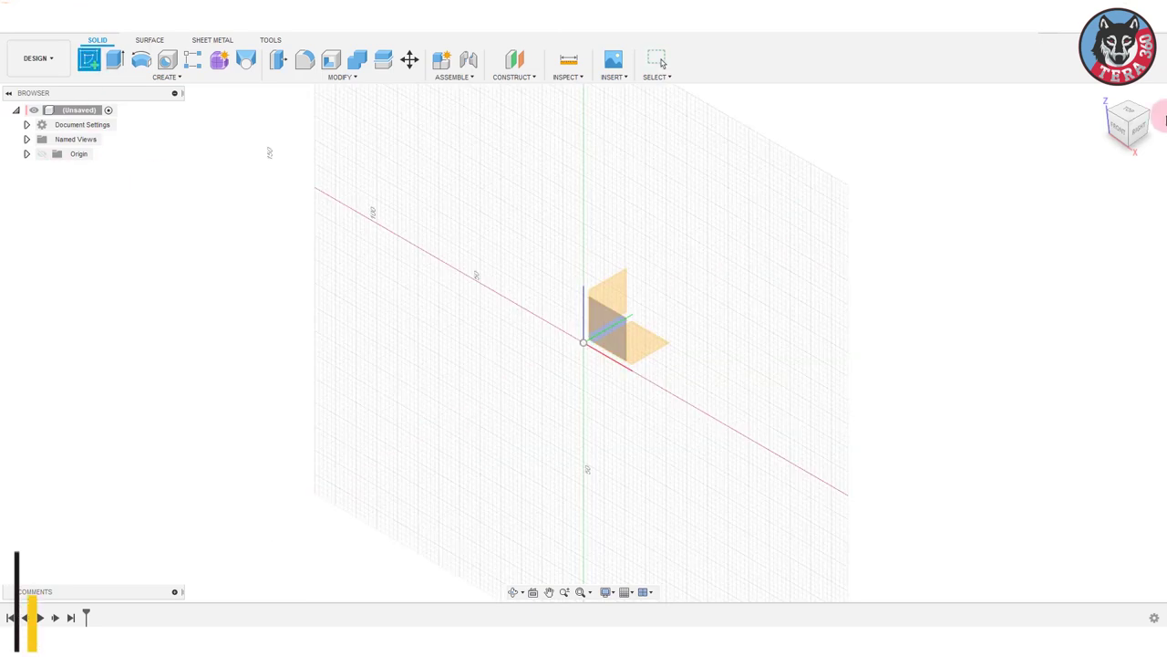
Start a sketch and draw a 19 mm diameter circle centred at the origin.
{"action": "left_click", "coordinate": [620, 313]}
{"action": "key", "text": "c"}
{"action": "left_click", "coordinate": [545, 372]}
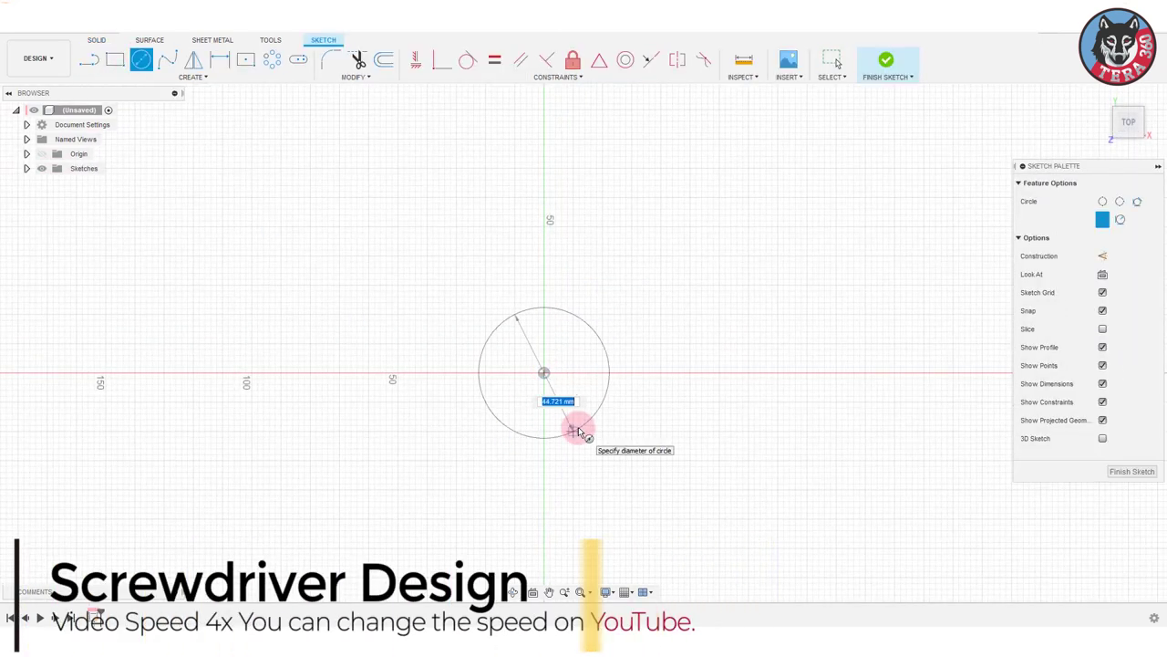
{"action": "type", "text": "19"}
{"action": "key", "text": "Return"}
{"action": "scroll", "coordinate": [545, 374], "scroll_direction": "up", "scroll_amount": 3}
{"action": "scroll", "coordinate": [544, 374], "scroll_direction": "up", "scroll_amount": 5}
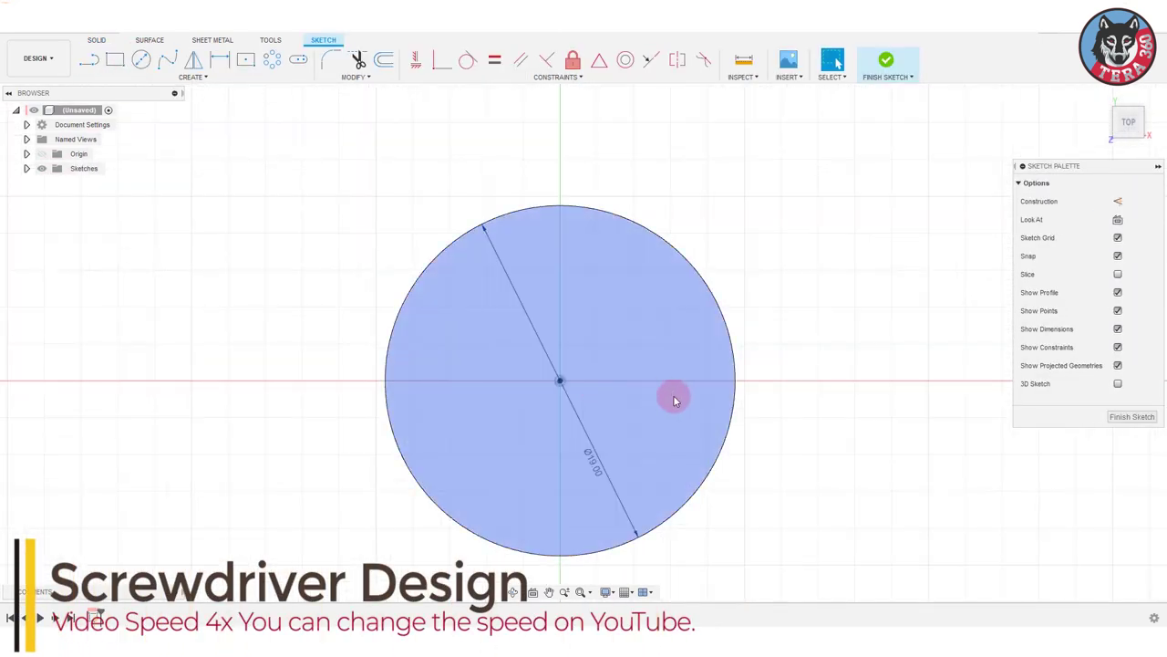
Draw a construction line from the centre and the diamond's edges at the circle's rim.
{"action": "left_click", "coordinate": [721, 381]}
{"action": "left_click", "coordinate": [1117, 200]}
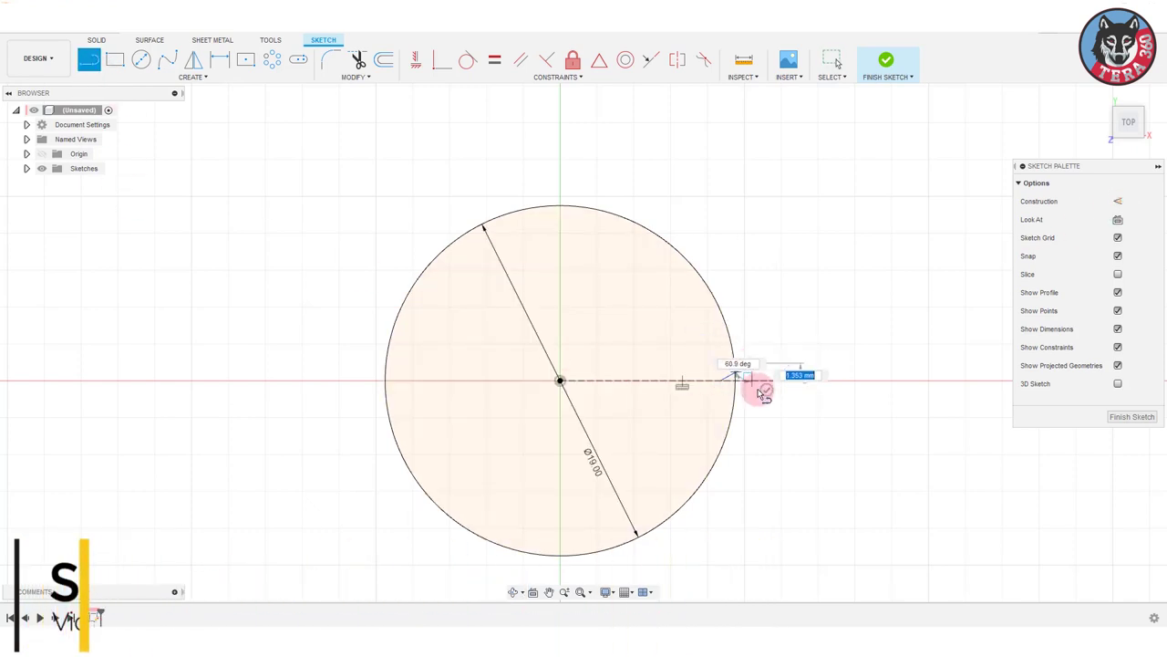
{"action": "left_click", "coordinate": [751, 365]}
{"action": "left_click", "coordinate": [720, 381]}
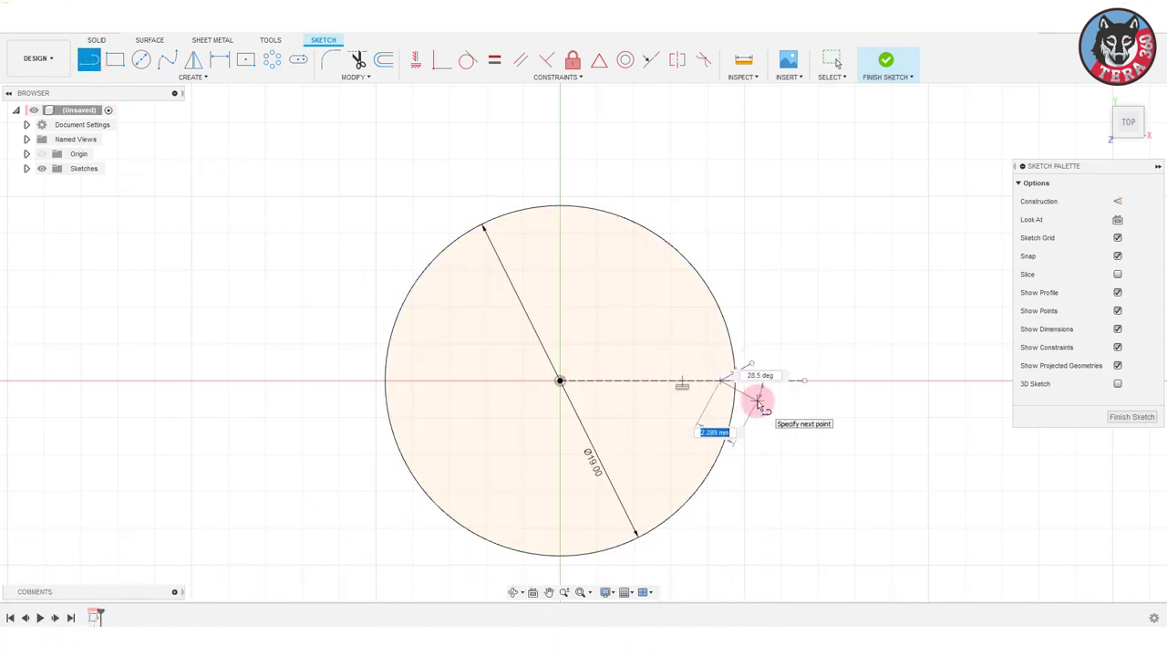
{"action": "key", "text": "Escape"}
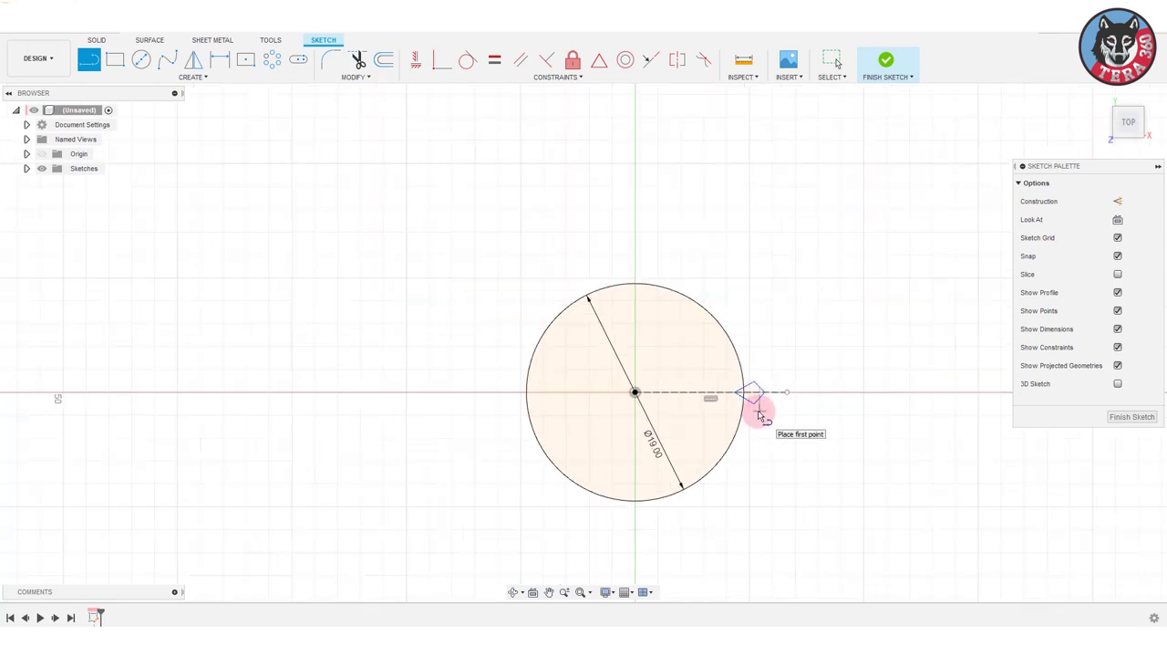
Dimension the angle between the two diamond edges to 80°.
{"action": "scroll", "coordinate": [757, 402], "scroll_direction": "up", "scroll_amount": 3}
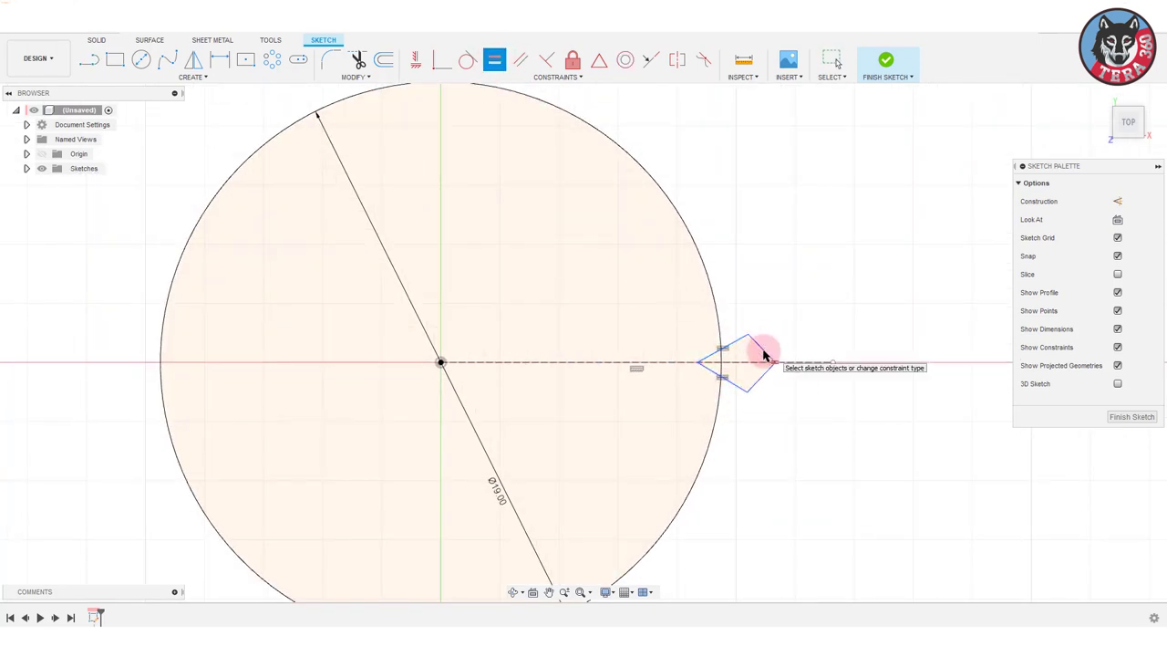
{"action": "scroll", "coordinate": [643, 315], "scroll_direction": "up", "scroll_amount": 1}
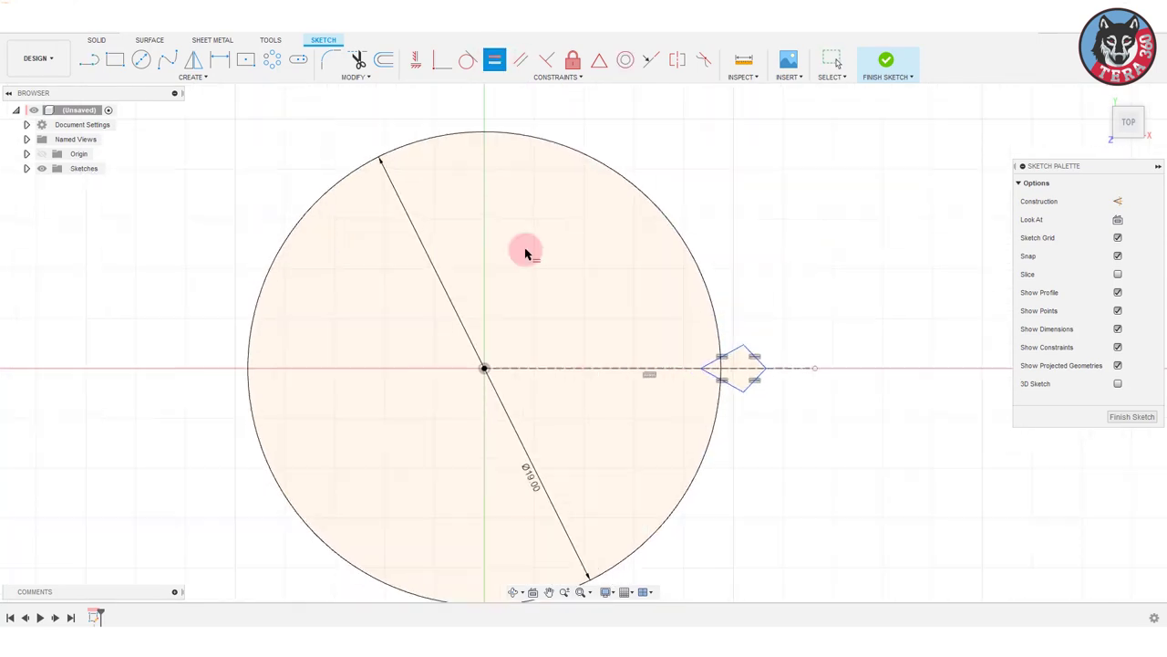
{"action": "left_click", "coordinate": [727, 359]}
{"action": "left_click", "coordinate": [730, 378]}
{"action": "key", "text": "Return"}
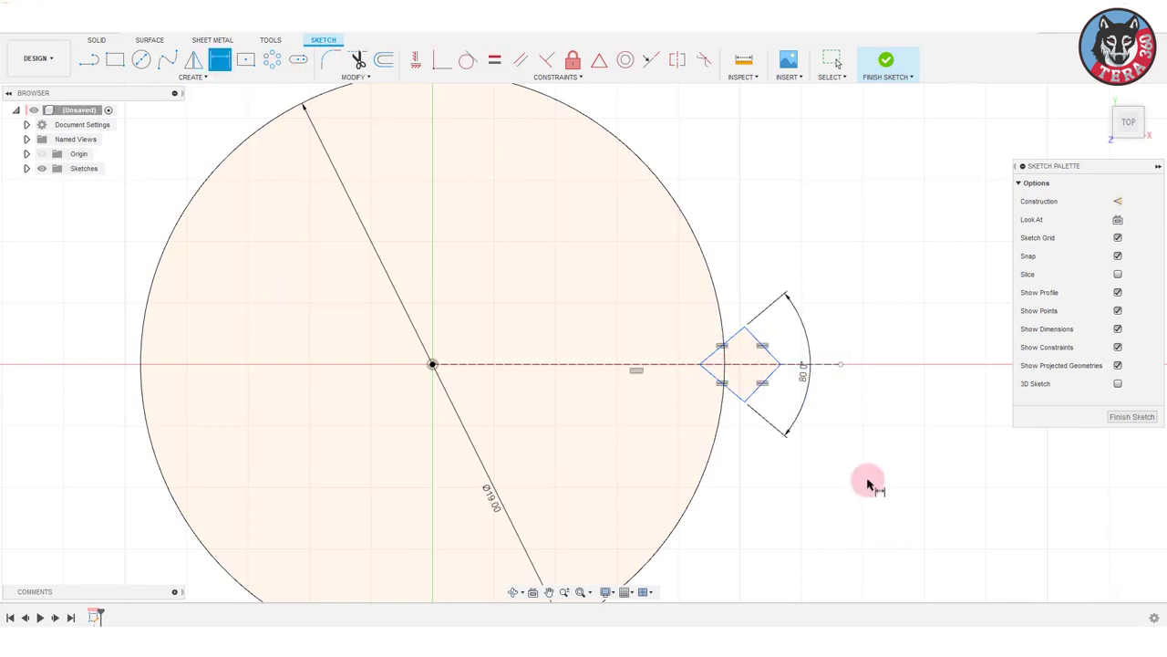
Add a construction line, make the diamond tangent, and dimension its offset to 0.25 mm.
{"action": "left_click", "coordinate": [105, 64]}
{"action": "left_click", "coordinate": [1118, 202]}
{"action": "left_click", "coordinate": [746, 330]}
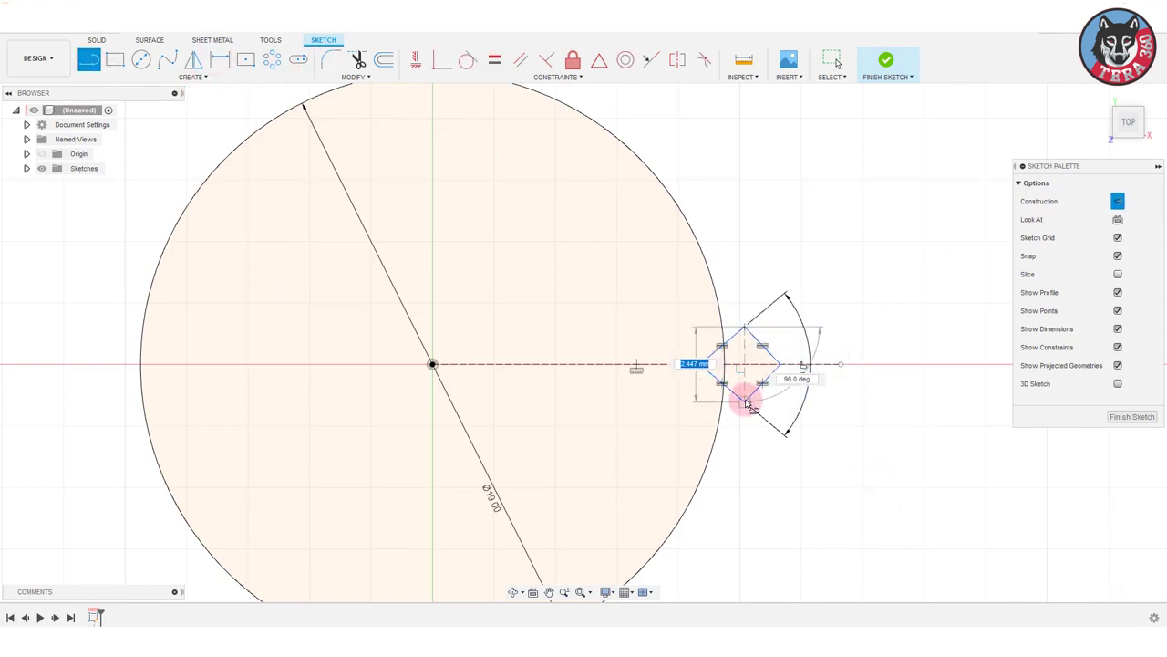
{"action": "left_click", "coordinate": [465, 60]}
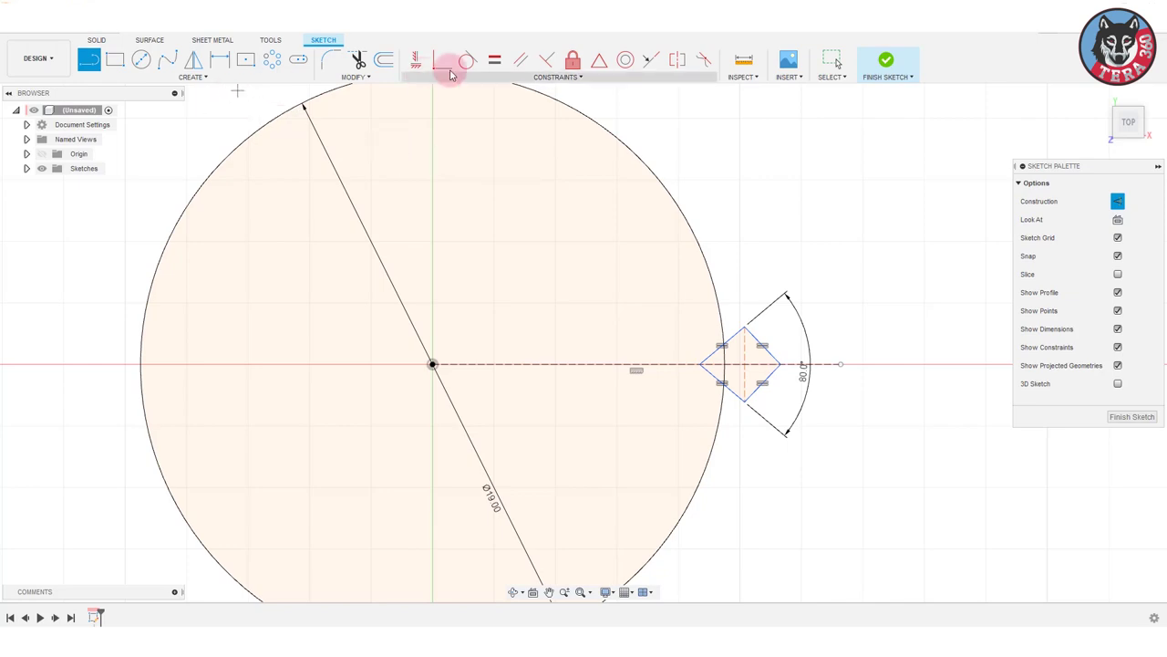
{"action": "left_click", "coordinate": [721, 365]}
{"action": "left_click", "coordinate": [226, 119]}
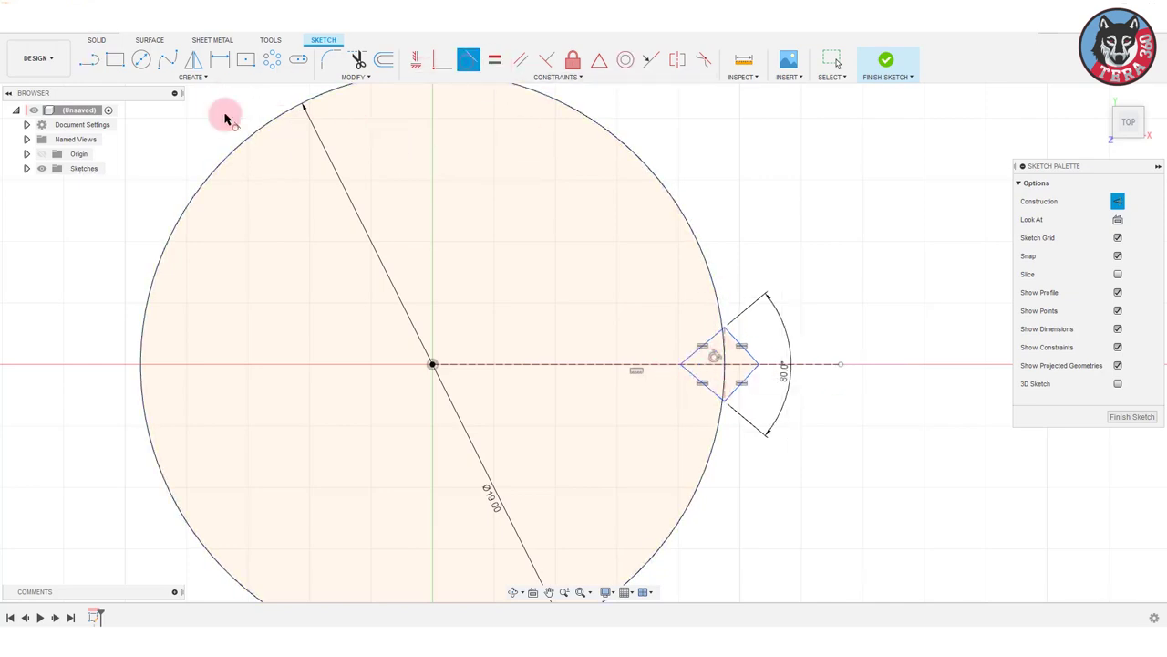
{"action": "left_click", "coordinate": [693, 458]}
{"action": "type", "text": "0.25"}
{"action": "key", "text": "Return"}
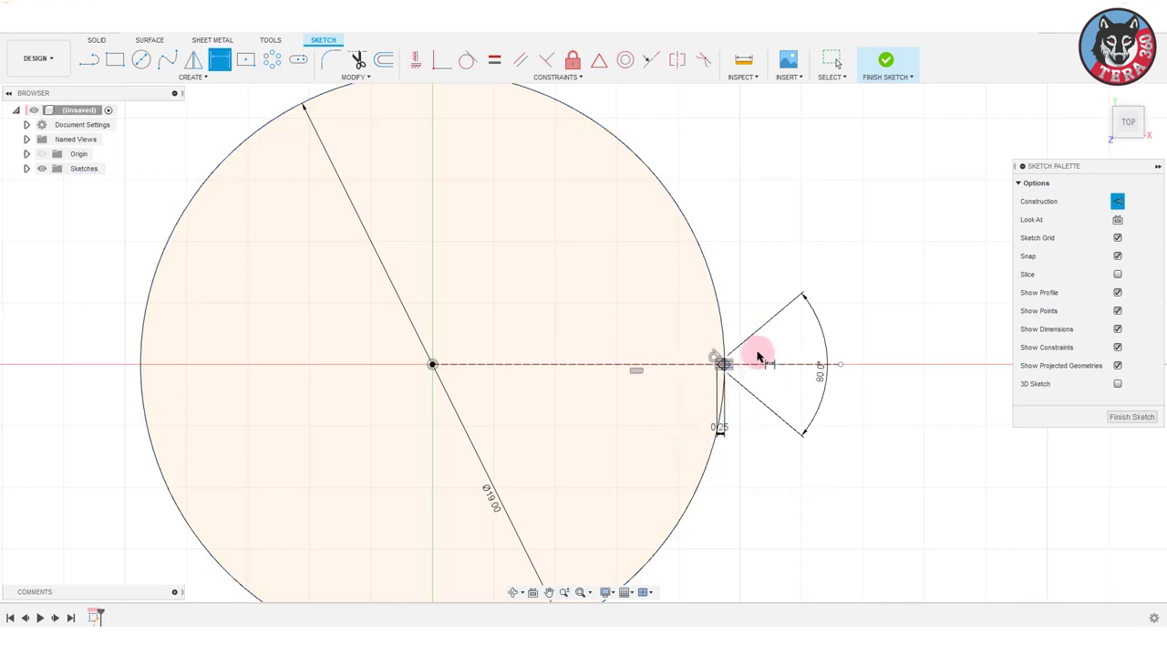
{"action": "scroll", "coordinate": [743, 296], "scroll_direction": "up", "scroll_amount": 5}
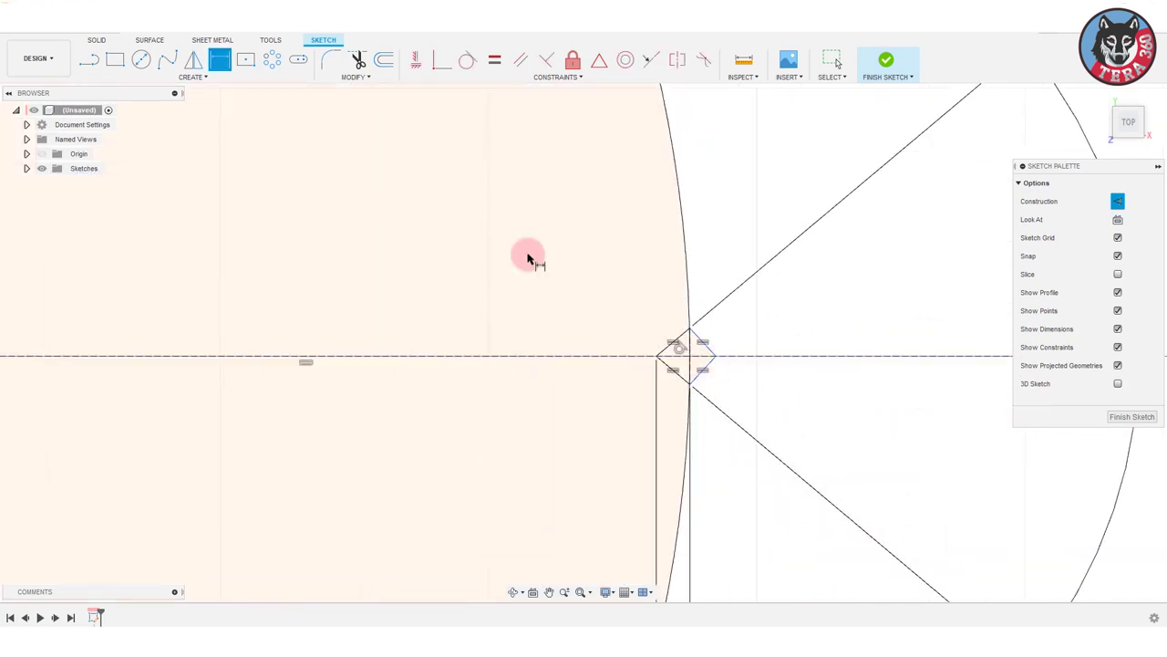
Finish the sketch and extrude the circle profiles into a solid disc body.
{"action": "left_click", "coordinate": [96, 45]}
{"action": "key", "text": "e"}
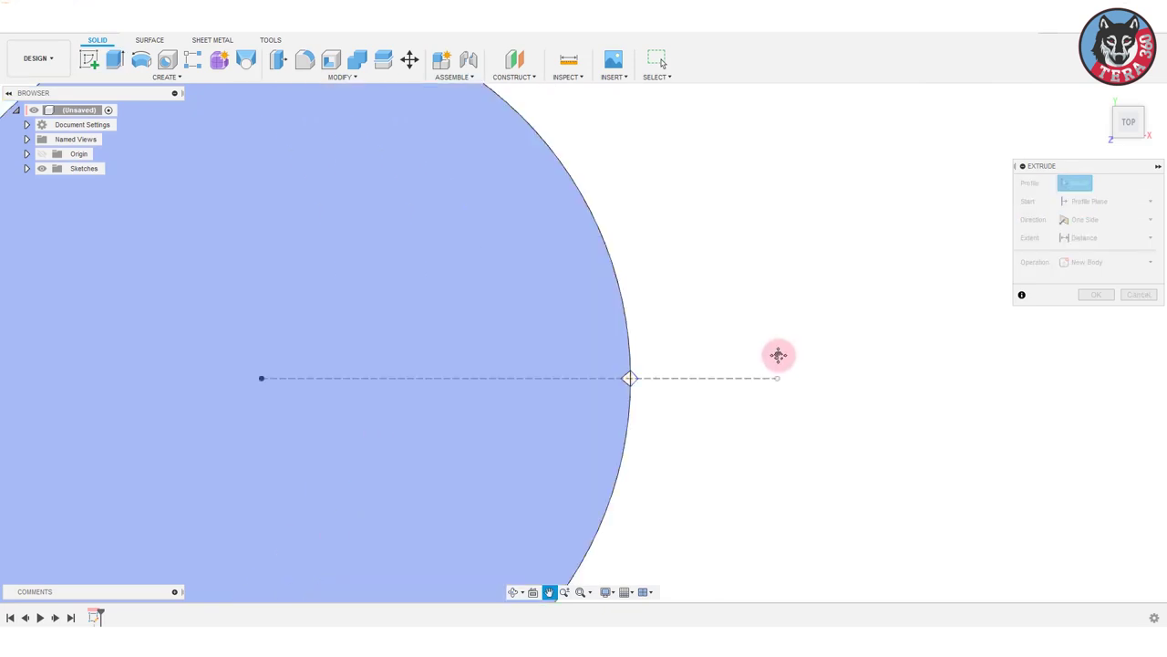
{"action": "scroll", "coordinate": [776, 355], "scroll_direction": "down", "scroll_amount": 3}
{"action": "scroll", "coordinate": [821, 365], "scroll_direction": "up", "scroll_amount": 3}
{"action": "left_click", "coordinate": [822, 418]}
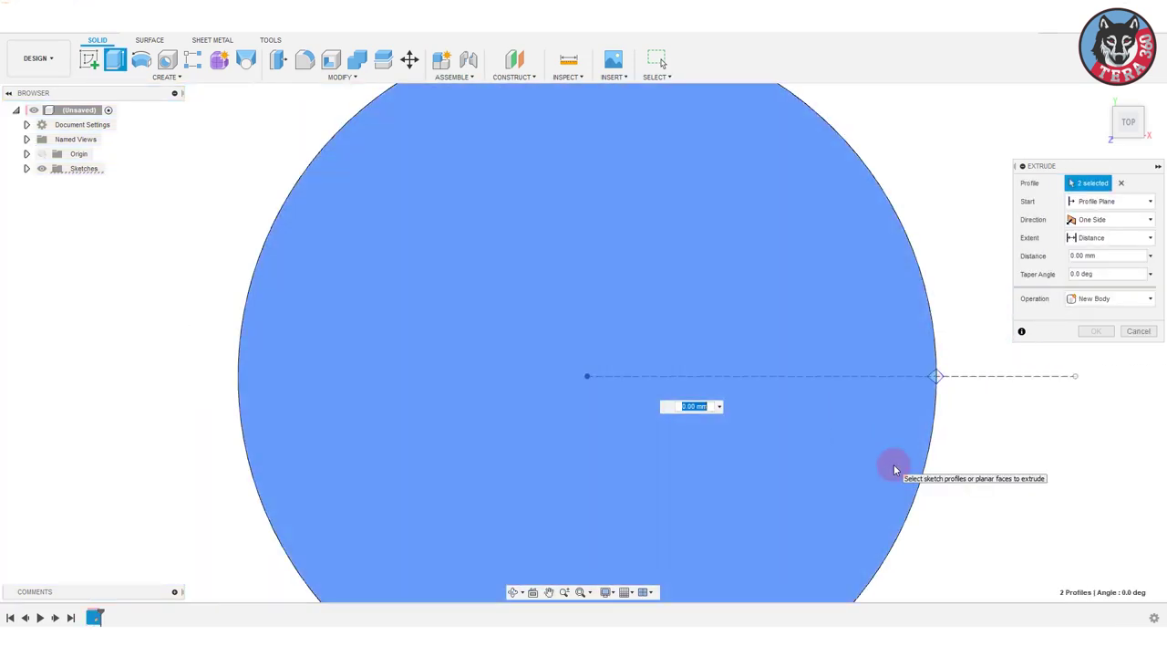
{"action": "key", "text": "Return"}
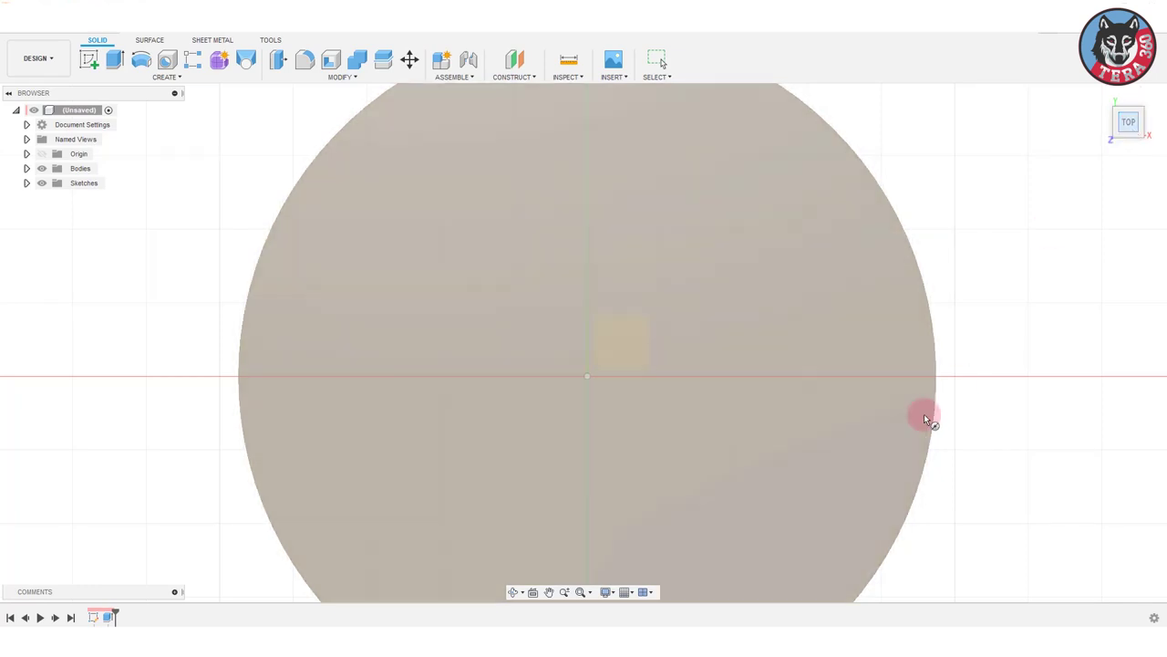
{"action": "scroll", "coordinate": [917, 387], "scroll_direction": "down", "scroll_amount": 5}
{"action": "scroll", "coordinate": [916, 388], "scroll_direction": "down", "scroll_amount": 3}
{"action": "scroll", "coordinate": [875, 393], "scroll_direction": "up", "scroll_amount": 5}
Place a 19 mm coil at the disc centre with 0.5 revolutions.
{"action": "left_click", "coordinate": [875, 397]}
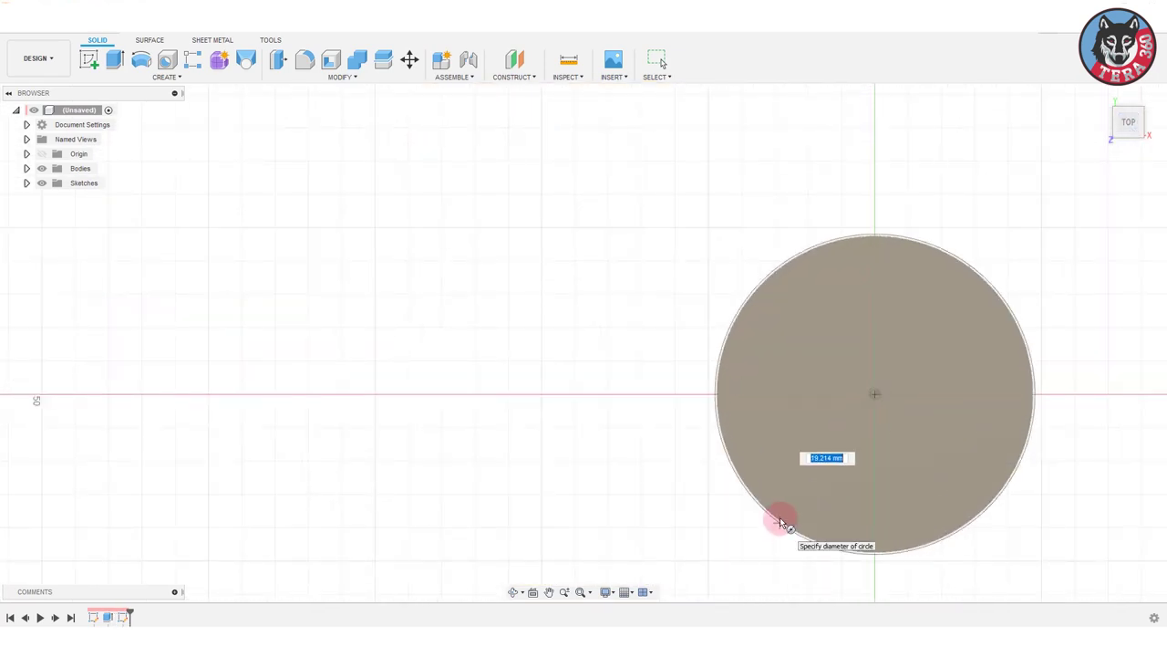
{"action": "left_click", "coordinate": [818, 523]}
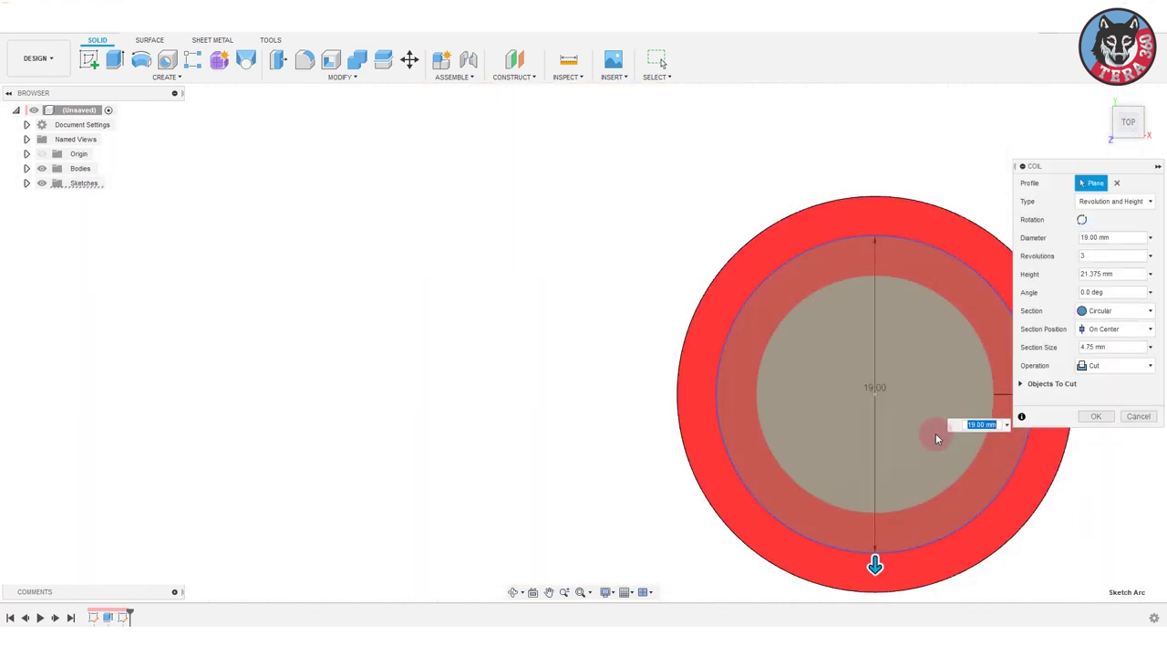
{"action": "mouse_move", "coordinate": [939, 435]}
{"action": "middle_mouse_down"}
{"action": "mouse_move", "coordinate": [630, 469]}
{"action": "mouse_move", "coordinate": [638, 261]}
{"action": "middle_mouse_up"}
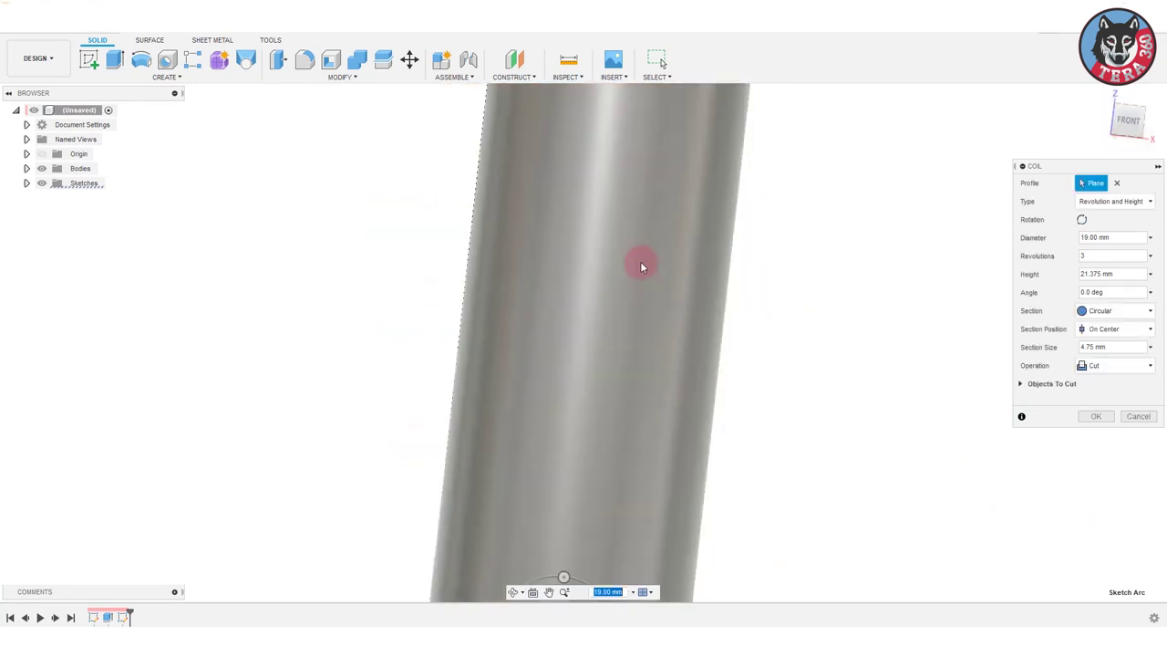
{"action": "scroll", "coordinate": [638, 261], "scroll_direction": "down", "scroll_amount": 5}
{"action": "type", "text": "0.5"}
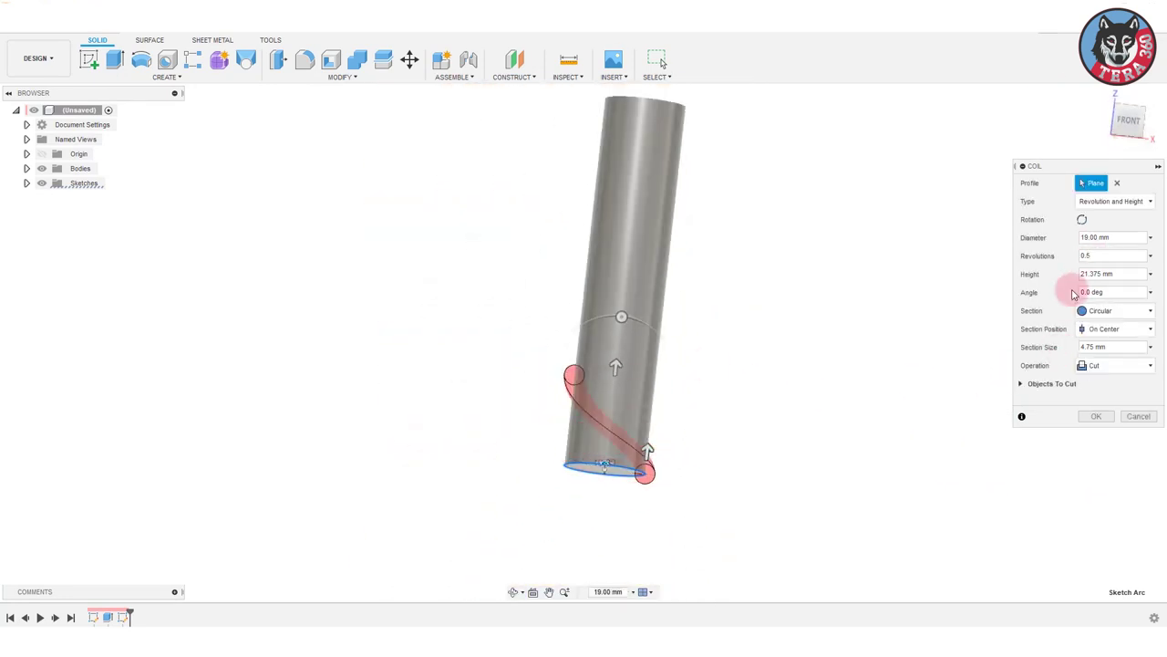
Give the coil an 87 mm height and a triangular internal section positioned outside.
{"action": "left_click", "coordinate": [1081, 310]}
{"action": "left_click", "coordinate": [1113, 354]}
{"action": "left_click", "coordinate": [1106, 275]}
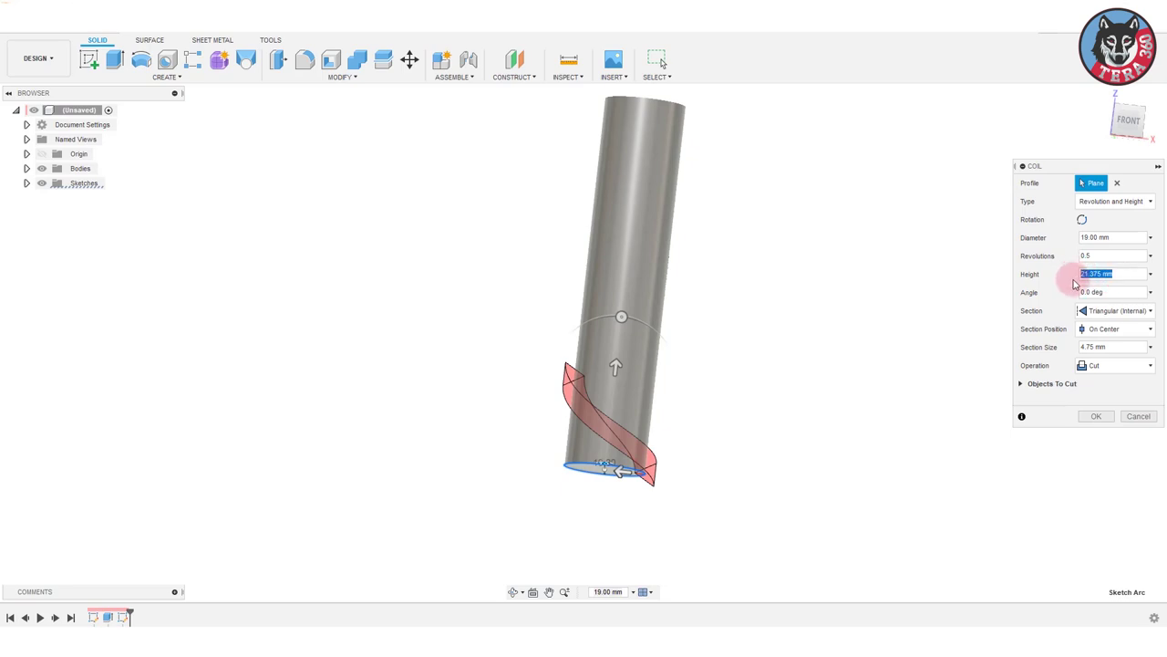
{"action": "type", "text": "87"}
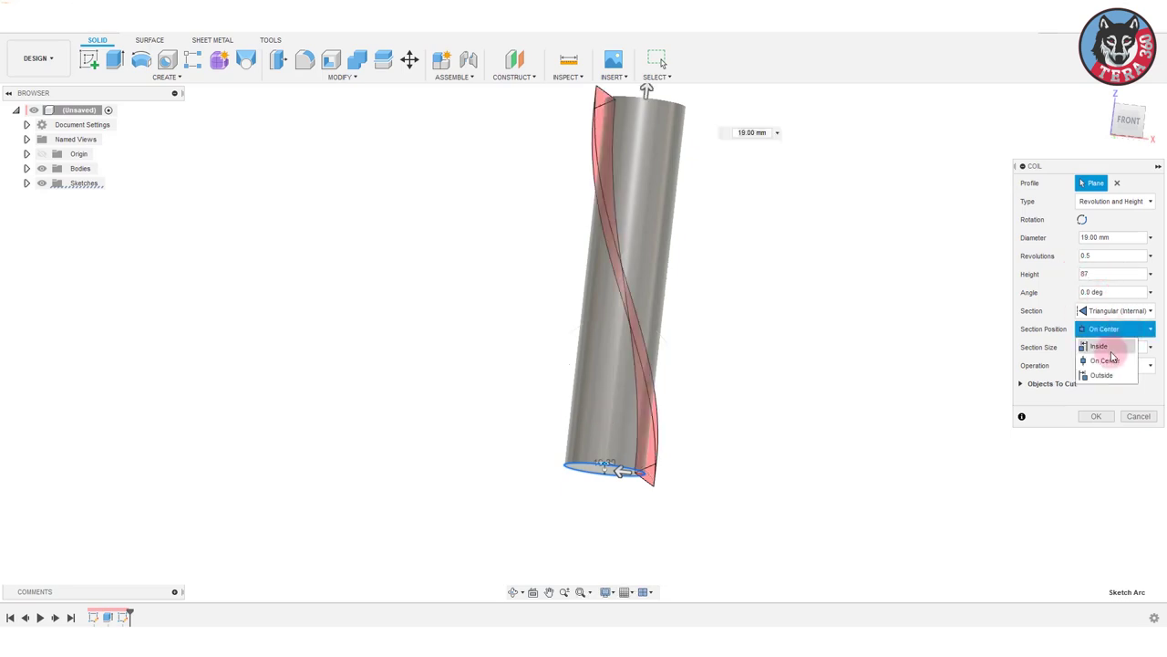
{"action": "left_click", "coordinate": [1100, 376]}
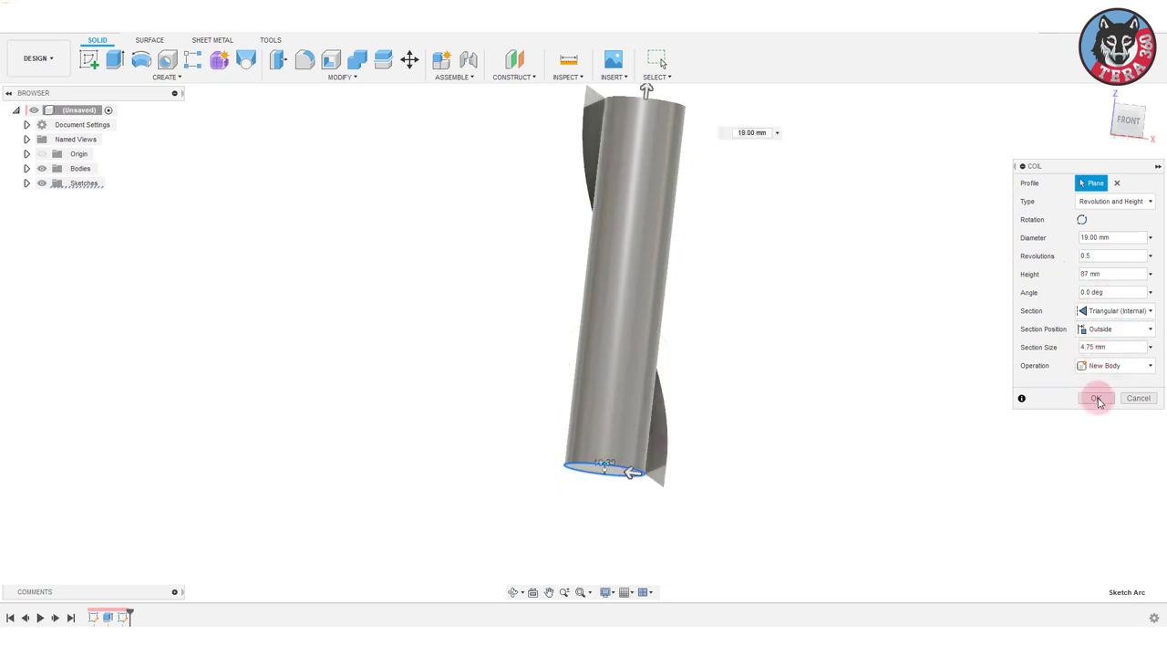
{"action": "left_click", "coordinate": [1097, 400]}
{"action": "scroll", "coordinate": [771, 369], "scroll_direction": "down", "scroll_amount": 3}
Show Sketch1 and start a sweep using the diamond as its profile.
{"action": "scroll", "coordinate": [421, 345], "scroll_direction": "down", "scroll_amount": 2}
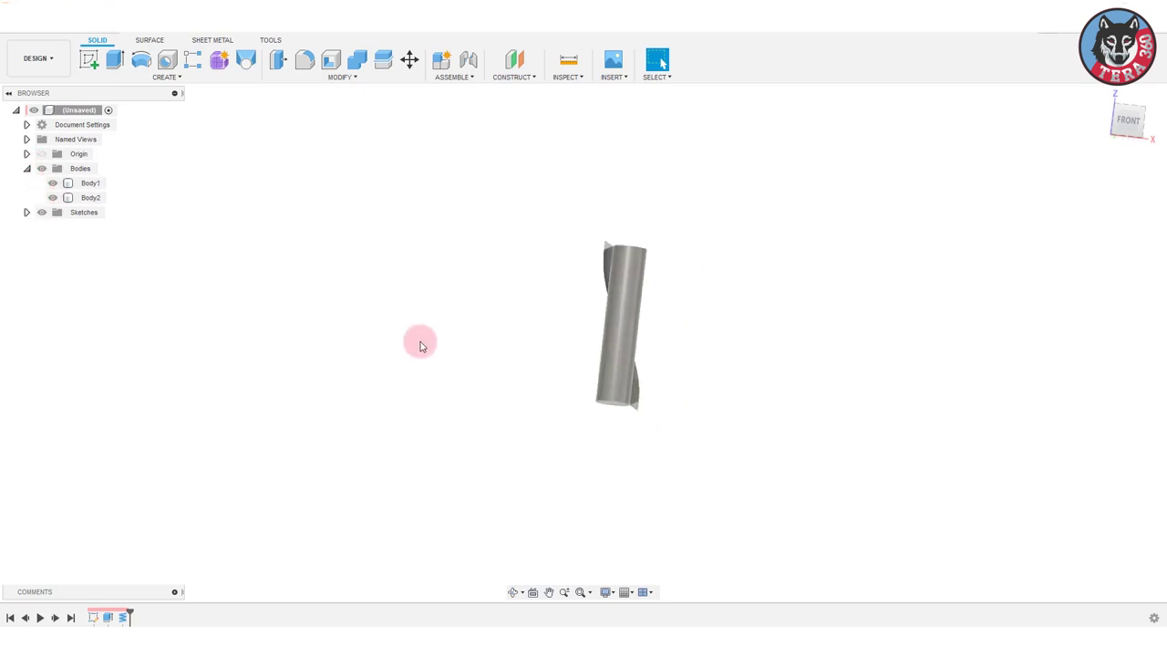
{"action": "left_click", "coordinate": [53, 228]}
{"action": "scroll", "coordinate": [625, 422], "scroll_direction": "up", "scroll_amount": 3}
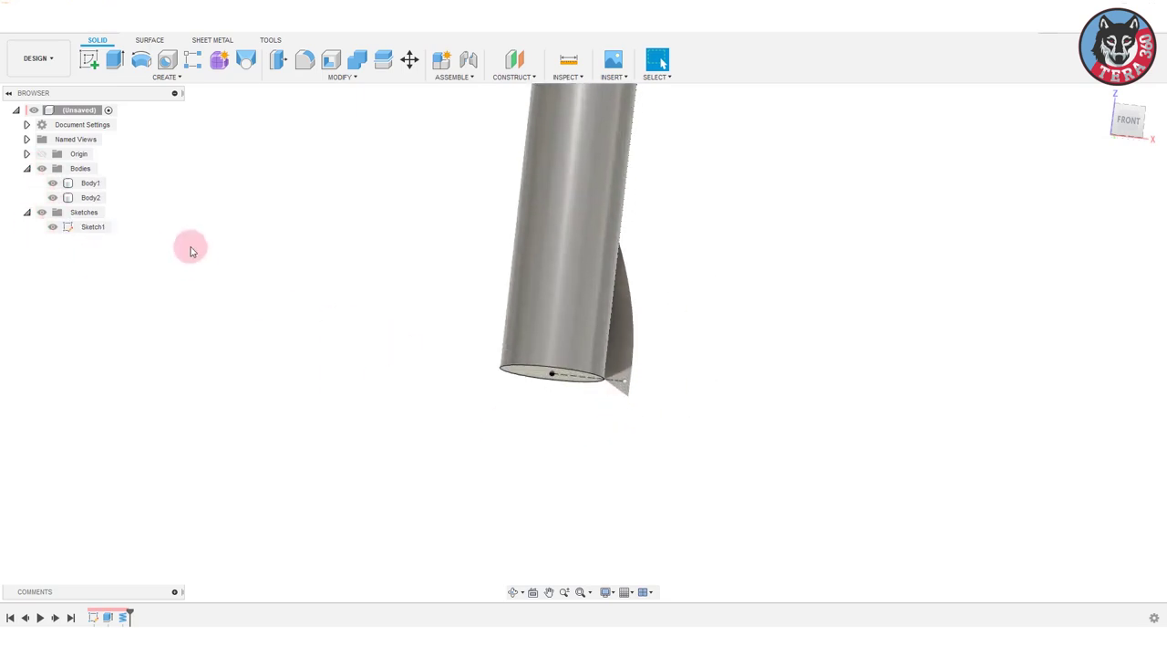
{"action": "left_click", "coordinate": [160, 81]}
{"action": "left_click", "coordinate": [183, 265]}
{"action": "mouse_move", "coordinate": [771, 422]}
{"action": "middle_mouse_down", "text": "shift"}
{"action": "mouse_move", "coordinate": [610, 383]}
{"action": "mouse_move", "coordinate": [569, 395]}
{"action": "middle_mouse_up", "text": "shift"}
{"action": "scroll", "coordinate": [568, 395], "scroll_direction": "up", "scroll_amount": 5}
{"action": "scroll", "coordinate": [529, 364], "scroll_direction": "up", "scroll_amount": 3}
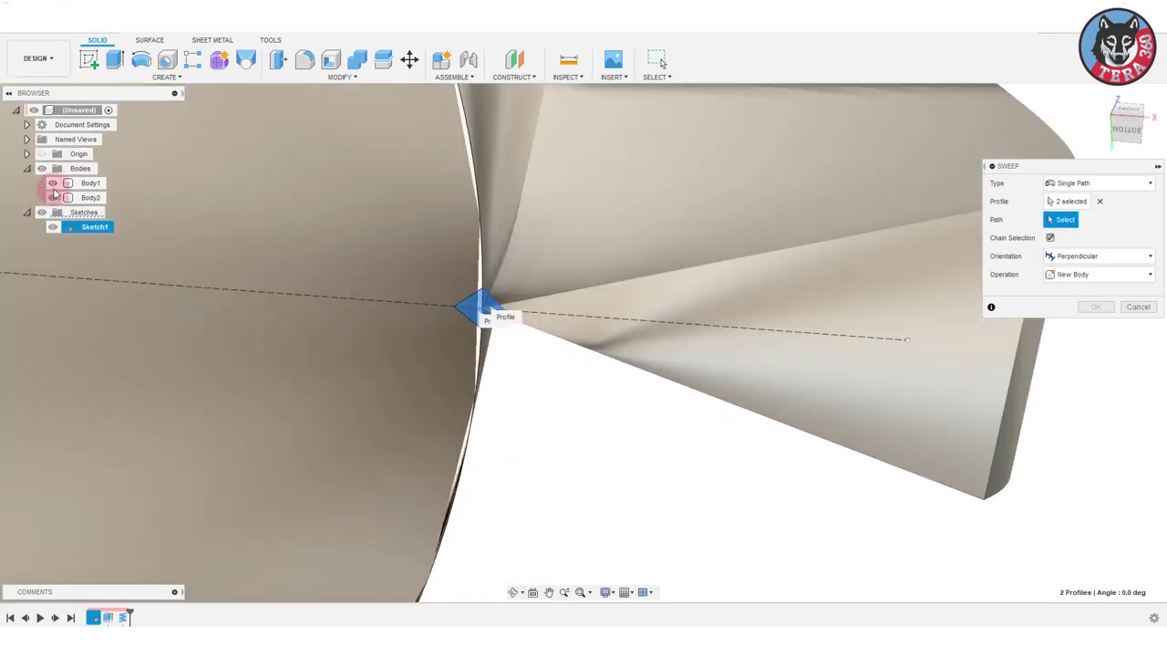
Use the coil edge as the sweep path, cut the groove, and hide the coil body.
{"action": "left_click", "coordinate": [53, 185]}
{"action": "left_click", "coordinate": [509, 248]}
{"action": "left_click", "coordinate": [53, 185]}
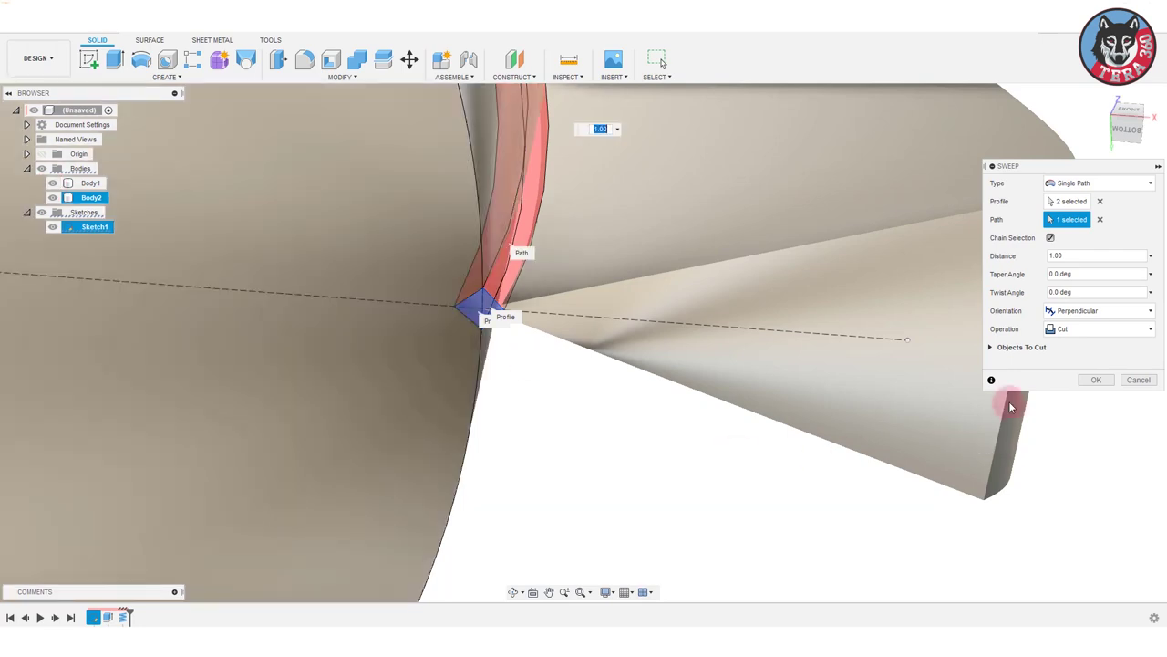
{"action": "left_click", "coordinate": [1098, 379]}
{"action": "left_click", "coordinate": [52, 196]}
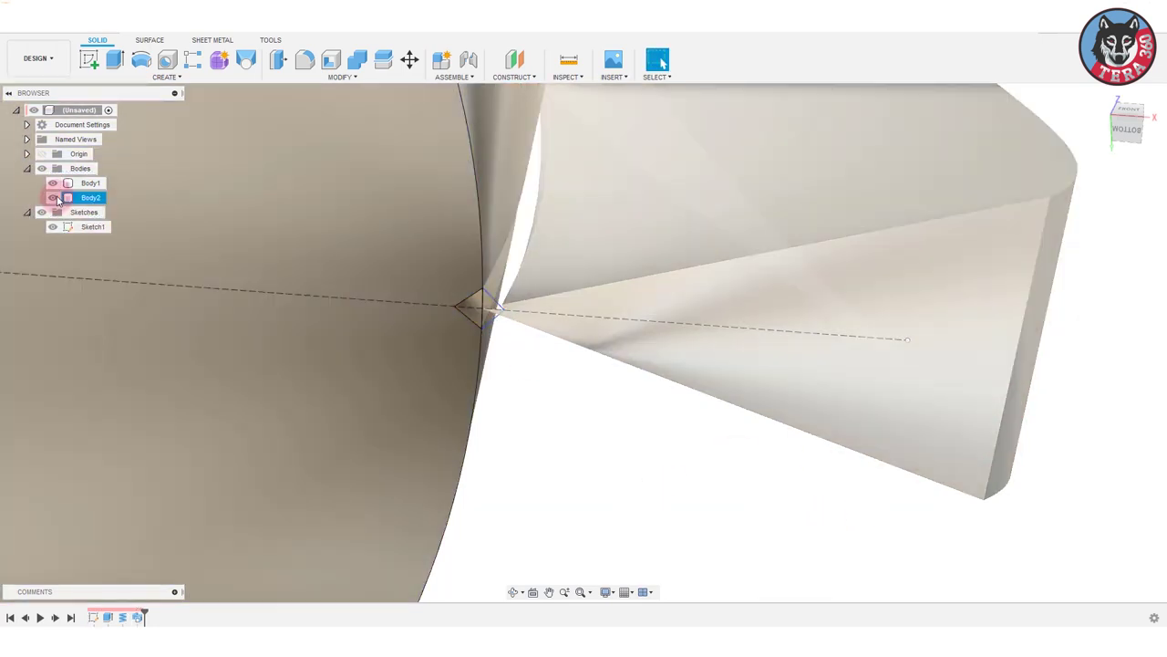
{"action": "mouse_move", "coordinate": [599, 279]}
{"action": "middle_mouse_down"}
{"action": "mouse_move", "coordinate": [600, 298]}
{"action": "mouse_move", "coordinate": [688, 324]}
{"action": "middle_mouse_up"}
Hide Sketch1 and start a face Mirror with the first groove face along the seam.
{"action": "scroll", "coordinate": [897, 265], "scroll_direction": "down", "scroll_amount": 5}
{"action": "key", "text": "Escape"}
{"action": "scroll", "coordinate": [896, 265], "scroll_direction": "down", "scroll_amount": 2}
{"action": "scroll", "coordinate": [729, 426], "scroll_direction": "up", "scroll_amount": 5}
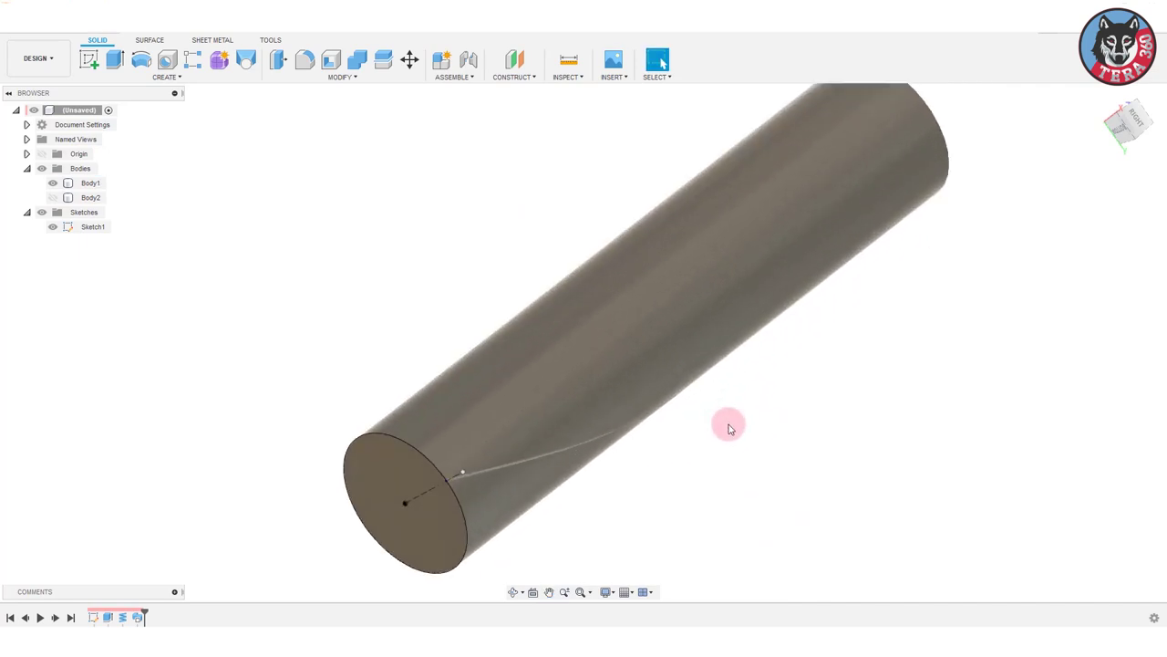
{"action": "scroll", "coordinate": [510, 456], "scroll_direction": "up", "scroll_amount": 3}
{"action": "left_click", "coordinate": [52, 226]}
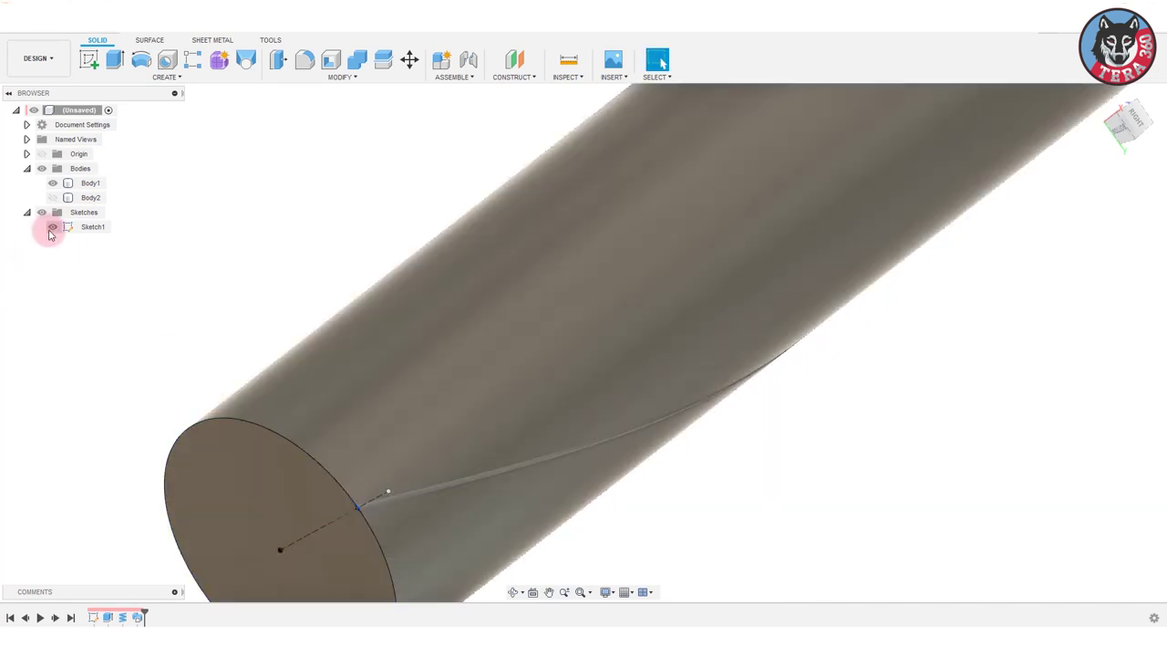
{"action": "scroll", "coordinate": [456, 480], "scroll_direction": "up", "scroll_amount": 4}
{"action": "left_click", "coordinate": [456, 483]}
{"action": "left_click", "coordinate": [166, 77]}
{"action": "left_click", "coordinate": [100, 369]}
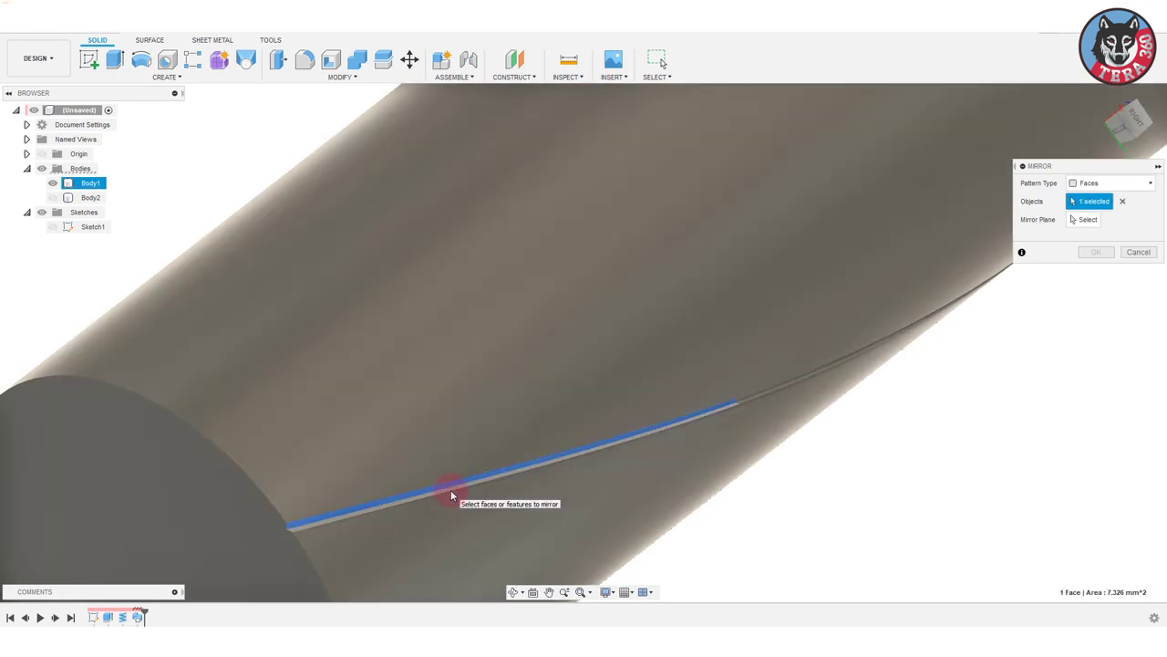
Select the remaining helical groove faces around the cylinder for the mirror.
{"action": "left_click", "coordinate": [755, 398]}
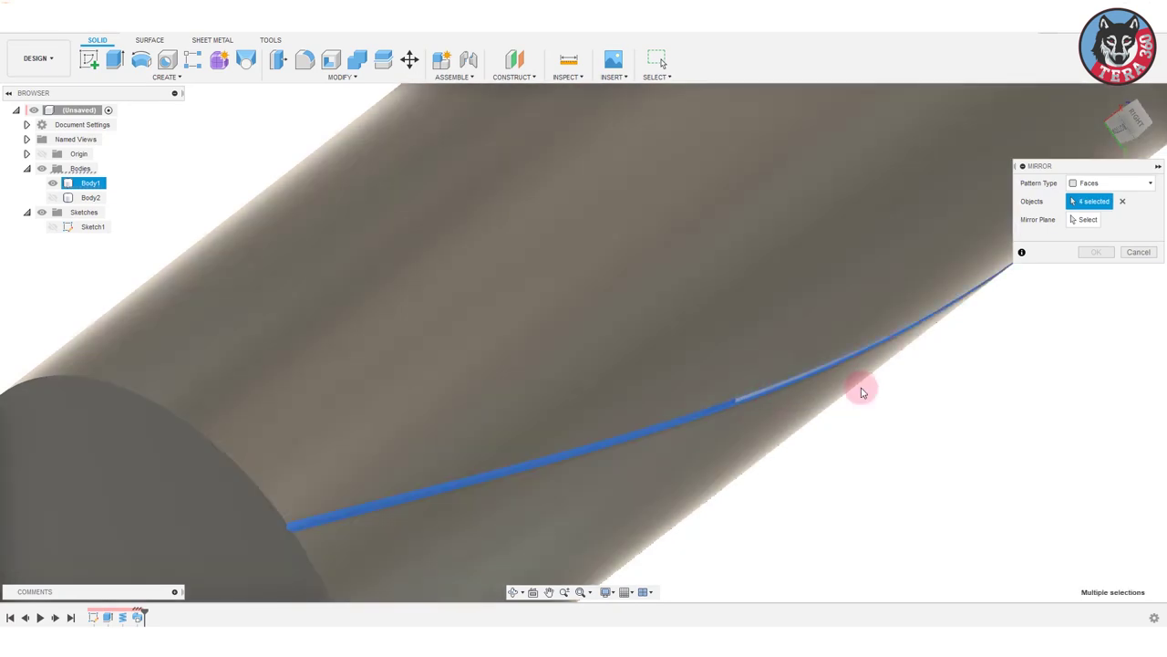
{"action": "mouse_move", "coordinate": [861, 392]}
{"action": "middle_mouse_down", "text": "shift"}
{"action": "mouse_move", "coordinate": [461, 505]}
{"action": "mouse_move", "coordinate": [662, 354]}
{"action": "mouse_move", "coordinate": [630, 295]}
{"action": "middle_mouse_up", "text": "shift"}
{"action": "left_click", "coordinate": [635, 357]}
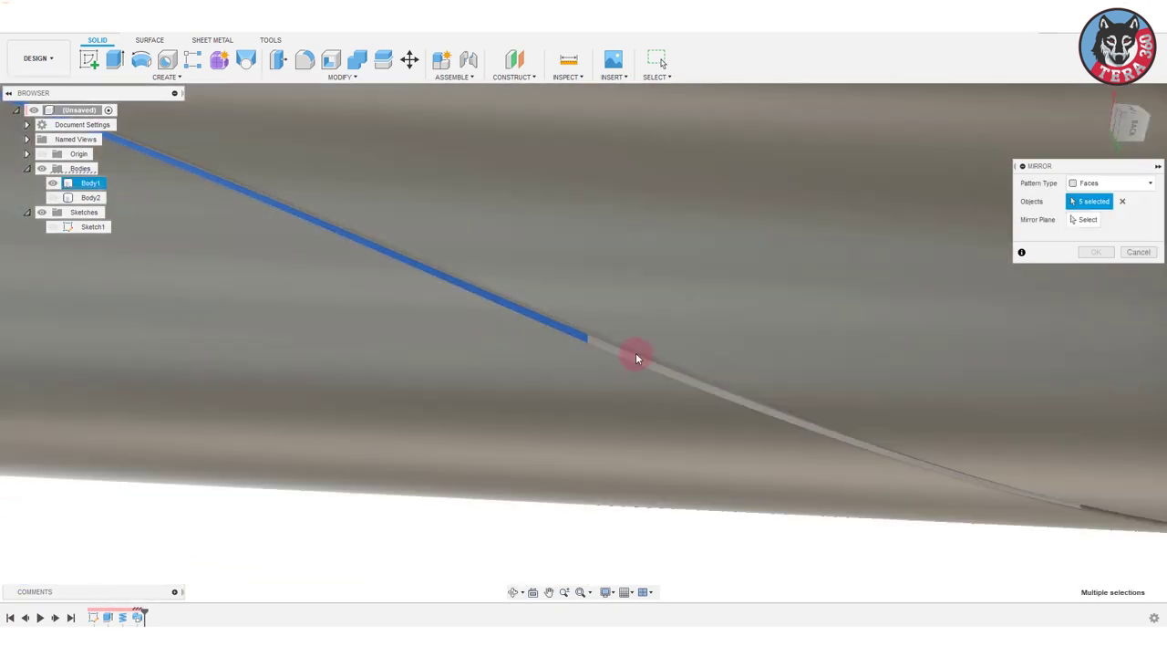
{"action": "left_click", "coordinate": [635, 358]}
{"action": "scroll", "coordinate": [536, 311], "scroll_direction": "up", "scroll_amount": 3}
{"action": "scroll", "coordinate": [589, 368], "scroll_direction": "up", "scroll_amount": 2}
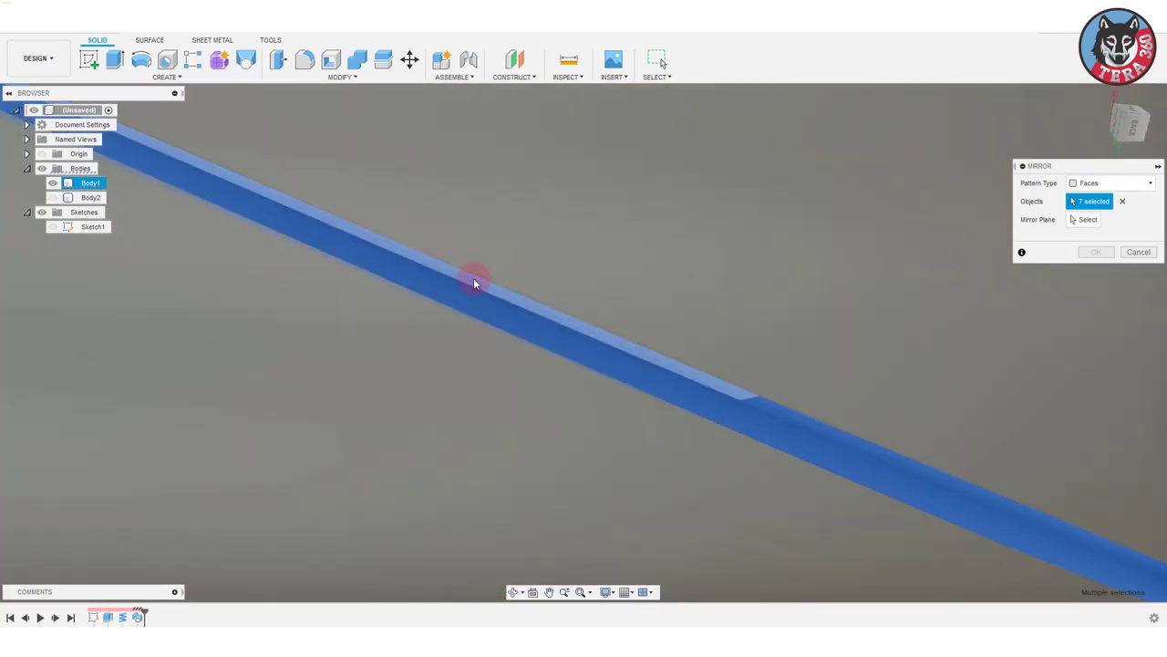
{"action": "scroll", "coordinate": [875, 447], "scroll_direction": "up", "scroll_amount": 2}
{"action": "scroll", "coordinate": [875, 451], "scroll_direction": "down", "scroll_amount": 3}
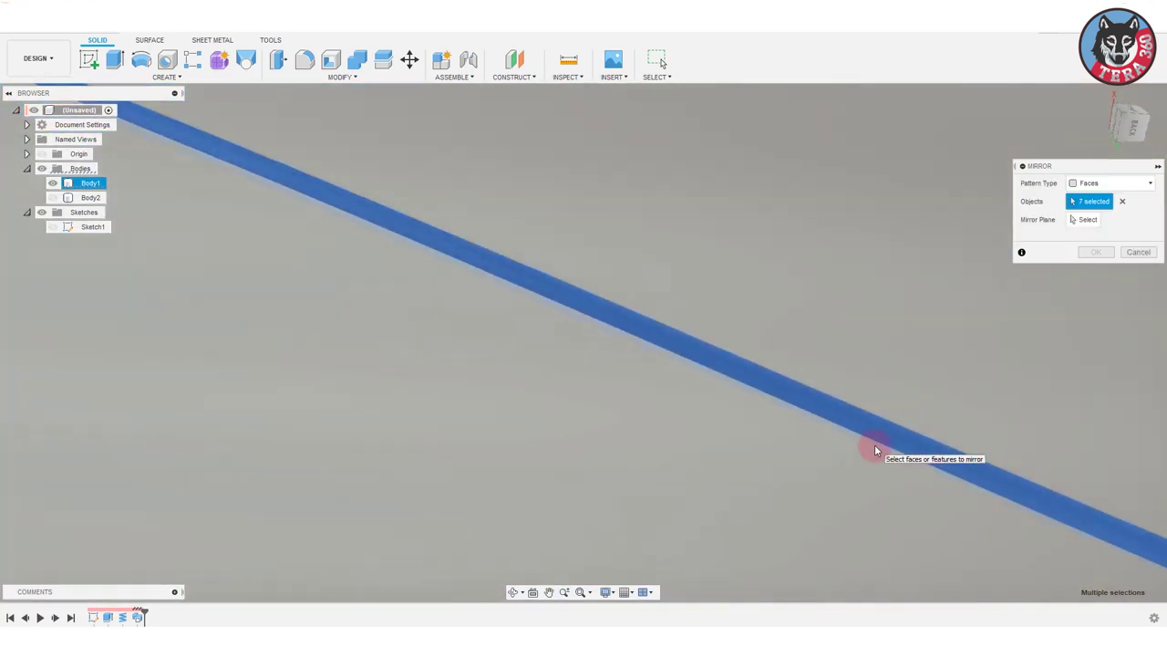
{"action": "scroll", "coordinate": [1031, 482], "scroll_direction": "down", "scroll_amount": 5}
{"action": "mouse_move", "coordinate": [1032, 483]}
{"action": "middle_mouse_down", "text": "shift"}
{"action": "mouse_move", "coordinate": [927, 446]}
{"action": "mouse_move", "coordinate": [939, 352]}
{"action": "middle_mouse_up", "text": "shift"}
{"action": "scroll", "coordinate": [948, 392], "scroll_direction": "up", "scroll_amount": 4}
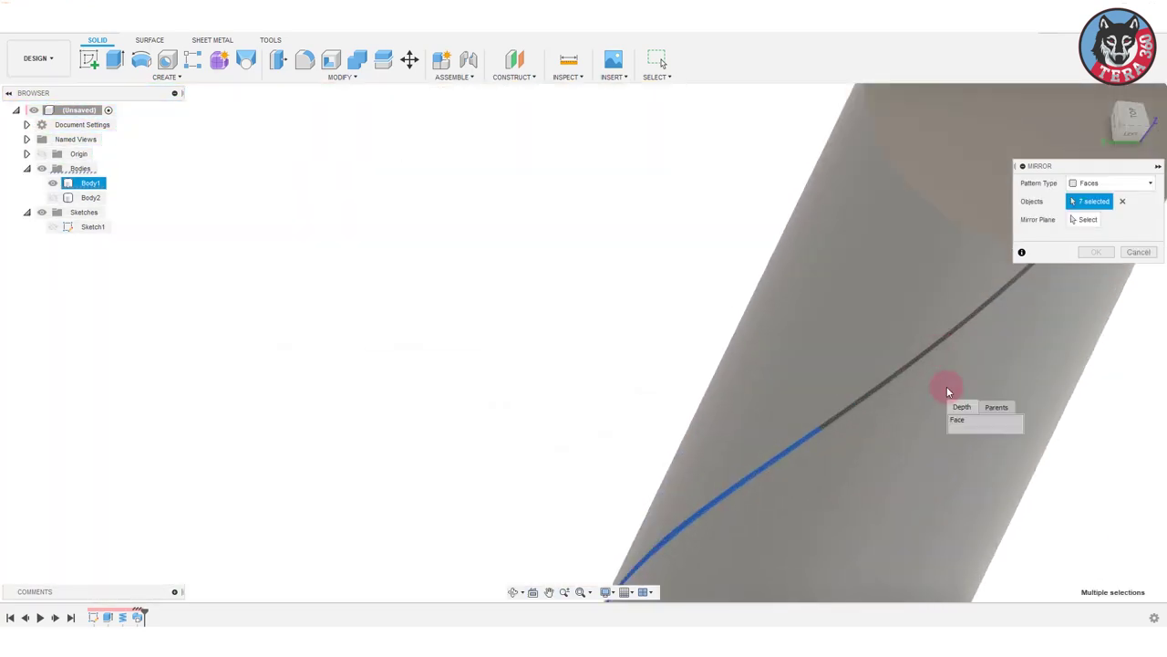
{"action": "middle_click_drag", "start_coordinate": [1016, 416], "coordinate": [590, 304], "text": "shift"}
{"action": "left_click", "coordinate": [589, 306]}
{"action": "middle_click_drag", "start_coordinate": [639, 338], "coordinate": [577, 347], "text": "shift"}
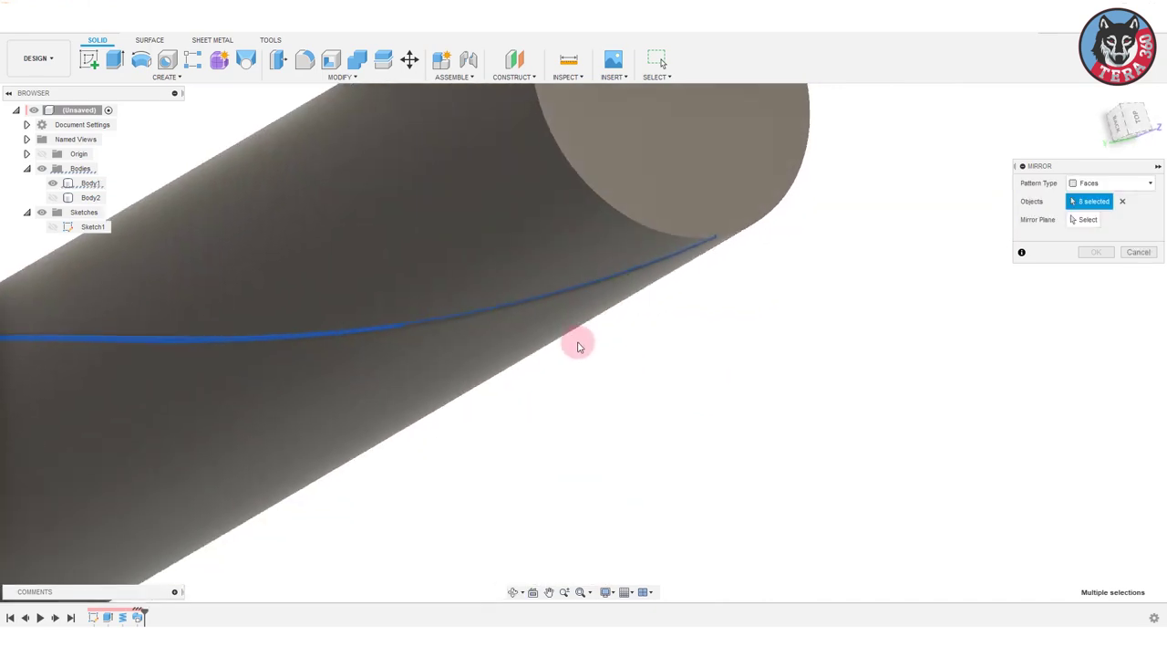
{"action": "left_click", "coordinate": [516, 310]}
{"action": "scroll", "coordinate": [433, 377], "scroll_direction": "down", "scroll_amount": 5}
Pick the plane through the cylinder's axis as the mirror plane.
{"action": "left_click", "coordinate": [1083, 218]}
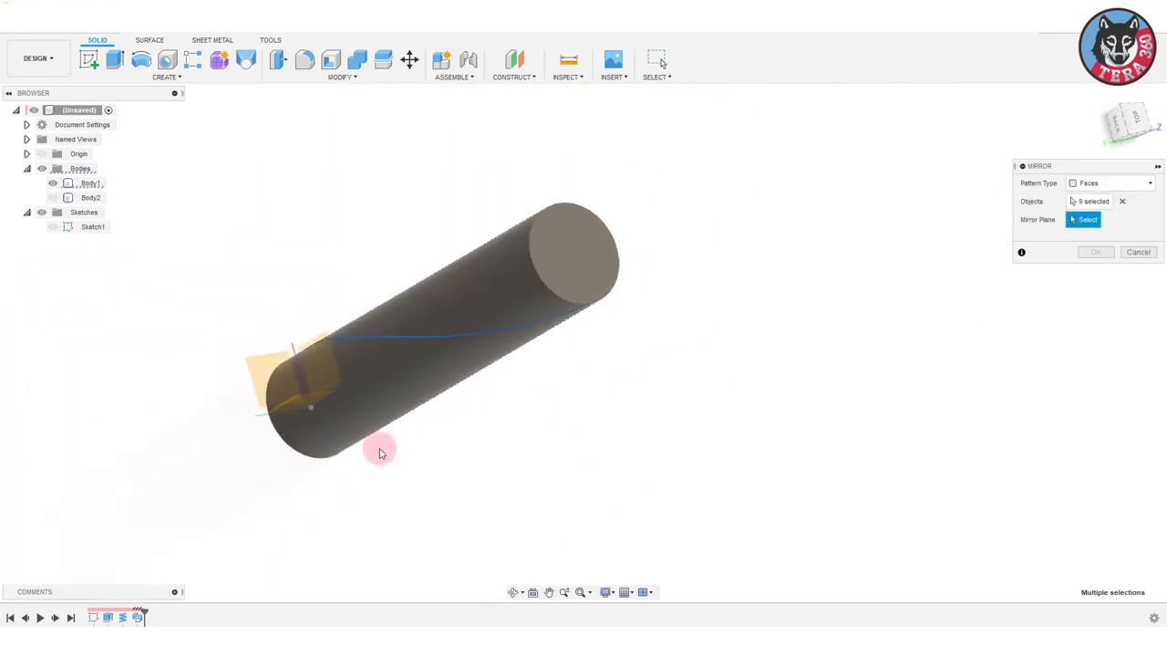
{"action": "middle_click_drag", "start_coordinate": [324, 472], "coordinate": [344, 490], "text": "shift"}
{"action": "left_click", "coordinate": [1124, 127]}
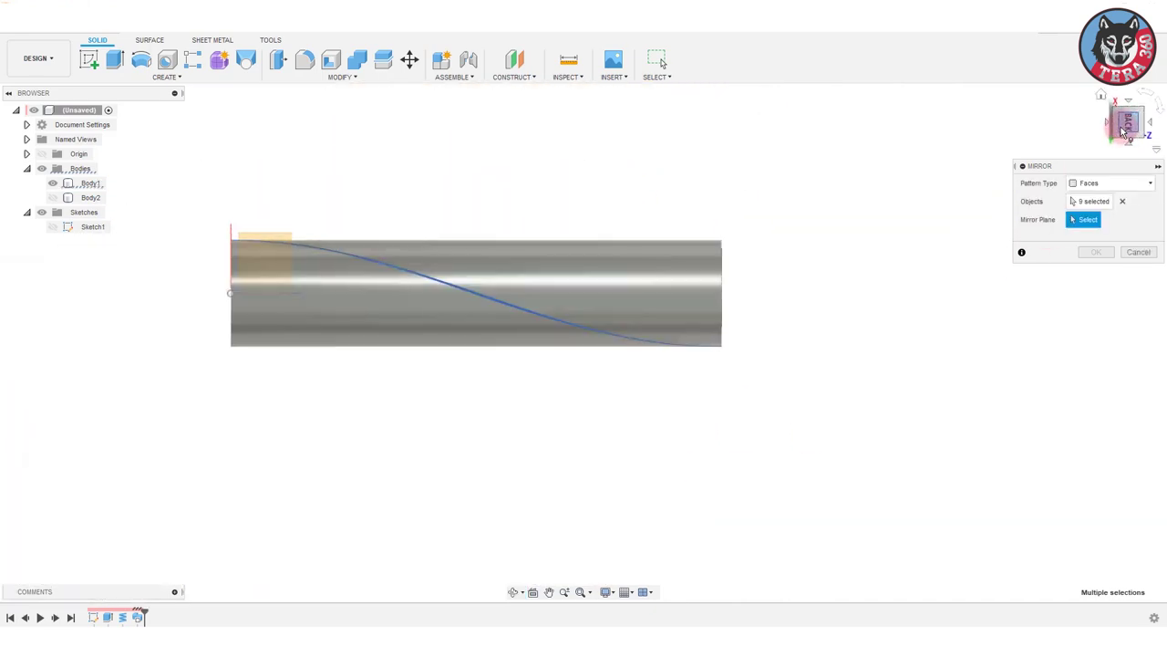
{"action": "left_click", "coordinate": [1147, 94]}
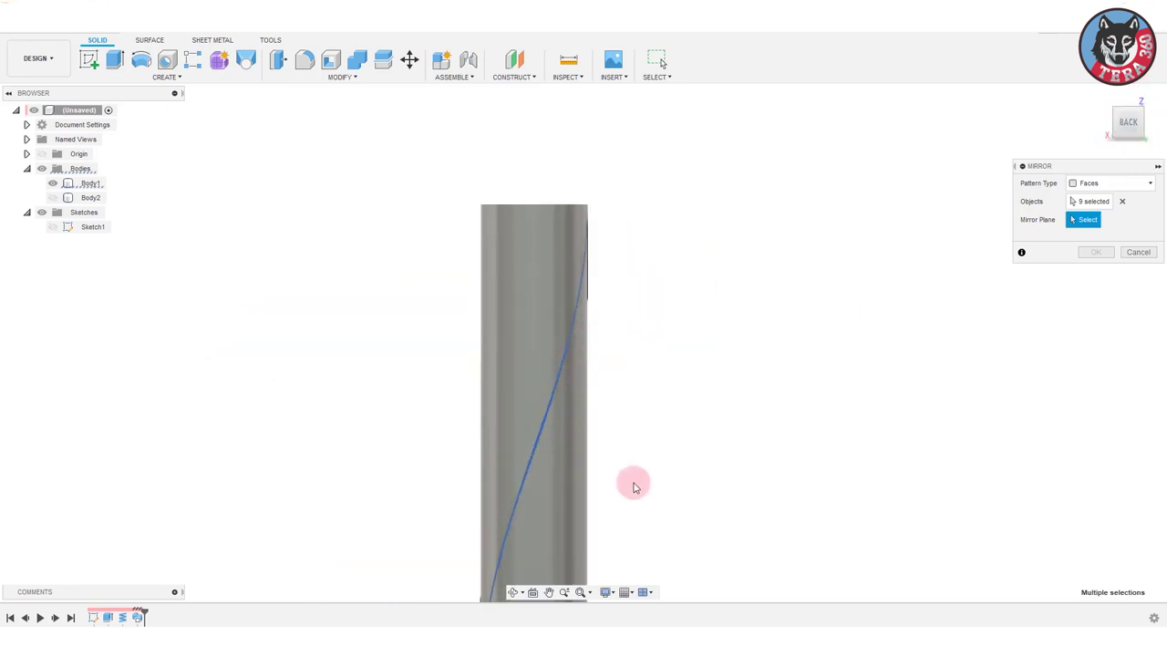
{"action": "left_click", "coordinate": [1126, 122]}
{"action": "middle_click_drag", "start_coordinate": [760, 482], "coordinate": [757, 480], "text": "shift"}
{"action": "left_click", "coordinate": [610, 431]}
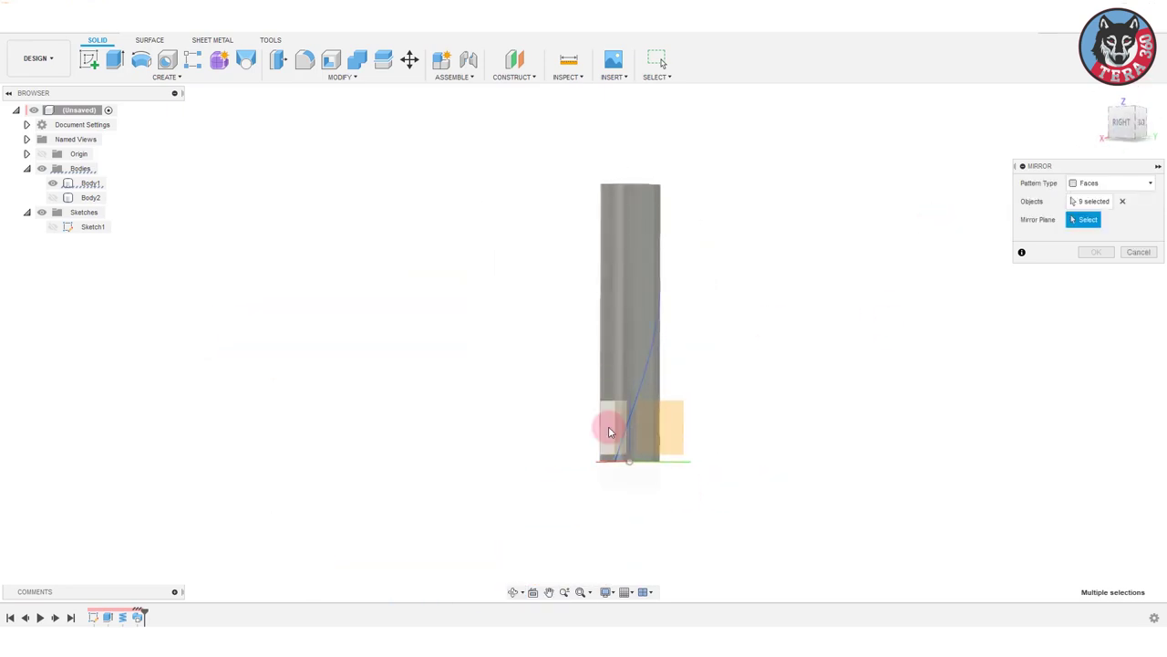
Confirm the mirror so an opposite-hand groove meets the first in a V.
{"action": "scroll", "coordinate": [634, 474], "scroll_direction": "up", "scroll_amount": 3}
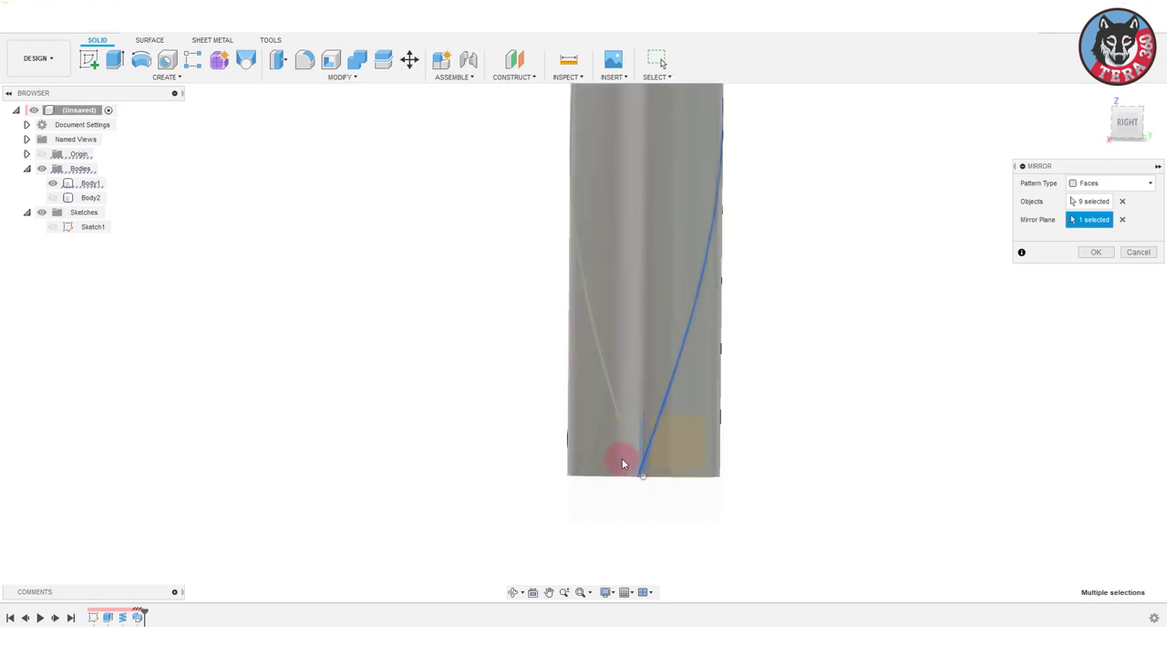
{"action": "scroll", "coordinate": [615, 420], "scroll_direction": "up", "scroll_amount": 3}
{"action": "left_click", "coordinate": [1096, 252]}
{"action": "left_click", "coordinate": [949, 356]}
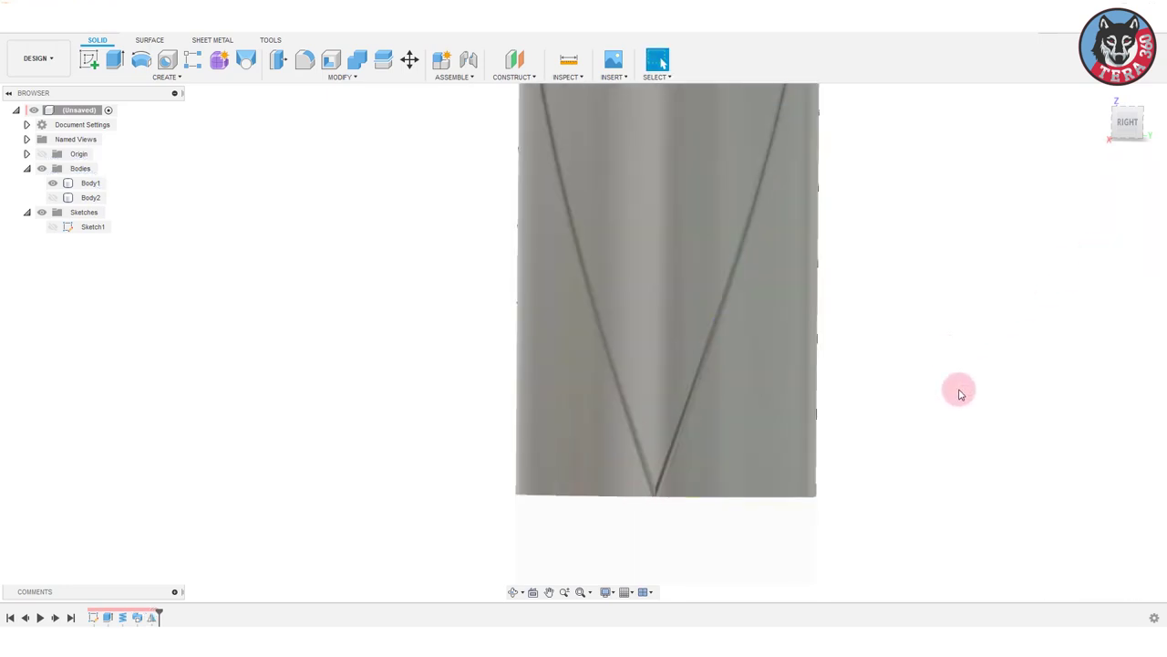
{"action": "scroll", "coordinate": [903, 401], "scroll_direction": "down", "scroll_amount": 2}
{"action": "middle_click_drag", "start_coordinate": [849, 417], "coordinate": [794, 462]}
Start a circular pattern of faces and select the first groove faces.
{"action": "left_click", "coordinate": [169, 77]}
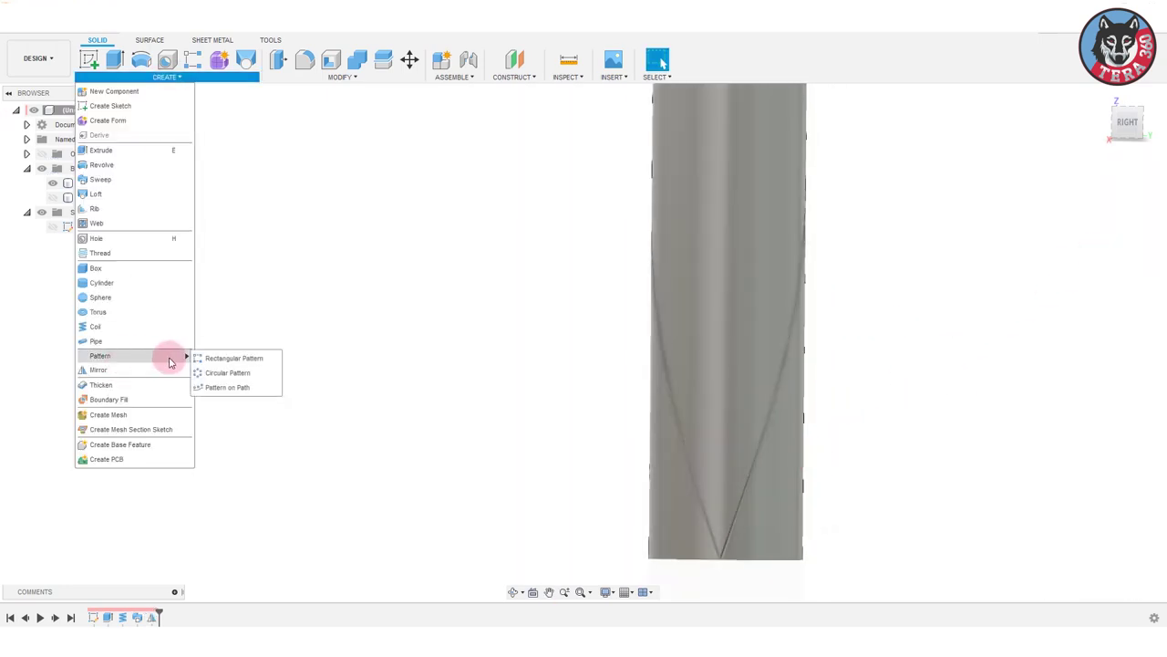
{"action": "left_click", "coordinate": [228, 370]}
{"action": "middle_click_drag", "start_coordinate": [638, 411], "coordinate": [763, 425], "text": "shift"}
{"action": "scroll", "coordinate": [742, 334], "scroll_direction": "up", "scroll_amount": 3}
{"action": "left_click", "coordinate": [467, 242]}
{"action": "left_click", "coordinate": [958, 417]}
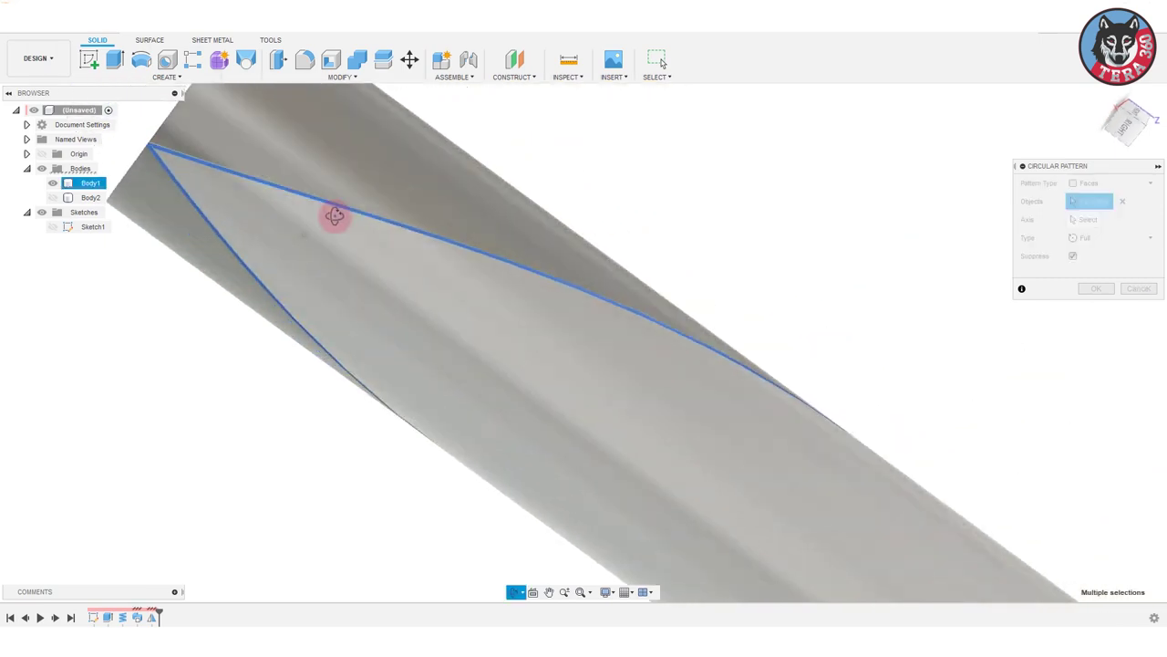
{"action": "middle_click_drag", "start_coordinate": [219, 211], "coordinate": [202, 165], "text": "shift"}
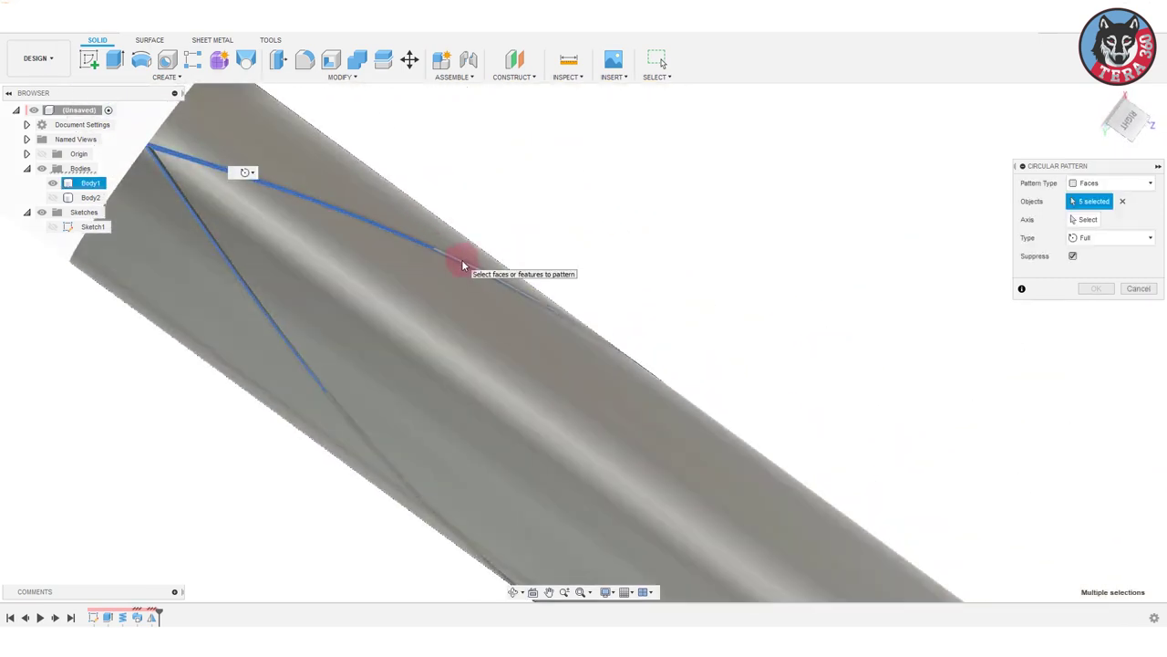
{"action": "left_click", "coordinate": [306, 363]}
{"action": "left_click", "coordinate": [380, 424]}
Select the remaining groove faces, 23 in total, around the cylinder.
{"action": "mouse_move", "coordinate": [389, 391]}
{"action": "middle_mouse_down", "text": "shift"}
{"action": "mouse_move", "coordinate": [360, 426]}
{"action": "mouse_move", "coordinate": [429, 356]}
{"action": "middle_mouse_up", "text": "shift"}
{"action": "left_click", "coordinate": [356, 426]}
{"action": "scroll", "coordinate": [351, 423], "scroll_direction": "up", "scroll_amount": 5}
{"action": "left_click", "coordinate": [683, 503]}
{"action": "middle_click_drag", "start_coordinate": [683, 503], "coordinate": [708, 428], "text": "shift"}
{"action": "left_click", "coordinate": [609, 455]}
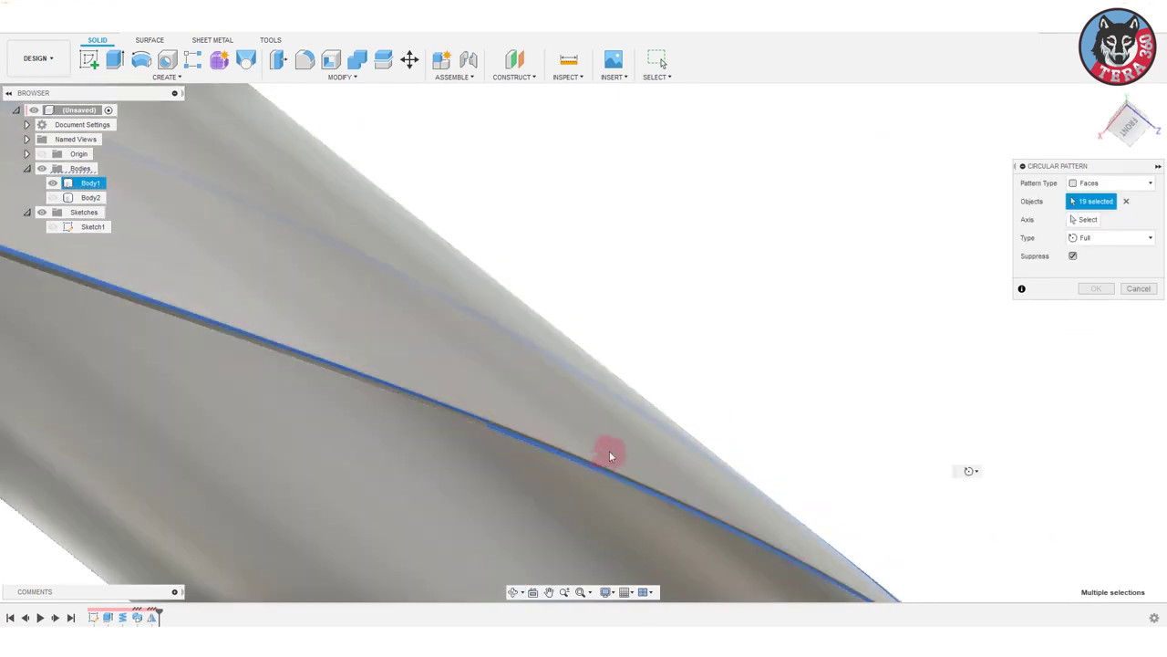
{"action": "mouse_move", "coordinate": [471, 417]}
{"action": "middle_mouse_down", "text": "shift"}
{"action": "mouse_move", "coordinate": [506, 447]}
{"action": "mouse_move", "coordinate": [322, 195]}
{"action": "middle_mouse_up", "text": "shift"}
{"action": "scroll", "coordinate": [325, 222], "scroll_direction": "down", "scroll_amount": 3}
{"action": "scroll", "coordinate": [433, 444], "scroll_direction": "down", "scroll_amount": 2}
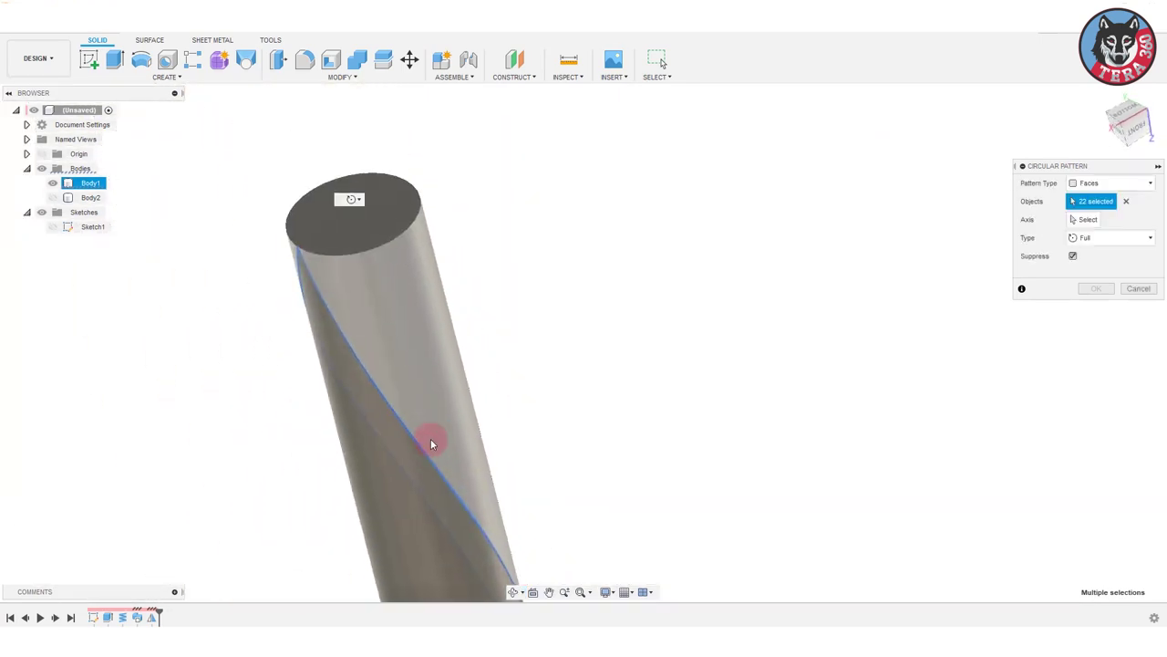
{"action": "scroll", "coordinate": [404, 417], "scroll_direction": "up", "scroll_amount": 3}
{"action": "scroll", "coordinate": [377, 373], "scroll_direction": "up", "scroll_amount": 3}
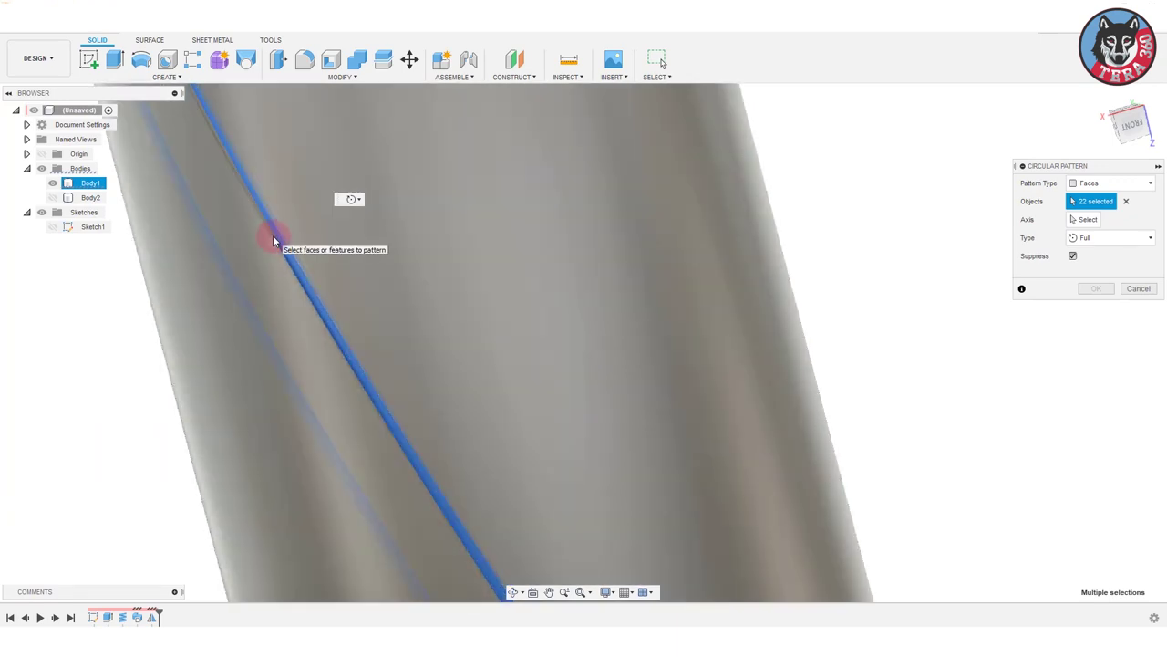
{"action": "left_click", "coordinate": [273, 240]}
Use the cylinder as the pattern axis with quantity 56 and confirm.
{"action": "scroll", "coordinate": [267, 236], "scroll_direction": "down", "scroll_amount": 3}
{"action": "mouse_move", "coordinate": [264, 237]}
{"action": "middle_mouse_down", "text": "shift"}
{"action": "mouse_move", "coordinate": [347, 195]}
{"action": "mouse_move", "coordinate": [247, 227]}
{"action": "mouse_move", "coordinate": [243, 286]}
{"action": "mouse_move", "coordinate": [386, 385]}
{"action": "middle_mouse_up", "text": "shift"}
{"action": "scroll", "coordinate": [334, 417], "scroll_direction": "down", "scroll_amount": 3}
{"action": "scroll", "coordinate": [205, 298], "scroll_direction": "down", "scroll_amount": 2}
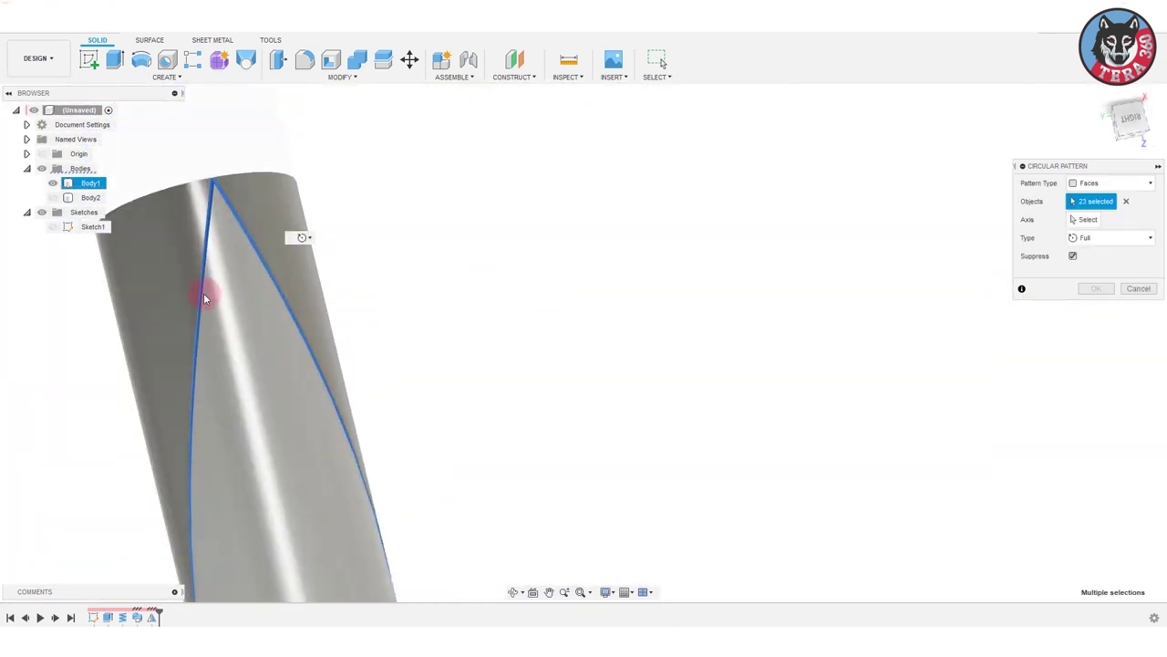
{"action": "scroll", "coordinate": [204, 298], "scroll_direction": "up", "scroll_amount": 3}
{"action": "scroll", "coordinate": [665, 352], "scroll_direction": "up", "scroll_amount": 2}
{"action": "scroll", "coordinate": [682, 369], "scroll_direction": "down", "scroll_amount": 5}
{"action": "scroll", "coordinate": [682, 369], "scroll_direction": "down", "scroll_amount": 2}
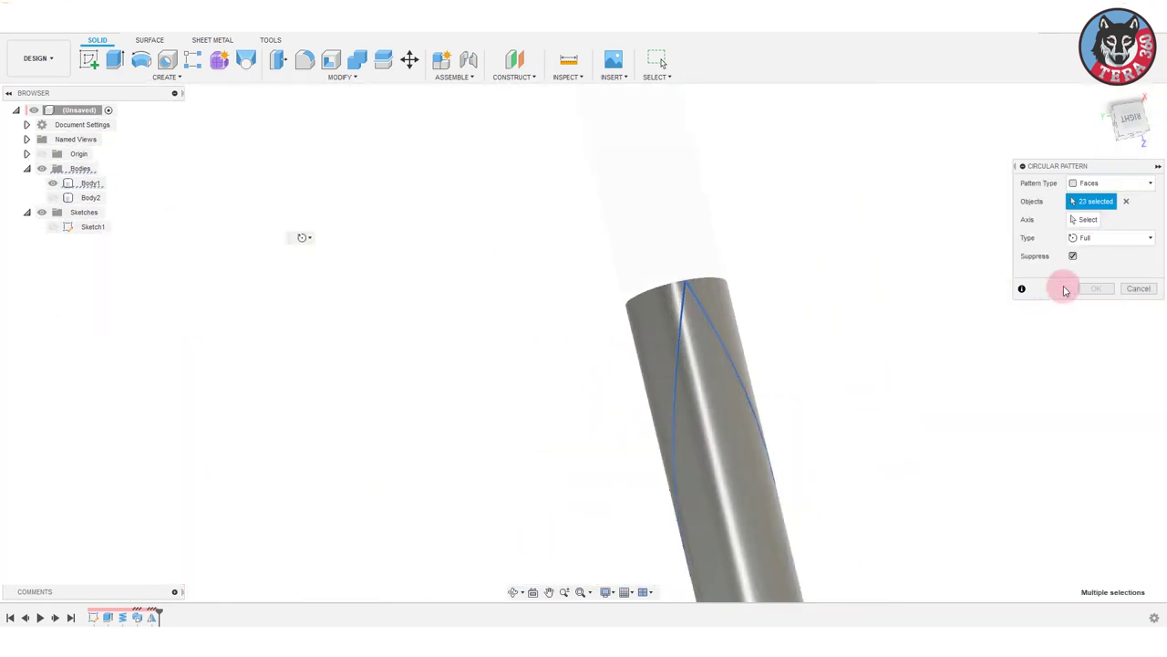
{"action": "left_click", "coordinate": [1087, 219]}
{"action": "left_click", "coordinate": [697, 403]}
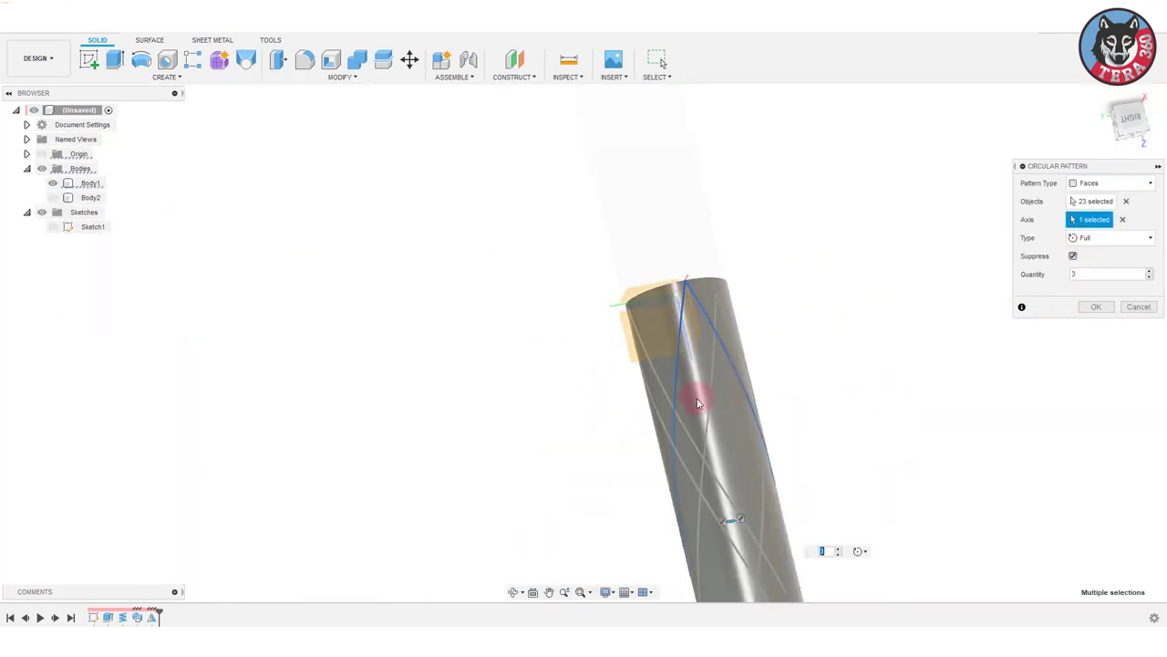
{"action": "mouse_move", "coordinate": [697, 403]}
{"action": "middle_mouse_down", "text": "shift"}
{"action": "mouse_move", "coordinate": [904, 500]}
{"action": "mouse_move", "coordinate": [756, 347]}
{"action": "mouse_move", "coordinate": [672, 429]}
{"action": "mouse_move", "coordinate": [788, 367]}
{"action": "mouse_move", "coordinate": [849, 362]}
{"action": "mouse_move", "coordinate": [844, 438]}
{"action": "mouse_move", "coordinate": [626, 315]}
{"action": "mouse_move", "coordinate": [721, 398]}
{"action": "middle_mouse_up", "text": "shift"}
{"action": "scroll", "coordinate": [845, 437], "scroll_direction": "up", "scroll_amount": 3}
{"action": "type", "text": "55"}
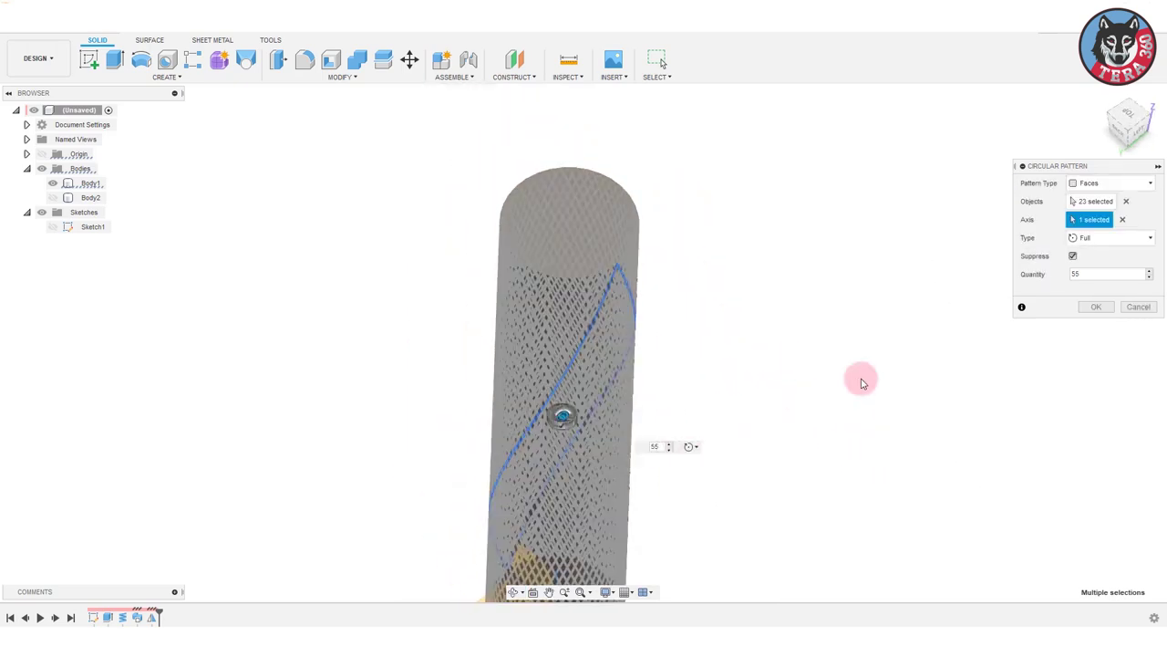
{"action": "key", "text": "Return"}
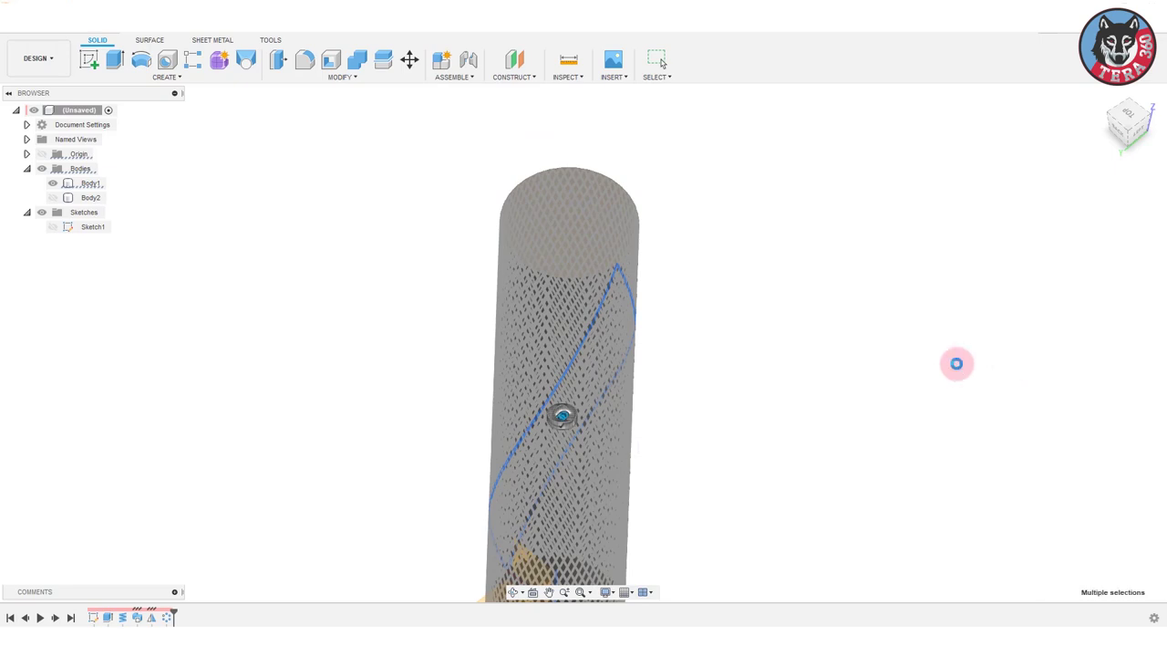
{"action": "scroll", "coordinate": [698, 368], "scroll_direction": "down", "scroll_amount": 2}
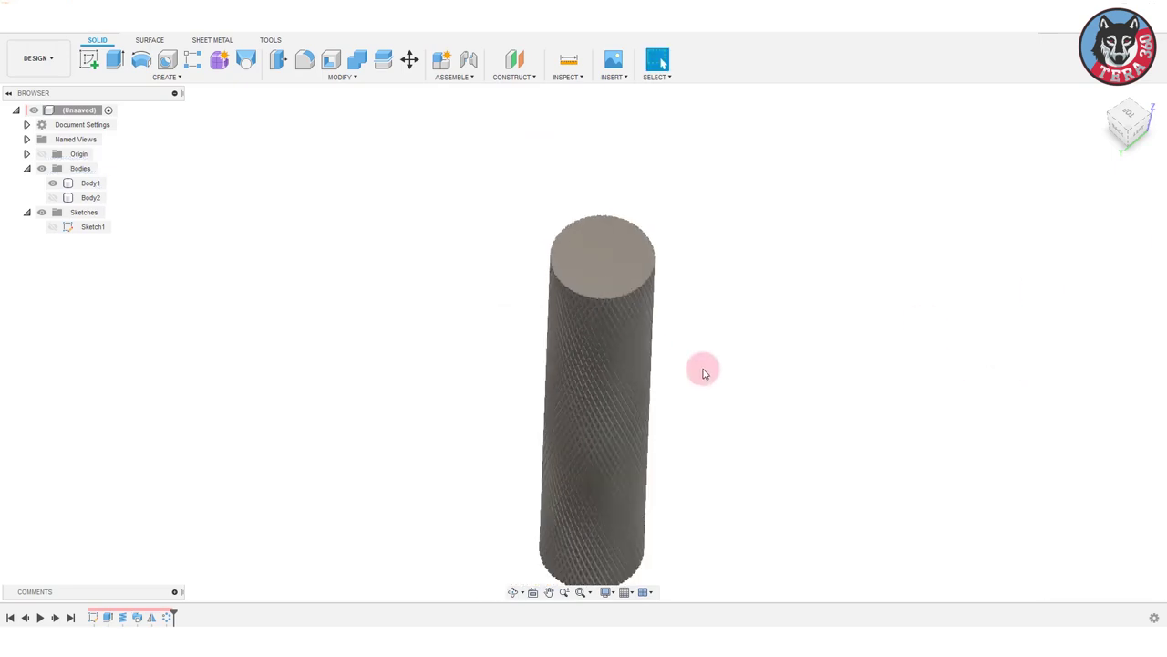
{"action": "scroll", "coordinate": [693, 411], "scroll_direction": "down", "scroll_amount": 2}
{"action": "scroll", "coordinate": [689, 398], "scroll_direction": "up", "scroll_amount": 1}
{"action": "mouse_move", "coordinate": [689, 399]}
{"action": "middle_mouse_down", "text": "shift"}
{"action": "mouse_move", "coordinate": [716, 301]}
{"action": "mouse_move", "coordinate": [598, 357]}
{"action": "middle_mouse_up", "text": "shift"}
{"action": "left_click", "coordinate": [598, 357]}
{"action": "scroll", "coordinate": [598, 358], "scroll_direction": "up", "scroll_amount": 3}
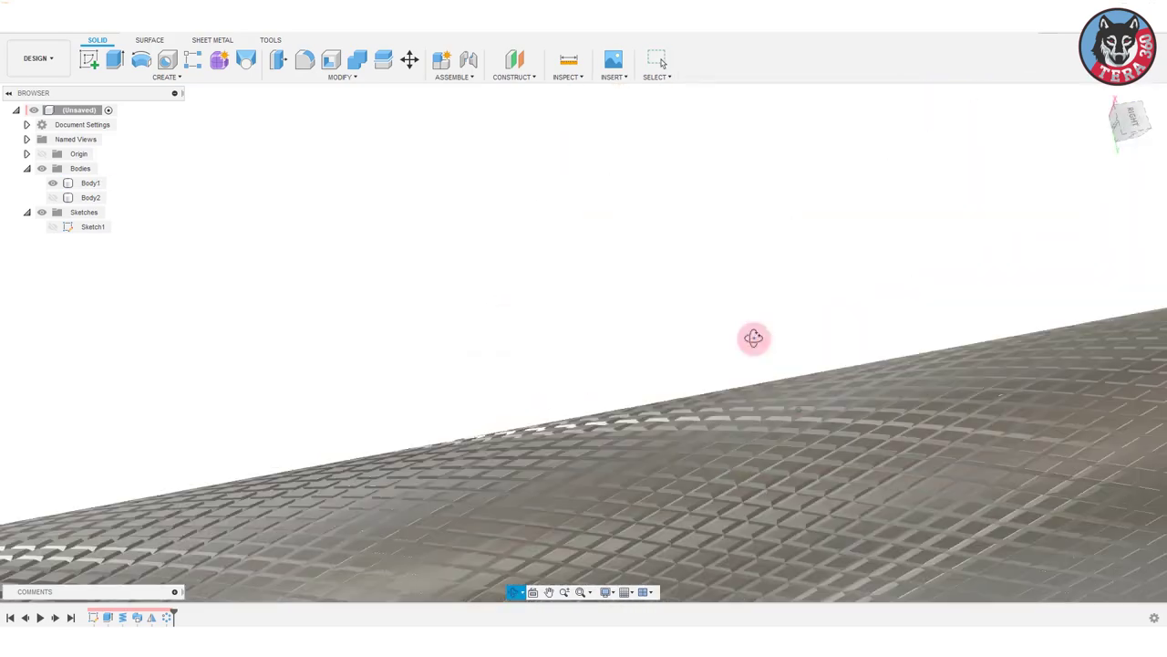
{"action": "middle_click_drag", "start_coordinate": [756, 407], "coordinate": [847, 482], "text": "shift"}
{"action": "scroll", "coordinate": [866, 469], "scroll_direction": "down", "scroll_amount": 3}
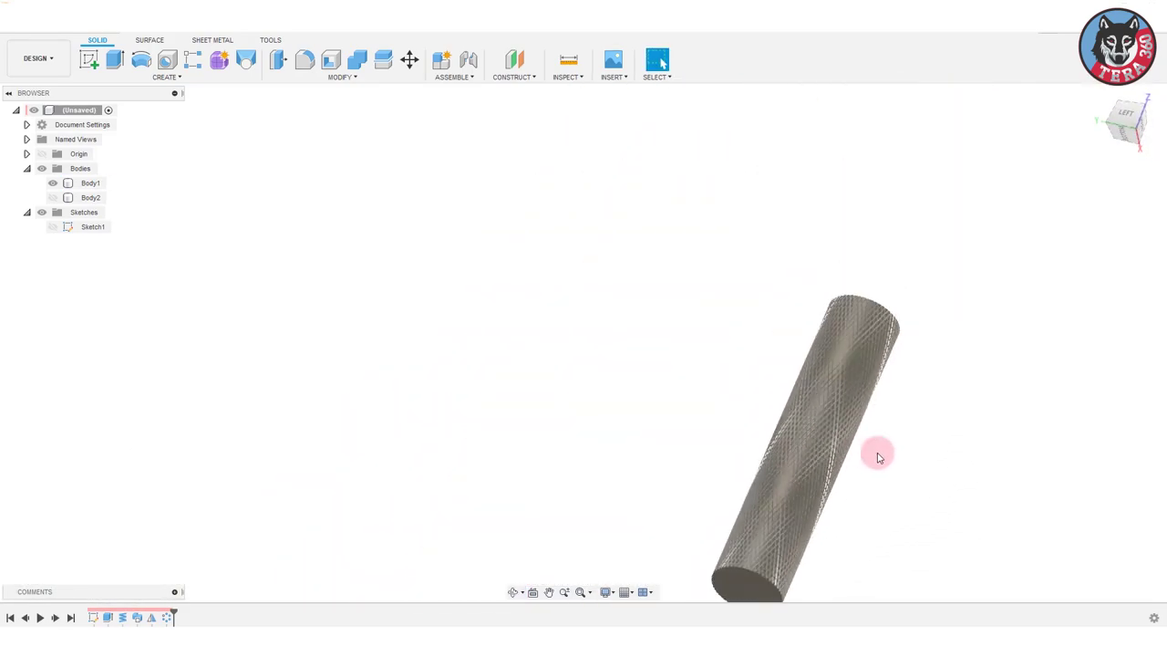
{"action": "left_click", "coordinate": [1127, 119]}
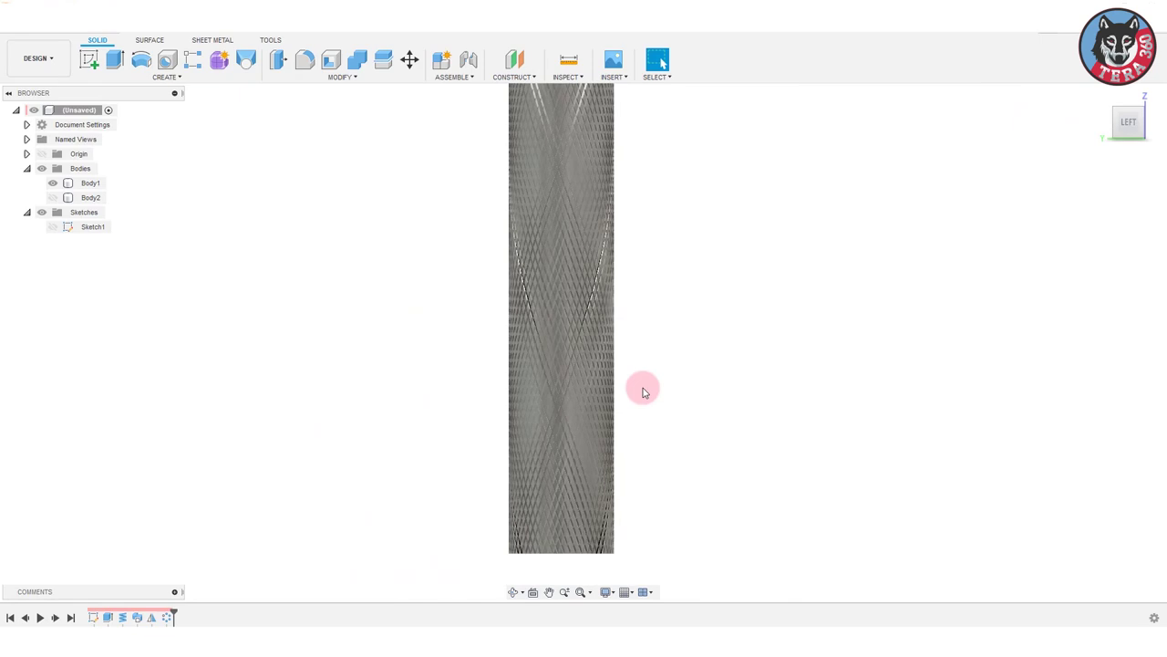
{"action": "left_click_drag", "start_coordinate": [1128, 128], "coordinate": [1151, 126]}
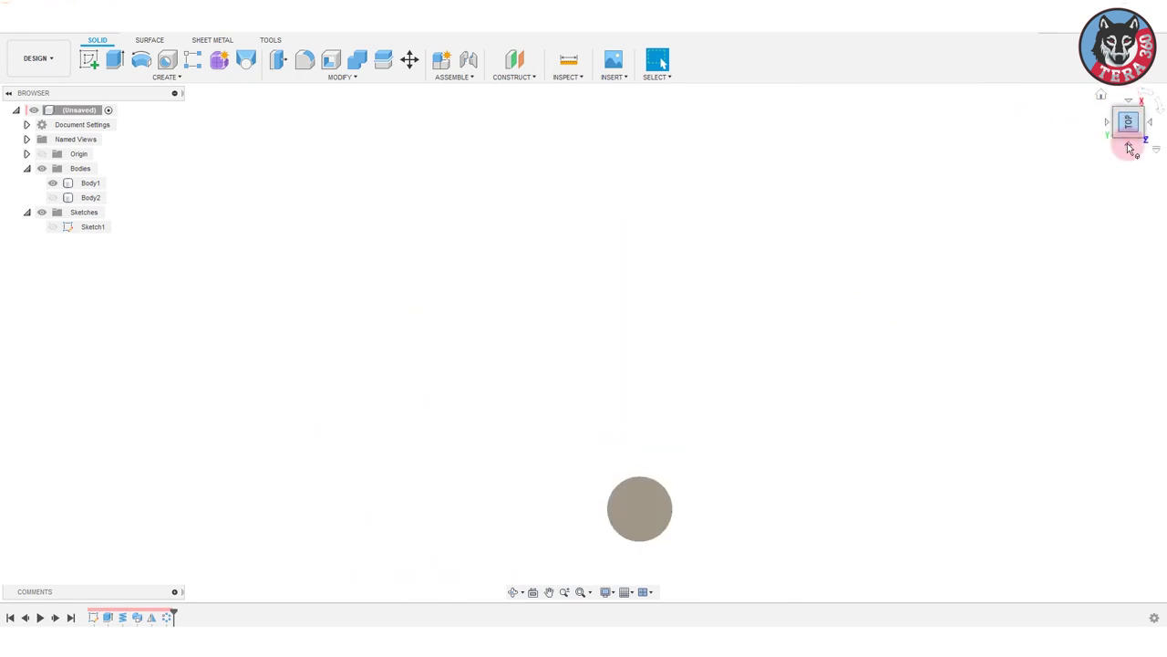
{"action": "left_click", "coordinate": [1150, 126]}
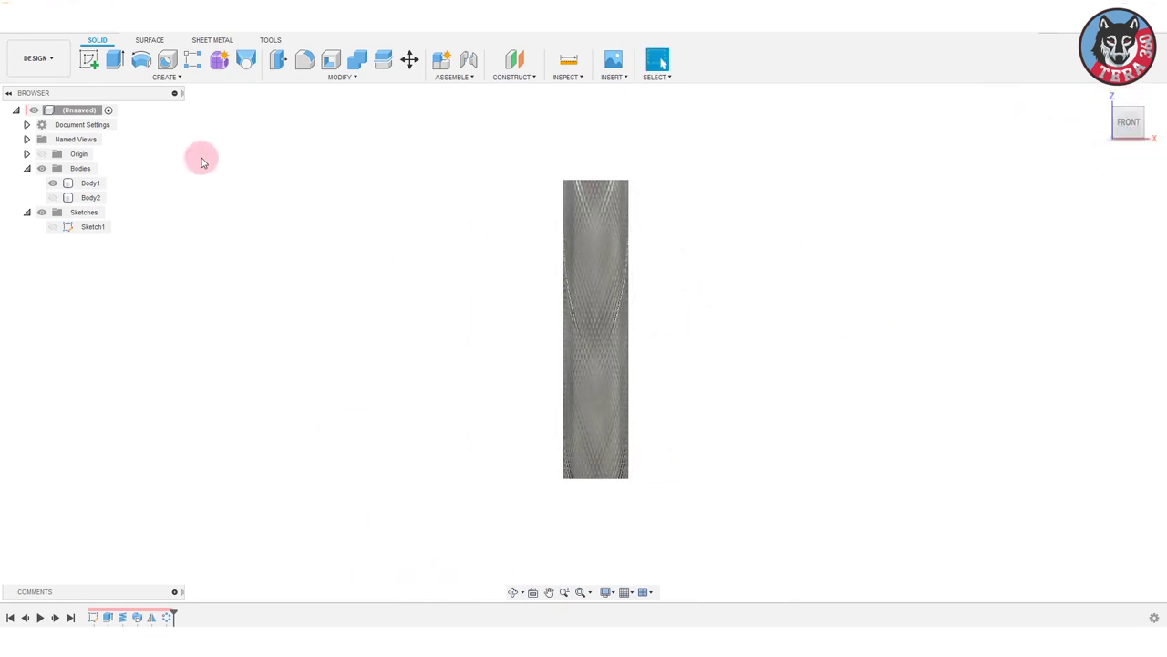
Start a sketch on the front plane with a 1×6 mm centre rectangle on the cylinder's top edge.
{"action": "left_click", "coordinate": [89, 59]}
{"action": "left_click", "coordinate": [634, 451]}
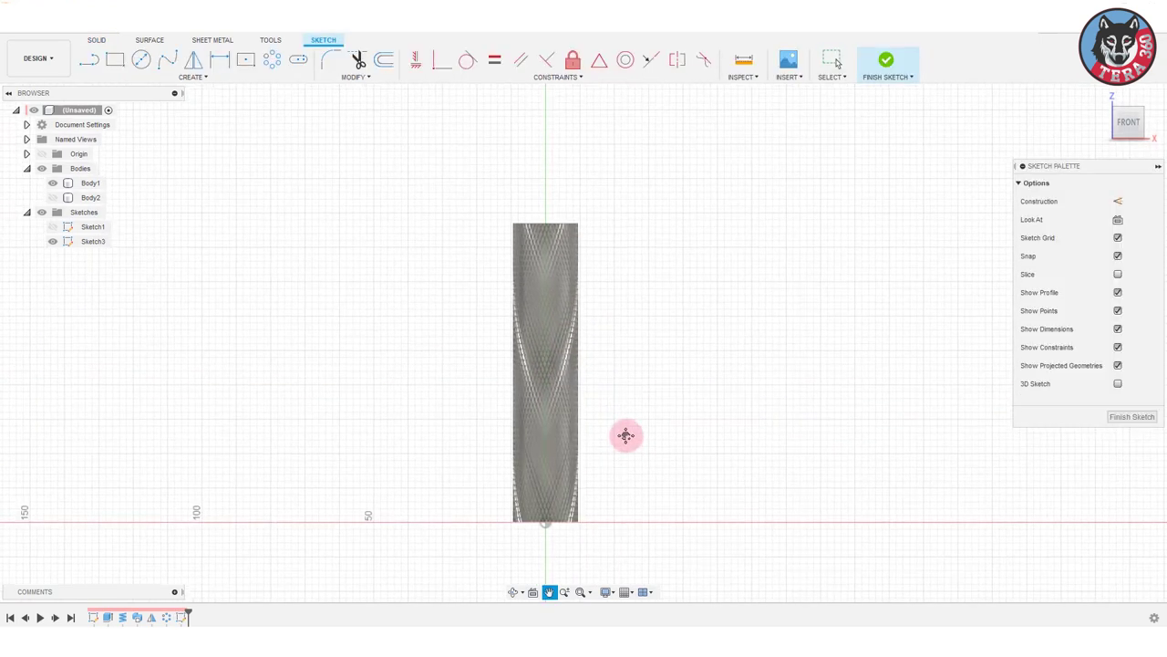
{"action": "left_click", "coordinate": [248, 60]}
{"action": "scroll", "coordinate": [583, 224], "scroll_direction": "up", "scroll_amount": 3}
{"action": "scroll", "coordinate": [553, 224], "scroll_direction": "up", "scroll_amount": 5}
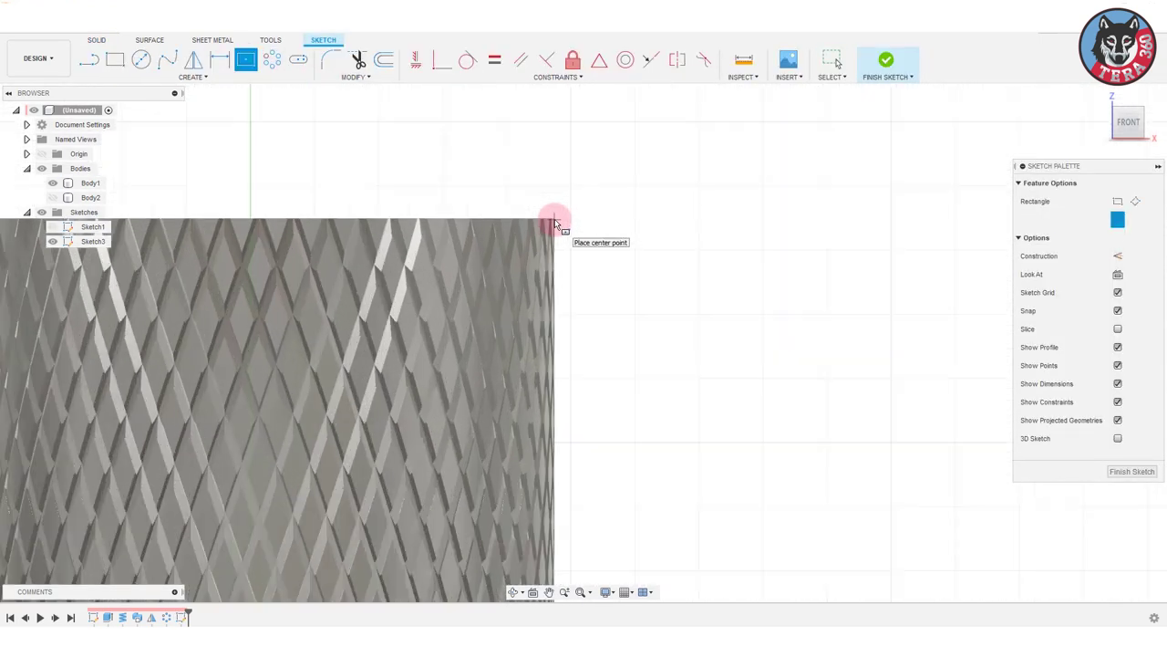
{"action": "scroll", "coordinate": [554, 224], "scroll_direction": "up", "scroll_amount": 1}
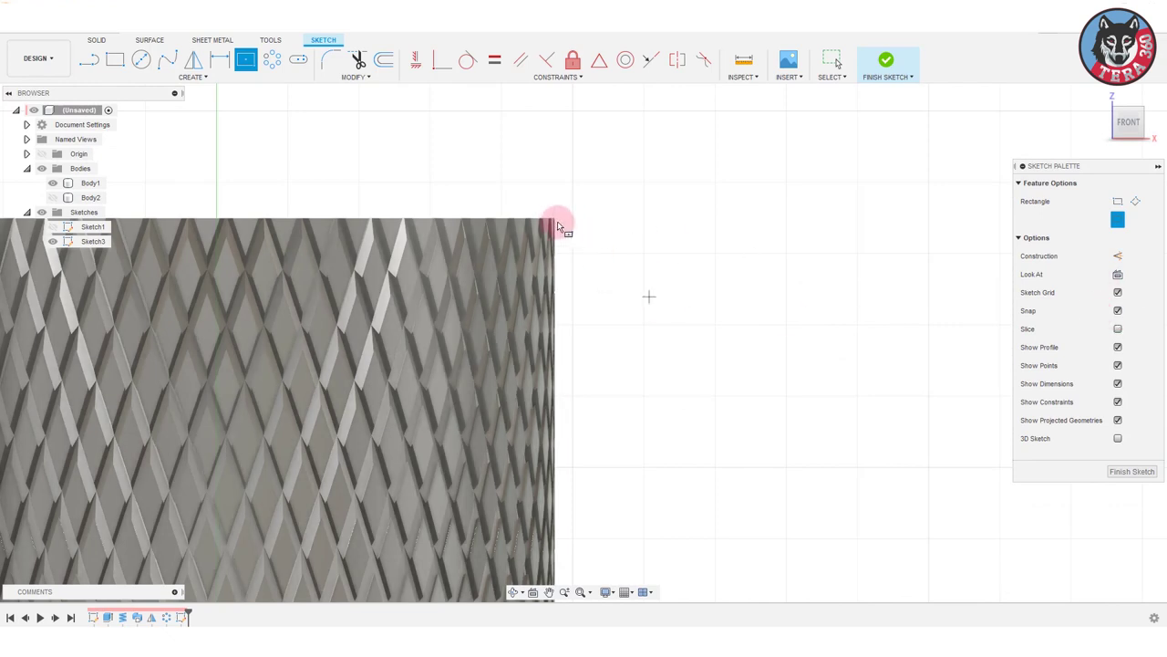
{"action": "left_click", "coordinate": [556, 219]}
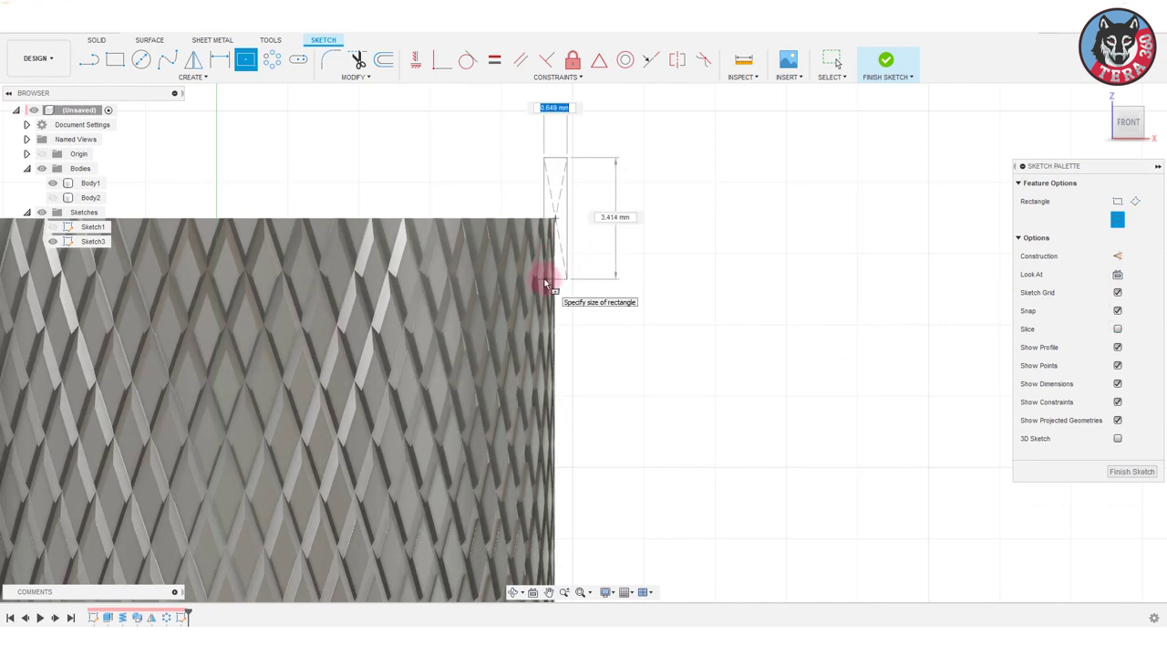
{"action": "key", "text": "Return"}
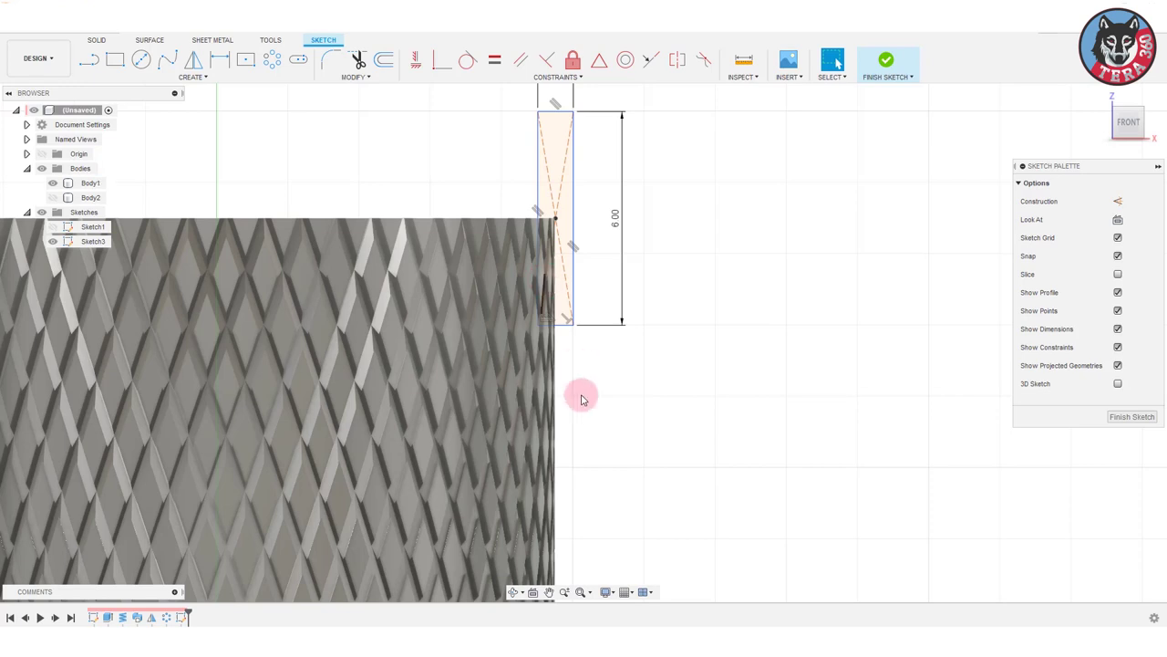
{"action": "scroll", "coordinate": [584, 399], "scroll_direction": "down", "scroll_amount": 2}
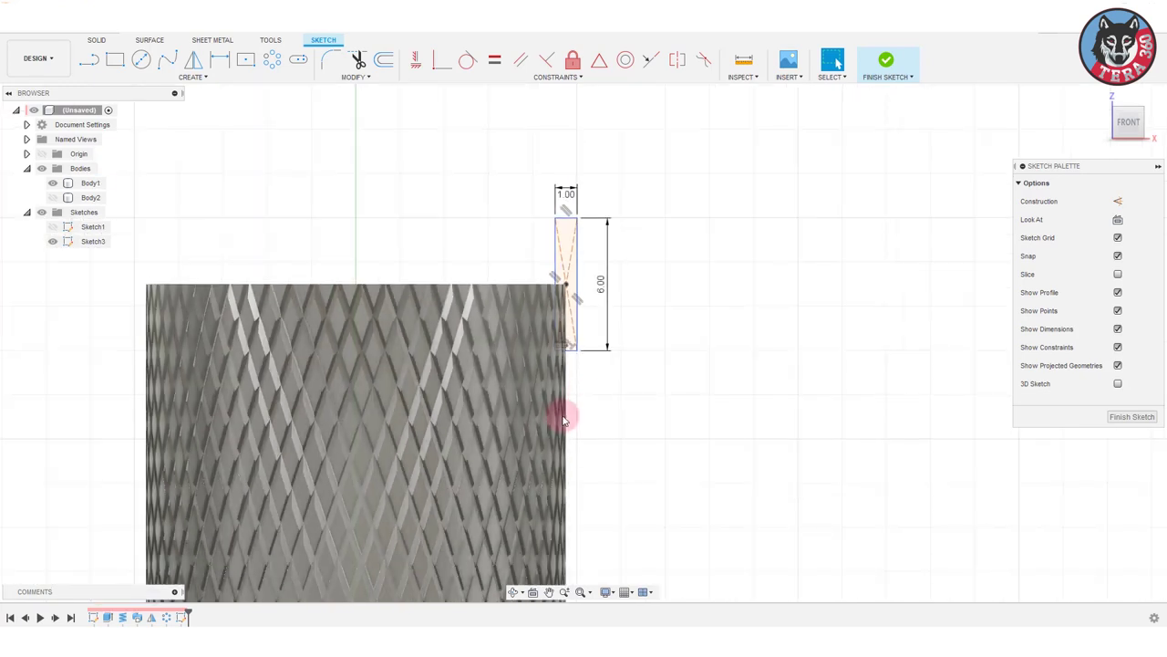
Draw a second corner-to-corner rectangle directly below the first one.
{"action": "left_click", "coordinate": [115, 59]}
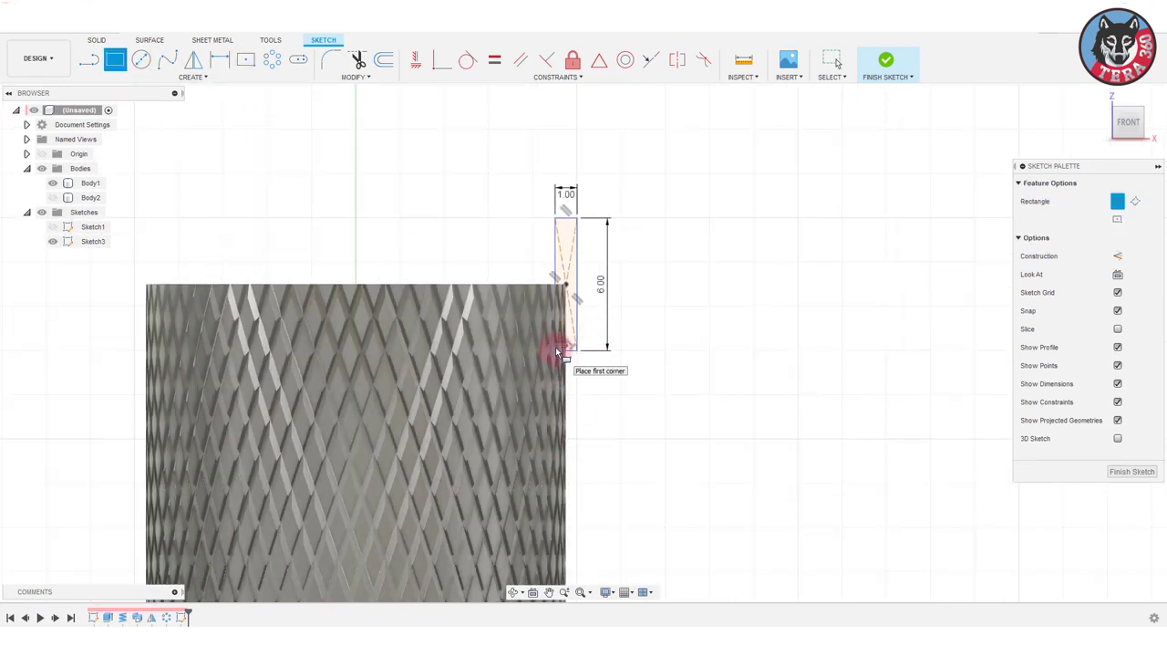
{"action": "left_click", "coordinate": [555, 348]}
{"action": "type", "text": "6"}
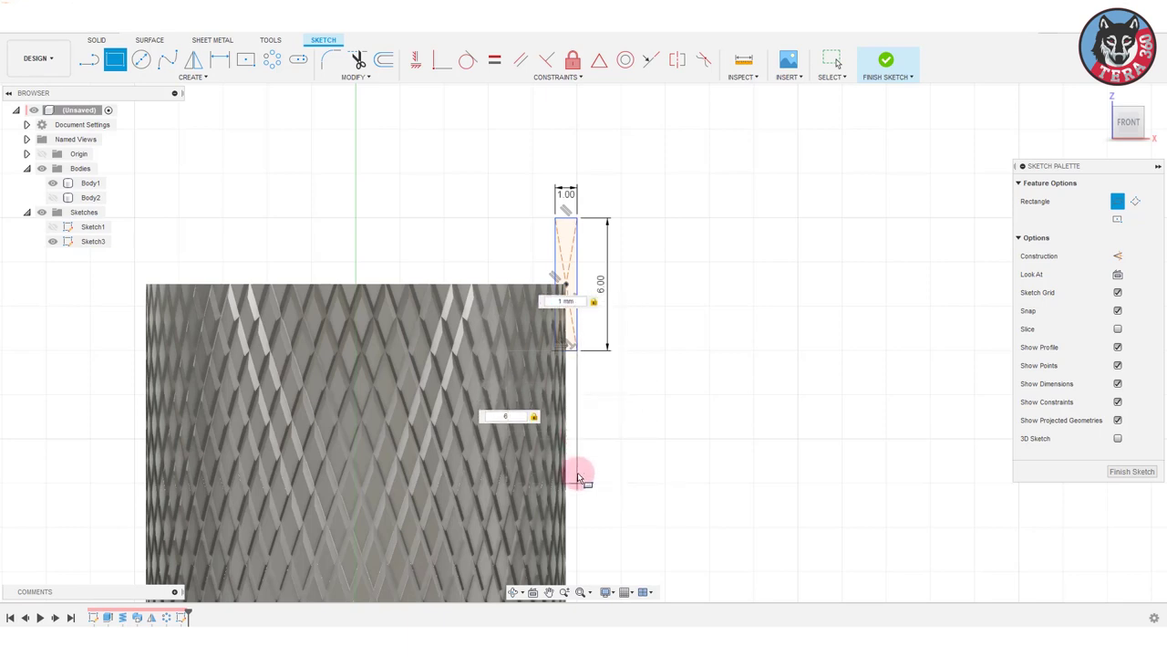
{"action": "left_click", "coordinate": [577, 479]}
{"action": "key", "text": "Escape"}
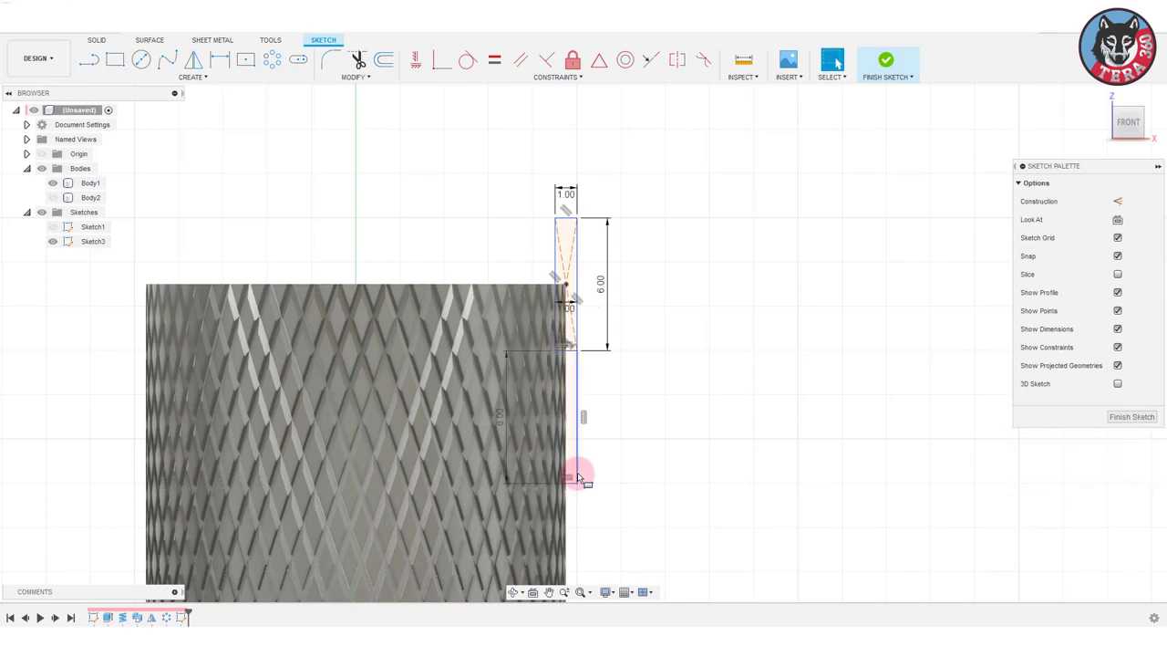
{"action": "scroll", "coordinate": [620, 377], "scroll_direction": "up", "scroll_amount": 2}
{"action": "scroll", "coordinate": [627, 367], "scroll_direction": "up", "scroll_amount": 2}
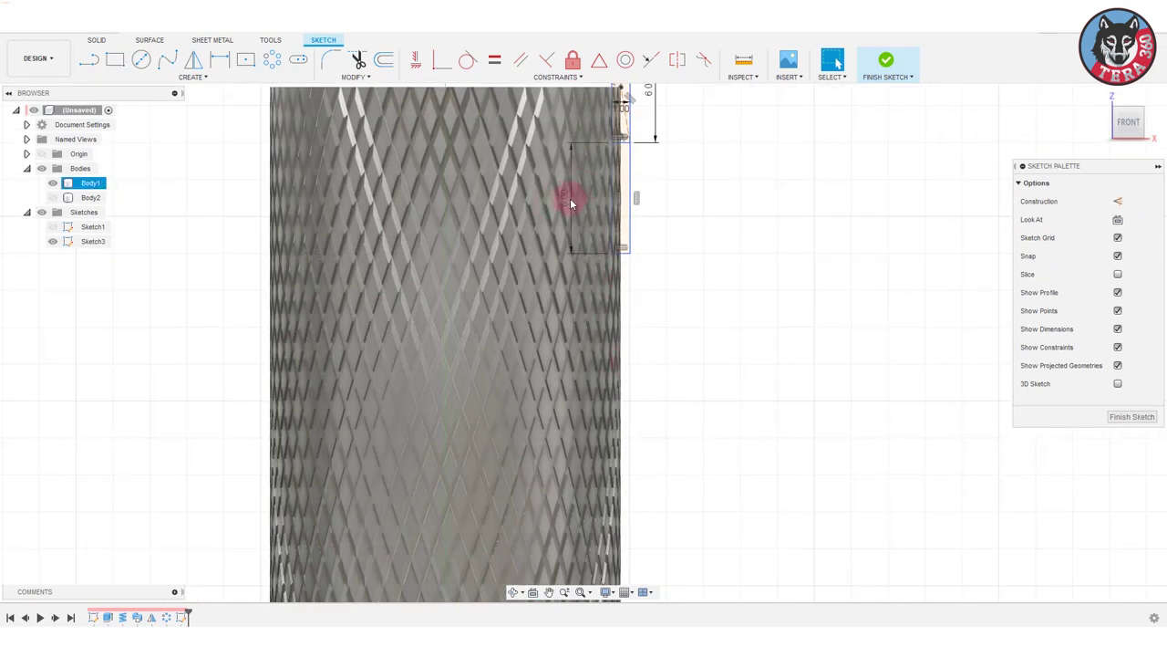
{"action": "scroll", "coordinate": [567, 201], "scroll_direction": "up", "scroll_amount": 4}
Hide Body1 and change the lower rectangle's height from 6 mm to 3 mm.
{"action": "key", "text": "v"}
{"action": "double_click", "coordinate": [570, 226]}
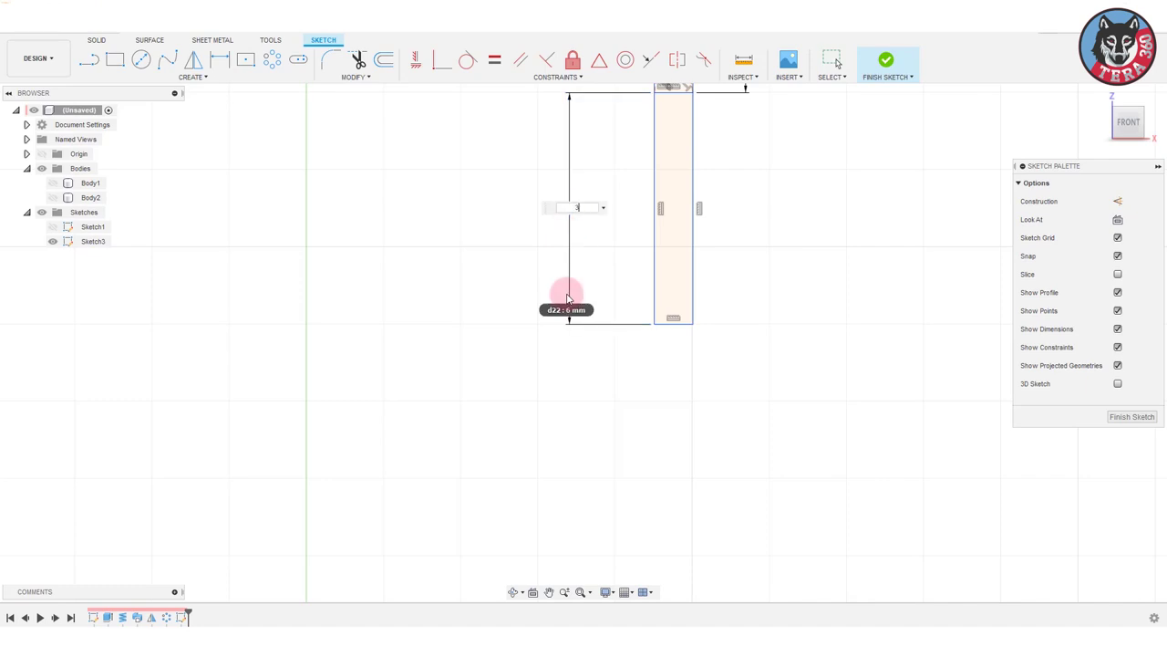
{"action": "type", "text": "3"}
{"action": "key", "text": "Return"}
{"action": "scroll", "coordinate": [606, 308], "scroll_direction": "down", "scroll_amount": 3}
{"action": "scroll", "coordinate": [611, 306], "scroll_direction": "down", "scroll_amount": 2}
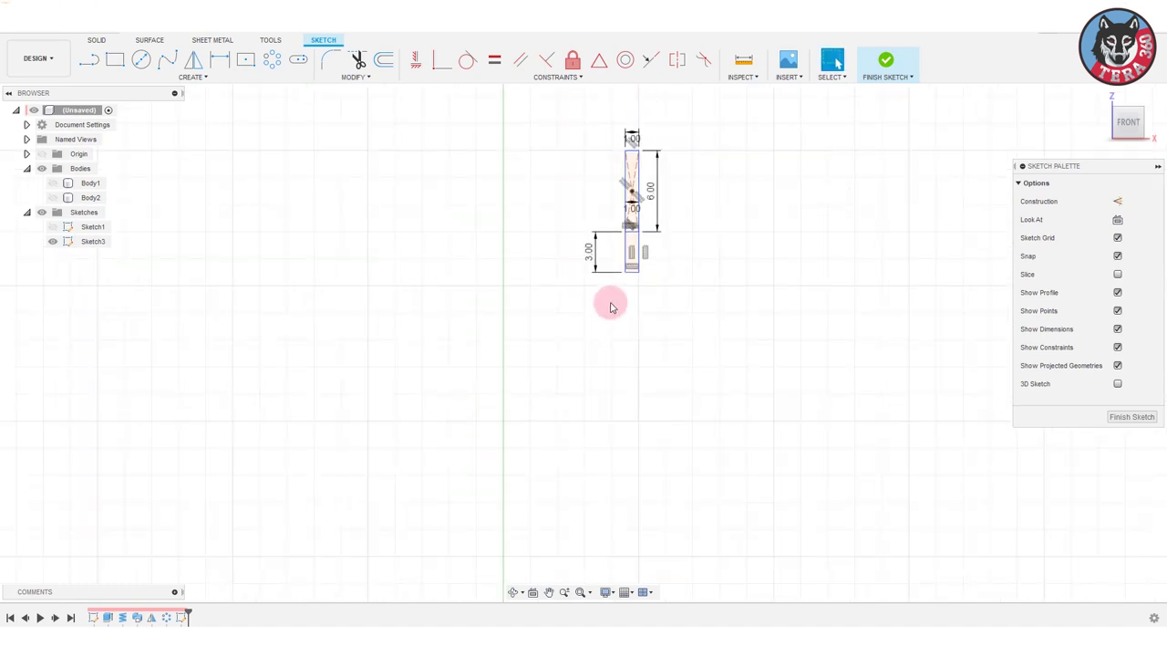
Add another 3 mm rectangle below the column with the 2-Point Rectangle tool.
{"action": "left_click", "coordinate": [244, 62]}
{"action": "left_click", "coordinate": [626, 273]}
{"action": "key", "text": "Escape"}
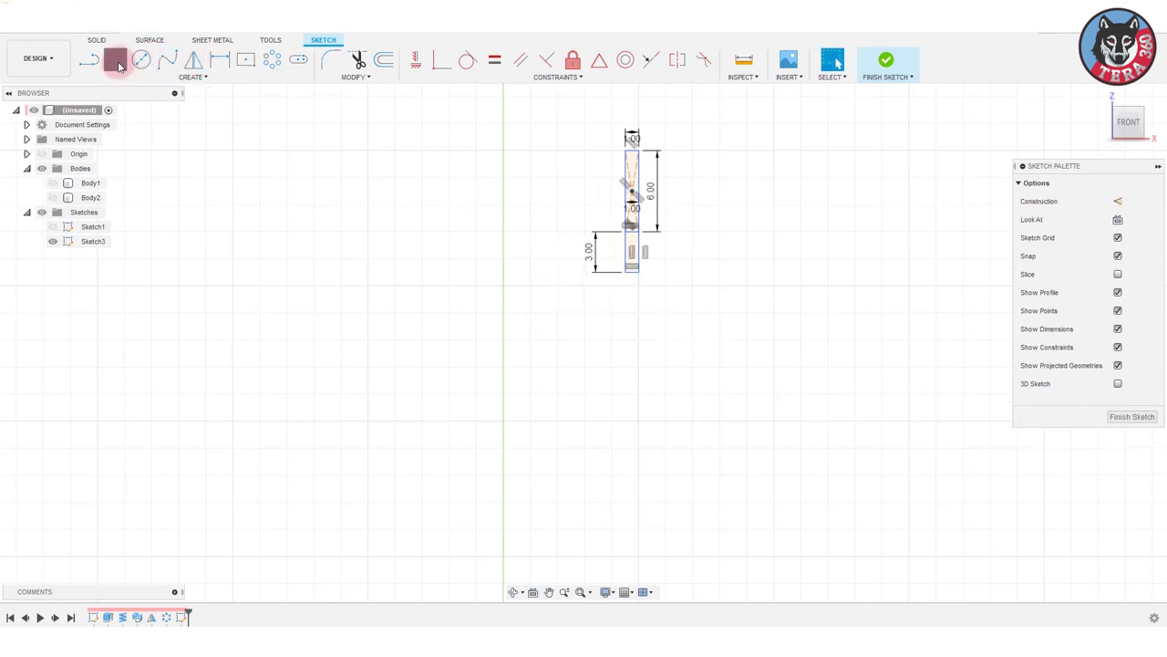
{"action": "left_click", "coordinate": [117, 62]}
{"action": "left_click_drag", "start_coordinate": [627, 273], "coordinate": [641, 310]}
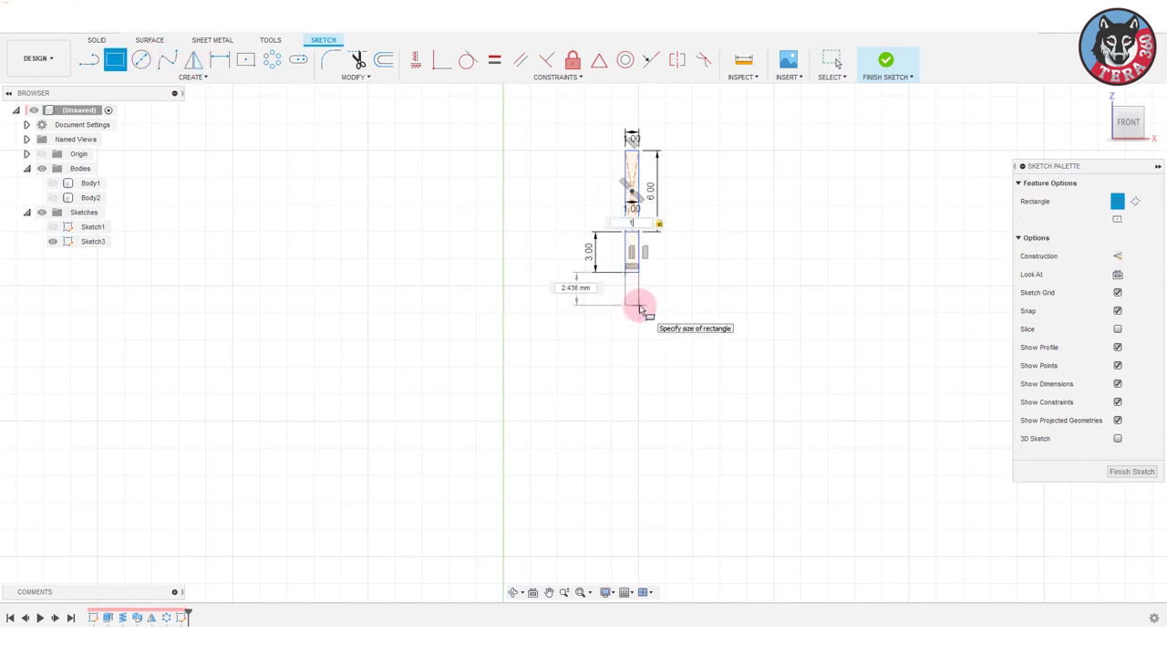
{"action": "left_click", "coordinate": [640, 311]}
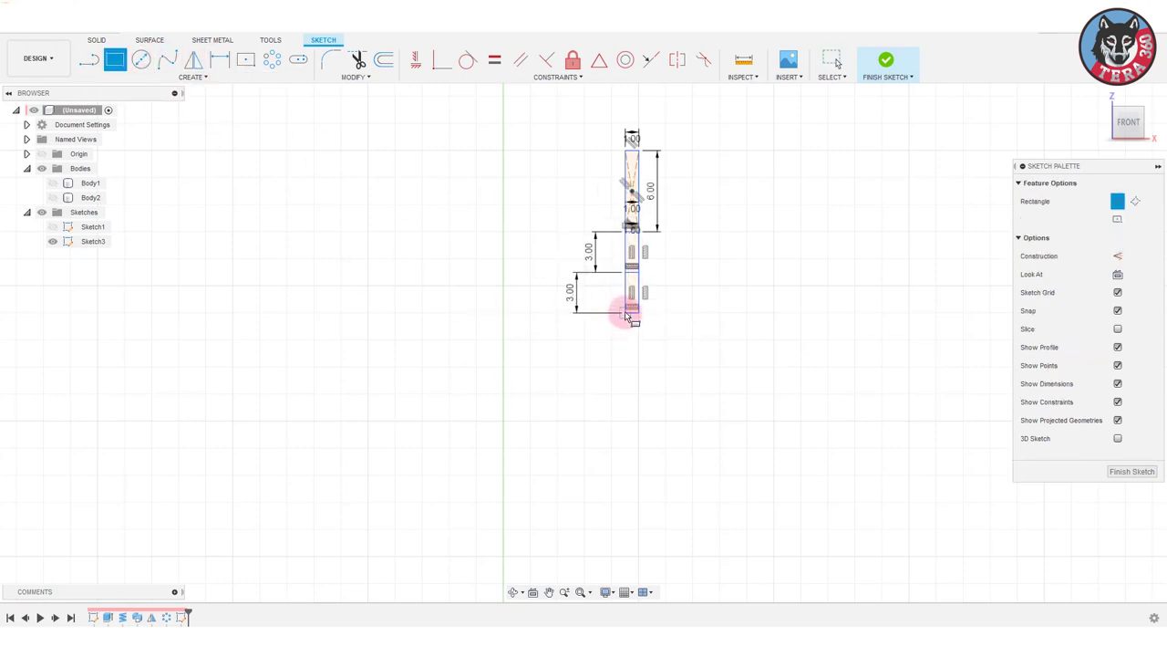
{"action": "left_click", "coordinate": [641, 358]}
{"action": "key", "text": "Escape"}
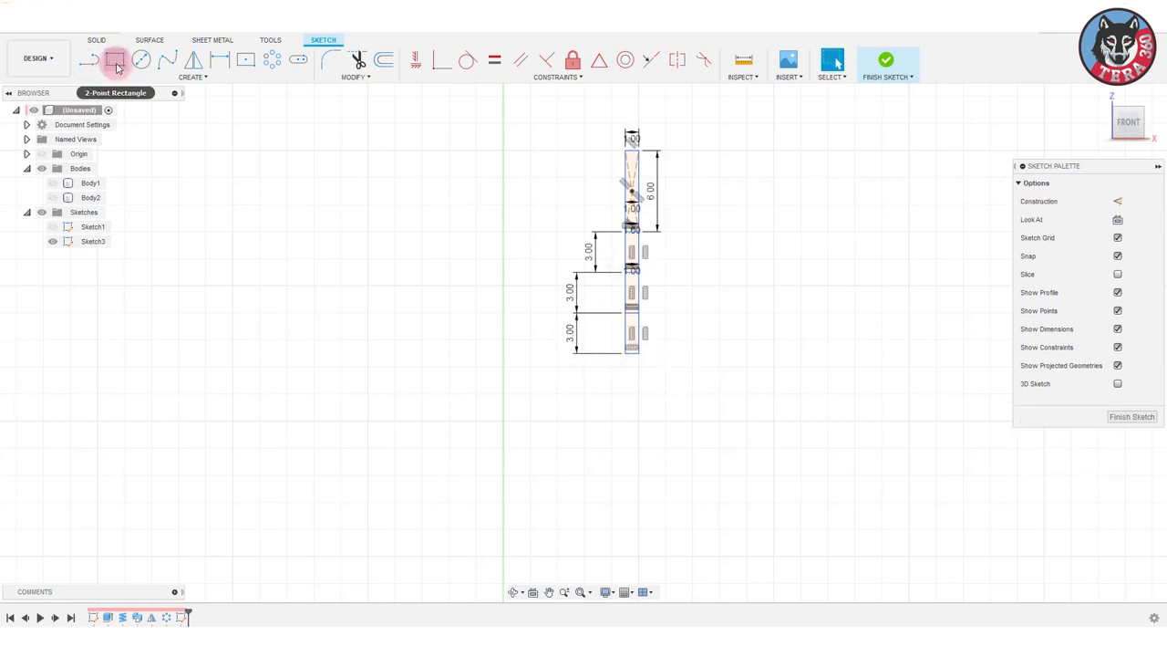
Extend the column downward with more 1×3 mm rectangles.
{"action": "left_click", "coordinate": [116, 63]}
{"action": "left_click", "coordinate": [635, 359]}
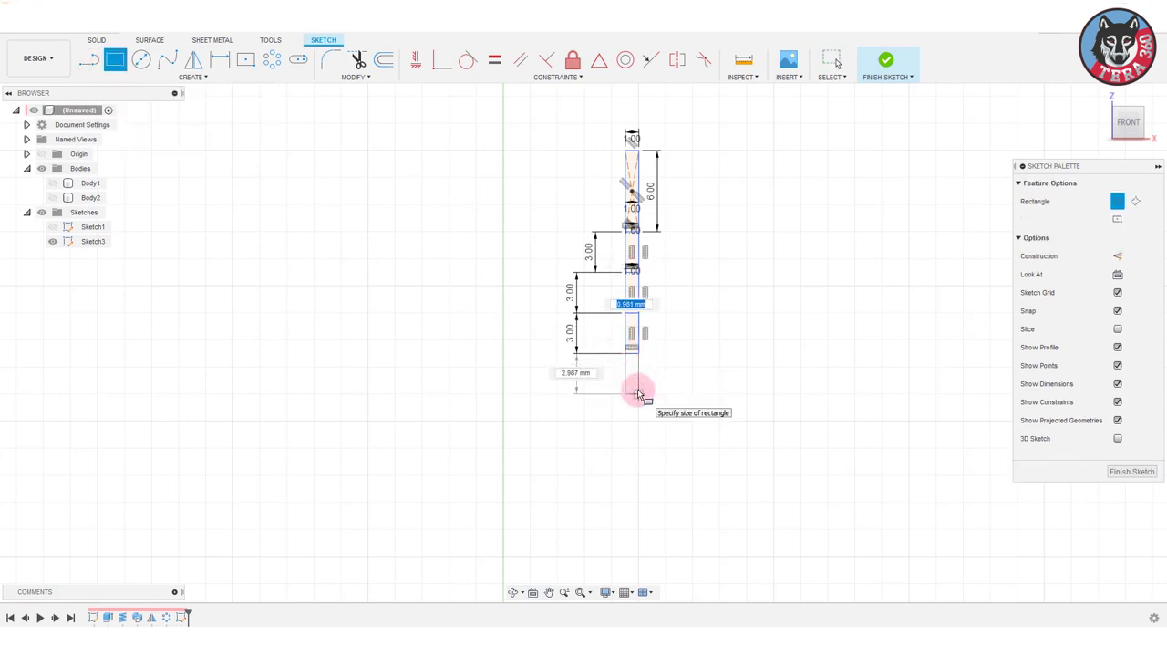
{"action": "type", "text": "1"}
{"action": "type", "text": "3"}
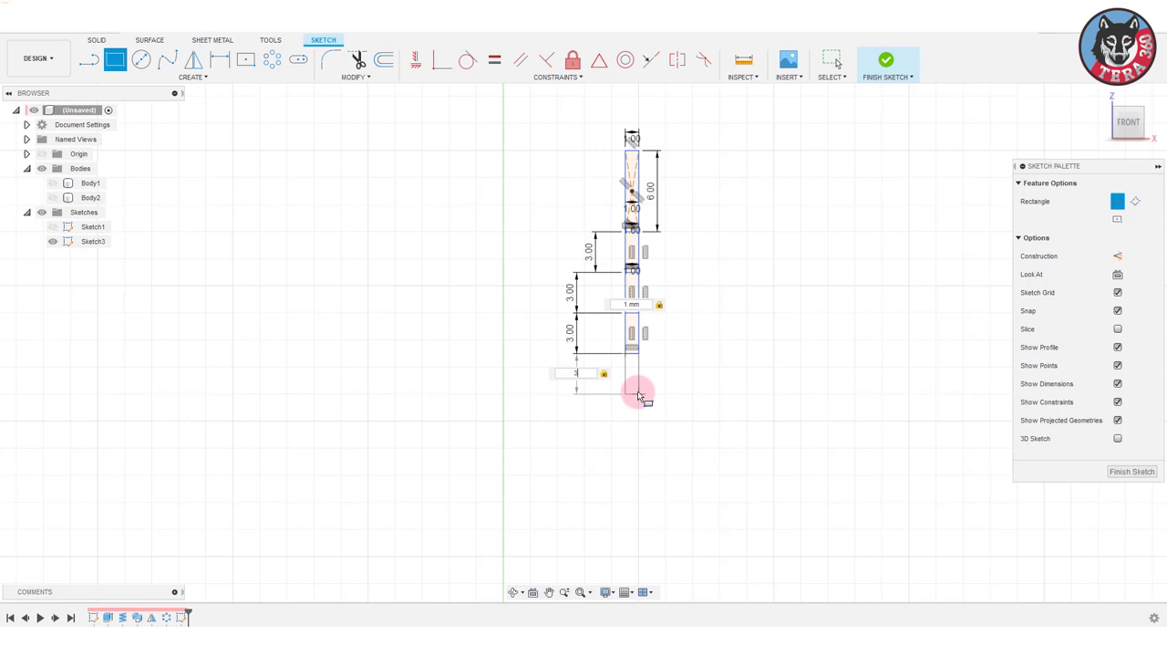
{"action": "key", "text": "Return"}
{"action": "key", "text": "Escape"}
{"action": "left_click", "coordinate": [116, 60]}
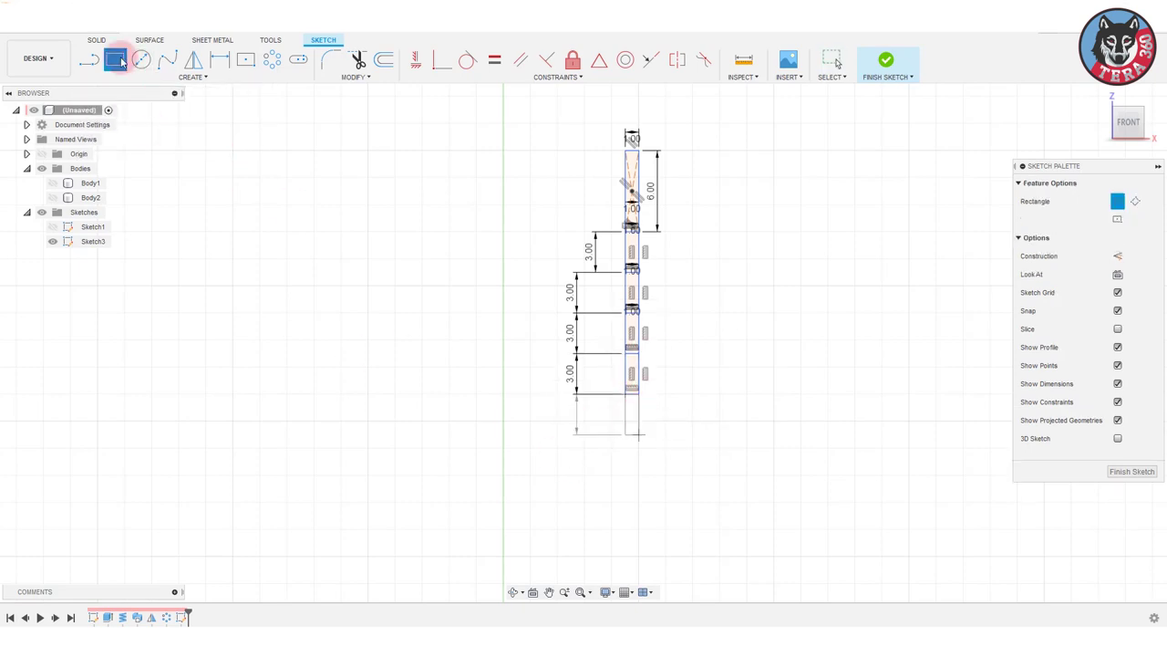
{"action": "left_click", "coordinate": [116, 62]}
{"action": "type", "text": "1"}
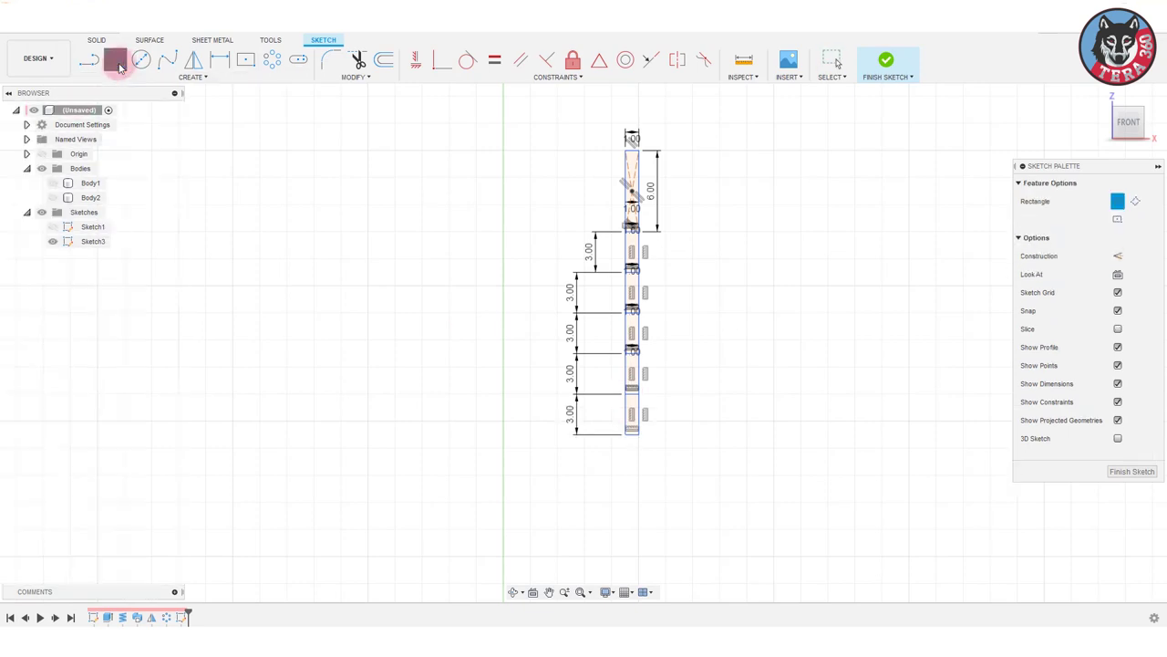
{"action": "left_click", "coordinate": [641, 463]}
{"action": "key", "text": "Escape"}
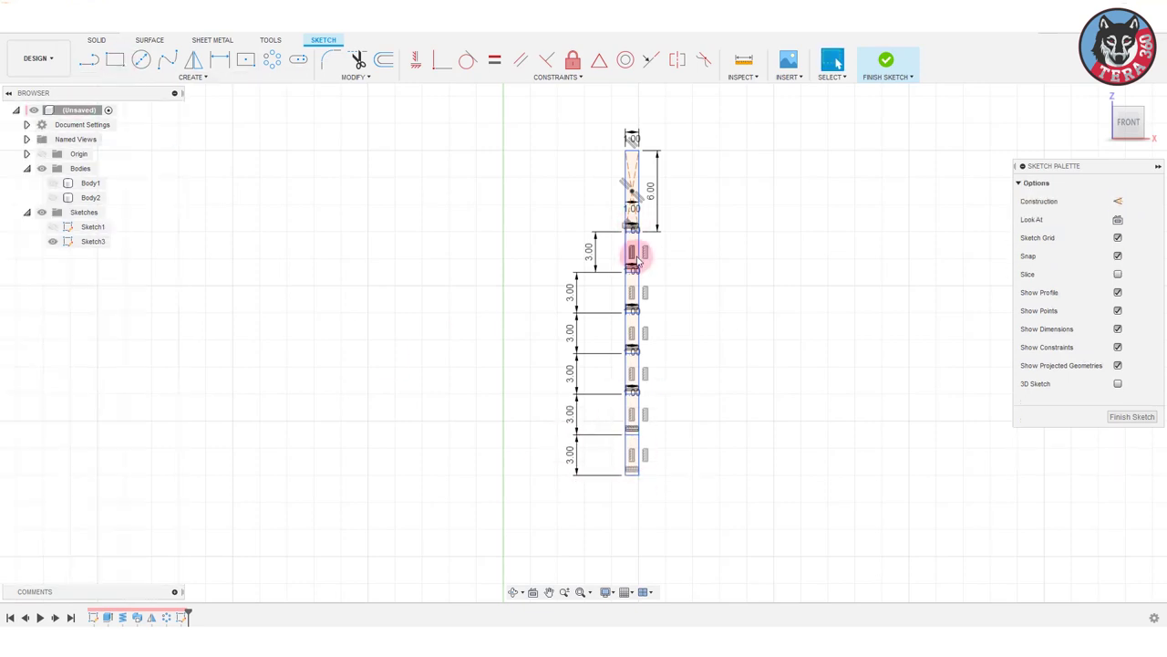
Draw a separate 1×3 mm rectangle to the right of the column.
{"action": "left_click", "coordinate": [114, 59]}
{"action": "left_click", "coordinate": [721, 233]}
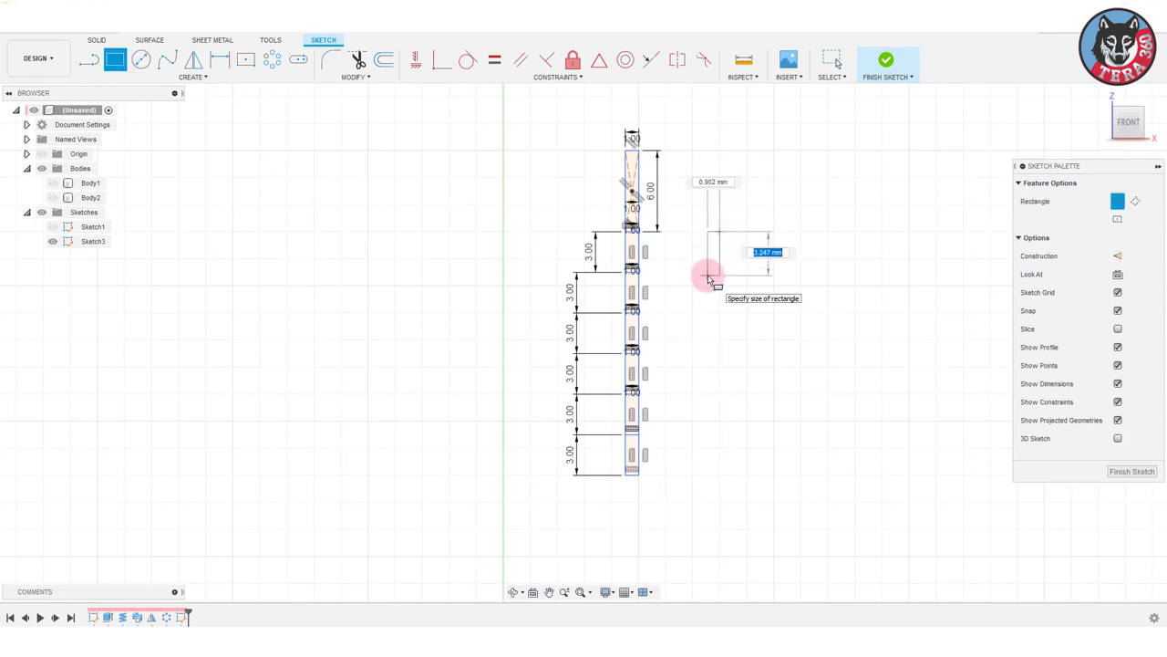
{"action": "type", "text": "1"}
{"action": "key", "text": "Tab"}
{"action": "type", "text": "3"}
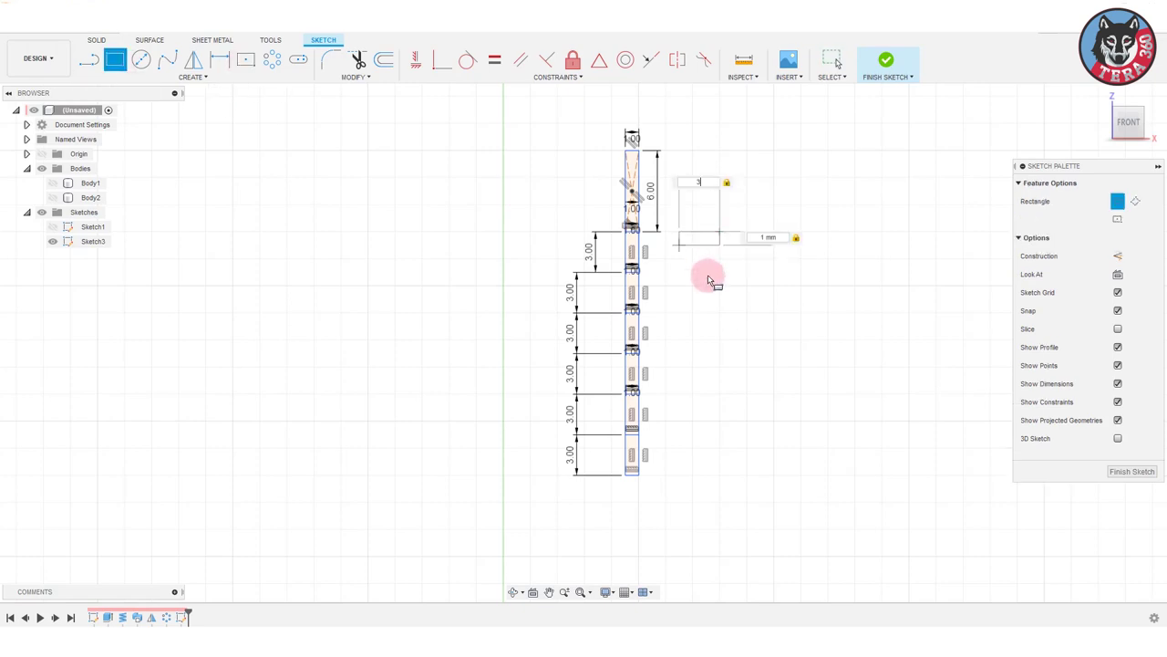
{"action": "key", "text": "Return"}
Rectangular-pattern the side rectangle downward into 6 copies spanning 13 mm.
{"action": "left_click", "coordinate": [192, 77]}
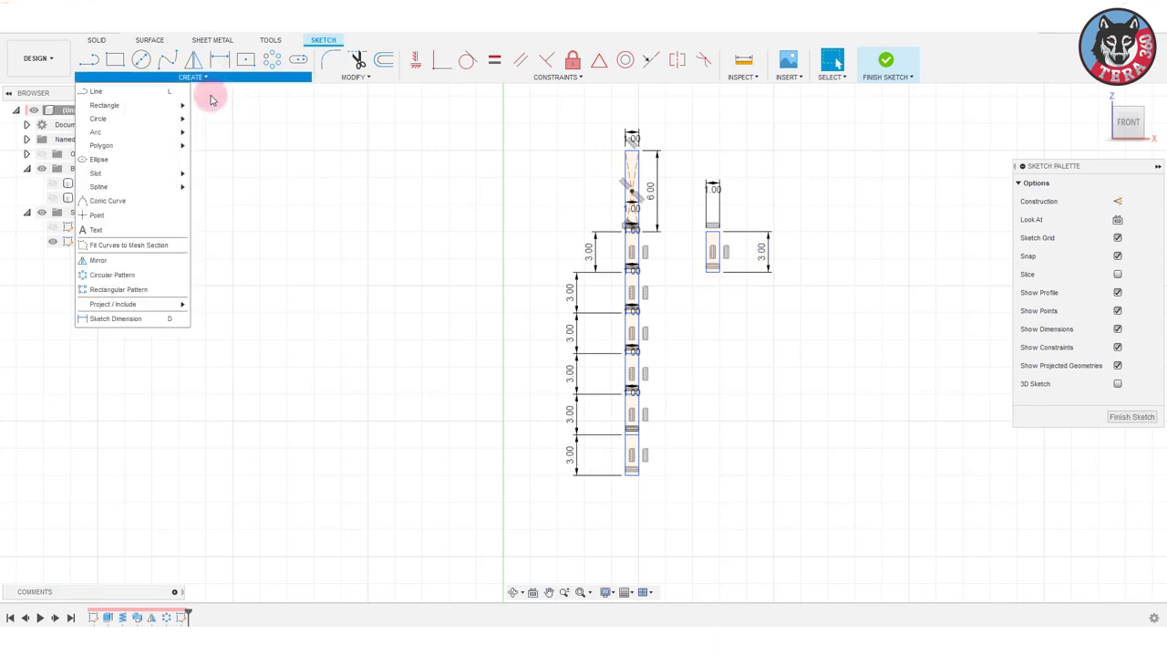
{"action": "left_click", "coordinate": [114, 278]}
{"action": "left_click", "coordinate": [719, 247]}
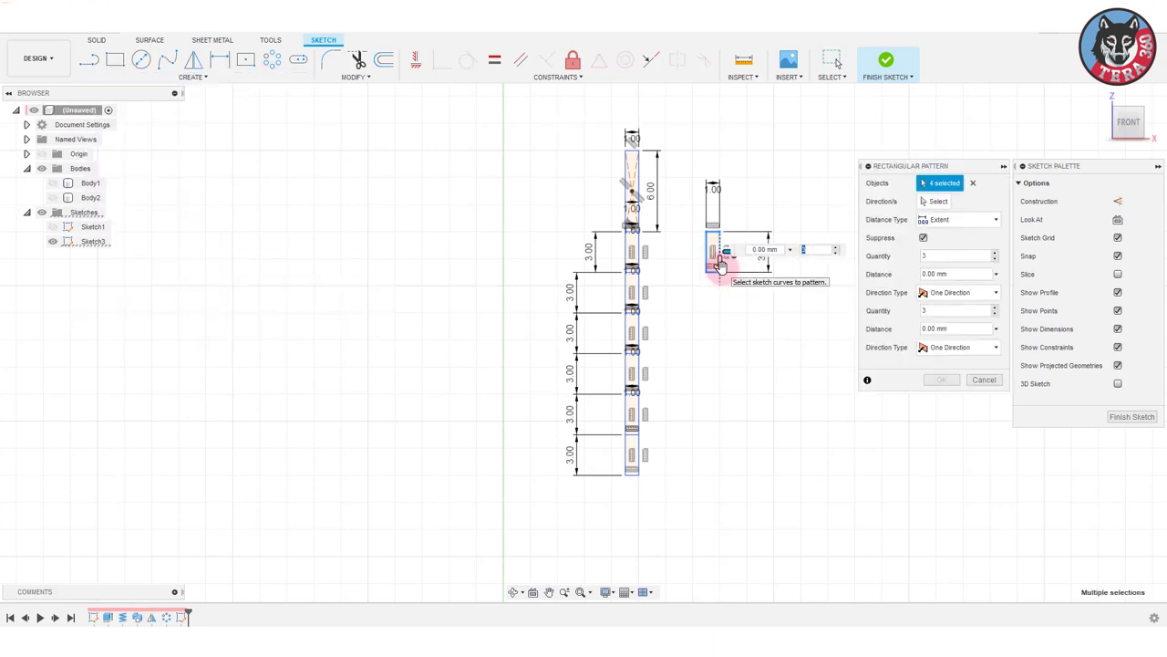
{"action": "left_click_drag", "start_coordinate": [720, 263], "coordinate": [719, 345]}
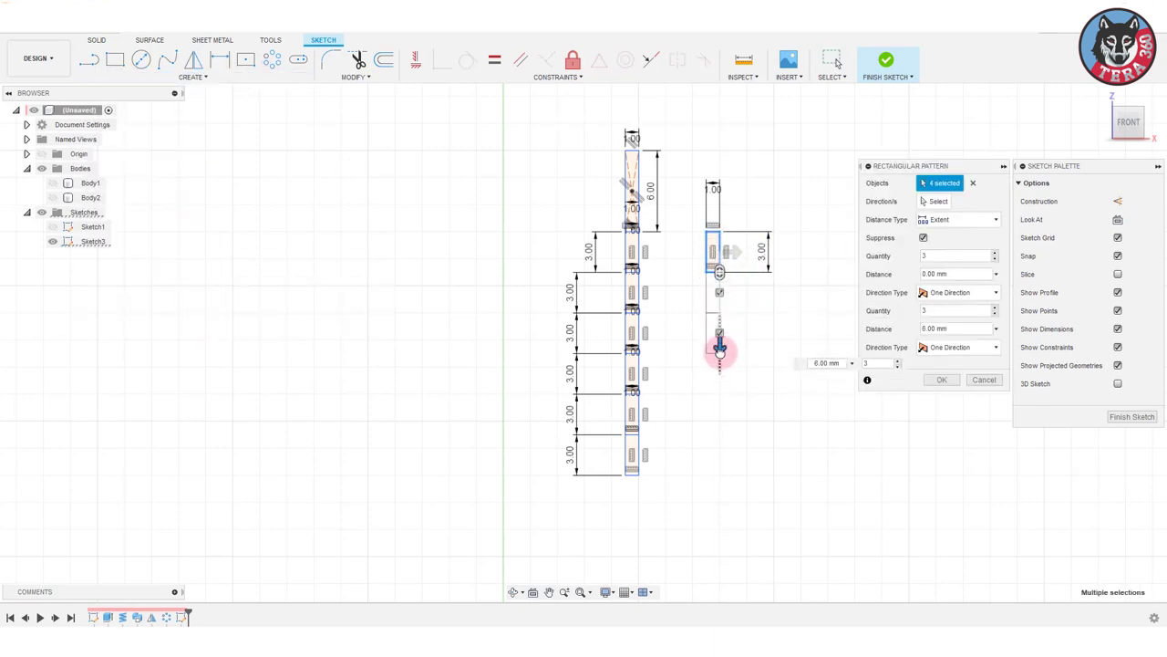
{"action": "left_click", "coordinate": [806, 362]}
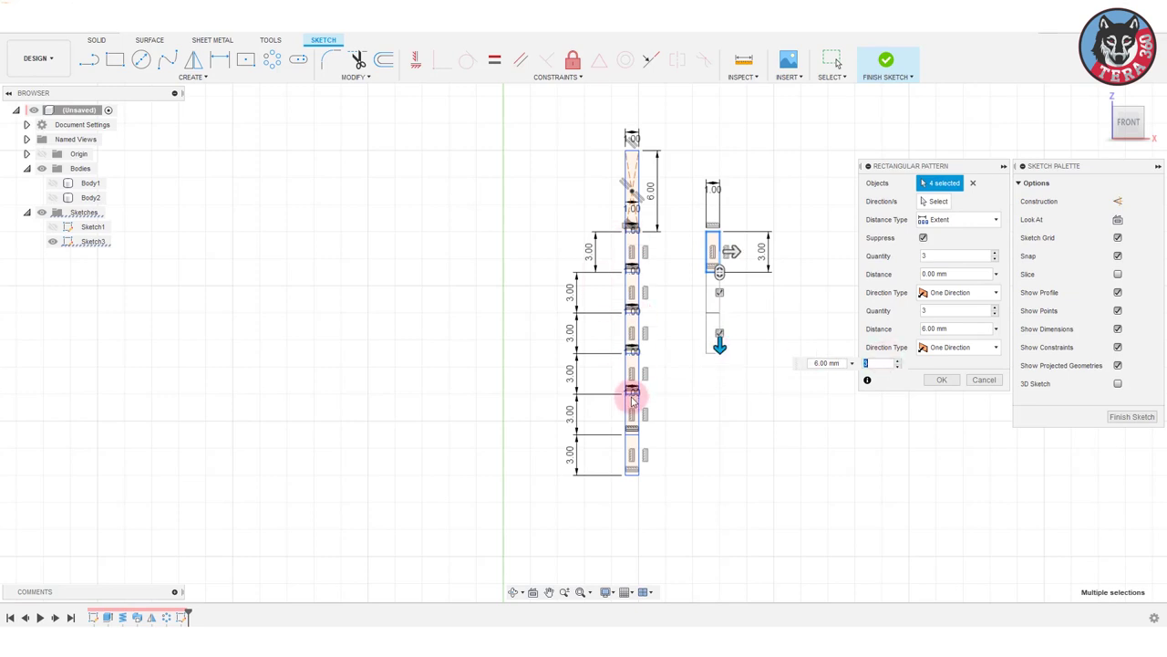
{"action": "type", "text": "6"}
{"action": "left_click_drag", "start_coordinate": [719, 347], "coordinate": [719, 467]}
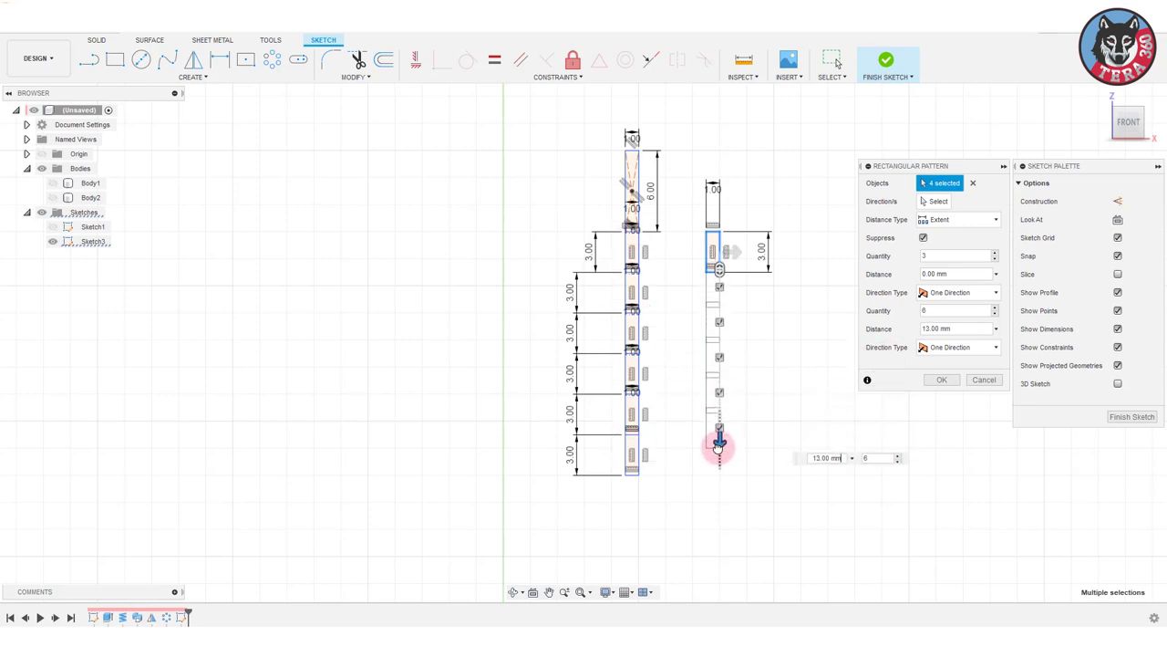
{"action": "left_click", "coordinate": [939, 382]}
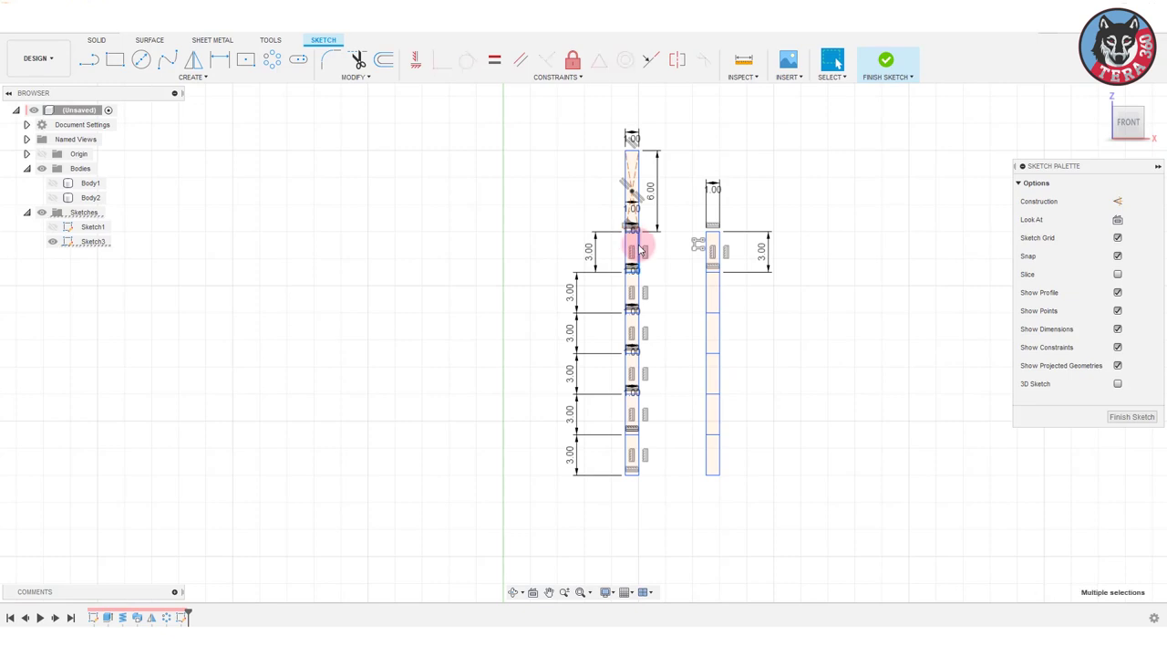
Select an edge in the rectangle column and zoom around the sketch.
{"action": "left_click", "coordinate": [638, 286]}
{"action": "scroll", "coordinate": [641, 330], "scroll_direction": "up", "scroll_amount": 5}
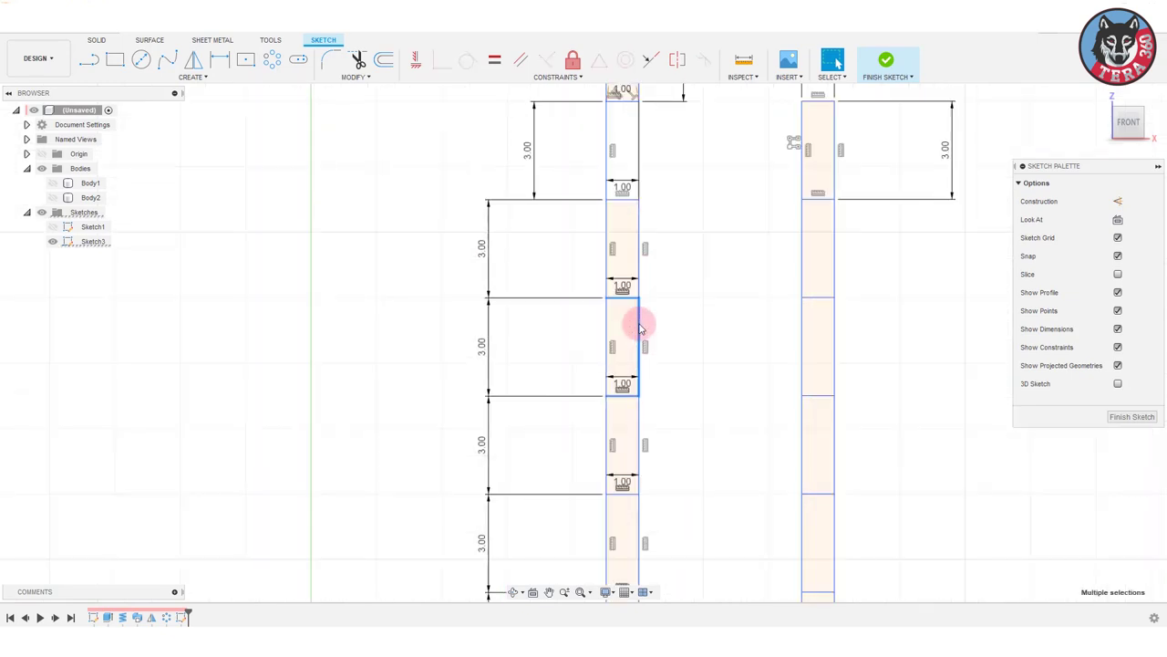
{"action": "scroll", "coordinate": [641, 519], "scroll_direction": "down", "scroll_amount": 1}
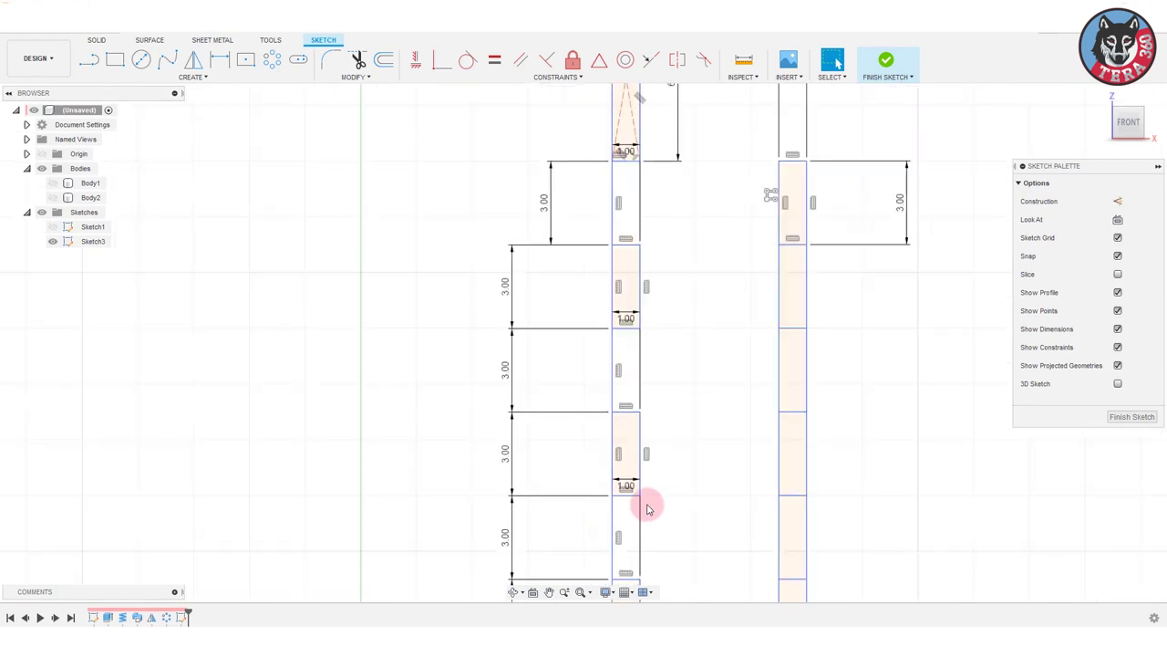
{"action": "scroll", "coordinate": [651, 502], "scroll_direction": "down", "scroll_amount": 3}
{"action": "scroll", "coordinate": [646, 458], "scroll_direction": "down", "scroll_amount": 2}
Show Body1 and revolve-cut the four sketch profiles 360° around the handle's centre axis.
{"action": "left_click", "coordinate": [52, 183]}
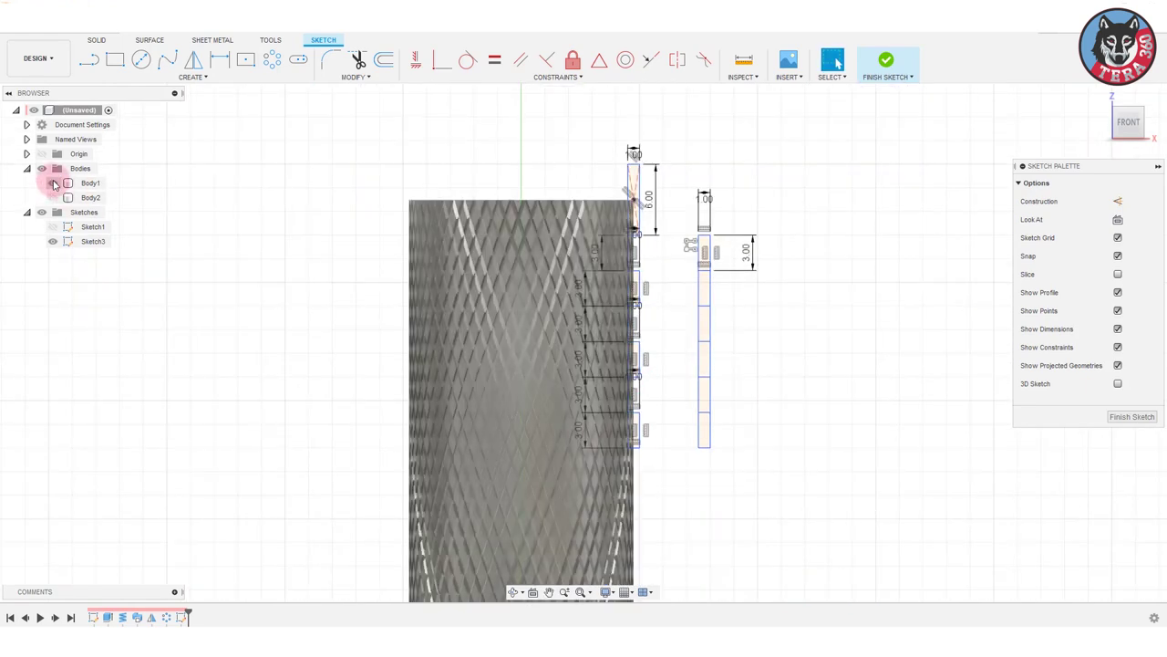
{"action": "left_click", "coordinate": [96, 39]}
{"action": "left_click", "coordinate": [161, 79]}
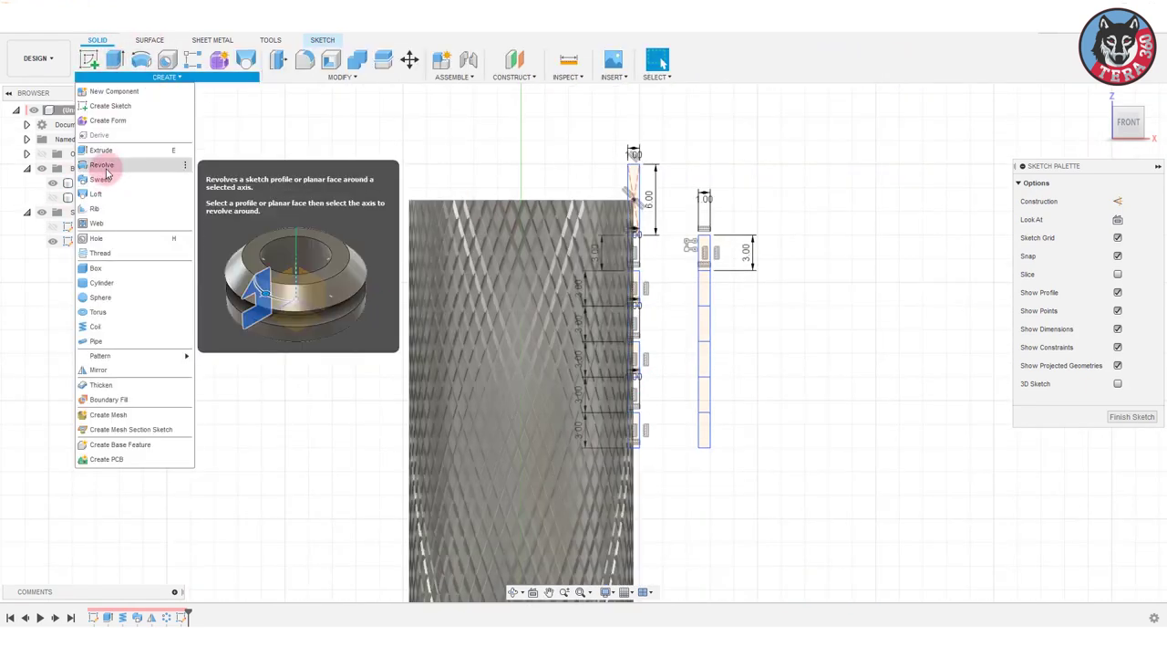
{"action": "left_click", "coordinate": [104, 164]}
{"action": "left_click", "coordinate": [633, 200]}
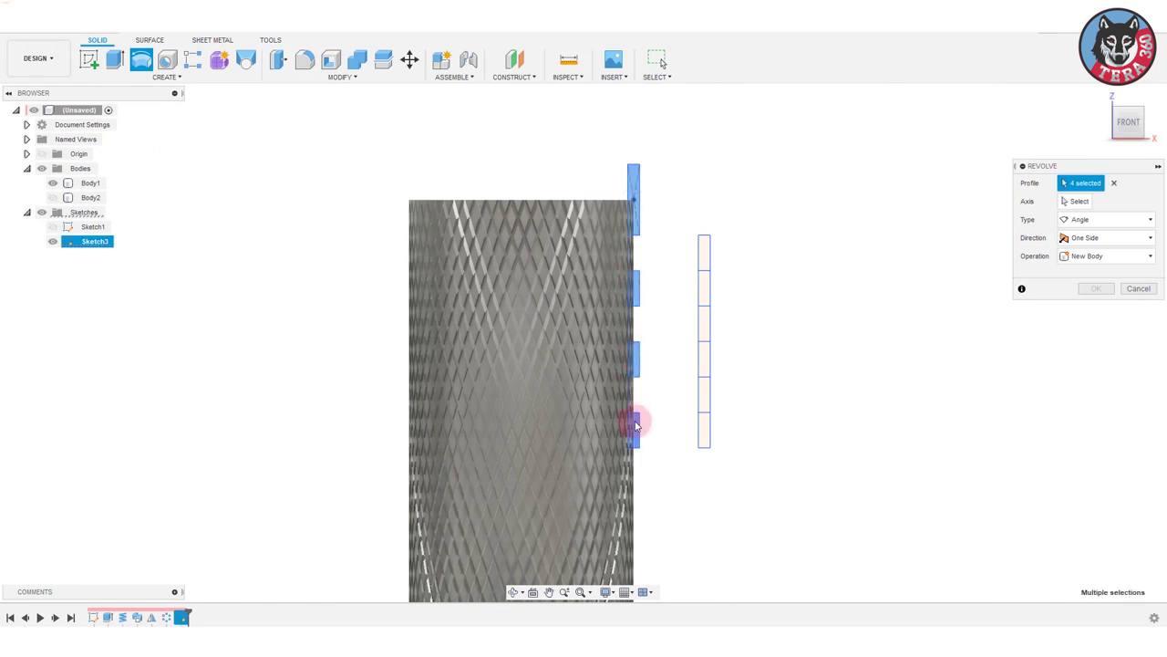
{"action": "left_click", "coordinate": [886, 283]}
{"action": "scroll", "coordinate": [690, 322], "scroll_direction": "up", "scroll_amount": 2}
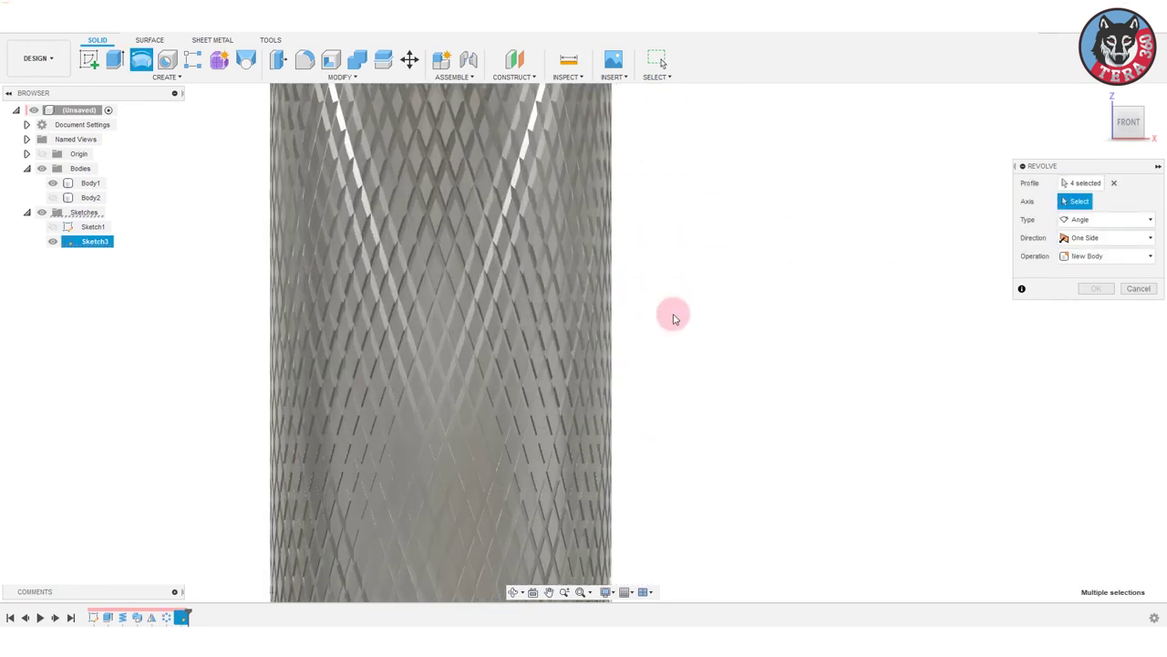
{"action": "scroll", "coordinate": [672, 312], "scroll_direction": "down", "scroll_amount": 5}
{"action": "left_click", "coordinate": [701, 306]}
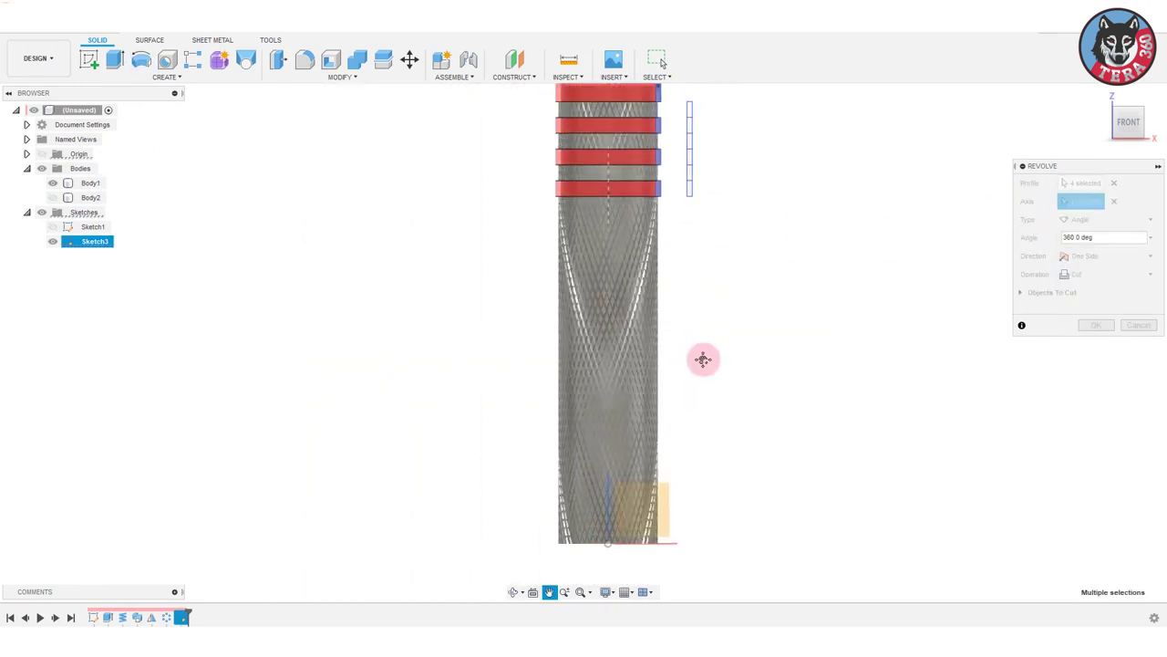
{"action": "left_click", "coordinate": [1093, 320]}
{"action": "mouse_move", "coordinate": [910, 355]}
{"action": "middle_mouse_down", "text": "shift"}
{"action": "mouse_move", "coordinate": [796, 273]}
{"action": "mouse_move", "coordinate": [619, 293]}
{"action": "middle_mouse_up", "text": "shift"}
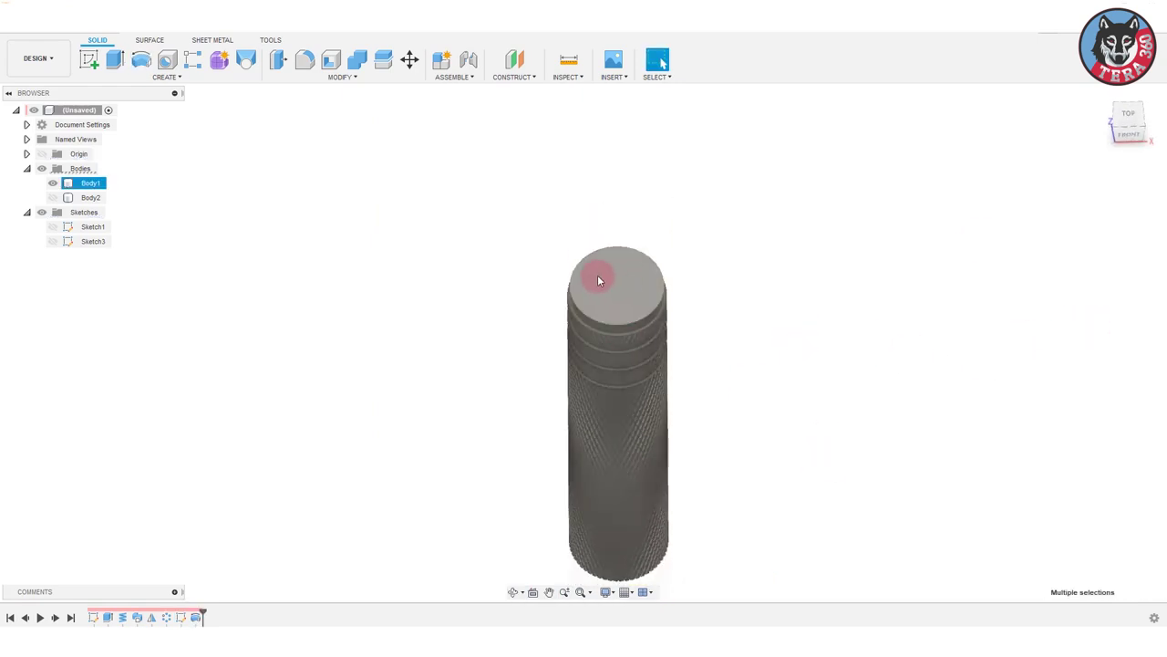
Sketch a 13 mm circle on the top face and cut it about 30 mm deep.
{"action": "left_click", "coordinate": [614, 290]}
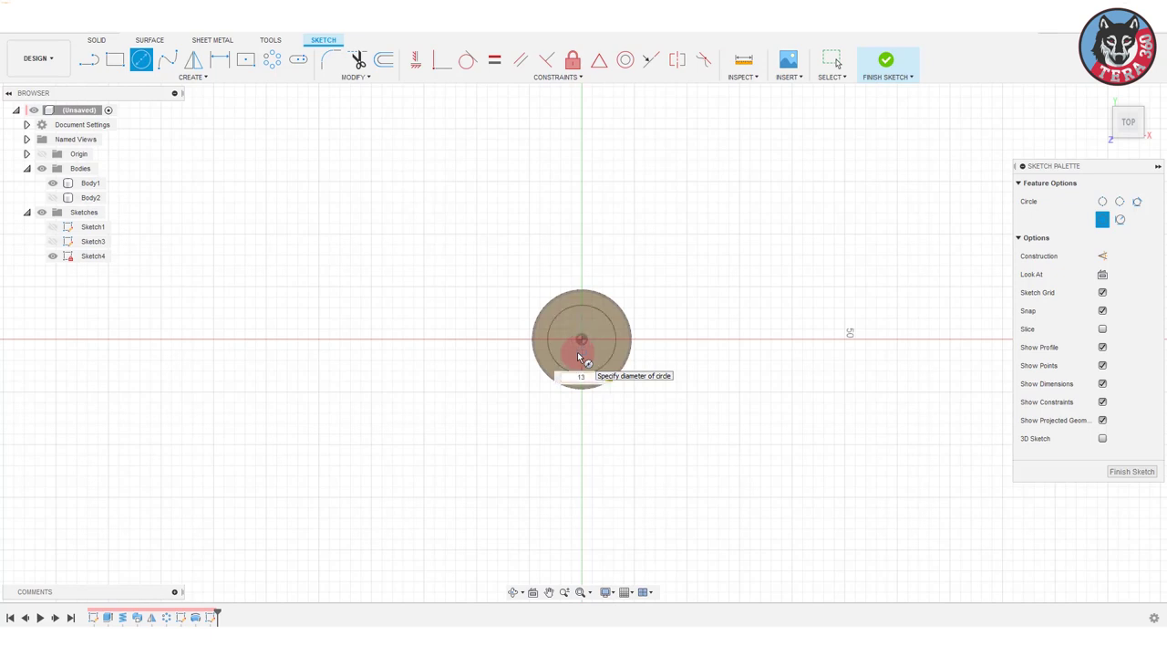
{"action": "left_click", "coordinate": [578, 357]}
{"action": "middle_click_drag", "start_coordinate": [662, 341], "coordinate": [584, 341], "text": "shift"}
{"action": "key", "text": "e"}
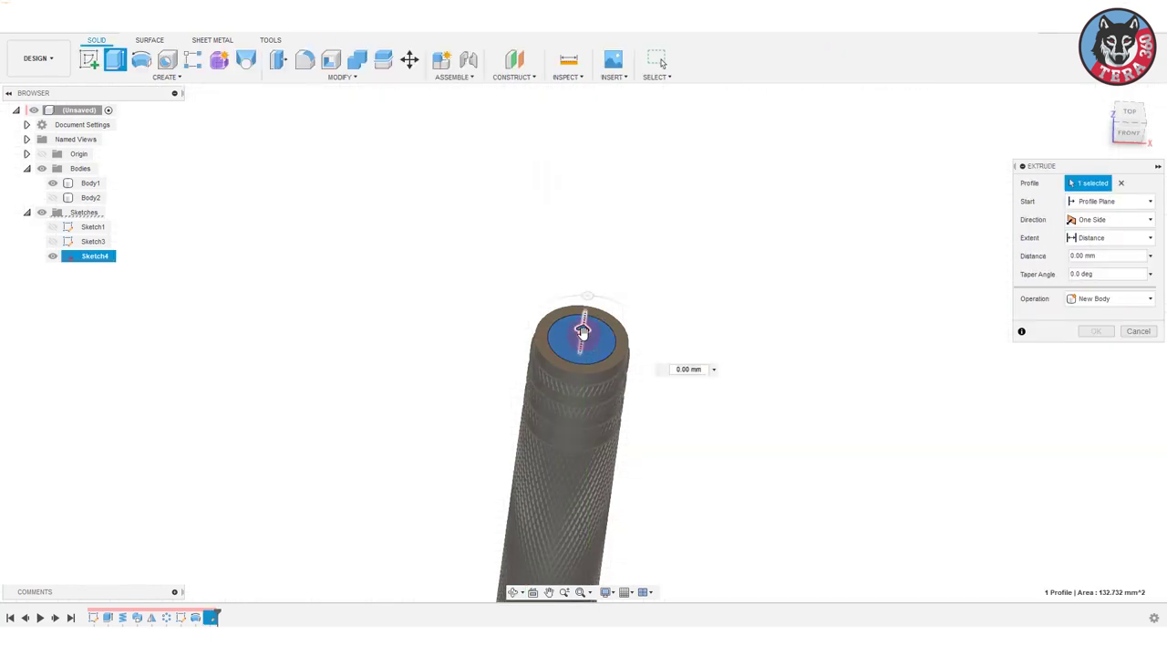
{"action": "left_click_drag", "start_coordinate": [584, 333], "coordinate": [687, 468]}
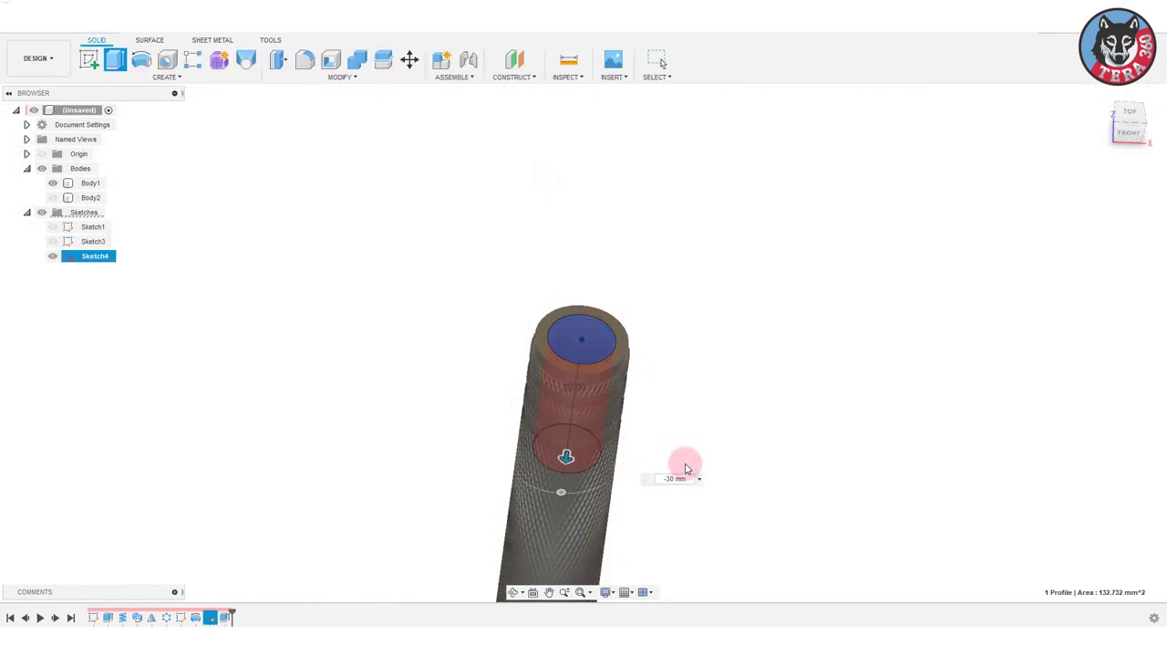
{"action": "key", "text": "Return"}
Chamfer the hole's top inner edge 0.7 mm, then add a second chamfer.
{"action": "left_click", "coordinate": [339, 76]}
{"action": "left_click", "coordinate": [296, 117]}
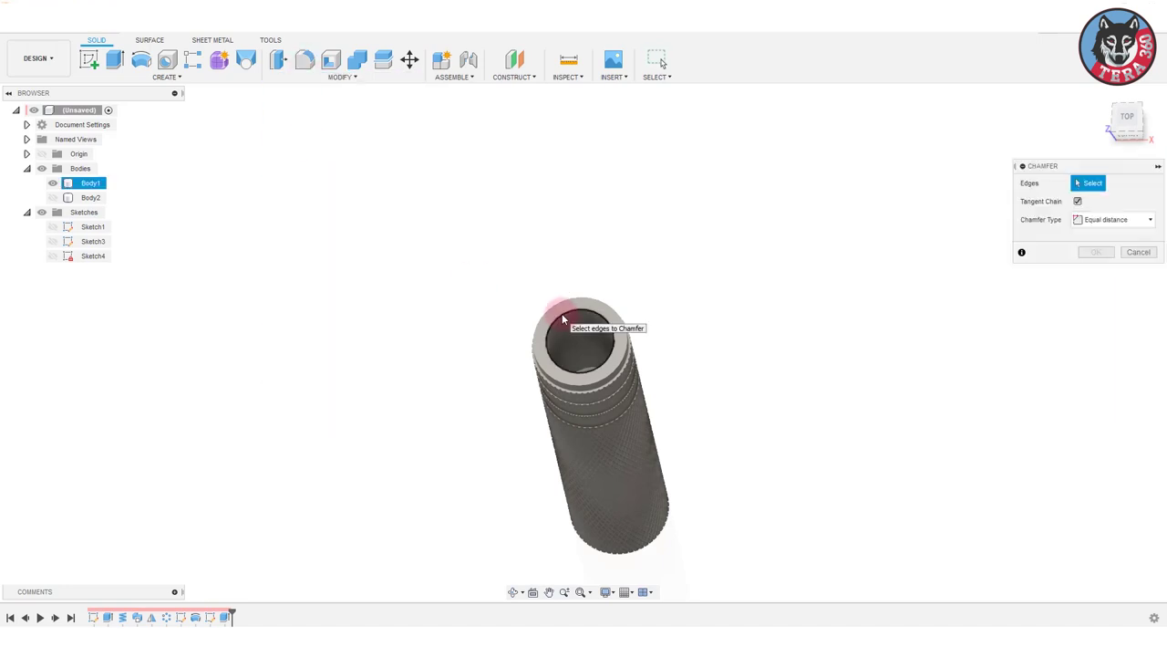
{"action": "left_click", "coordinate": [561, 316]}
{"action": "type", "text": "0.7"}
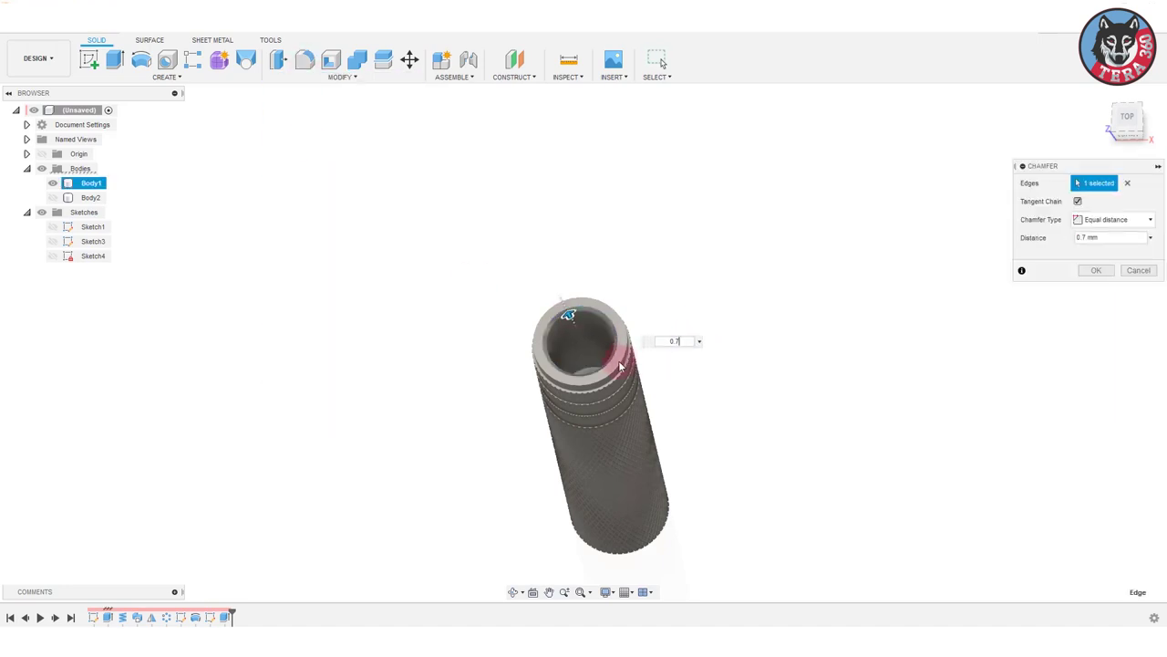
{"action": "key", "text": "Return"}
{"action": "left_click", "coordinate": [342, 76]}
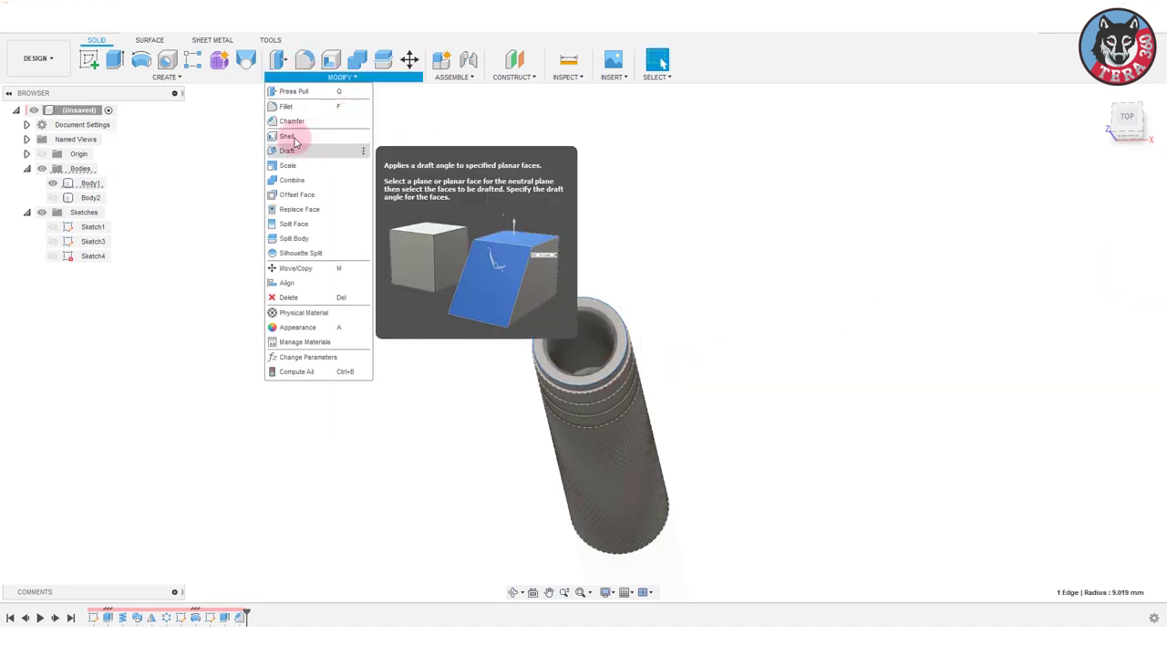
{"action": "left_click", "coordinate": [282, 119]}
{"action": "left_click", "coordinate": [1096, 270]}
Select the ring-groove edges for a fillet, then cancel without applying it.
{"action": "scroll", "coordinate": [654, 380], "scroll_direction": "up", "scroll_amount": 5}
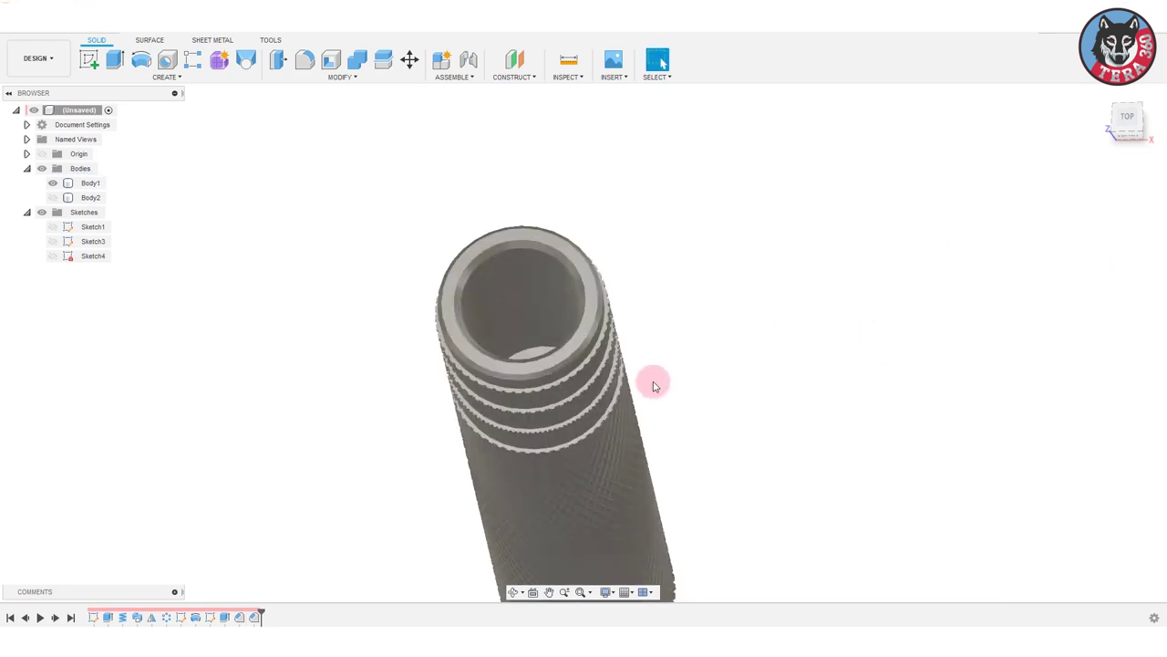
{"action": "left_click", "coordinate": [305, 59]}
{"action": "left_click", "coordinate": [538, 363]}
{"action": "left_click", "coordinate": [536, 401]}
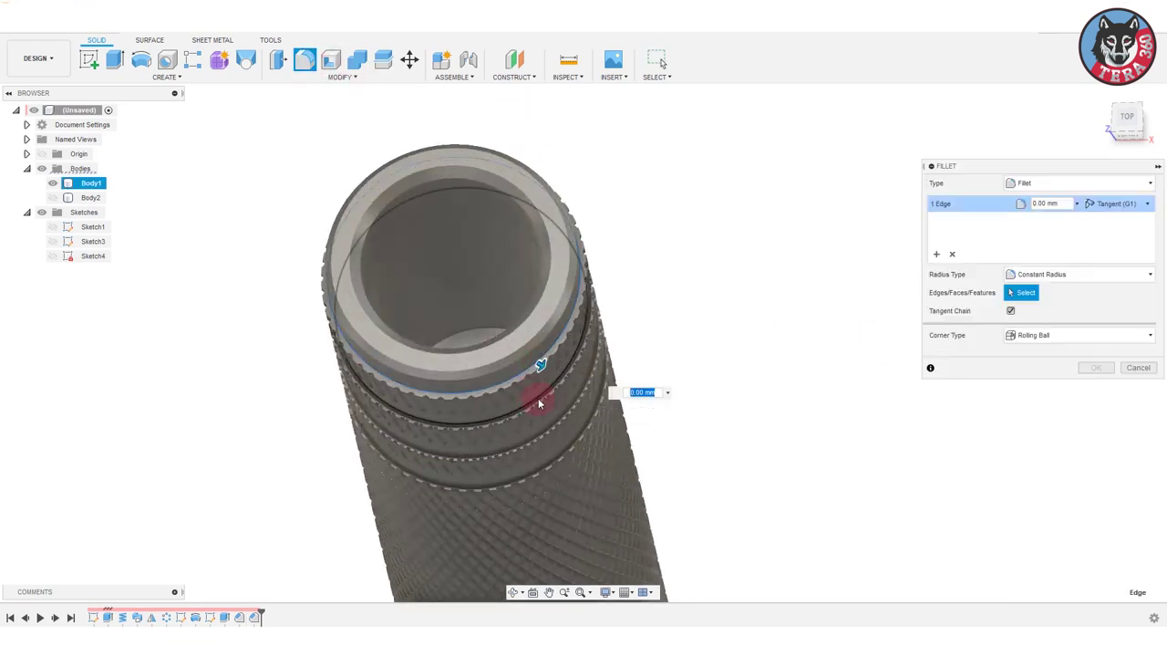
{"action": "left_click", "coordinate": [544, 428]}
{"action": "left_click", "coordinate": [553, 465]}
{"action": "mouse_move", "coordinate": [699, 437]}
{"action": "middle_mouse_down", "text": "shift"}
{"action": "mouse_move", "coordinate": [693, 393]}
{"action": "mouse_move", "coordinate": [554, 316]}
{"action": "mouse_move", "coordinate": [537, 284]}
{"action": "middle_mouse_up", "text": "shift"}
{"action": "left_click", "coordinate": [537, 284]}
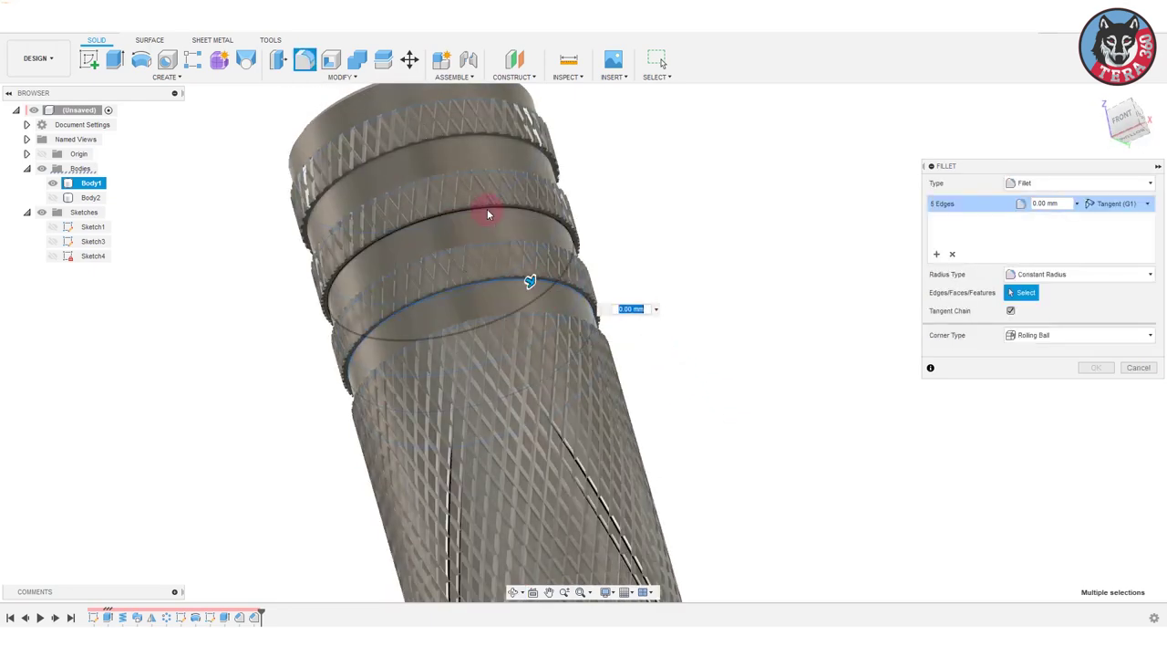
{"action": "left_click", "coordinate": [487, 210]}
{"action": "left_click", "coordinate": [474, 138]}
{"action": "key", "text": "Escape"}
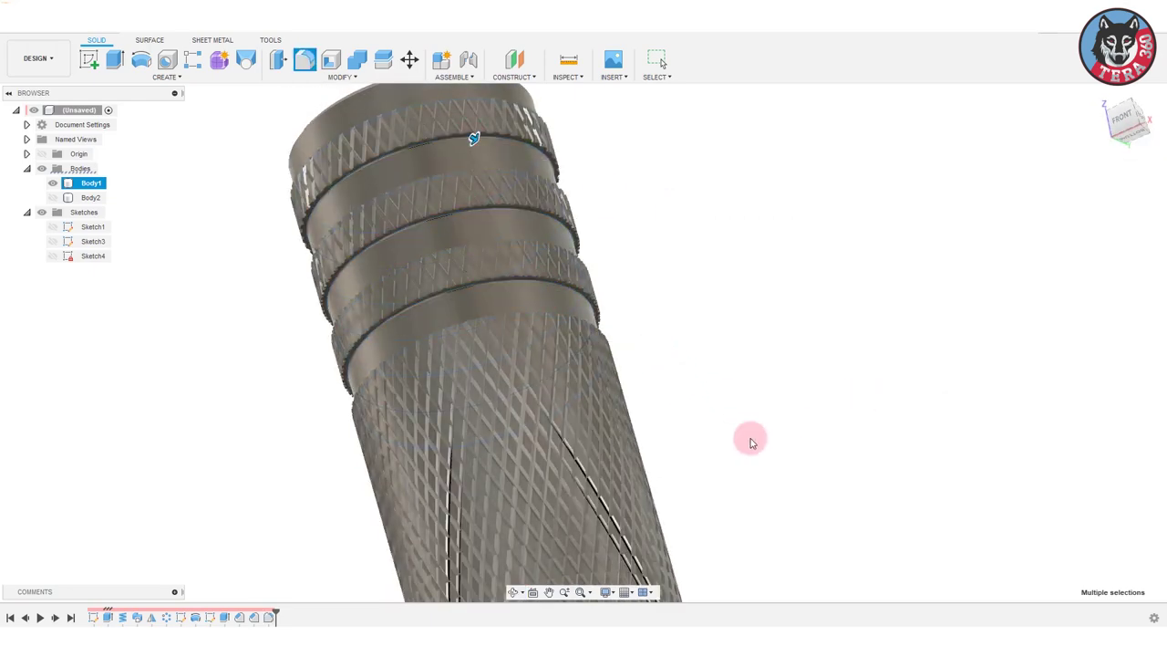
View the handle from the FRONT, centre it, and start a new sketch.
{"action": "scroll", "coordinate": [757, 436], "scroll_direction": "down", "scroll_amount": 5}
{"action": "left_click", "coordinate": [1085, 141]}
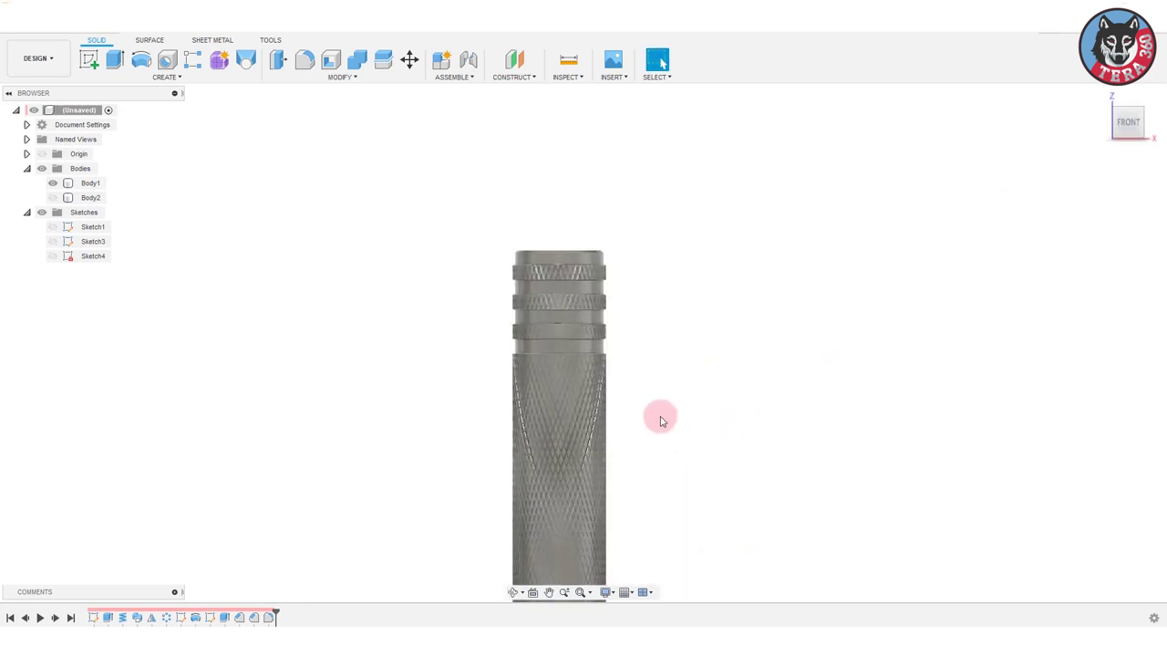
{"action": "mouse_move", "coordinate": [659, 416]}
{"action": "middle_mouse_down"}
{"action": "mouse_move", "coordinate": [764, 373]}
{"action": "mouse_move", "coordinate": [722, 316]}
{"action": "middle_mouse_up"}
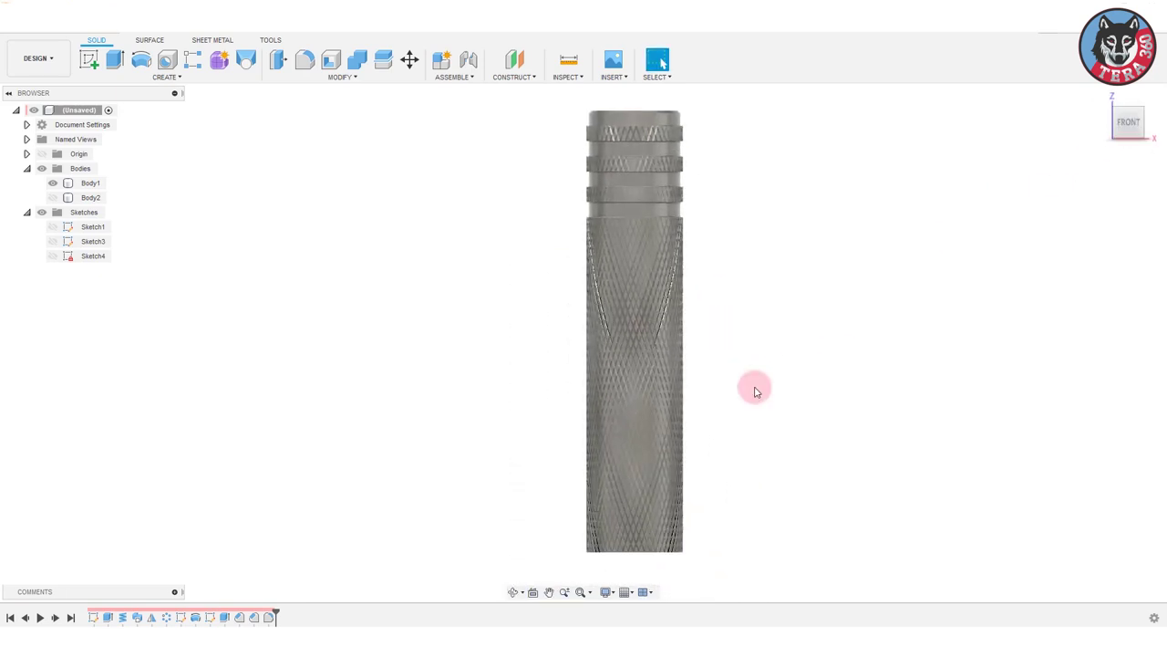
{"action": "left_click", "coordinate": [88, 59]}
Draw an 8 × 20 mm centre rectangle on the front plane at the origin.
{"action": "left_click", "coordinate": [638, 522]}
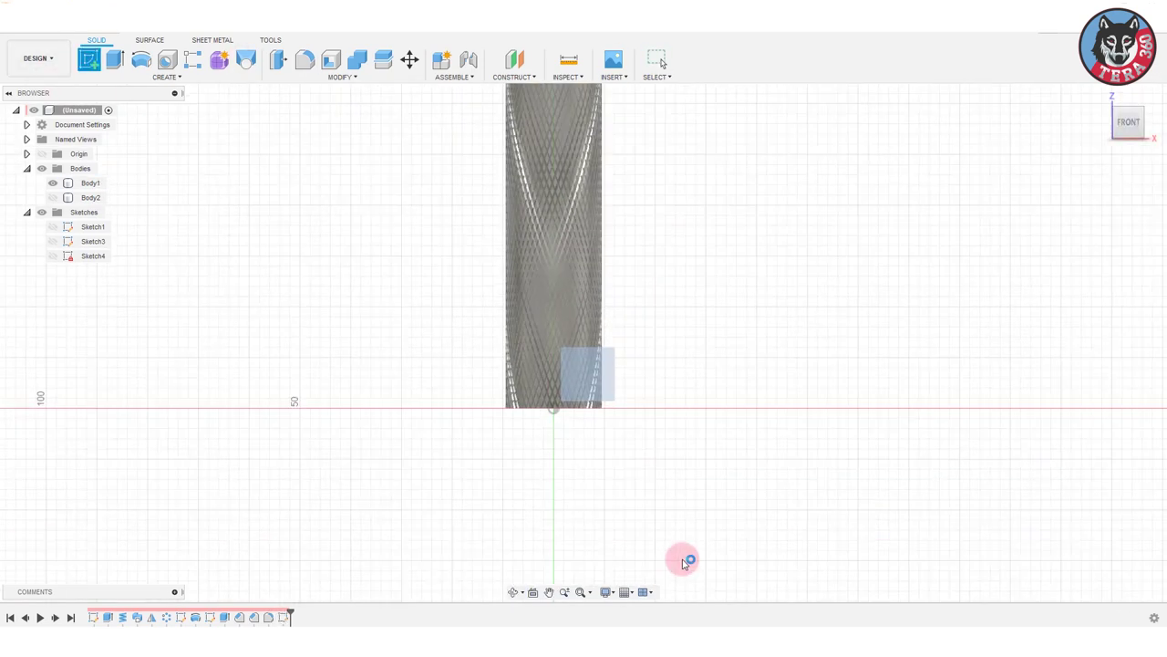
{"action": "left_click", "coordinate": [115, 60]}
{"action": "scroll", "coordinate": [573, 362], "scroll_direction": "up", "scroll_amount": 10}
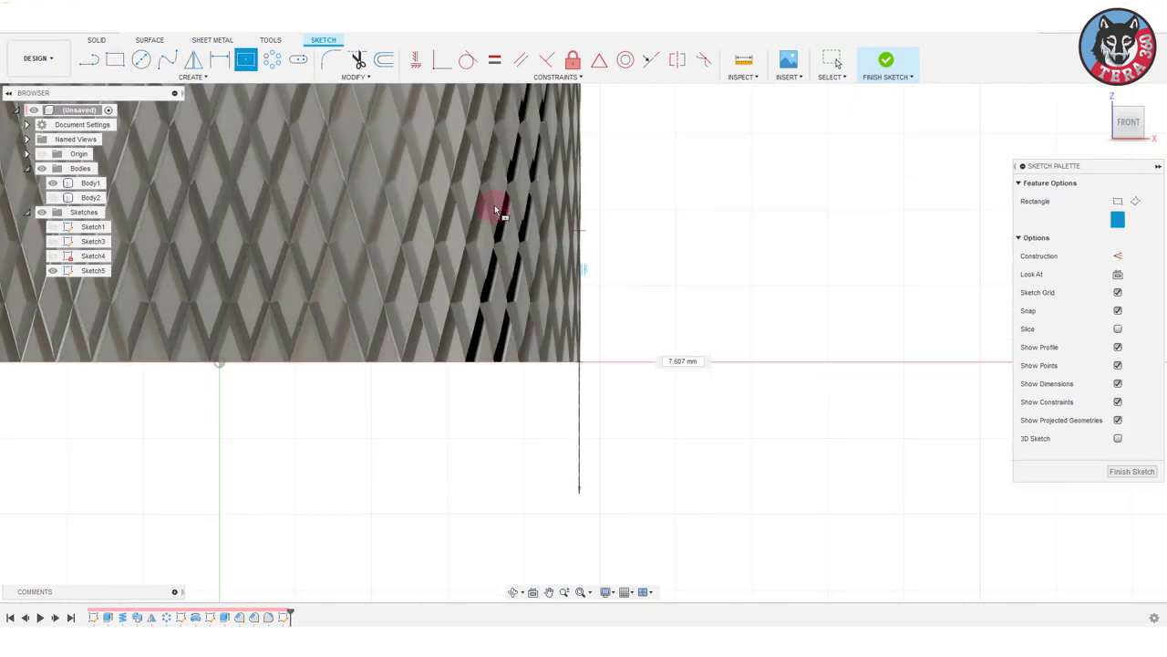
{"action": "type", "text": "8"}
{"action": "key", "text": "Tab"}
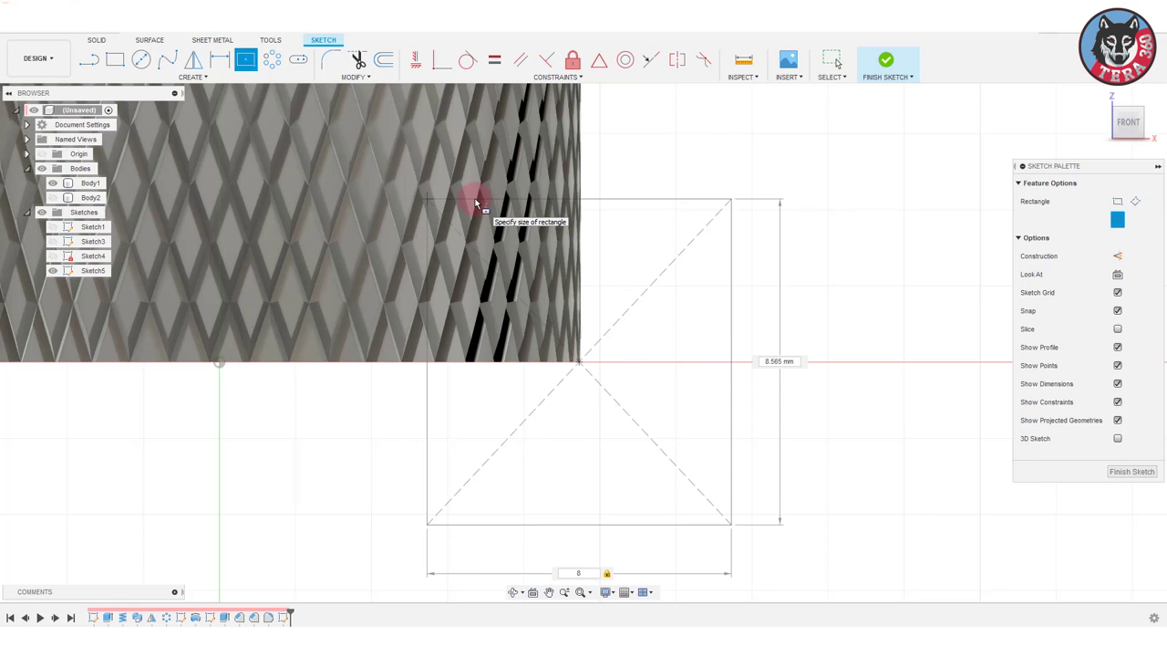
{"action": "key", "text": "Return"}
{"action": "key", "text": "Escape"}
{"action": "scroll", "coordinate": [586, 172], "scroll_direction": "down", "scroll_amount": 5}
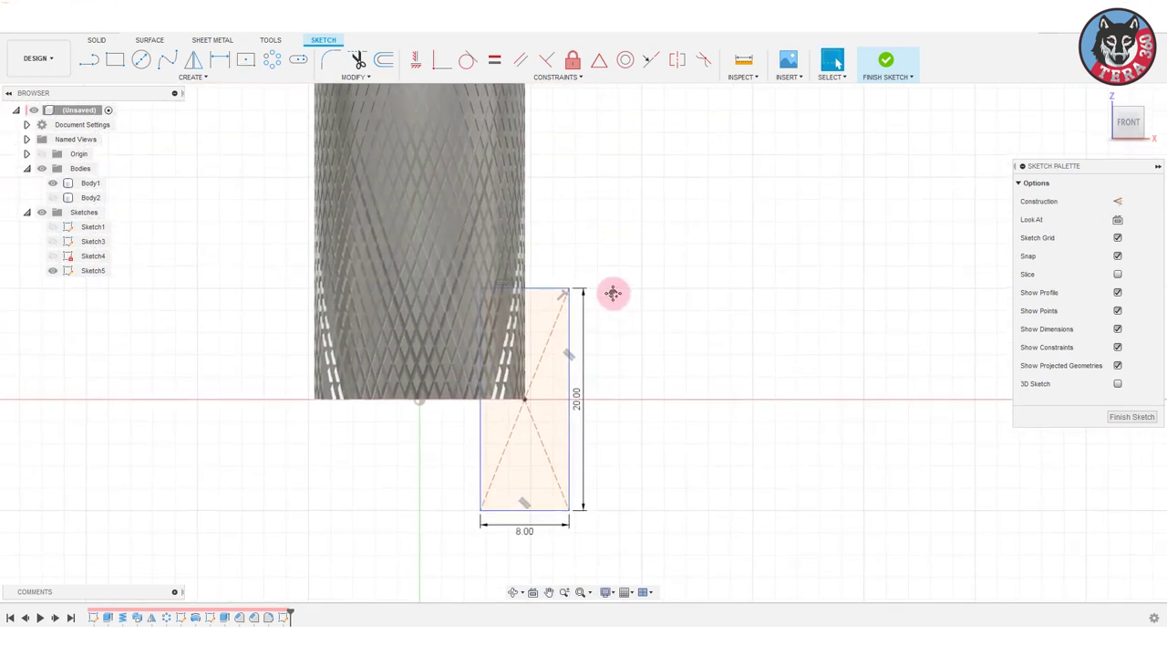
Draw a line from the rectangle's corner and trim away the extra segment.
{"action": "key", "text": "r"}
{"action": "left_click", "coordinate": [481, 288]}
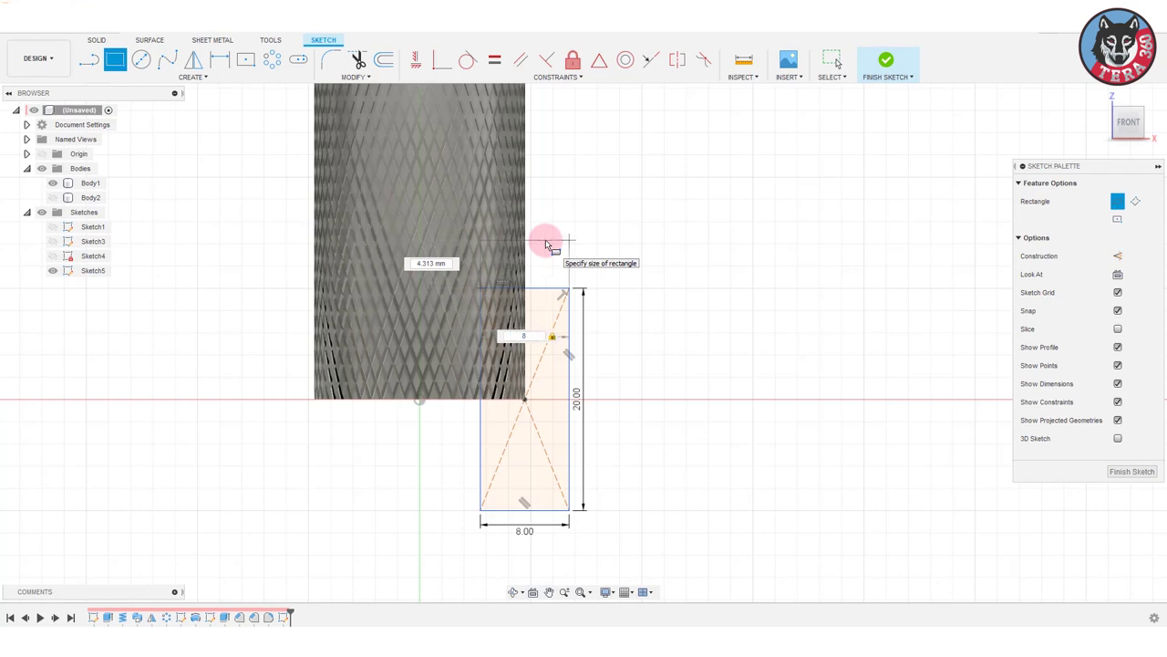
{"action": "key", "text": "Escape"}
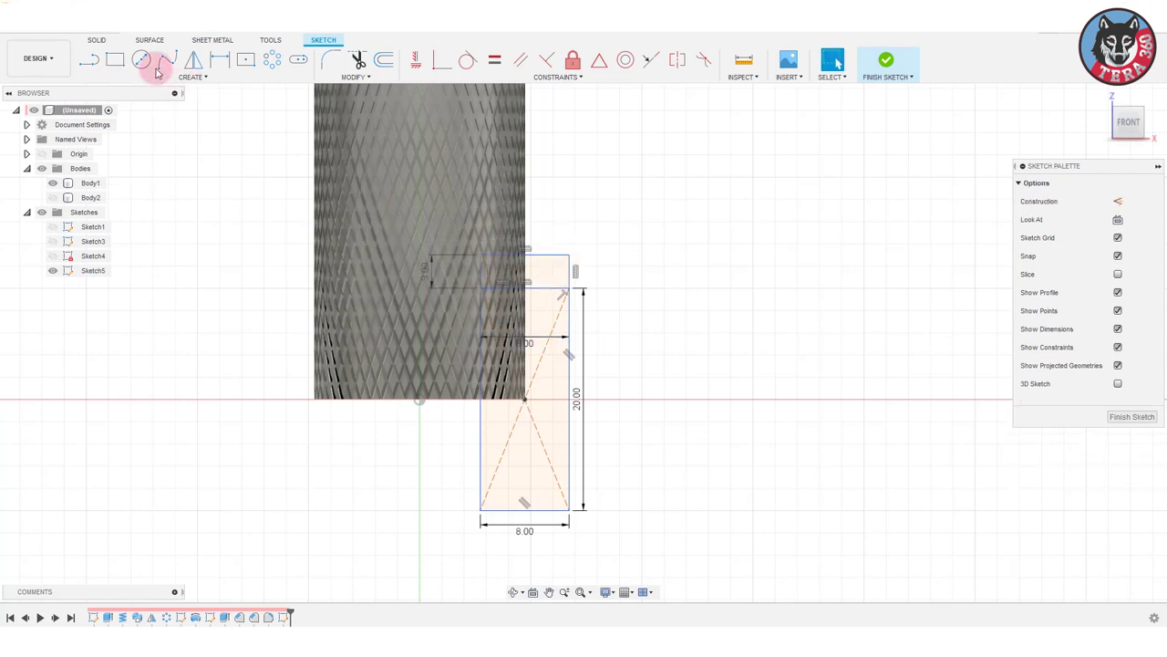
{"action": "left_click", "coordinate": [89, 59]}
{"action": "left_click", "coordinate": [480, 288]}
{"action": "scroll", "coordinate": [541, 260], "scroll_direction": "up", "scroll_amount": 1}
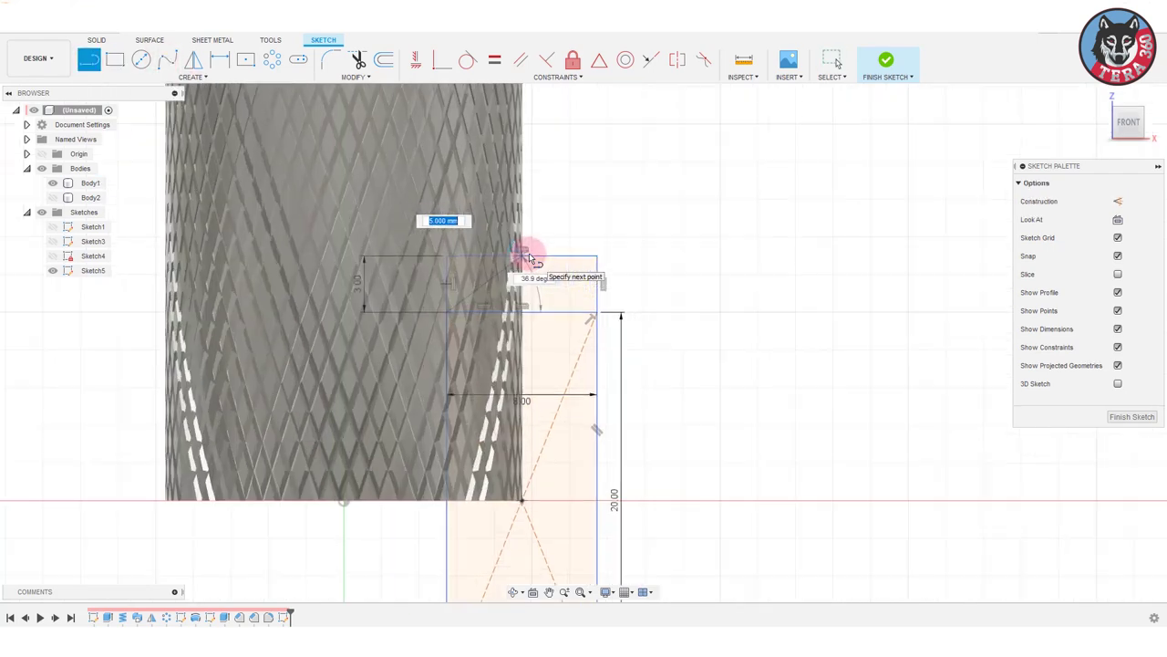
{"action": "scroll", "coordinate": [538, 261], "scroll_direction": "up", "scroll_amount": 3}
{"action": "scroll", "coordinate": [510, 263], "scroll_direction": "up", "scroll_amount": 2}
{"action": "scroll", "coordinate": [508, 274], "scroll_direction": "down", "scroll_amount": 5}
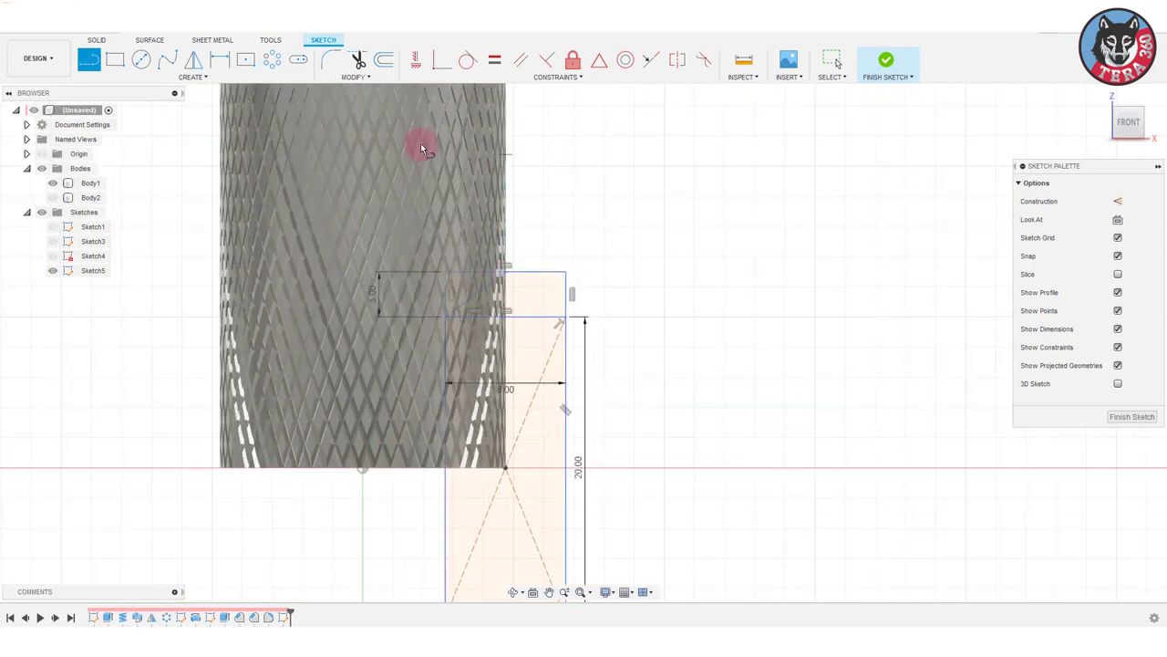
{"action": "key", "text": "t"}
{"action": "left_click", "coordinate": [477, 273]}
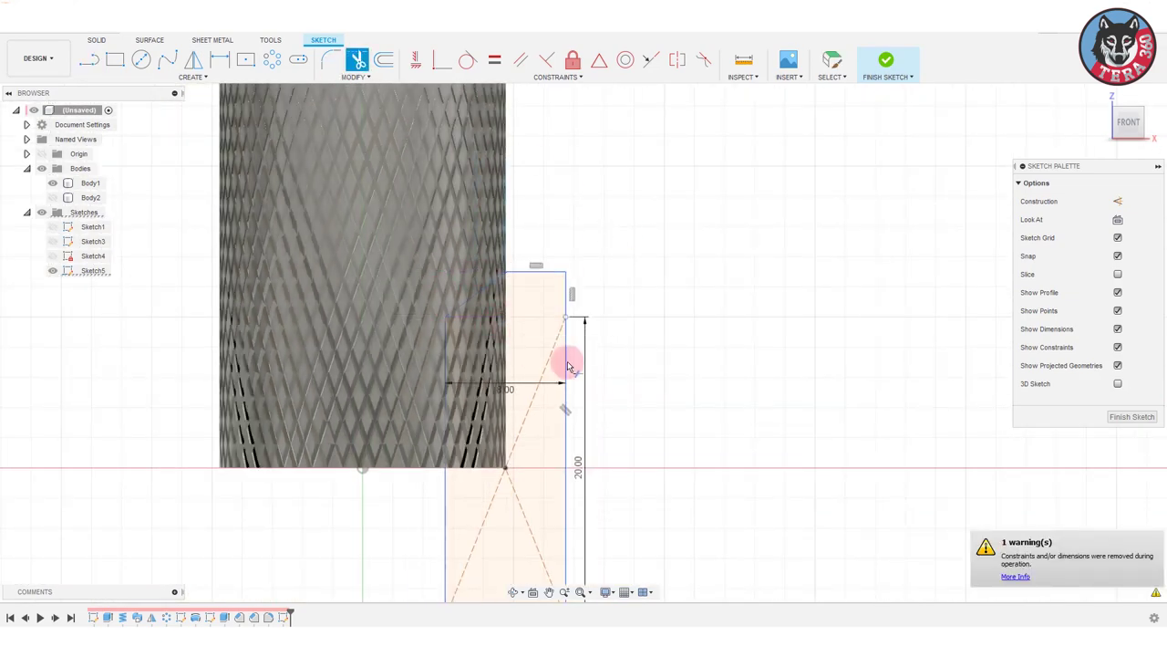
Draw a 7 mm-tall rectangle above the first one.
{"action": "scroll", "coordinate": [567, 366], "scroll_direction": "down", "scroll_amount": 4}
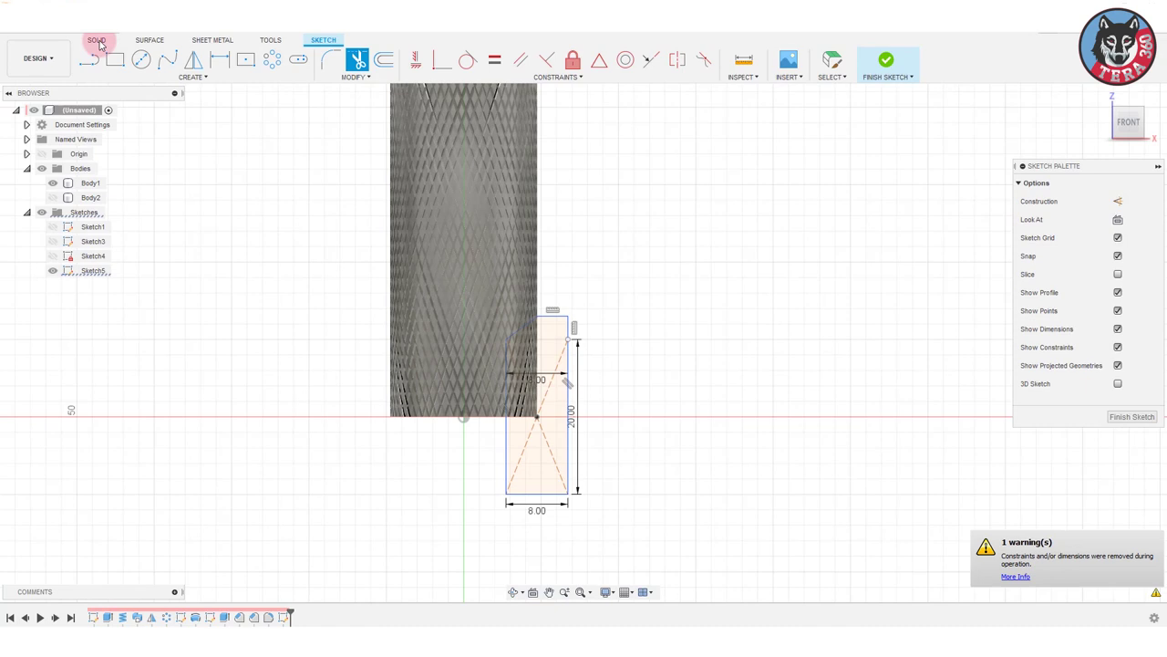
{"action": "key", "text": "r"}
{"action": "left_click", "coordinate": [541, 314]}
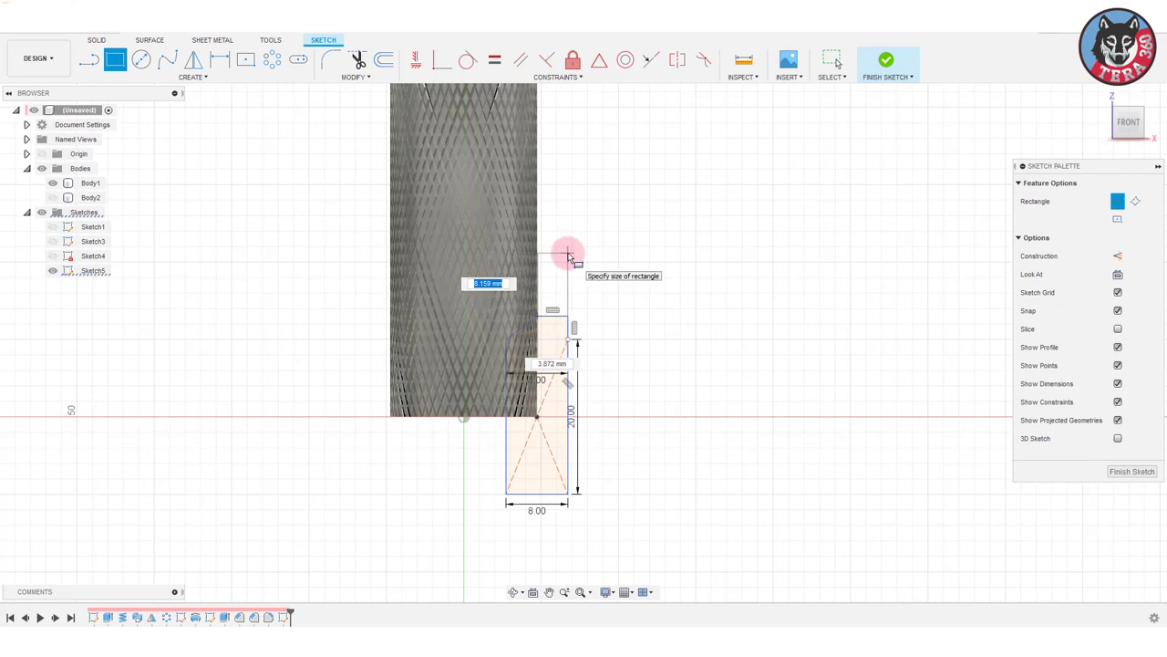
{"action": "key", "text": "Return"}
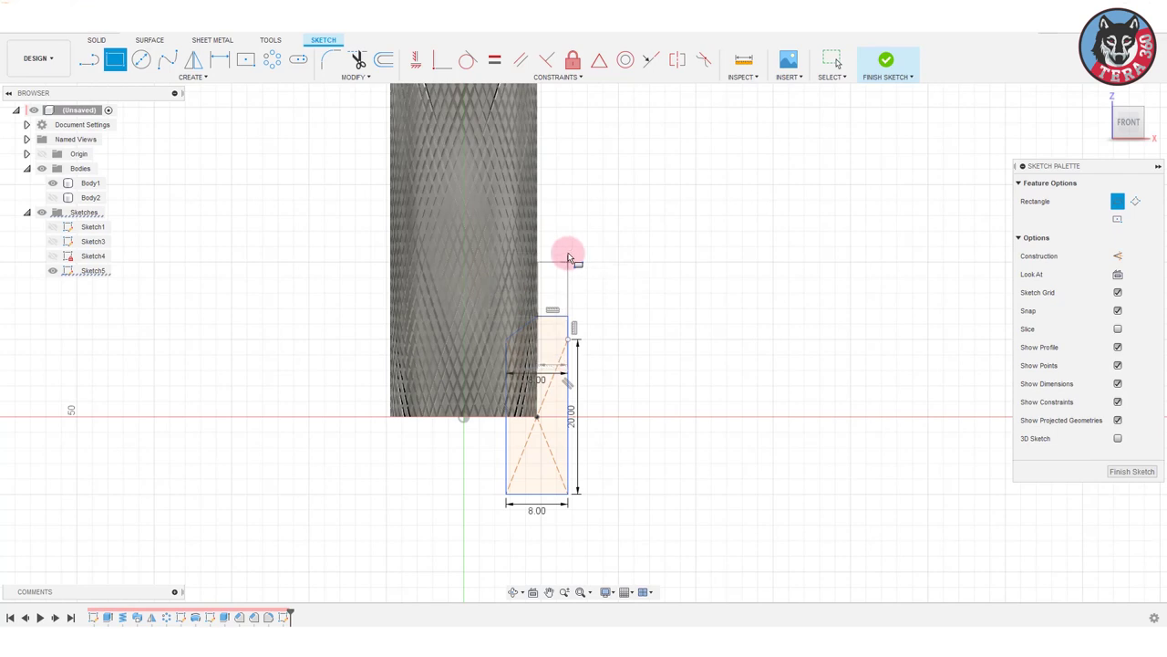
{"action": "key", "text": "Escape"}
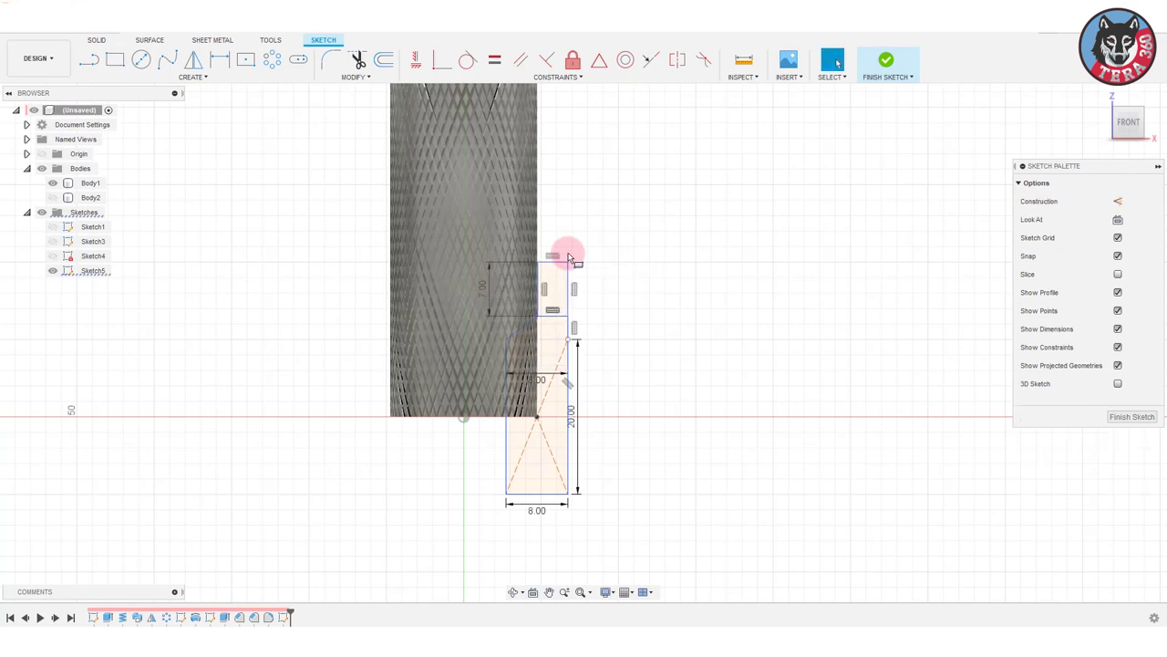
Add a 0.5 mm-wide rectangle 3.00 mm from the top at the body edge and select it.
{"action": "left_click", "coordinate": [120, 64]}
{"action": "scroll", "coordinate": [541, 267], "scroll_direction": "up", "scroll_amount": 3}
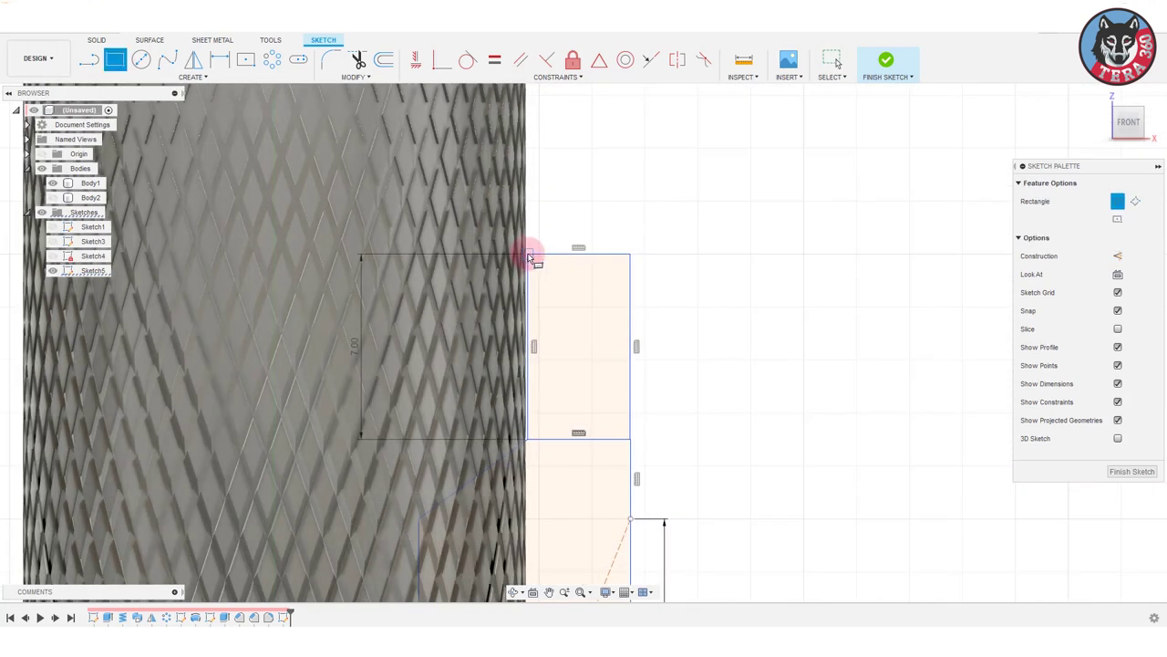
{"action": "left_click", "coordinate": [530, 256]}
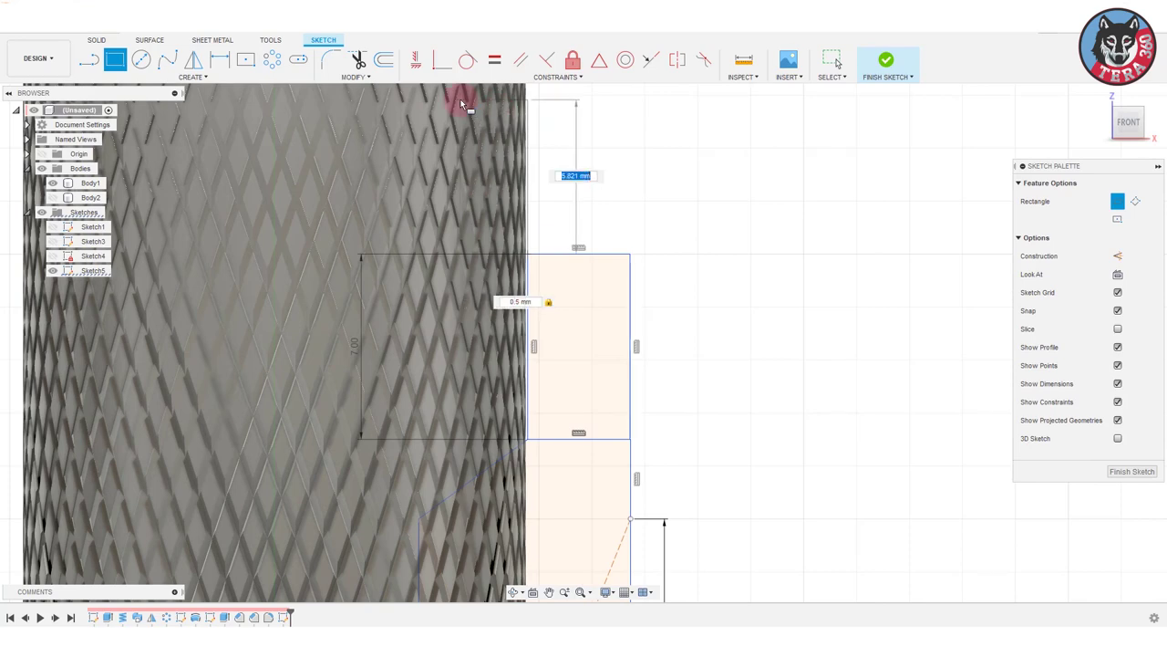
{"action": "type", "text": "3"}
{"action": "key", "text": "Return"}
{"action": "key", "text": "Escape"}
{"action": "scroll", "coordinate": [612, 357], "scroll_direction": "down", "scroll_amount": 1}
{"action": "double_click", "coordinate": [641, 345]}
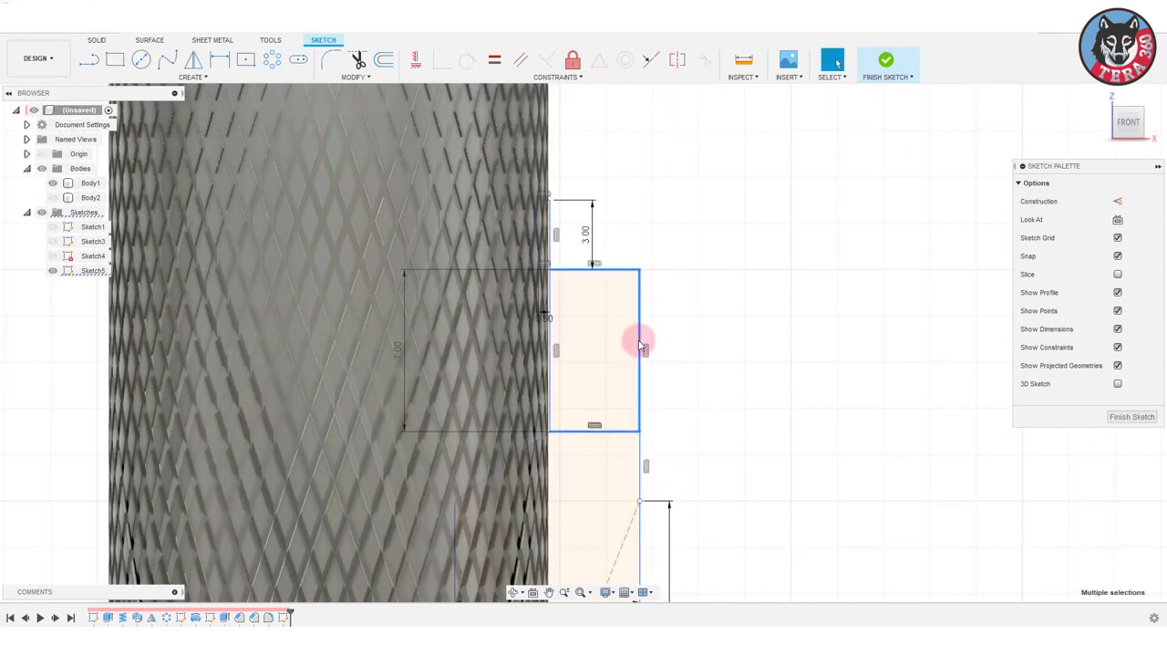
{"action": "scroll", "coordinate": [540, 239], "scroll_direction": "down", "scroll_amount": 3}
Revolve both sketch profiles 360° as a cut around the handle's bottom edge.
{"action": "left_click", "coordinate": [97, 40]}
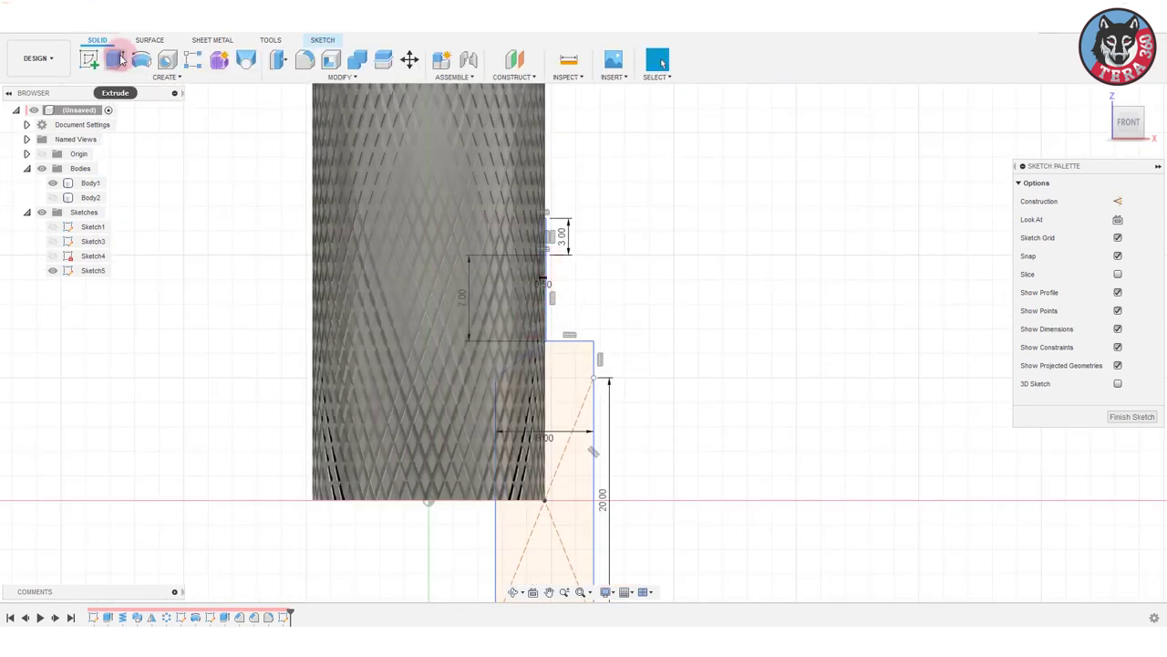
{"action": "left_click", "coordinate": [164, 76]}
{"action": "left_click", "coordinate": [119, 165]}
{"action": "left_click", "coordinate": [535, 417]}
{"action": "left_click", "coordinate": [547, 229]}
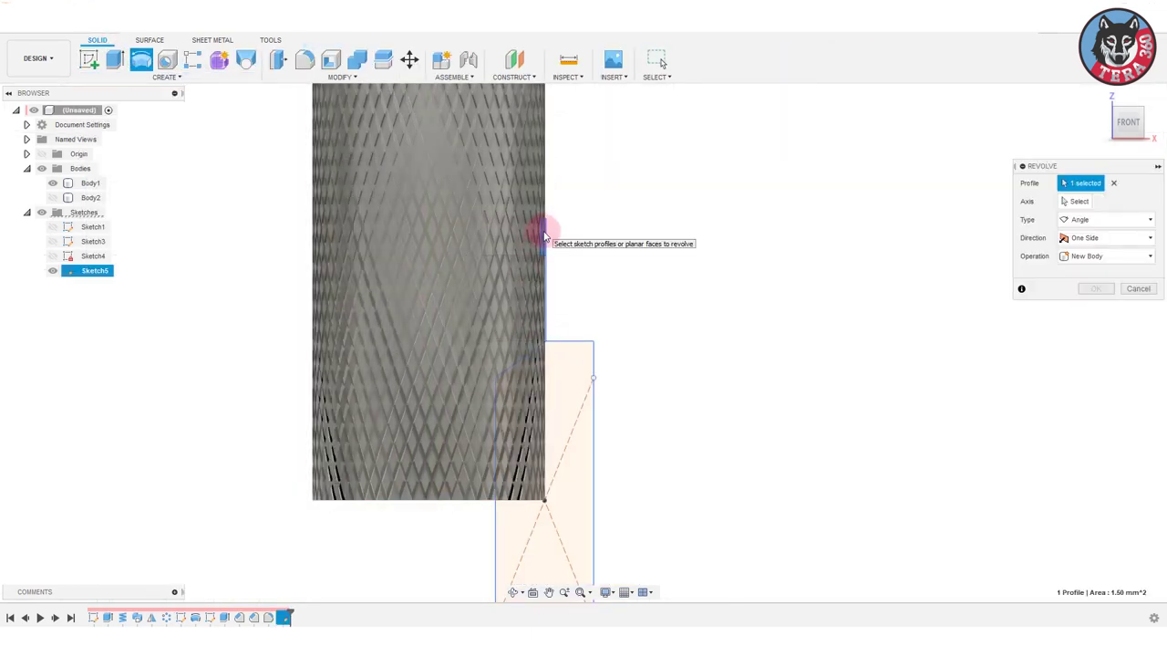
{"action": "left_click", "coordinate": [1079, 201]}
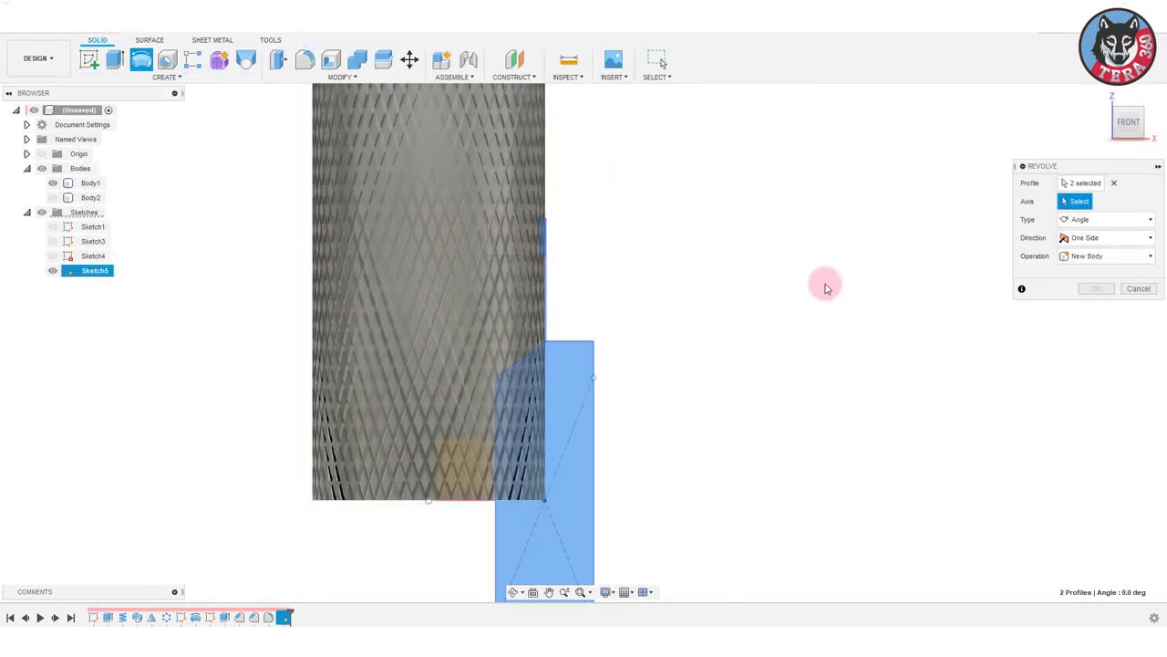
{"action": "left_click", "coordinate": [425, 496]}
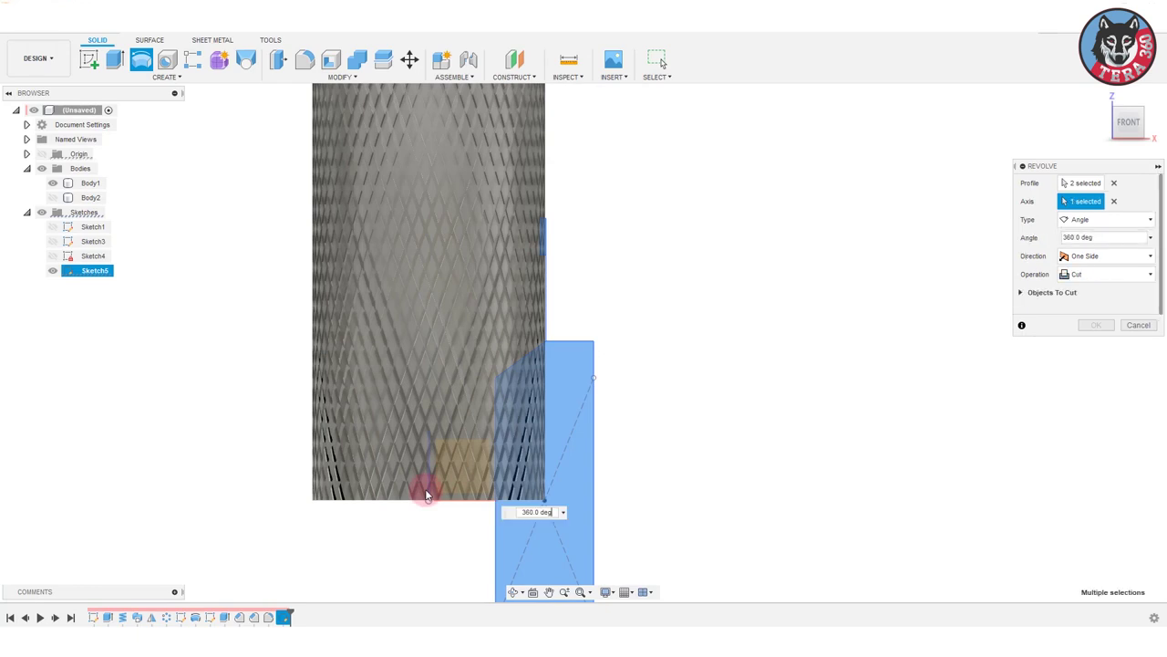
{"action": "key", "text": "Return"}
Round the upper and lower groove edges with a 0.3 mm fillet.
{"action": "scroll", "coordinate": [590, 373], "scroll_direction": "down", "scroll_amount": 3}
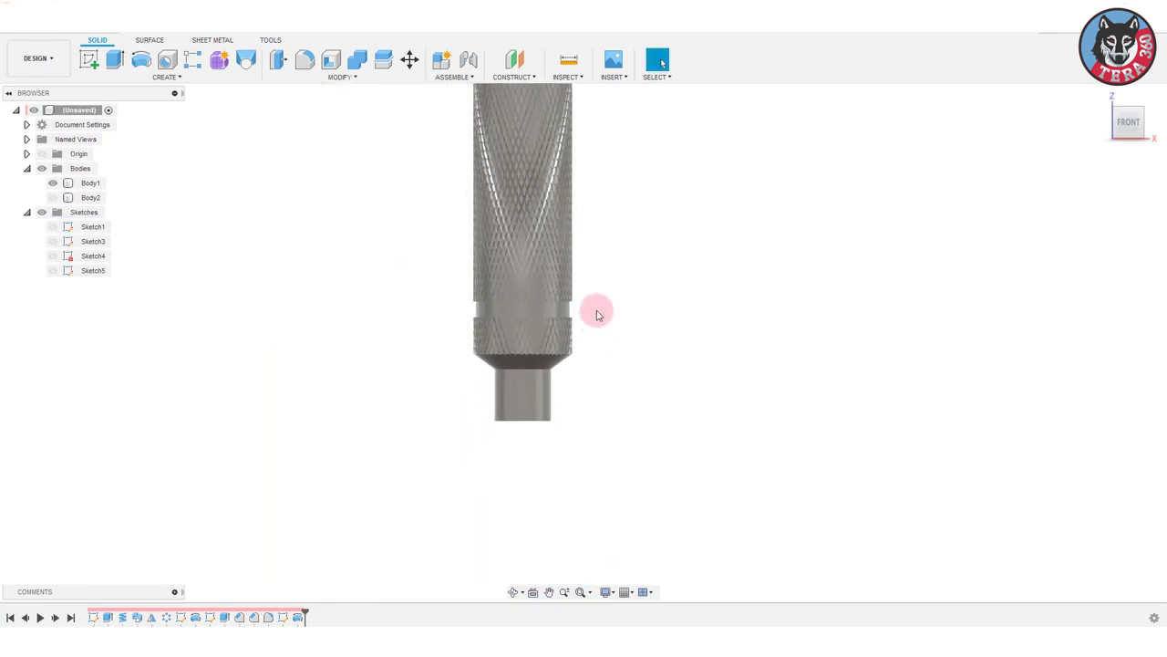
{"action": "scroll", "coordinate": [596, 310], "scroll_direction": "up", "scroll_amount": 3}
{"action": "mouse_move", "coordinate": [548, 319]}
{"action": "middle_mouse_down", "text": "shift"}
{"action": "mouse_move", "coordinate": [555, 284]}
{"action": "mouse_move", "coordinate": [685, 304]}
{"action": "middle_mouse_up", "text": "shift"}
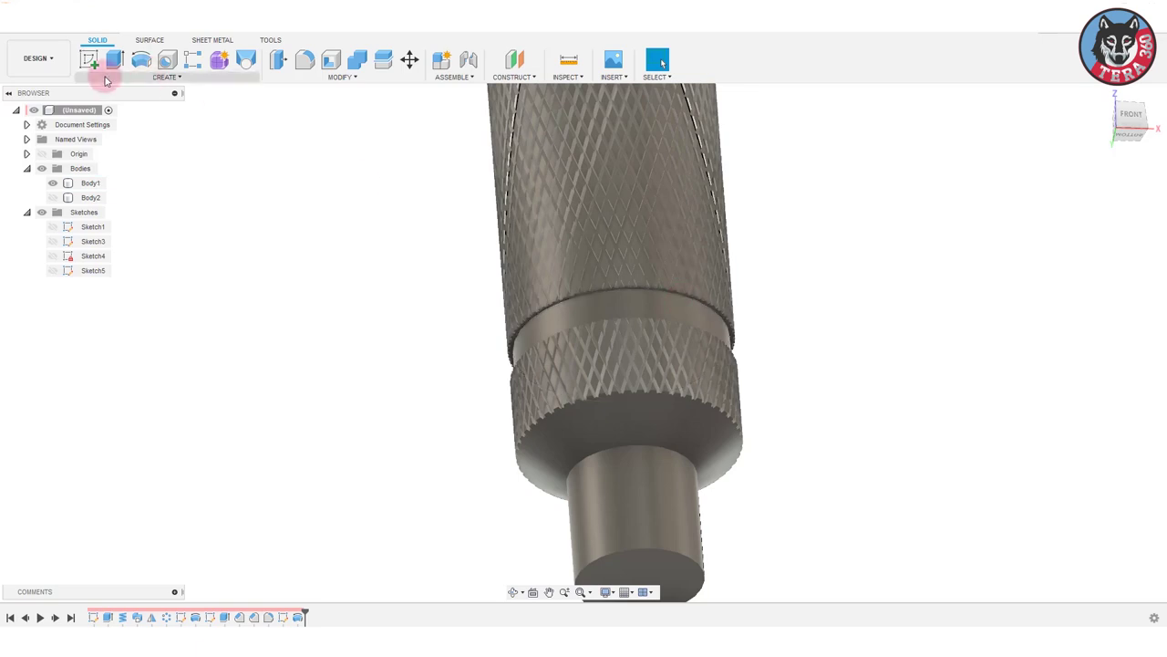
{"action": "left_click", "coordinate": [305, 59]}
{"action": "left_click", "coordinate": [626, 290]}
{"action": "middle_click_drag", "start_coordinate": [766, 352], "coordinate": [730, 381], "text": "shift"}
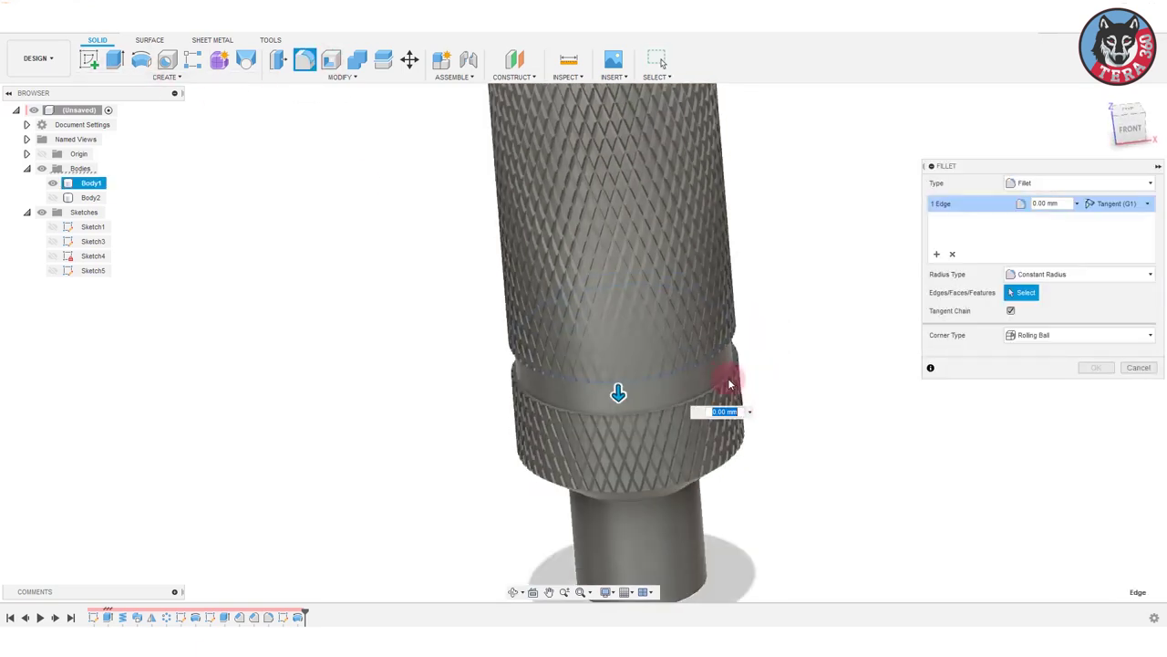
{"action": "left_click", "coordinate": [733, 370]}
{"action": "type", "text": "0.3"}
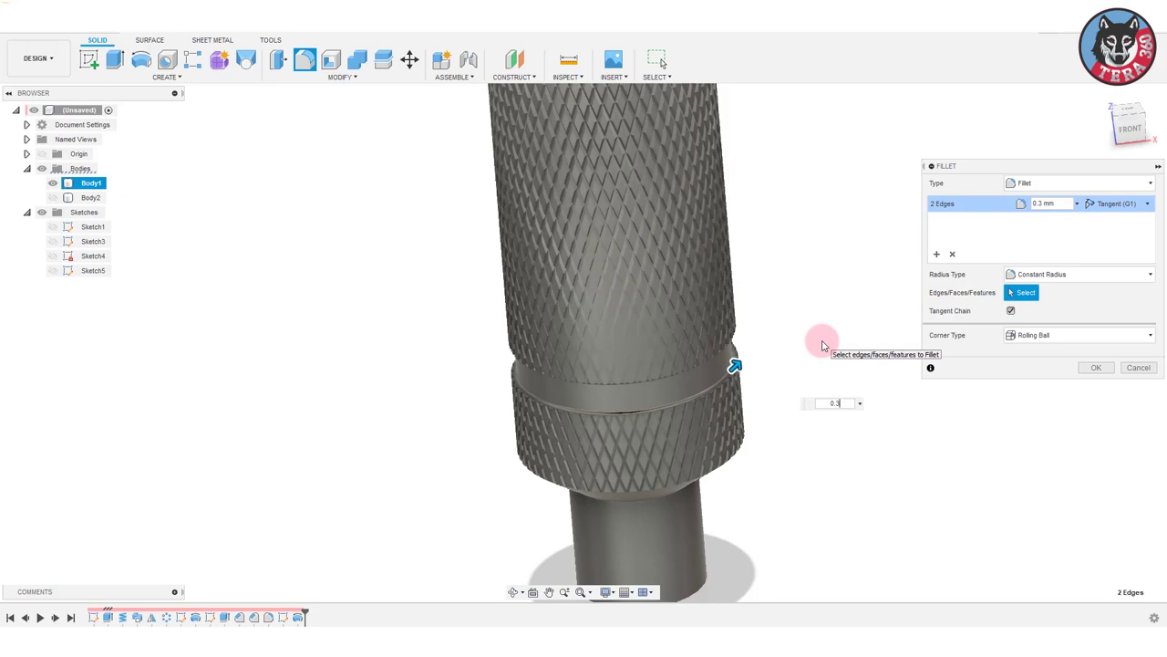
{"action": "left_click", "coordinate": [1096, 367]}
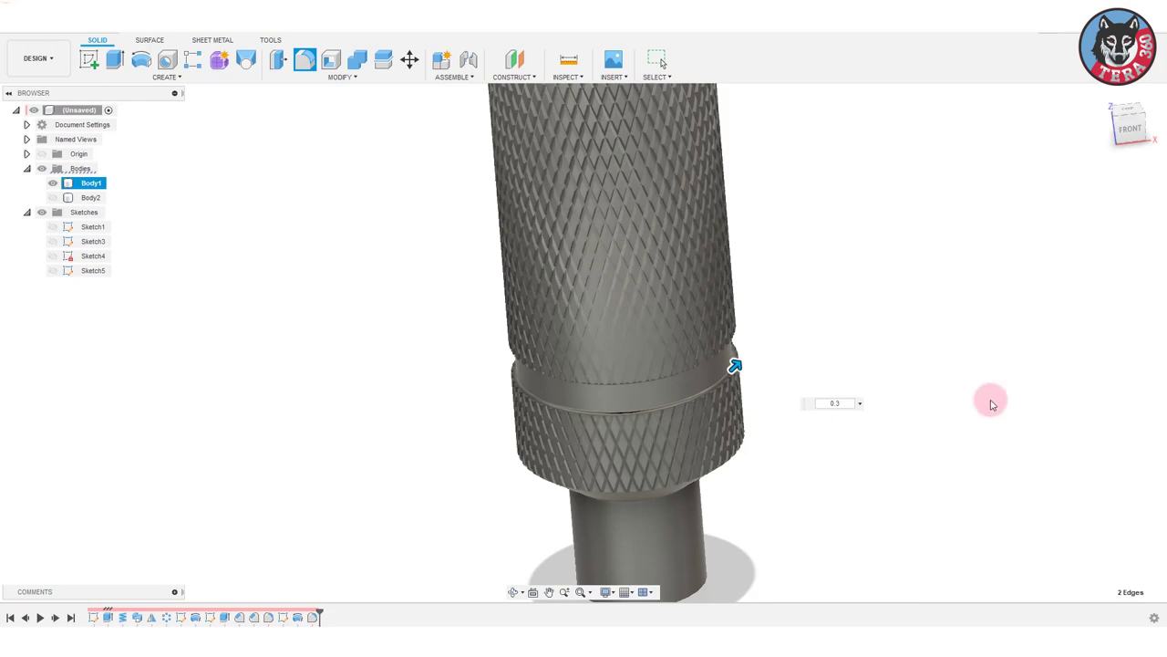
{"action": "left_click", "coordinate": [992, 404]}
Chamfer the handle's bottom edge and return to the FRONT view.
{"action": "mouse_move", "coordinate": [797, 547]}
{"action": "middle_mouse_down", "text": "shift"}
{"action": "mouse_move", "coordinate": [714, 406]}
{"action": "mouse_move", "coordinate": [708, 440]}
{"action": "middle_mouse_up", "text": "shift"}
{"action": "left_click", "coordinate": [292, 77]}
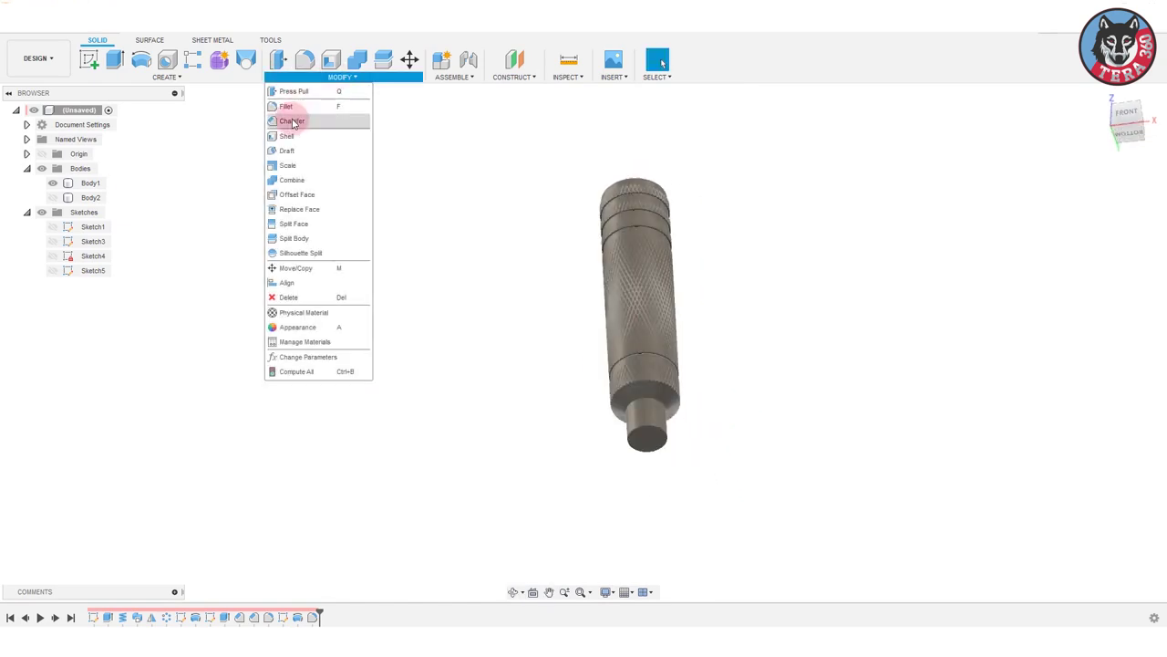
{"action": "left_click", "coordinate": [294, 116]}
{"action": "left_click", "coordinate": [654, 432]}
{"action": "key", "text": "Return"}
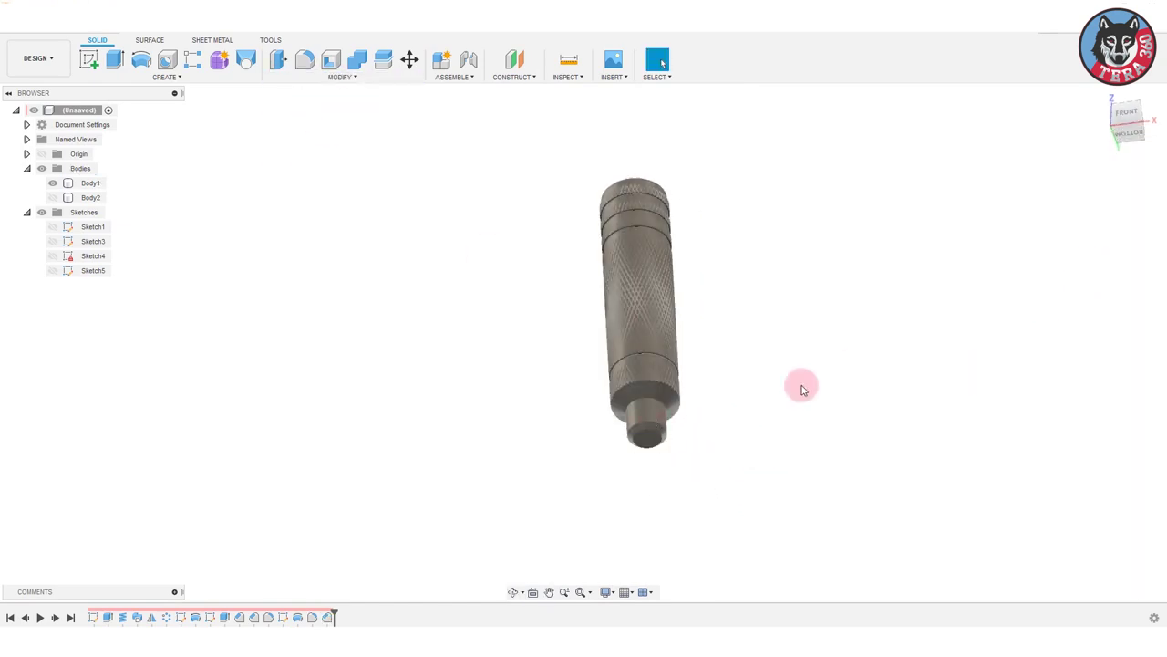
{"action": "middle_click_drag", "start_coordinate": [695, 390], "coordinate": [737, 412], "text": "shift"}
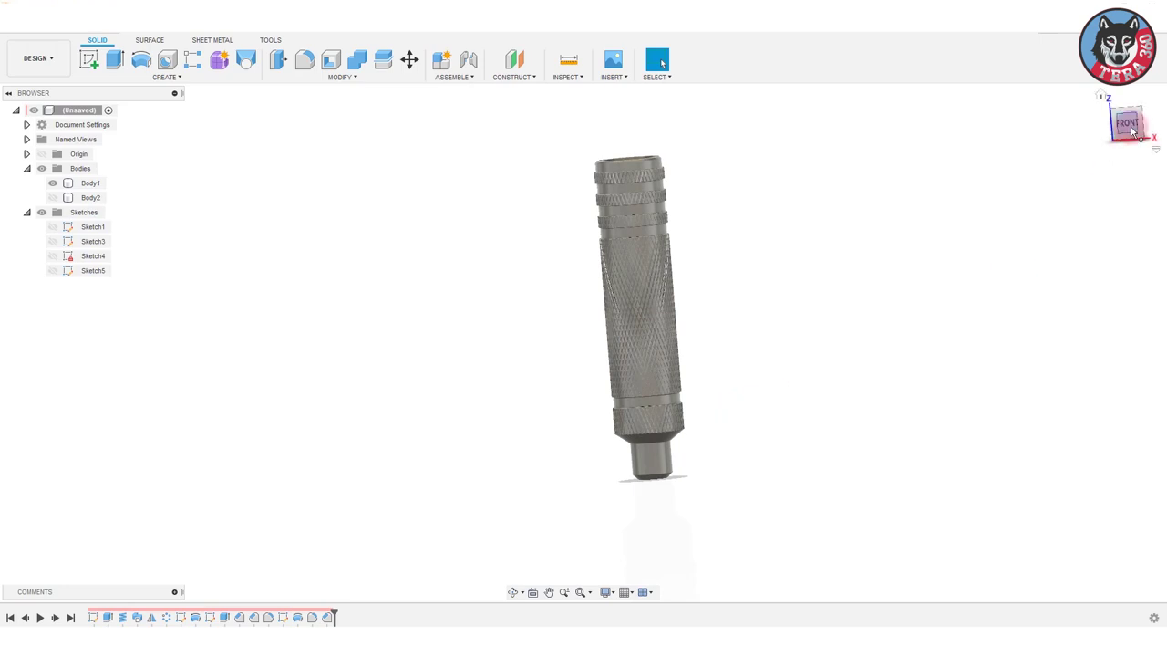
{"action": "left_click", "coordinate": [1128, 117]}
Start a front-plane sketch and draw a construction line along the knurled section's edge.
{"action": "left_click", "coordinate": [89, 59]}
{"action": "left_click", "coordinate": [679, 453]}
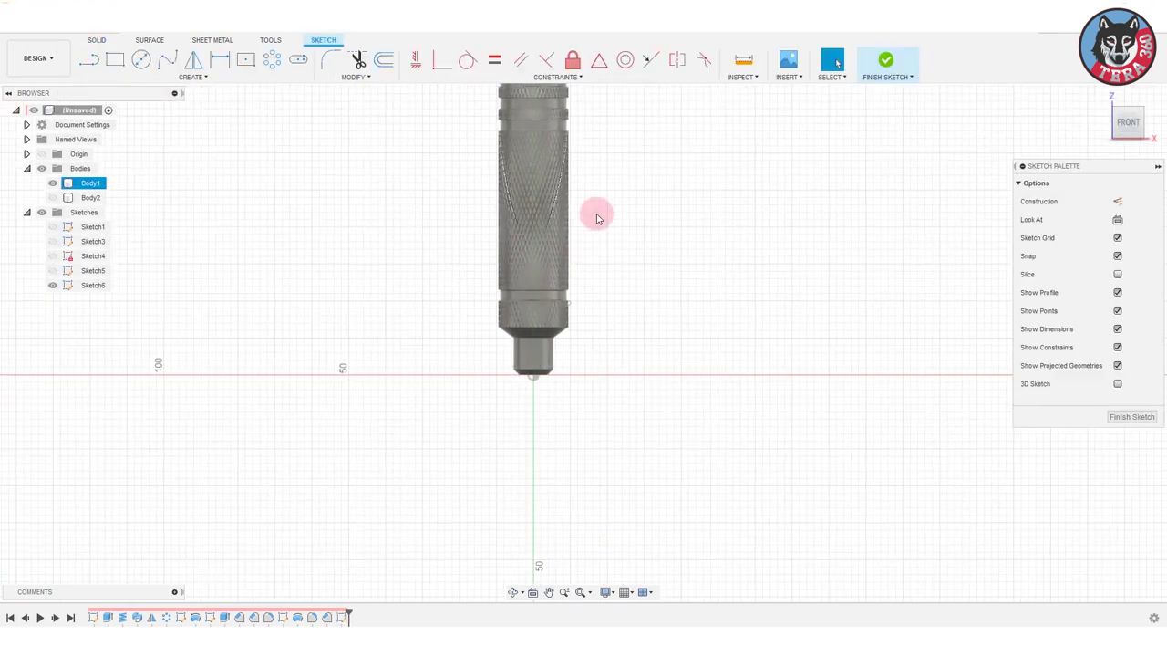
{"action": "key", "text": "l"}
{"action": "left_click", "coordinate": [1118, 200]}
{"action": "scroll", "coordinate": [602, 274], "scroll_direction": "up", "scroll_amount": 3}
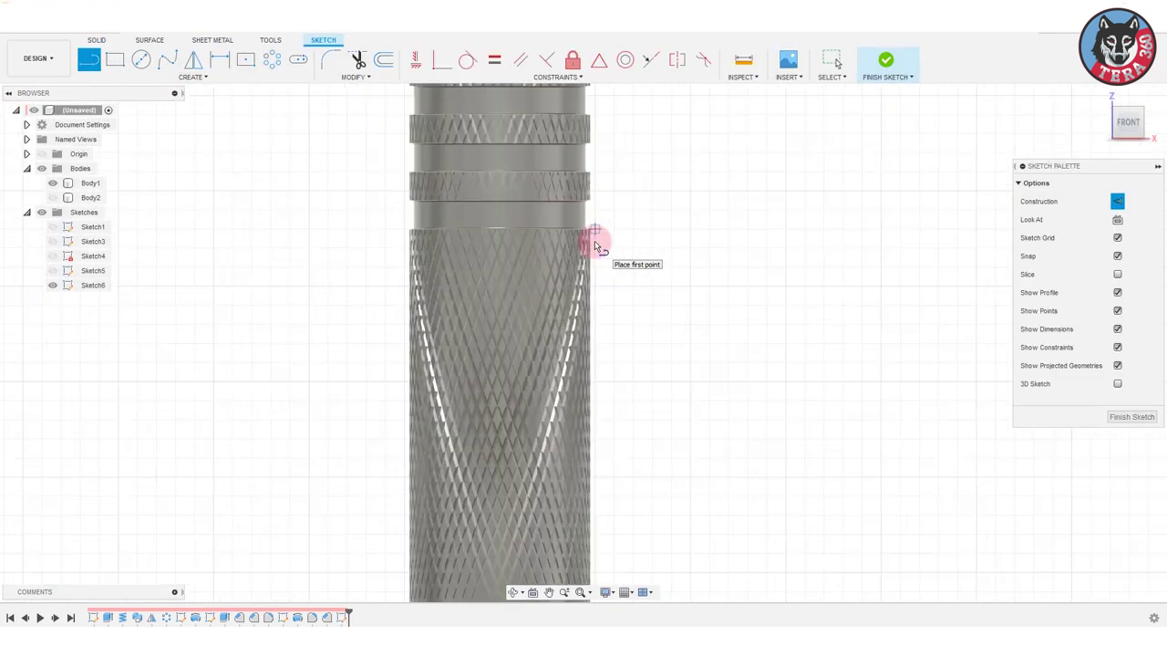
{"action": "scroll", "coordinate": [588, 223], "scroll_direction": "up", "scroll_amount": 3}
{"action": "left_click", "coordinate": [584, 216]}
{"action": "middle_click_drag", "start_coordinate": [590, 478], "coordinate": [601, 351]}
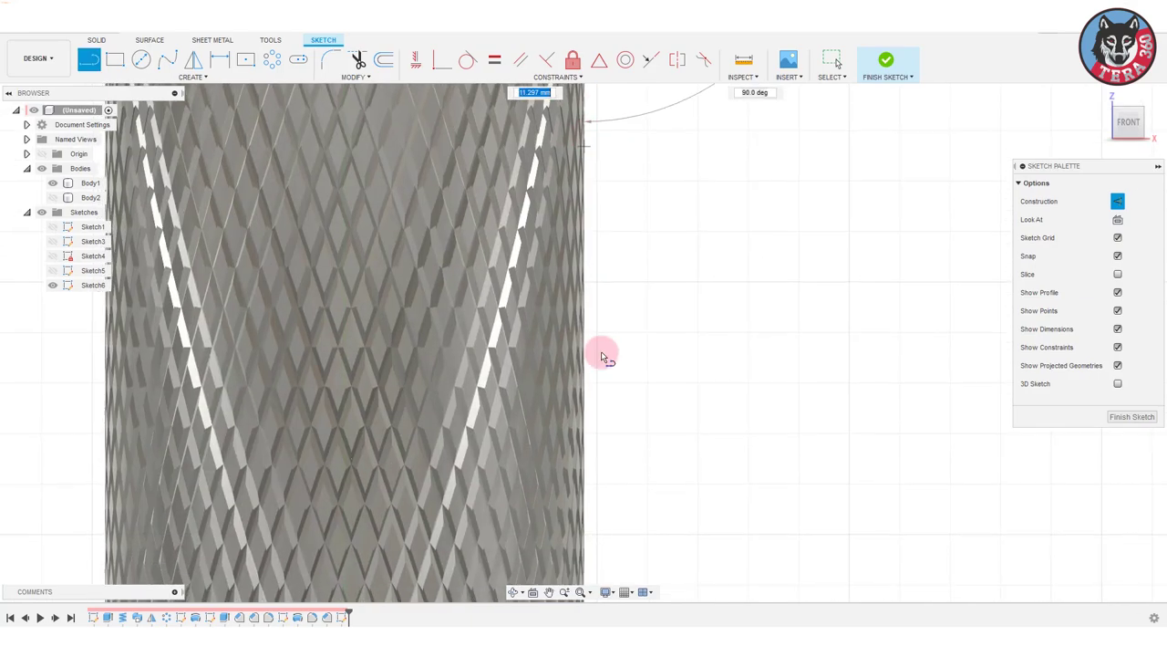
{"action": "scroll", "coordinate": [625, 426], "scroll_direction": "up", "scroll_amount": 2}
{"action": "scroll", "coordinate": [652, 456], "scroll_direction": "down", "scroll_amount": 6}
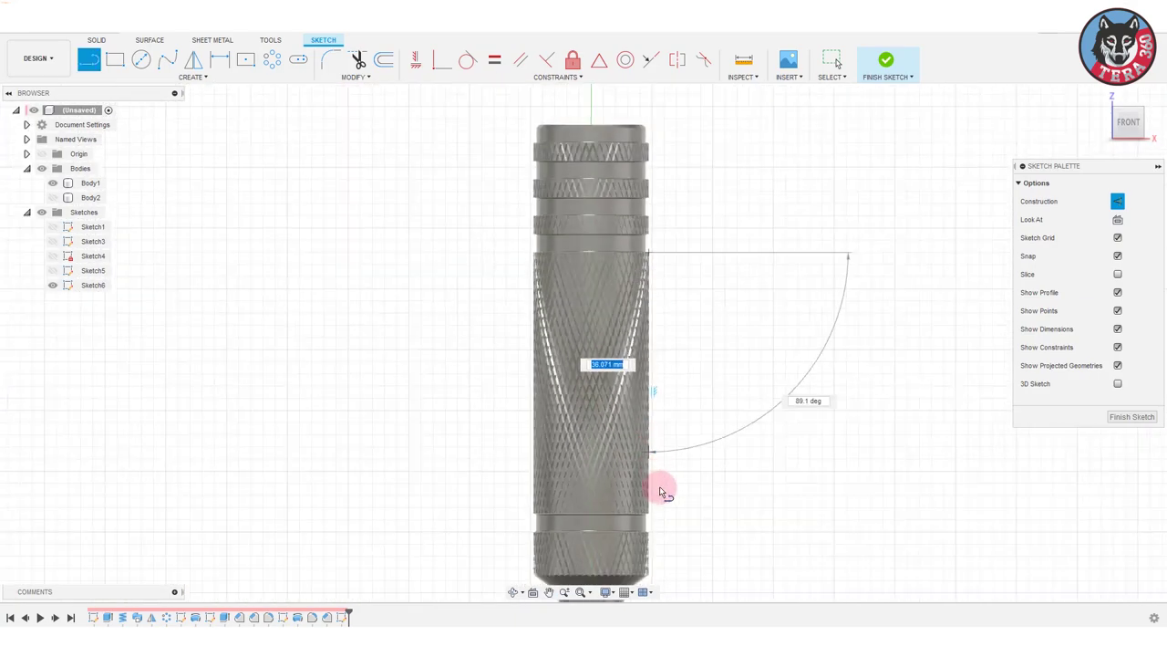
{"action": "scroll", "coordinate": [662, 492], "scroll_direction": "up", "scroll_amount": 5}
{"action": "scroll", "coordinate": [638, 506], "scroll_direction": "up", "scroll_amount": 3}
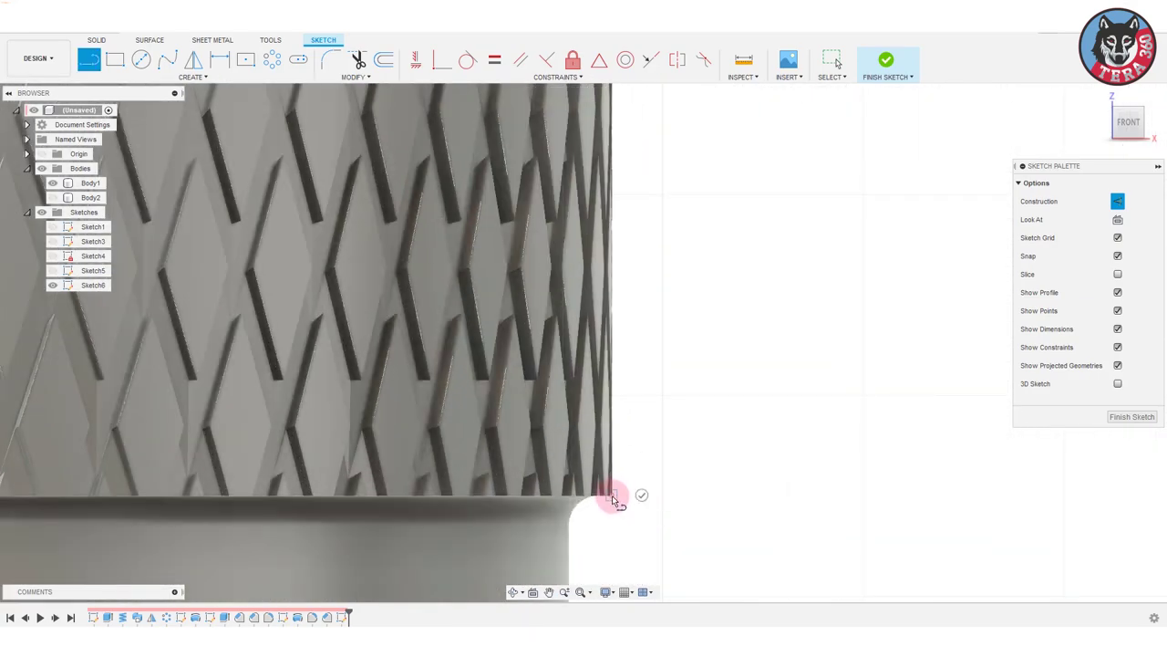
{"action": "left_click", "coordinate": [612, 495]}
{"action": "scroll", "coordinate": [642, 347], "scroll_direction": "down", "scroll_amount": 6}
{"action": "scroll", "coordinate": [661, 365], "scroll_direction": "down", "scroll_amount": 2}
Draw a pocket rectangle beside the handle edge and round its upper and lower corners (1.5 mm).
{"action": "key", "text": "r"}
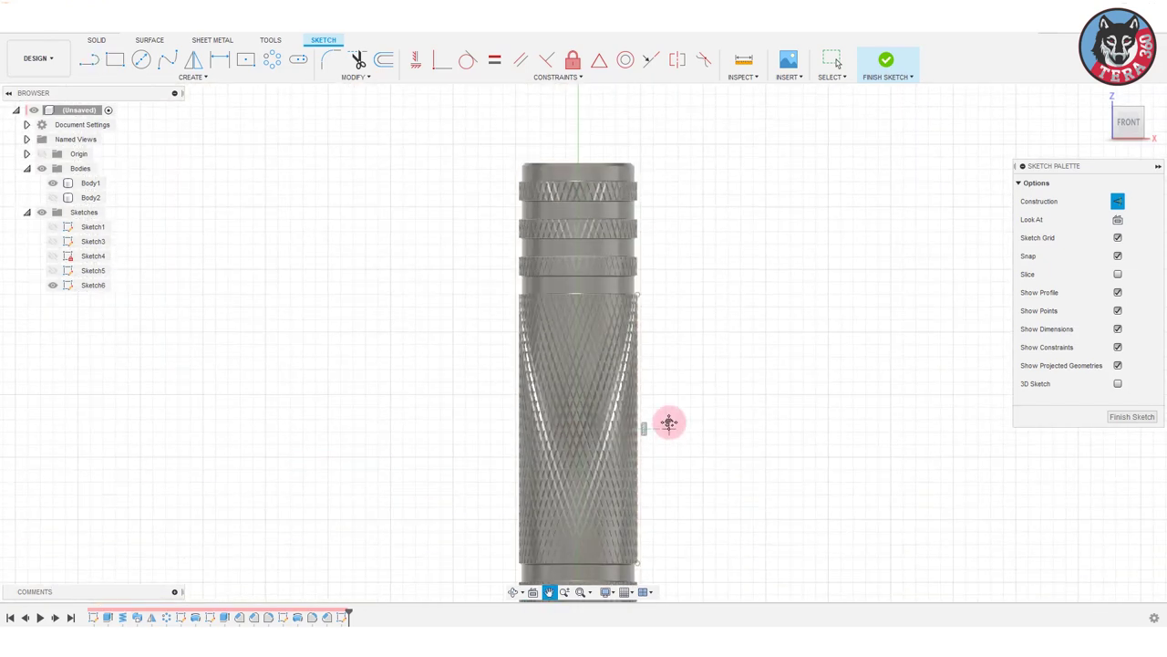
{"action": "left_click", "coordinate": [648, 403]}
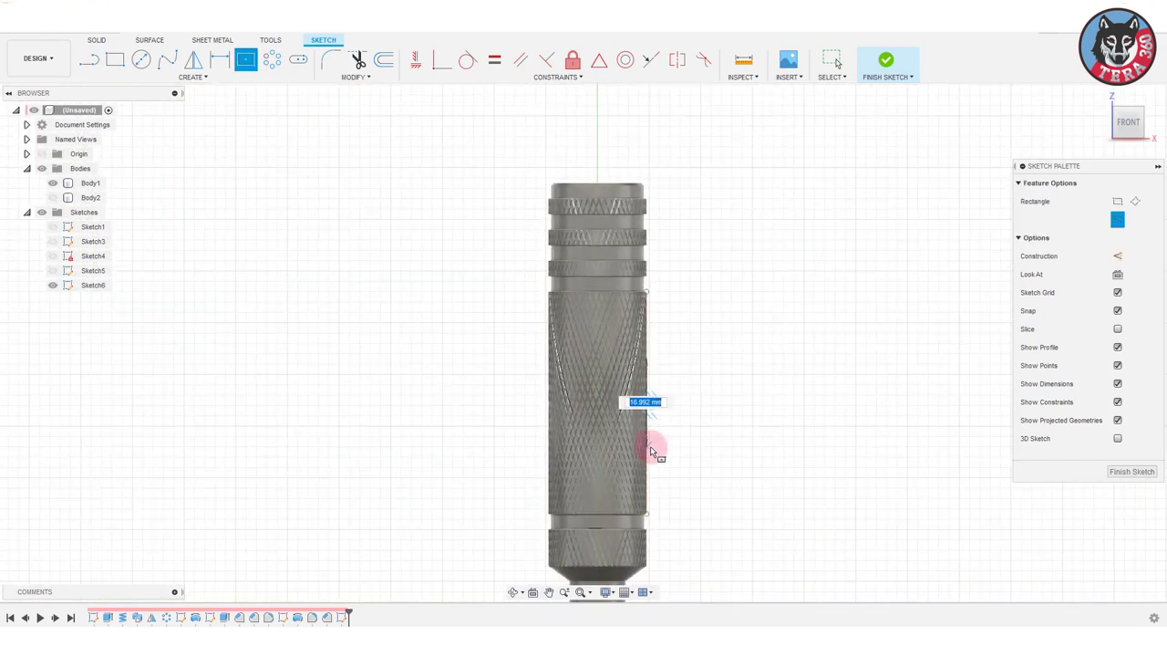
{"action": "left_click", "coordinate": [663, 446]}
{"action": "key", "text": "Escape"}
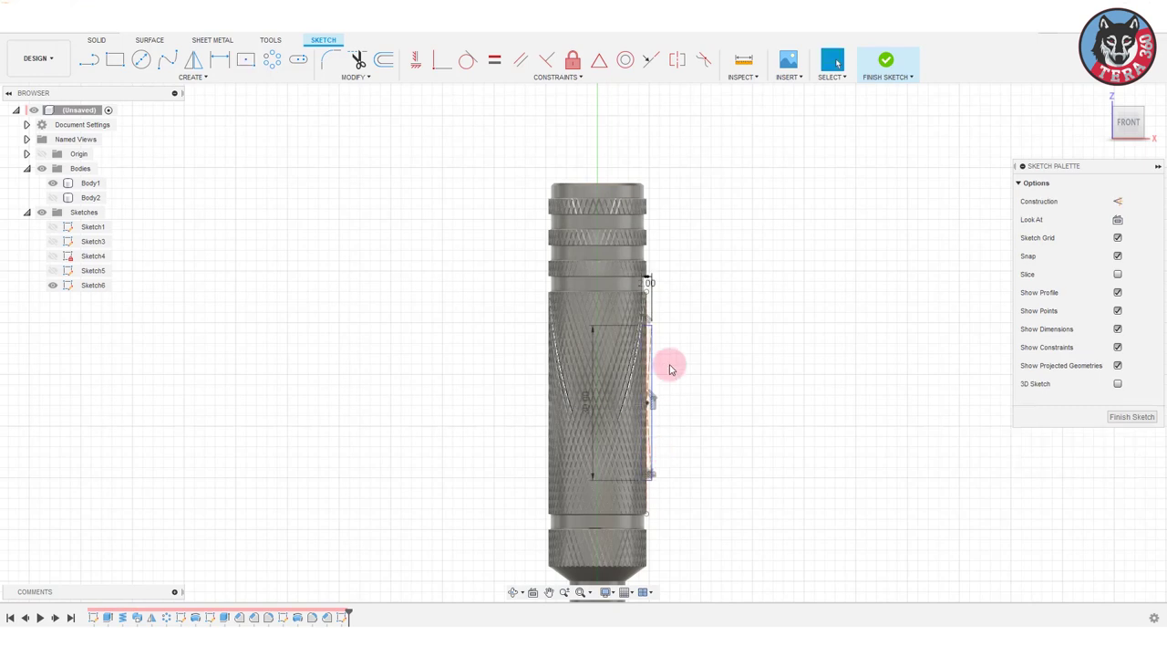
{"action": "scroll", "coordinate": [666, 364], "scroll_direction": "up", "scroll_amount": 6}
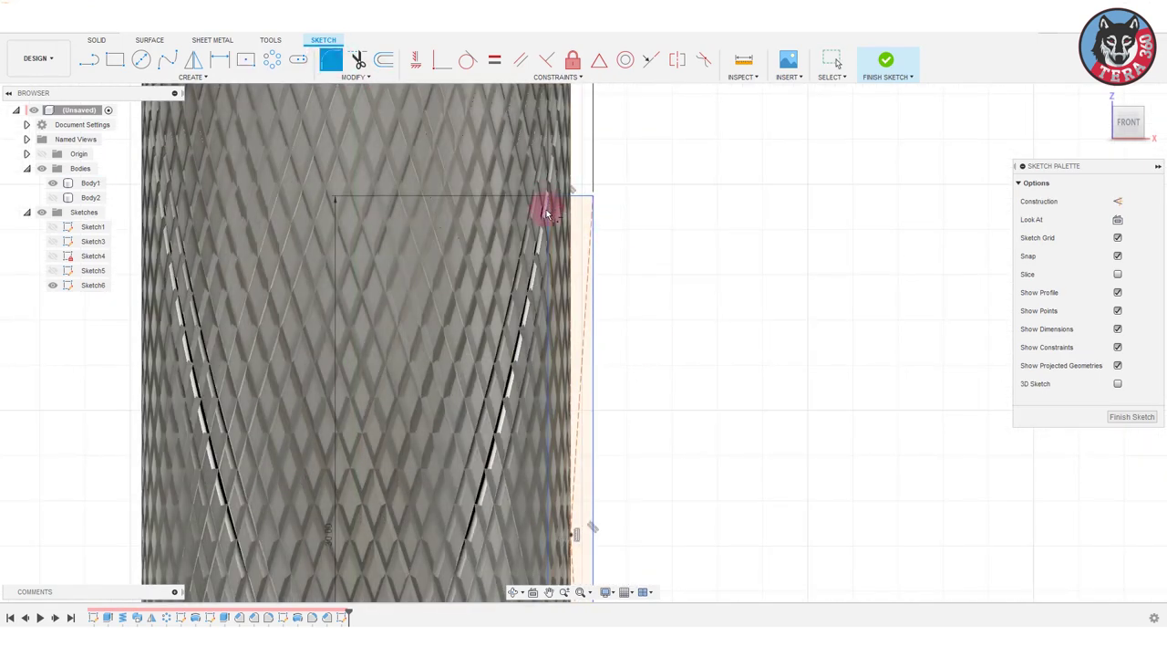
{"action": "left_click", "coordinate": [542, 193]}
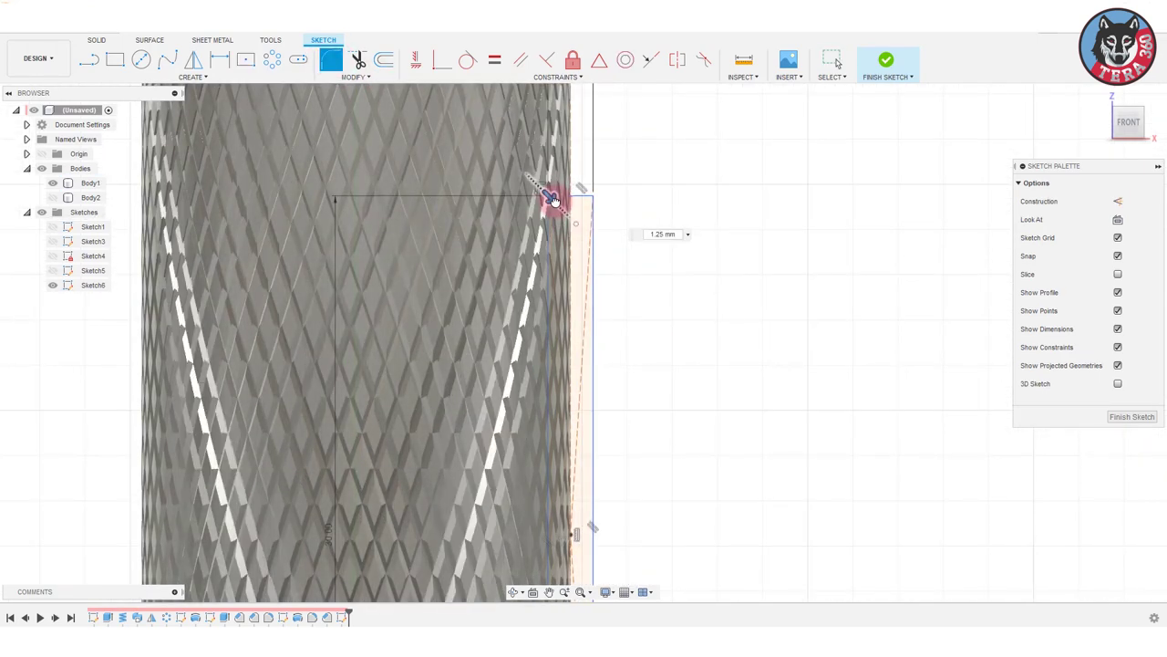
{"action": "left_click", "coordinate": [663, 238]}
{"action": "type", "text": "1.5"}
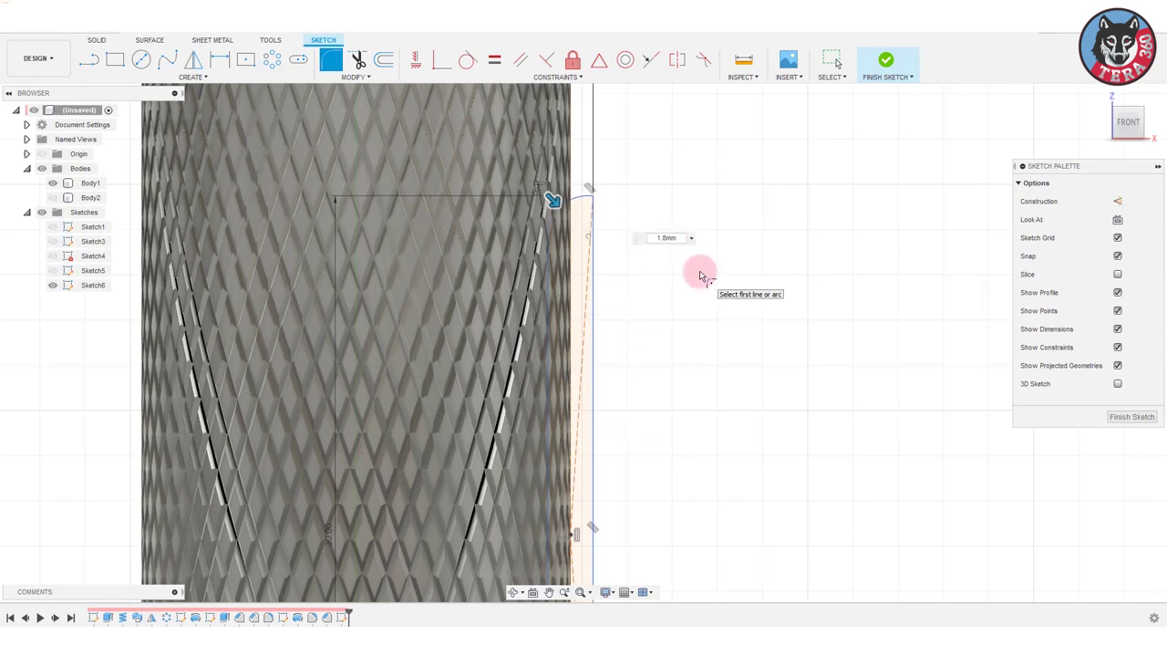
{"action": "key", "text": "Return"}
{"action": "scroll", "coordinate": [615, 338], "scroll_direction": "down", "scroll_amount": 3}
{"action": "scroll", "coordinate": [578, 209], "scroll_direction": "up", "scroll_amount": 3}
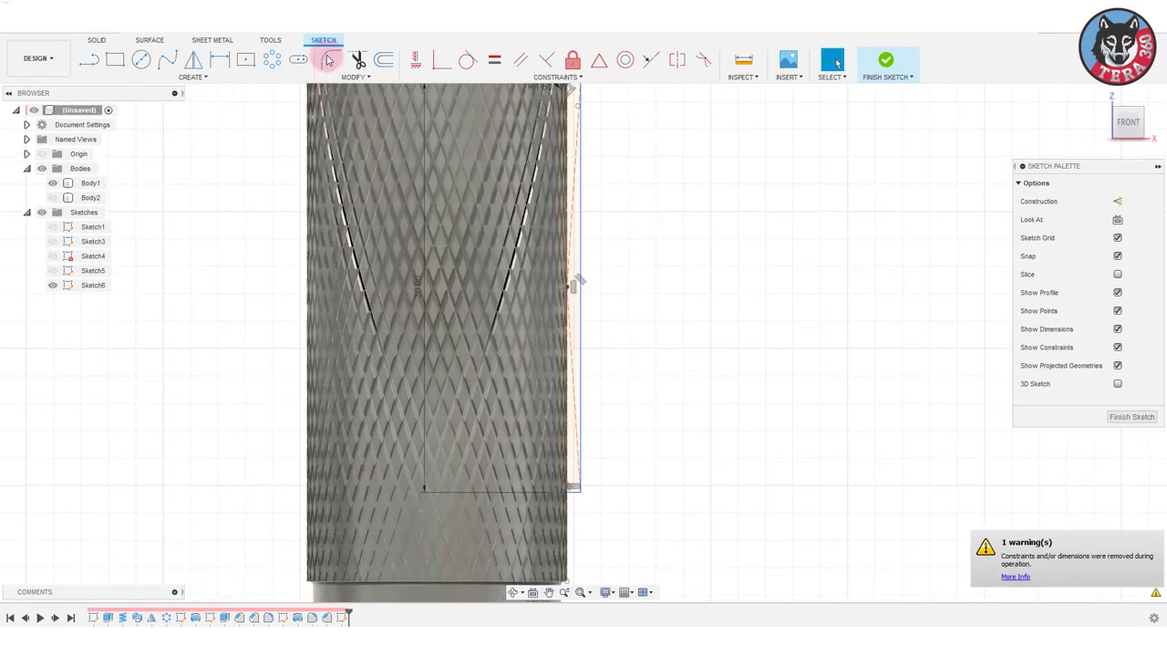
{"action": "left_click", "coordinate": [554, 482]}
{"action": "key", "text": "Return"}
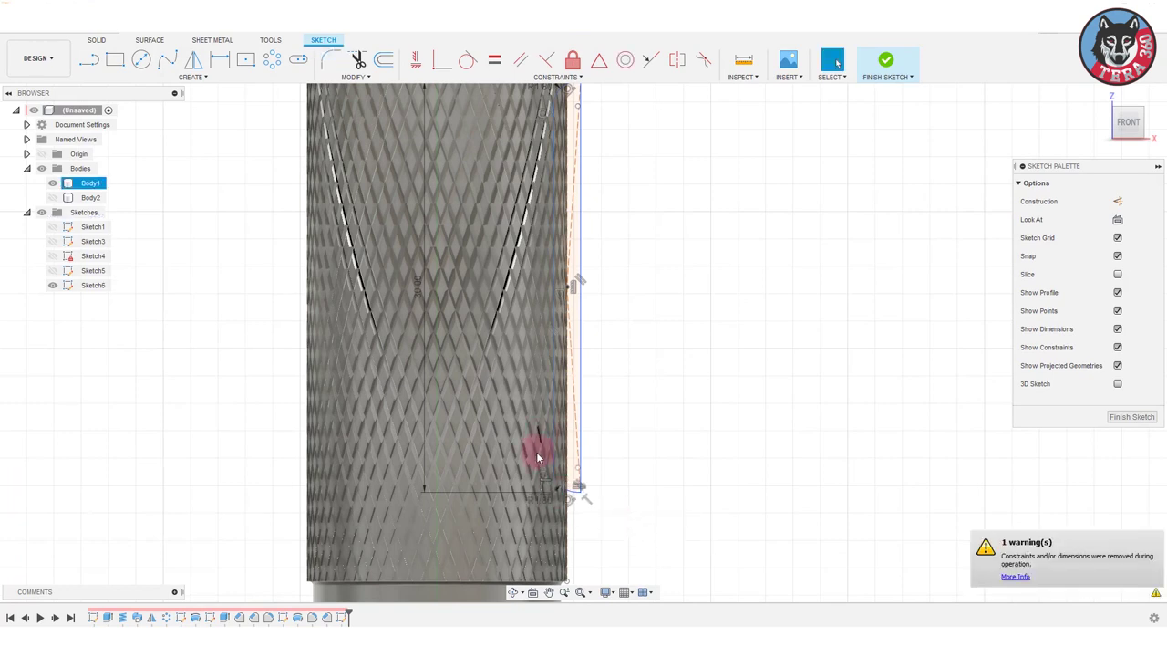
{"action": "scroll", "coordinate": [880, 300], "scroll_direction": "down", "scroll_amount": 5}
{"action": "scroll", "coordinate": [612, 316], "scroll_direction": "down", "scroll_amount": 3}
Add a construction centre line from the origin to the handle's top.
{"action": "left_click", "coordinate": [88, 59]}
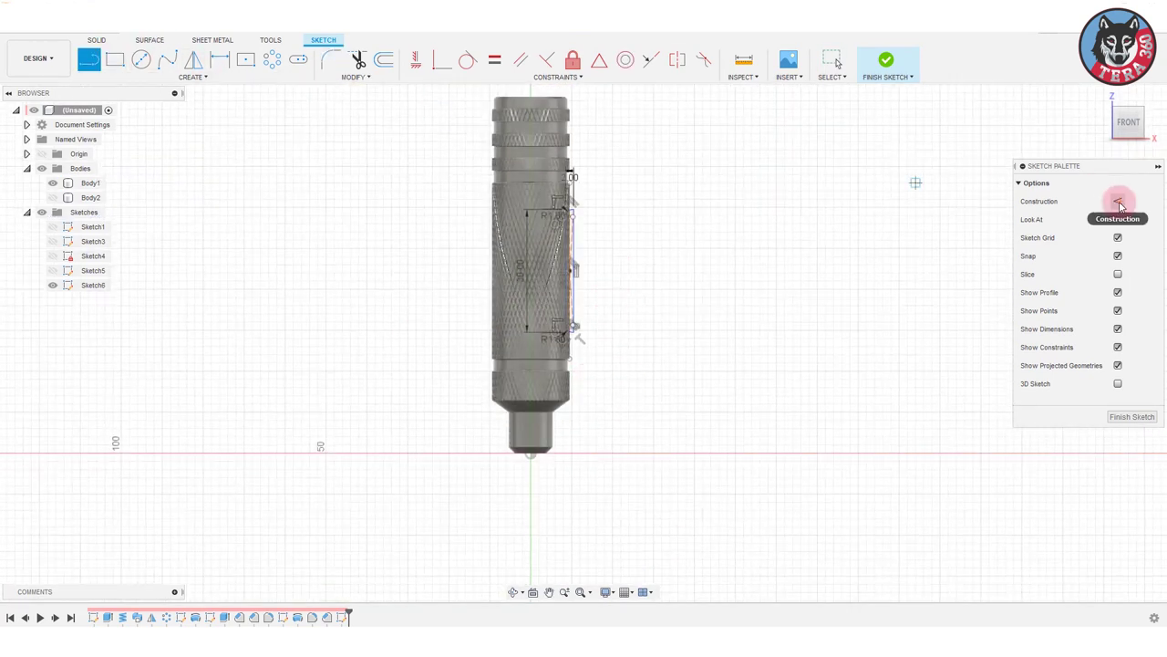
{"action": "left_click", "coordinate": [1120, 202]}
{"action": "left_click", "coordinate": [530, 454]}
{"action": "left_click", "coordinate": [532, 95]}
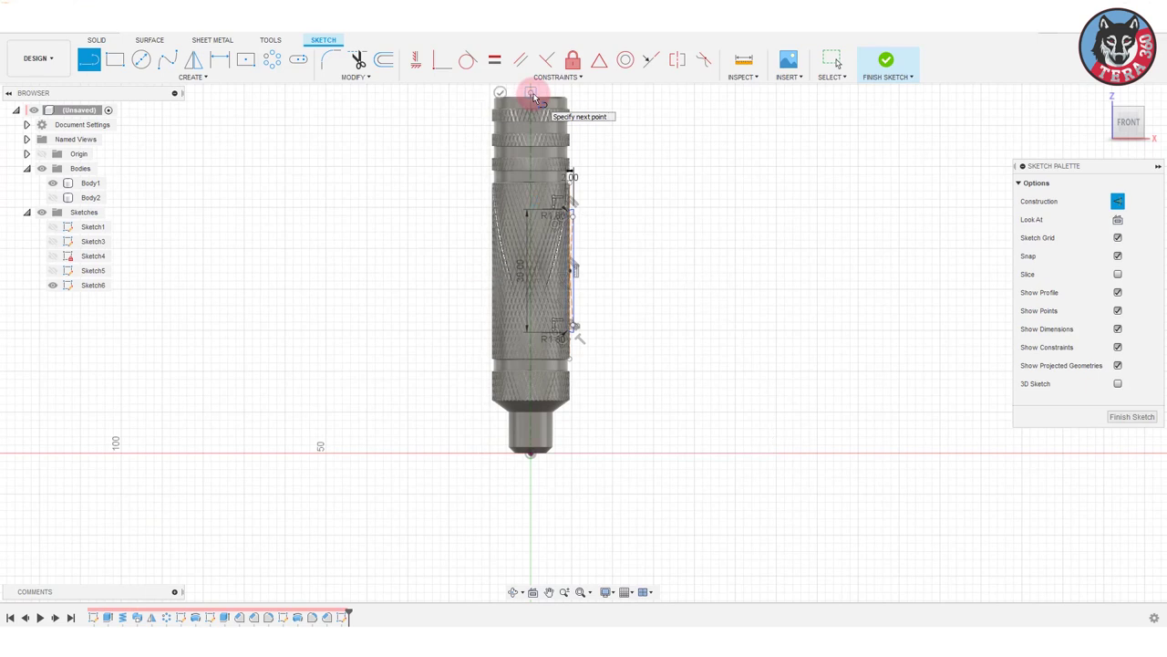
{"action": "left_click", "coordinate": [193, 77]}
Mirror the seven pocket outline curves across the centre axis.
{"action": "left_click", "coordinate": [117, 270]}
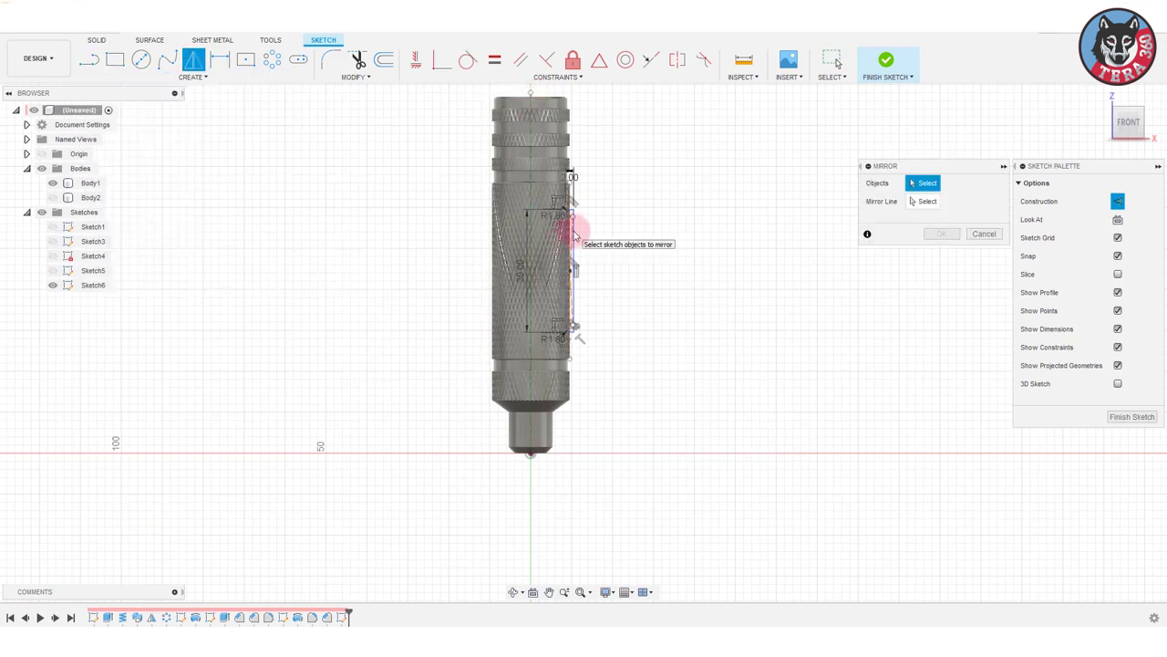
{"action": "left_click", "coordinate": [570, 232]}
{"action": "scroll", "coordinate": [612, 303], "scroll_direction": "up", "scroll_amount": 4}
{"action": "left_click_drag", "start_coordinate": [535, 326], "coordinate": [568, 334]}
{"action": "scroll", "coordinate": [584, 311], "scroll_direction": "down", "scroll_amount": 2}
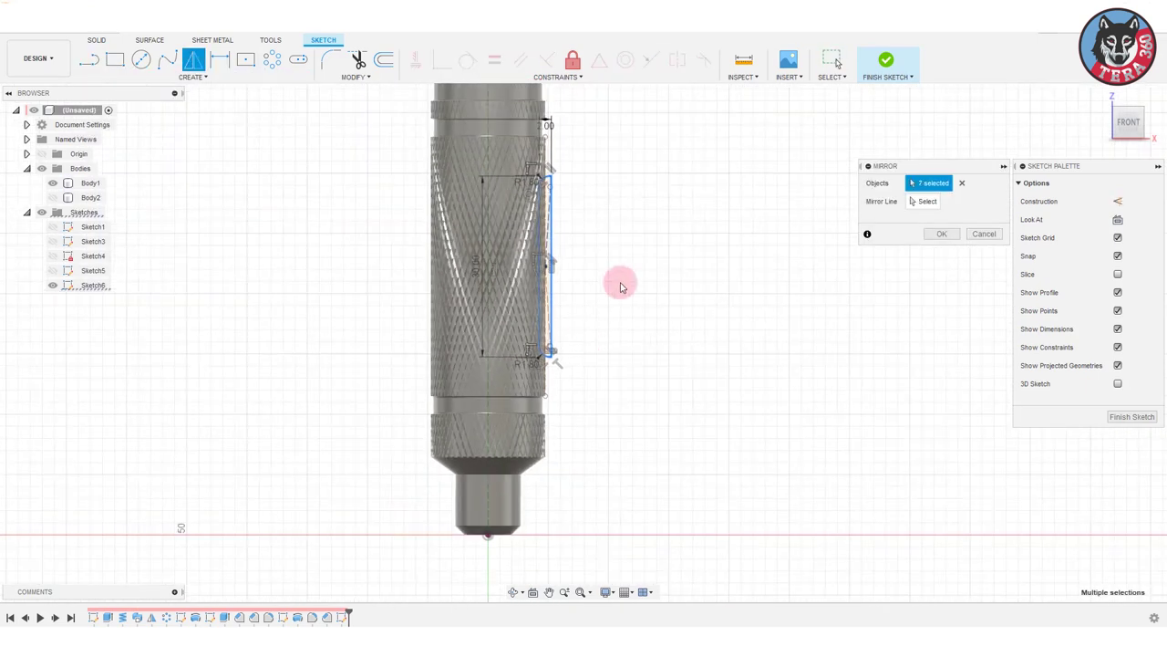
{"action": "left_click", "coordinate": [554, 302]}
{"action": "left_click", "coordinate": [923, 202]}
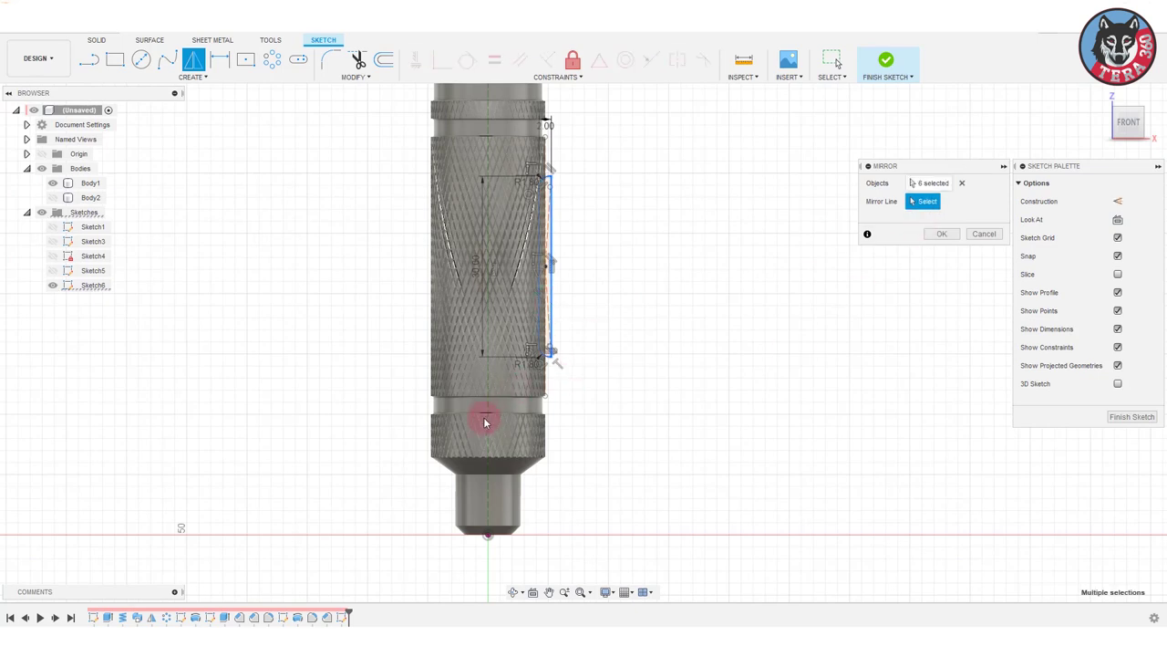
{"action": "key", "text": "Return"}
{"action": "middle_click_drag", "start_coordinate": [733, 300], "coordinate": [607, 362], "text": "shift"}
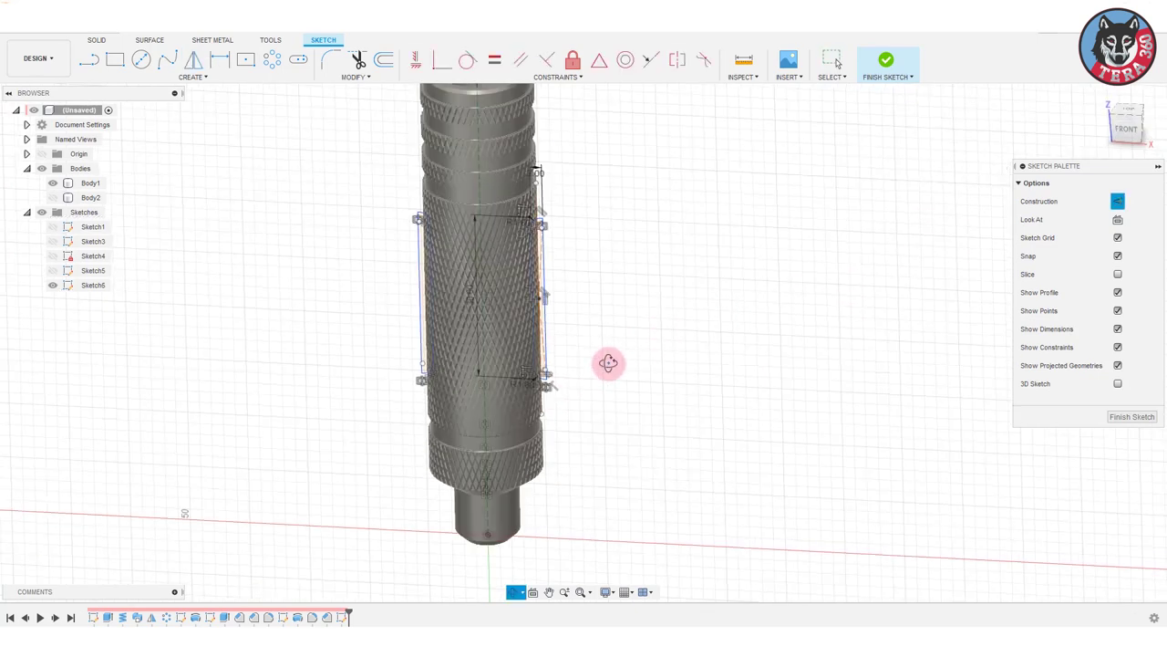
Finish the sketch and cut both pocket profiles with a 26 mm symmetric extrude.
{"action": "left_click", "coordinate": [96, 40]}
{"action": "left_click", "coordinate": [114, 61]}
{"action": "left_click", "coordinate": [419, 236]}
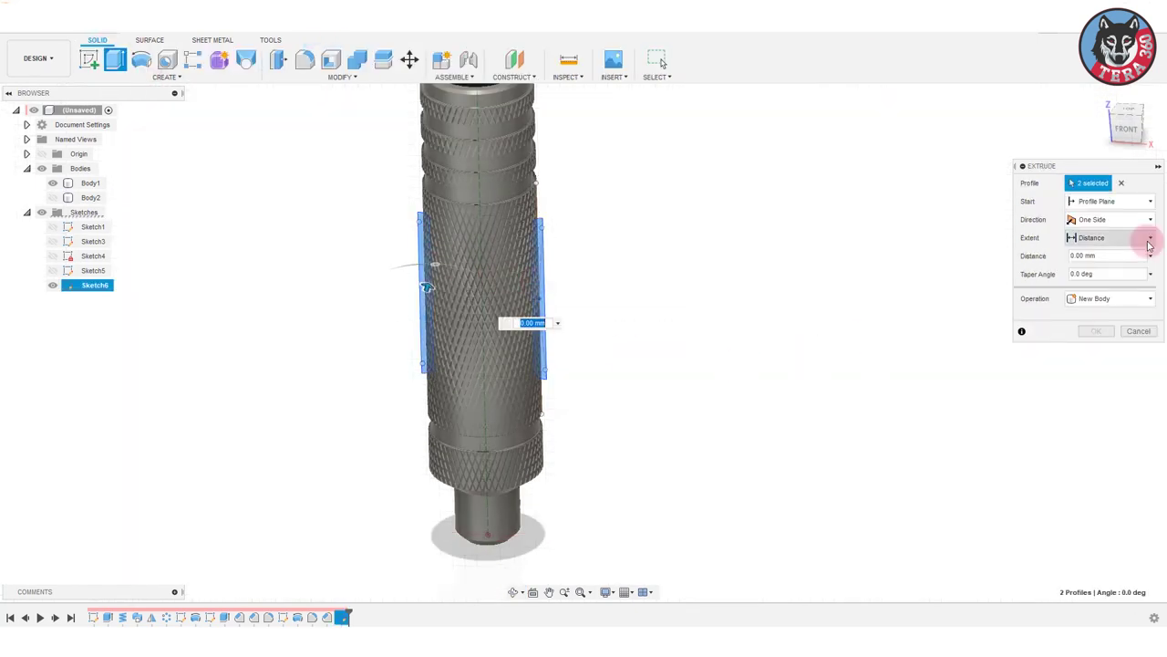
{"action": "left_click", "coordinate": [1147, 220]}
{"action": "left_click", "coordinate": [1099, 273]}
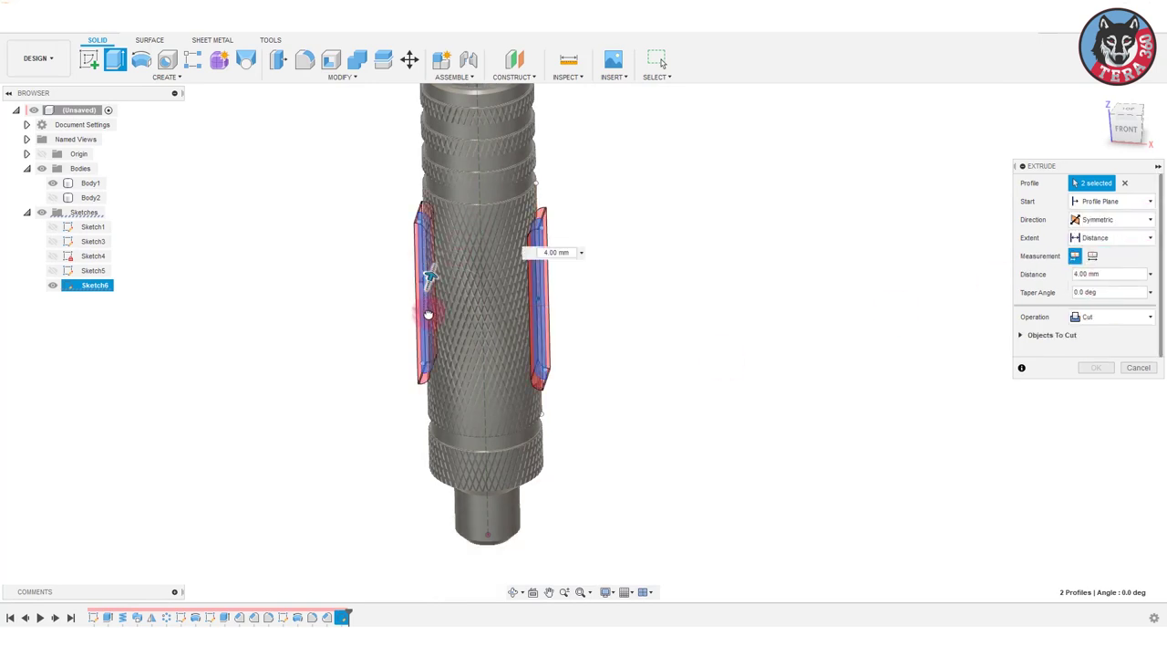
{"action": "left_click_drag", "start_coordinate": [430, 297], "coordinate": [399, 369]}
{"action": "left_click", "coordinate": [1096, 368]}
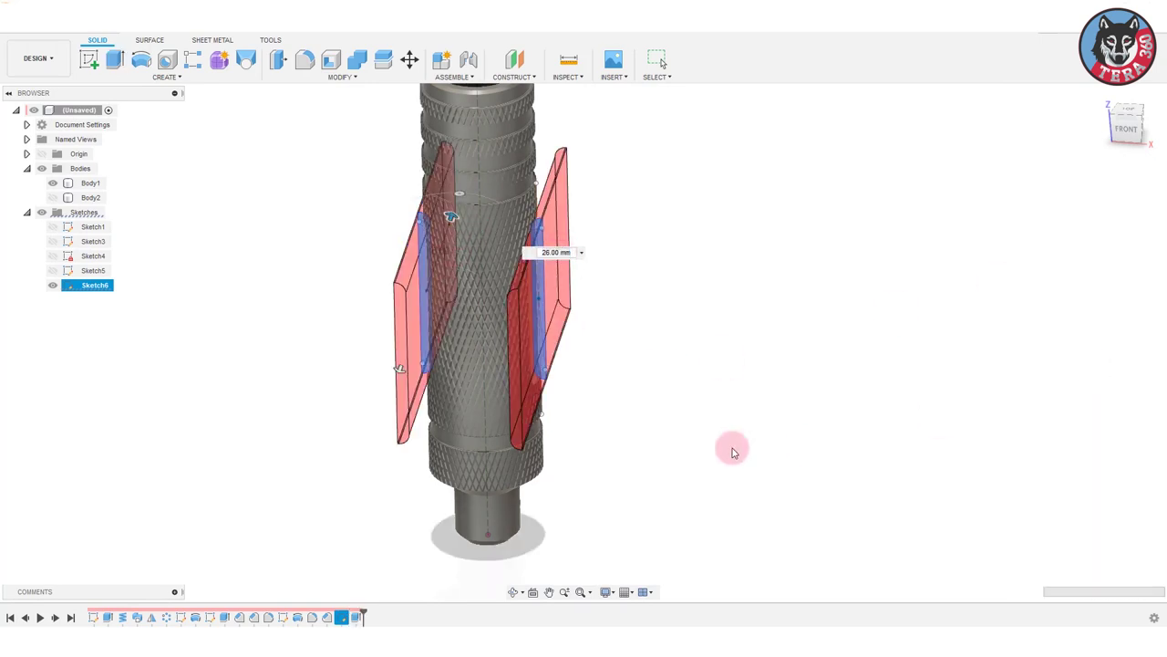
{"action": "mouse_move", "coordinate": [576, 333]}
{"action": "middle_mouse_down", "text": "shift"}
{"action": "mouse_move", "coordinate": [812, 375]}
{"action": "mouse_move", "coordinate": [724, 331]}
{"action": "mouse_move", "coordinate": [672, 352]}
{"action": "mouse_move", "coordinate": [751, 208]}
{"action": "mouse_move", "coordinate": [787, 191]}
{"action": "mouse_move", "coordinate": [735, 450]}
{"action": "mouse_move", "coordinate": [671, 310]}
{"action": "mouse_move", "coordinate": [690, 373]}
{"action": "middle_mouse_up", "text": "shift"}
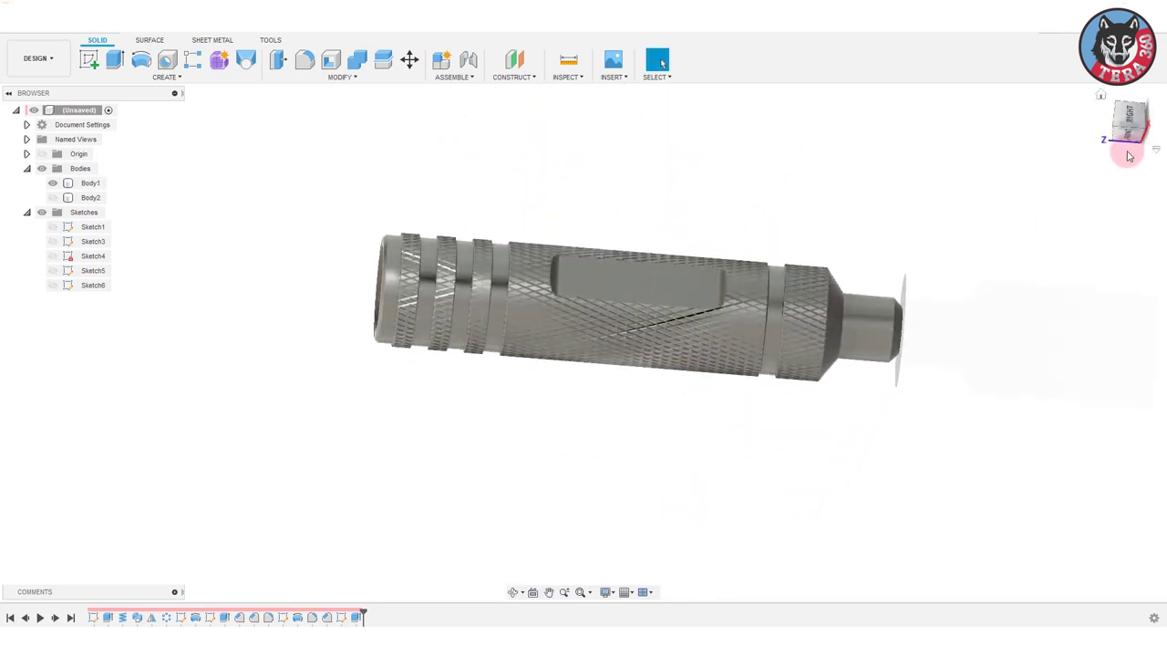
{"action": "middle_click_drag", "start_coordinate": [909, 362], "coordinate": [687, 355], "text": "shift"}
{"action": "scroll", "coordinate": [686, 355], "scroll_direction": "up", "scroll_amount": 2}
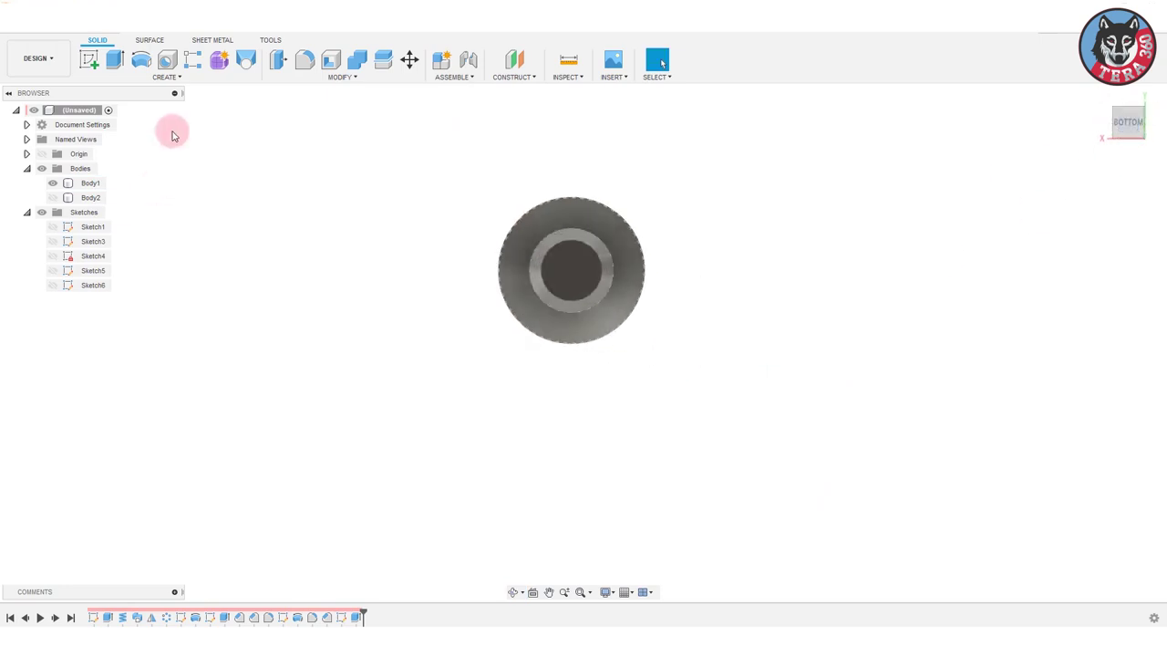
Sketch a small circle at the centre of the handle's end face.
{"action": "left_click", "coordinate": [576, 274]}
{"action": "key", "text": "c"}
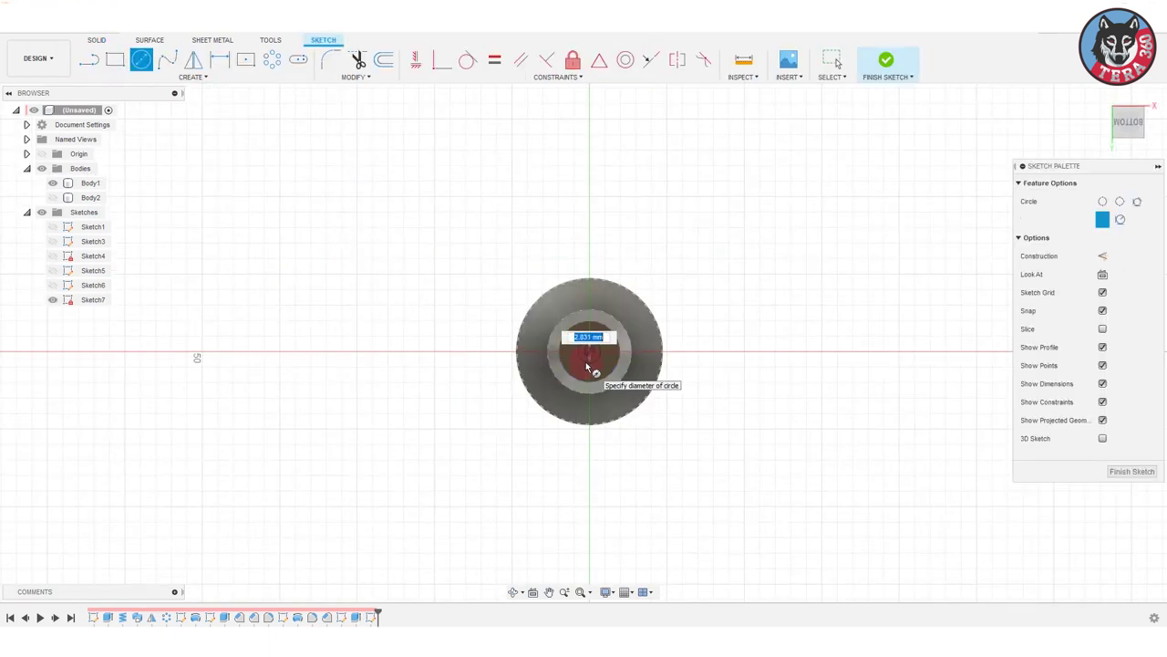
{"action": "type", "text": "3"}
{"action": "key", "text": "Return"}
{"action": "left_click", "coordinate": [679, 476]}
{"action": "left_click", "coordinate": [97, 41]}
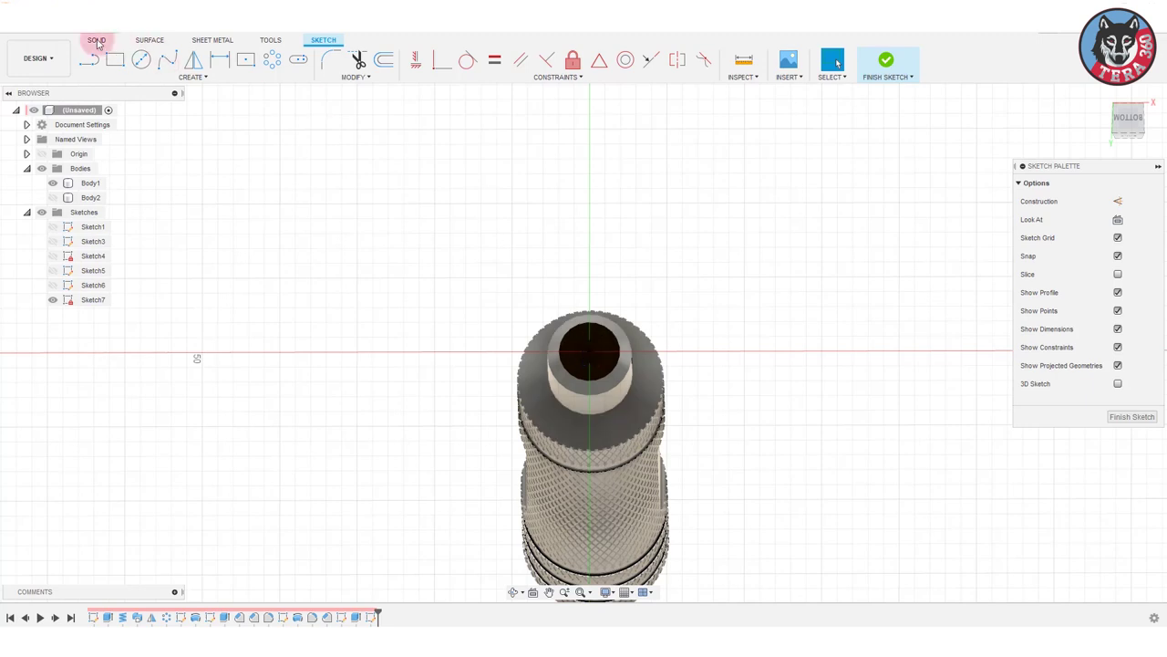
Extrude-cut the circle 100 mm deep to form a 3 mm centre hole.
{"action": "left_click", "coordinate": [115, 59]}
{"action": "left_click", "coordinate": [590, 353]}
{"action": "type", "text": "-2"}
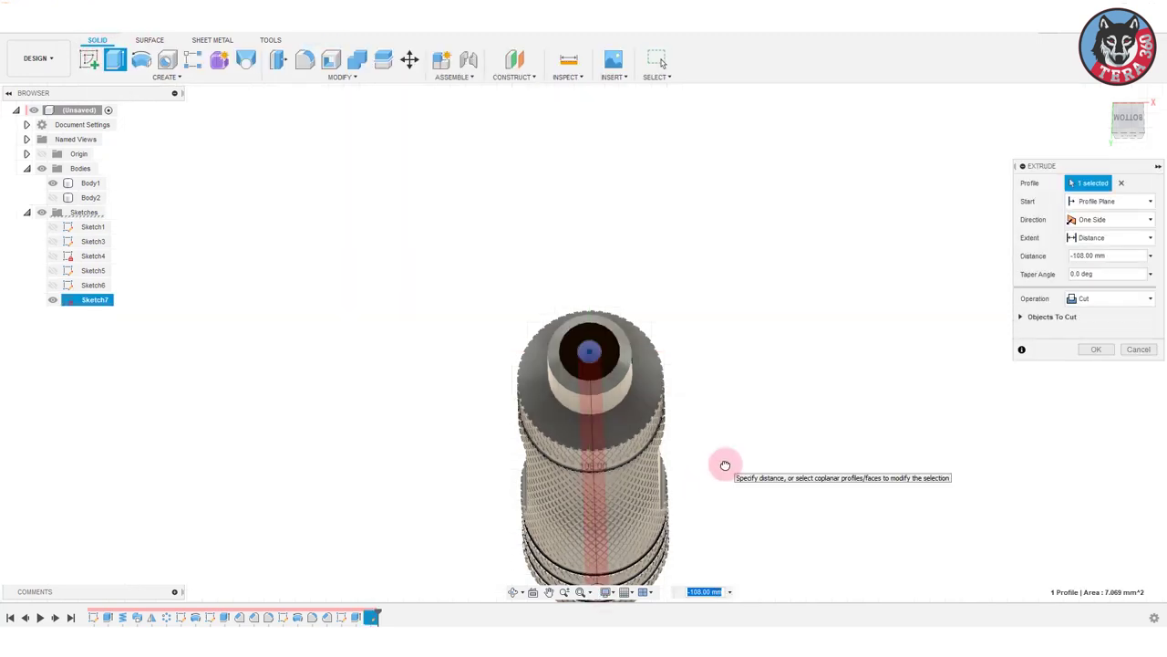
{"action": "scroll", "coordinate": [730, 410], "scroll_direction": "down", "scroll_amount": 2}
{"action": "left_click", "coordinate": [1096, 349]}
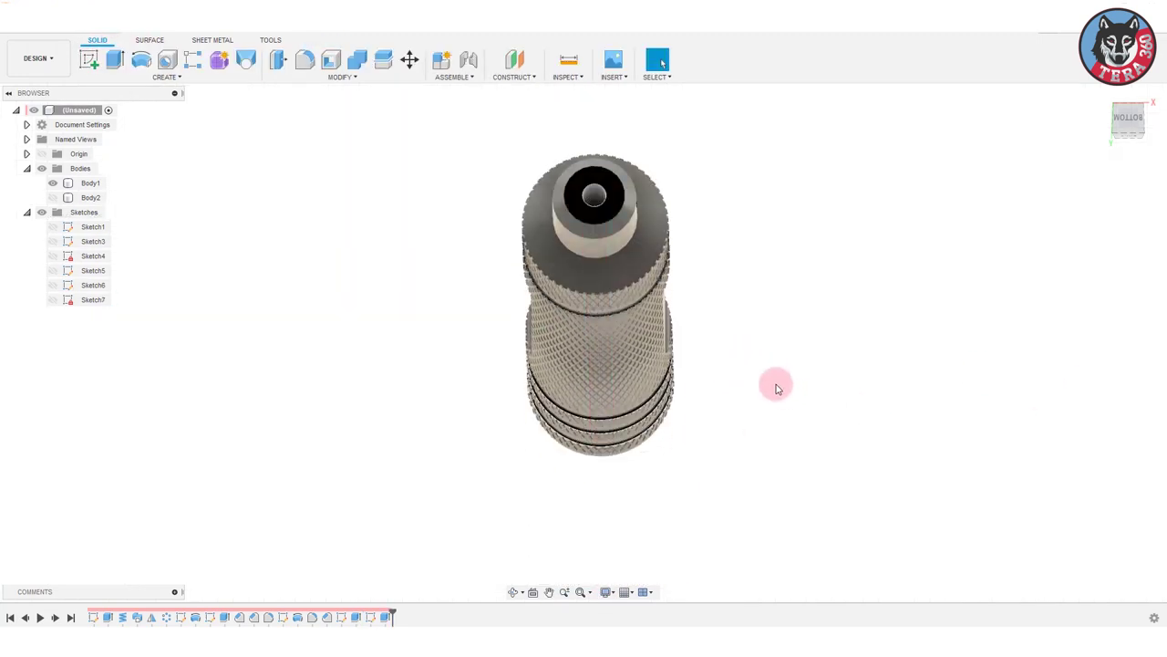
{"action": "mouse_move", "coordinate": [763, 333]}
{"action": "middle_mouse_down", "text": "shift"}
{"action": "mouse_move", "coordinate": [753, 355]}
{"action": "mouse_move", "coordinate": [716, 370]}
{"action": "mouse_move", "coordinate": [766, 497]}
{"action": "middle_mouse_up", "text": "shift"}
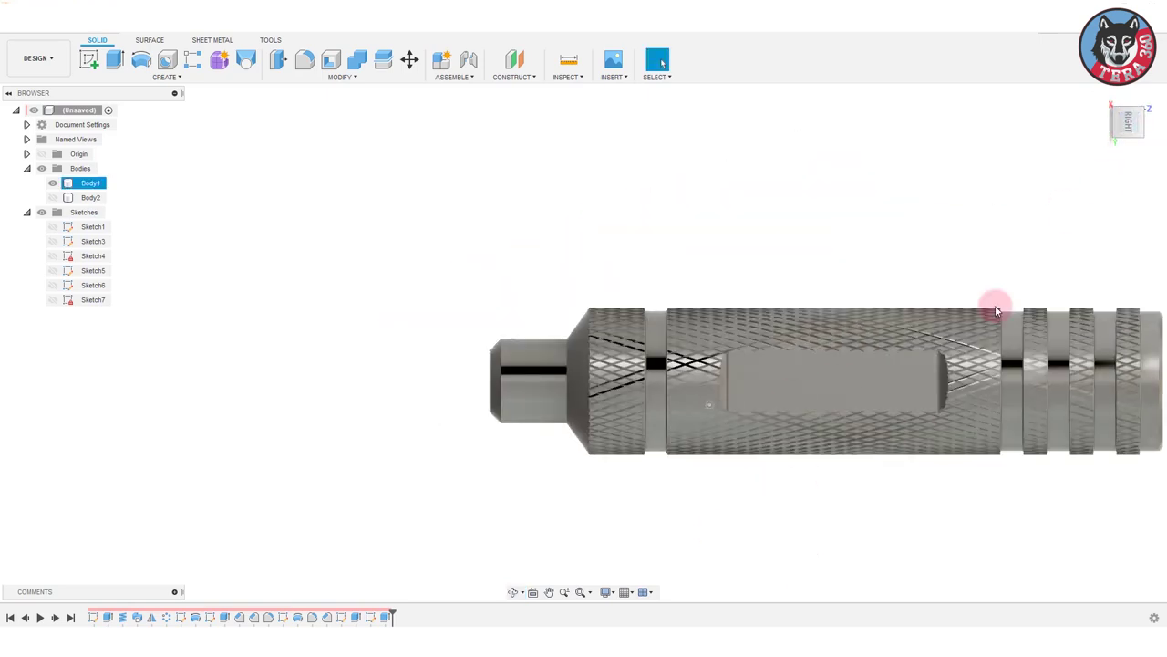
On the side plane, sketch a vertical line from the shaft tip and a Ø4 mm circle on it.
{"action": "key", "text": "s"}
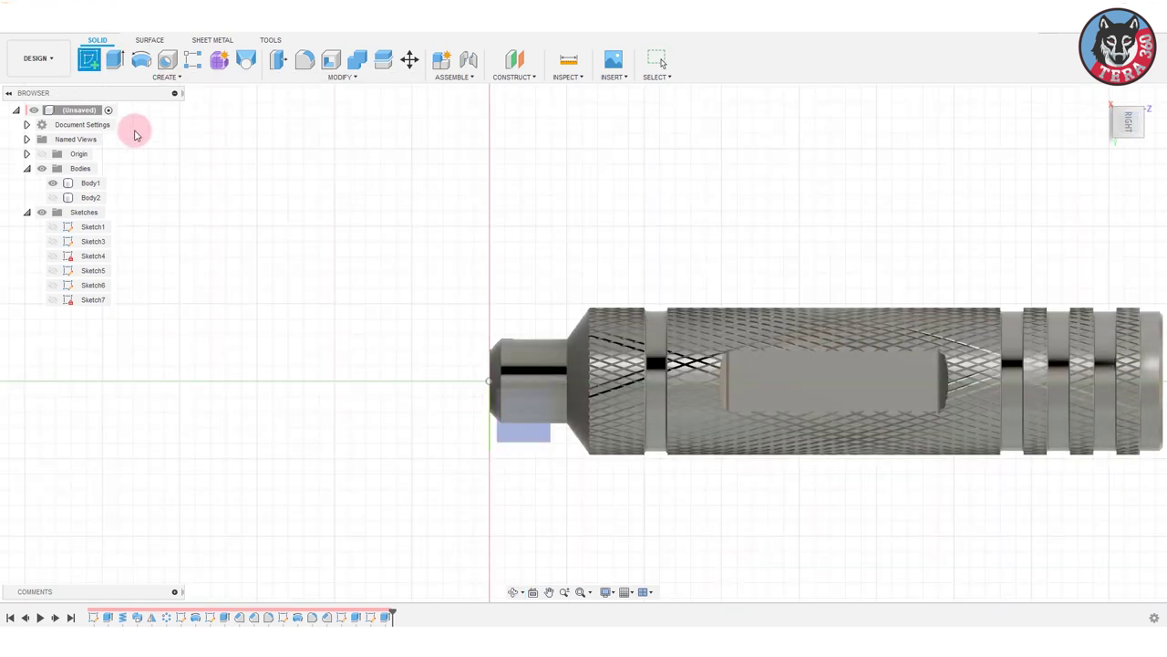
{"action": "left_click", "coordinate": [516, 436]}
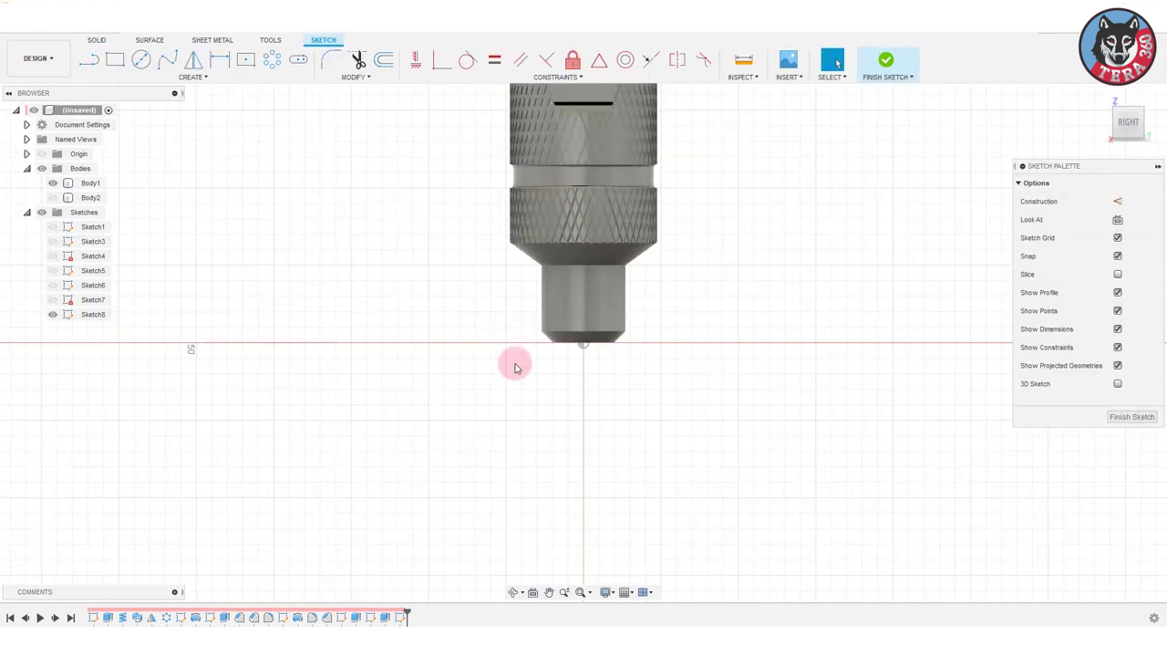
{"action": "key", "text": "l"}
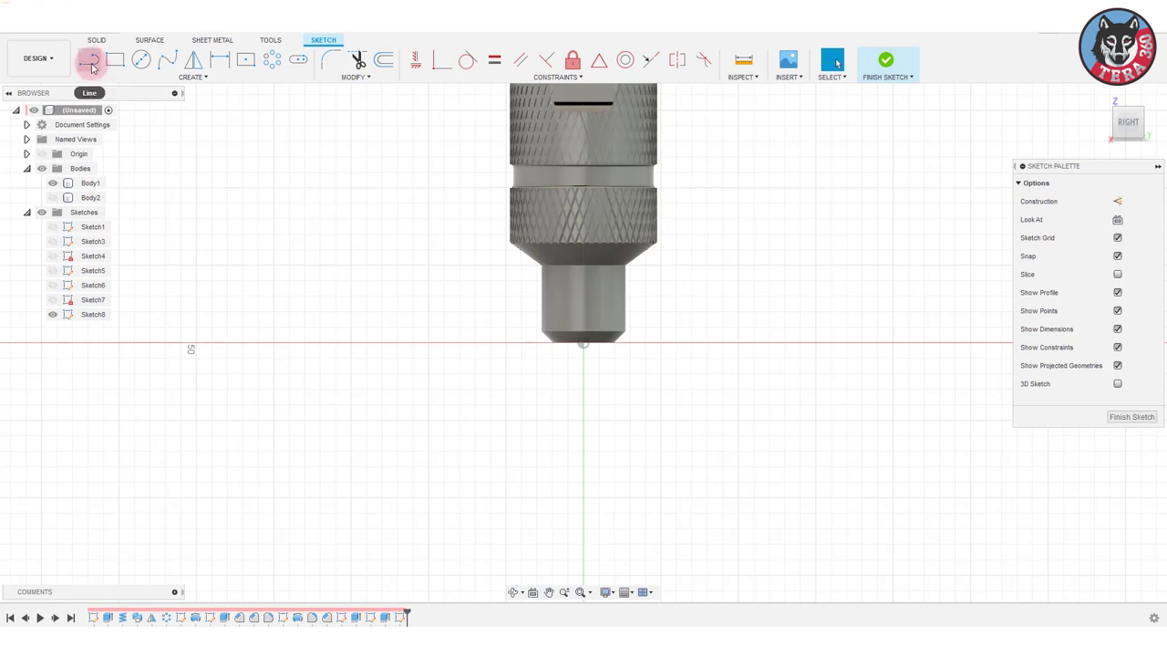
{"action": "scroll", "coordinate": [585, 335], "scroll_direction": "up", "scroll_amount": 5}
{"action": "left_click", "coordinate": [584, 335]}
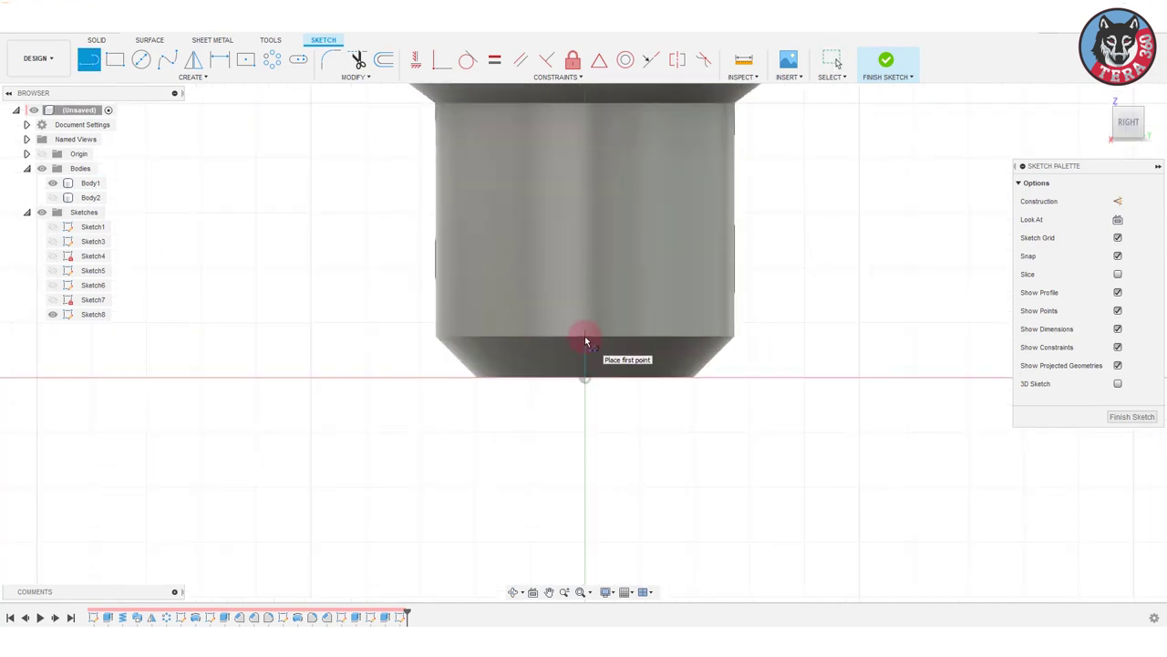
{"action": "left_click", "coordinate": [584, 103]}
{"action": "key", "text": "Escape"}
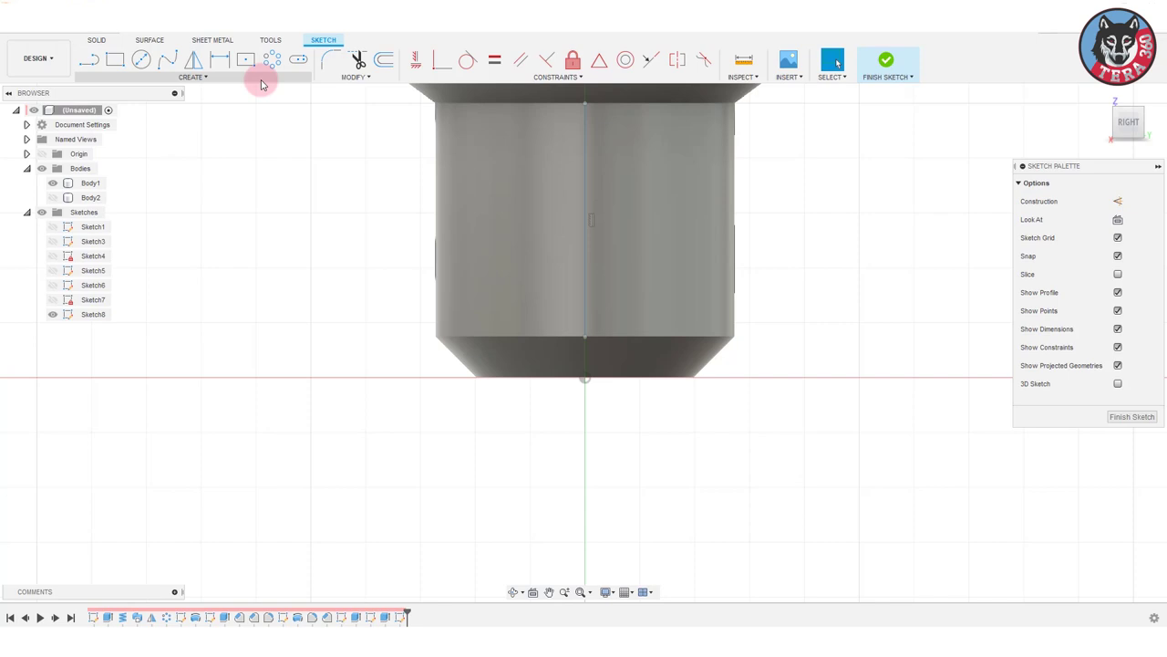
{"action": "left_click", "coordinate": [141, 59]}
{"action": "left_click", "coordinate": [586, 220]}
{"action": "type", "text": "4"}
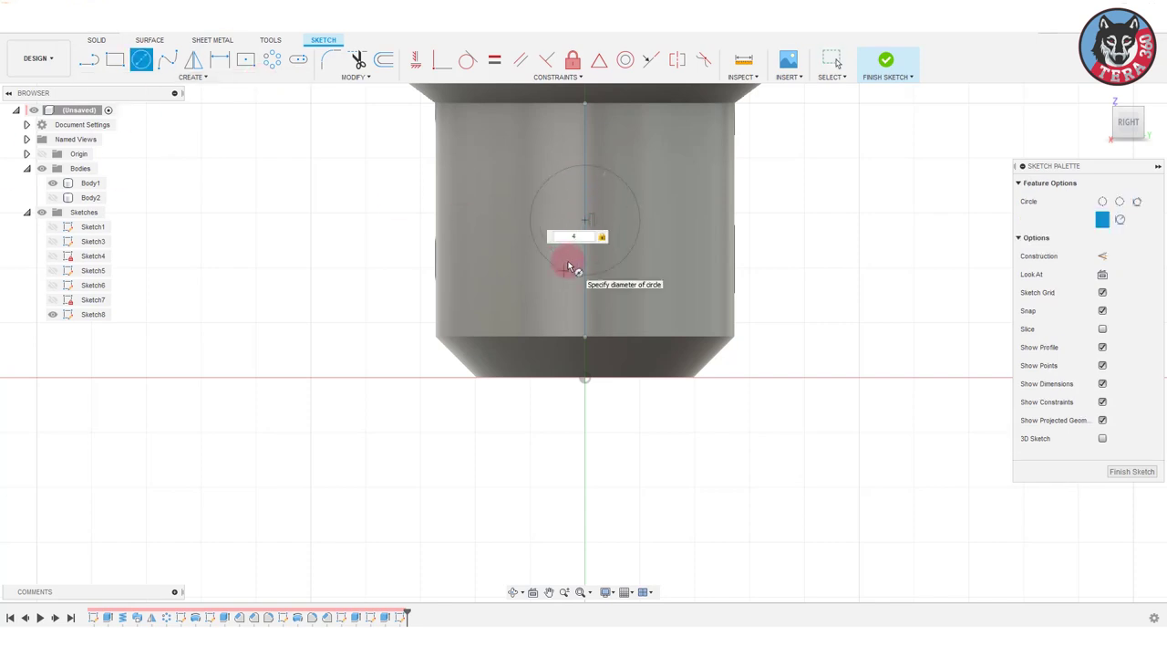
{"action": "key", "text": "Return"}
{"action": "key", "text": "Escape"}
{"action": "left_click", "coordinate": [87, 39]}
Cut both circle halves through the shaft to form the 4 mm cross hole.
{"action": "left_click", "coordinate": [633, 380]}
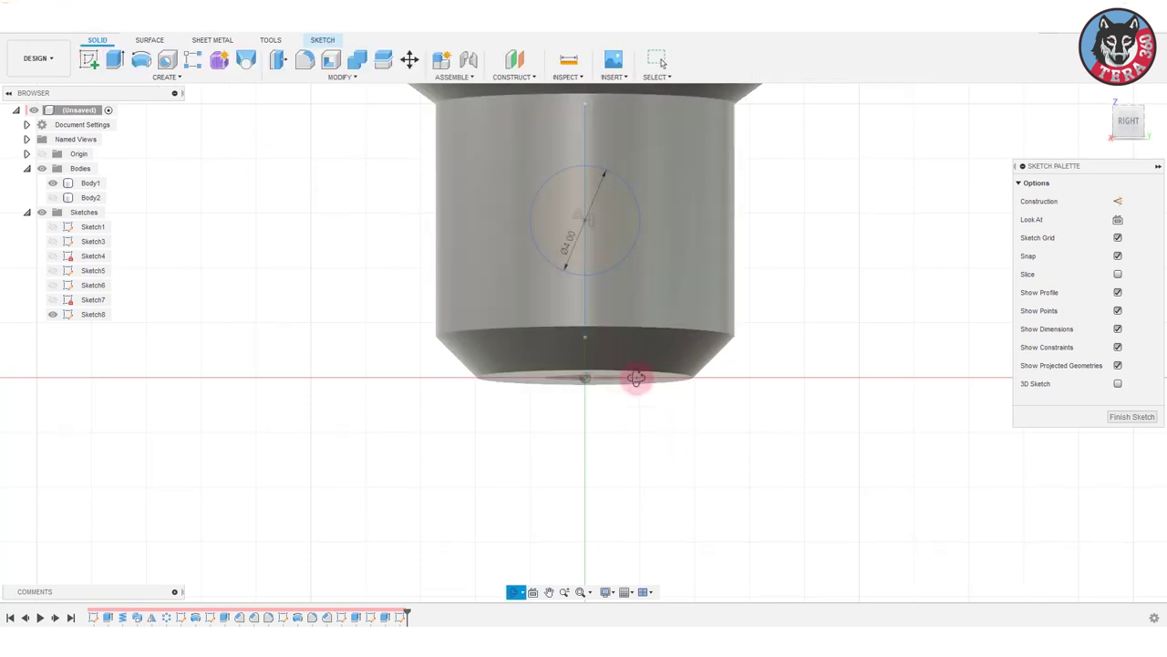
{"action": "mouse_move", "coordinate": [633, 381]}
{"action": "middle_mouse_down", "text": "shift"}
{"action": "mouse_move", "coordinate": [633, 349]}
{"action": "mouse_move", "coordinate": [601, 290]}
{"action": "middle_mouse_up", "text": "shift"}
{"action": "left_click", "coordinate": [601, 286]}
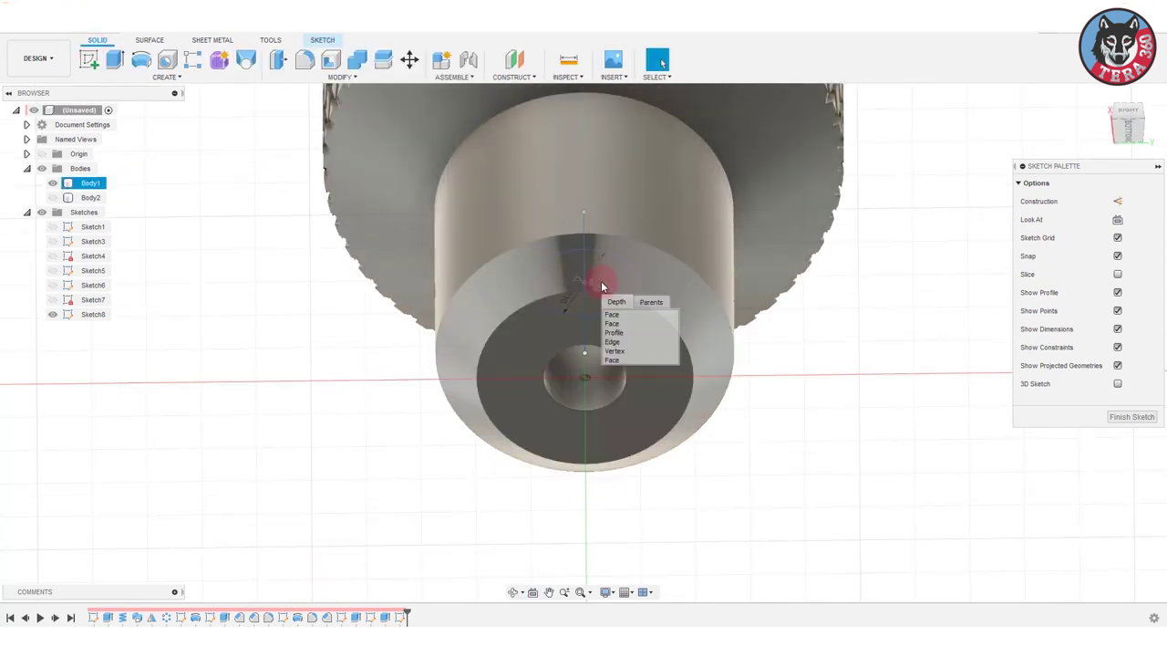
{"action": "key", "text": "e"}
{"action": "left_click", "coordinate": [569, 275]}
{"action": "left_click_drag", "start_coordinate": [556, 274], "coordinate": [553, 119]}
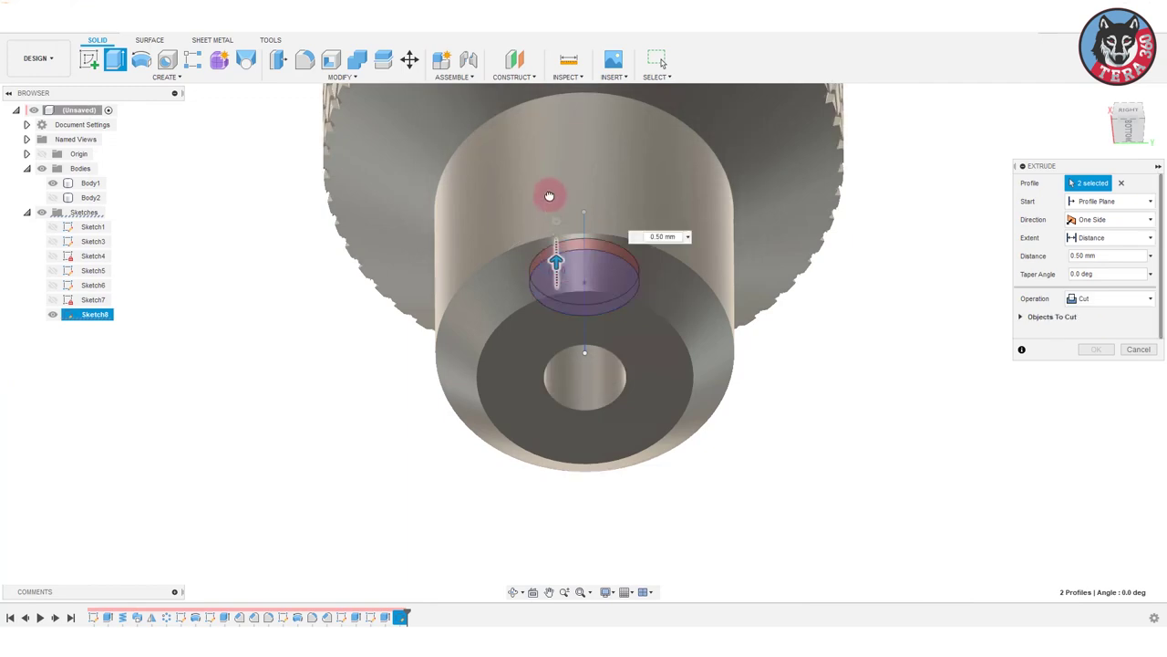
{"action": "left_click", "coordinate": [1095, 349]}
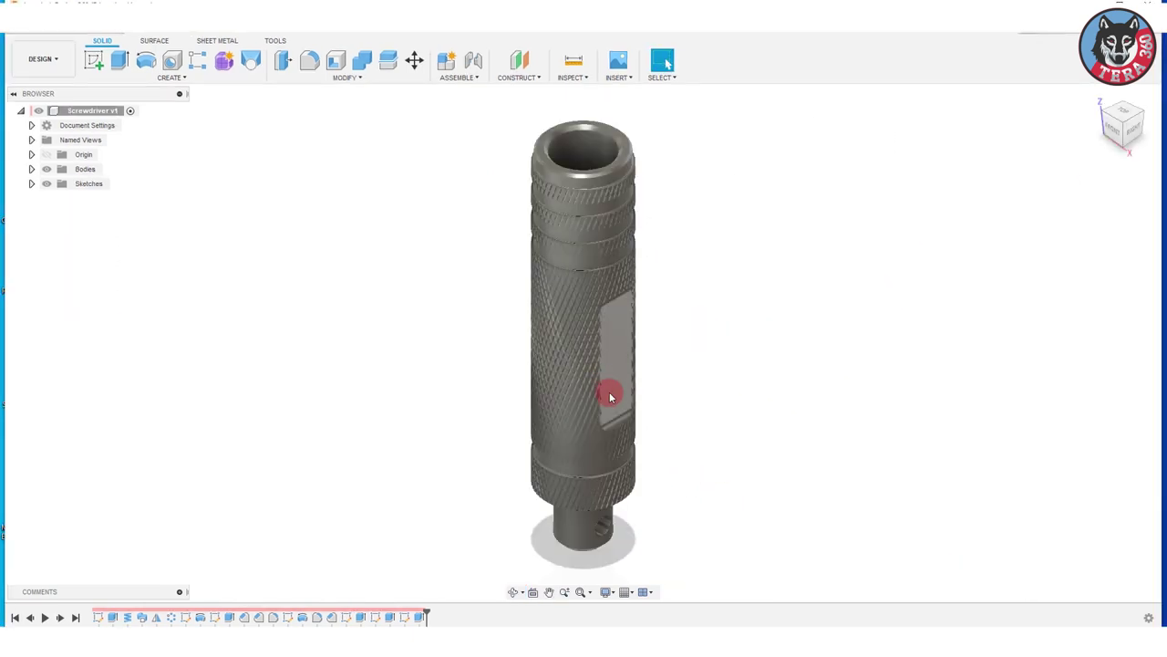
Open the Appearance panel and locate the Paint - Enamel Glossy (Yellow) swatch.
{"action": "right_click", "coordinate": [609, 391]}
{"action": "key", "text": "Escape"}
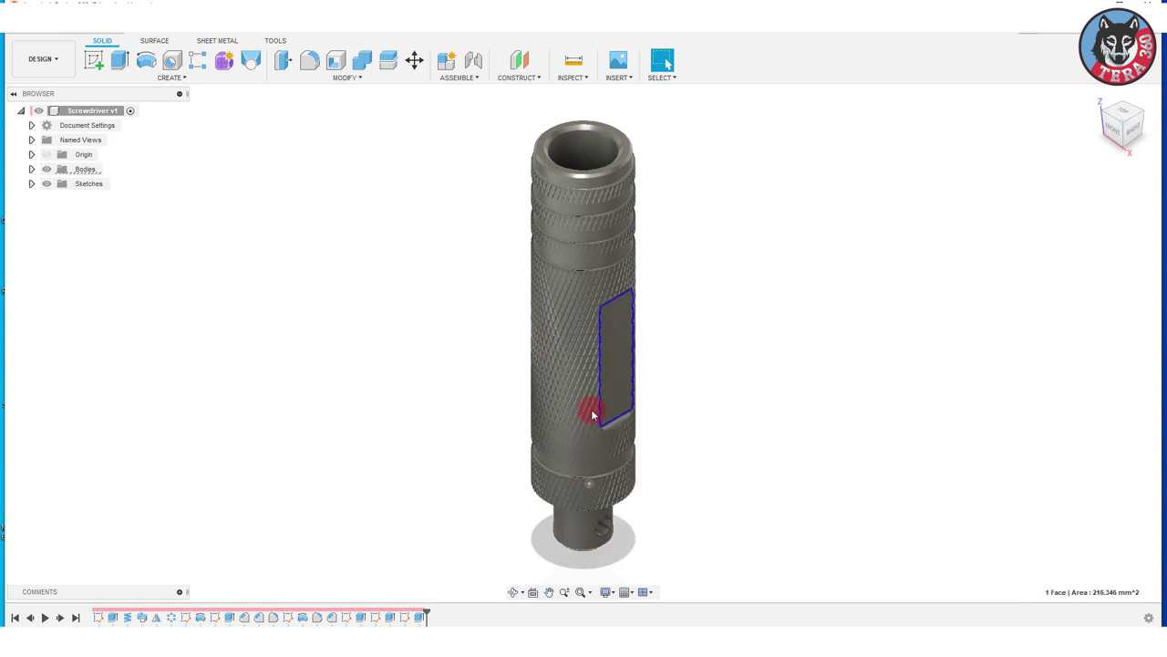
{"action": "key", "text": "a"}
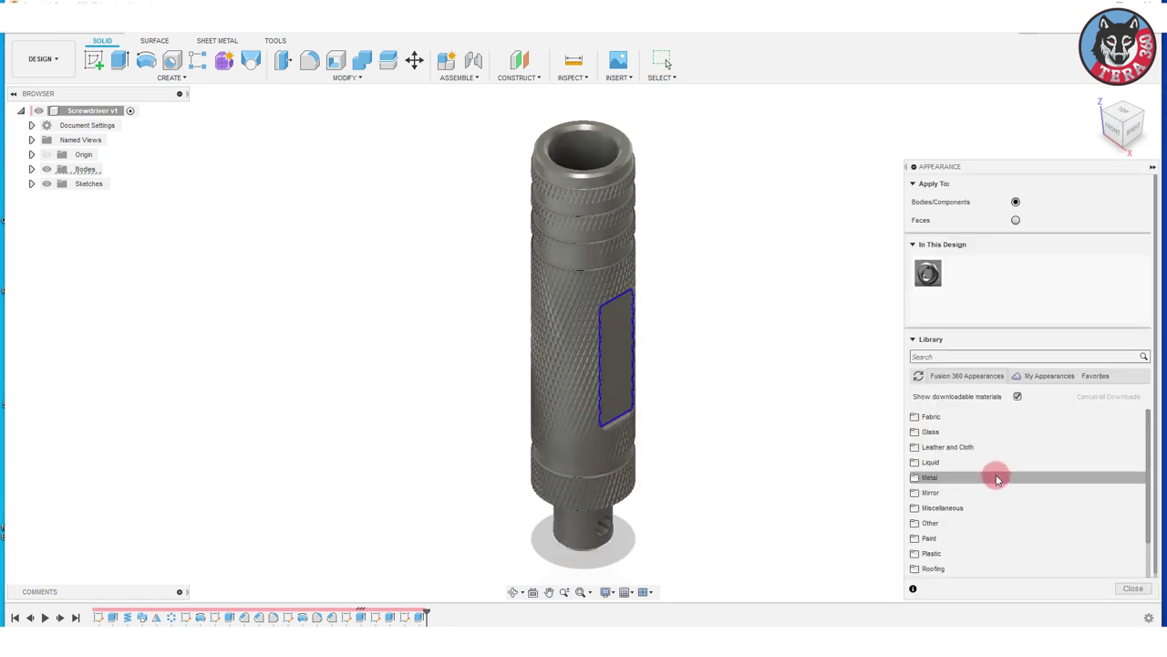
{"action": "left_click", "coordinate": [929, 538]}
{"action": "scroll", "coordinate": [939, 463], "scroll_direction": "down", "scroll_amount": 2}
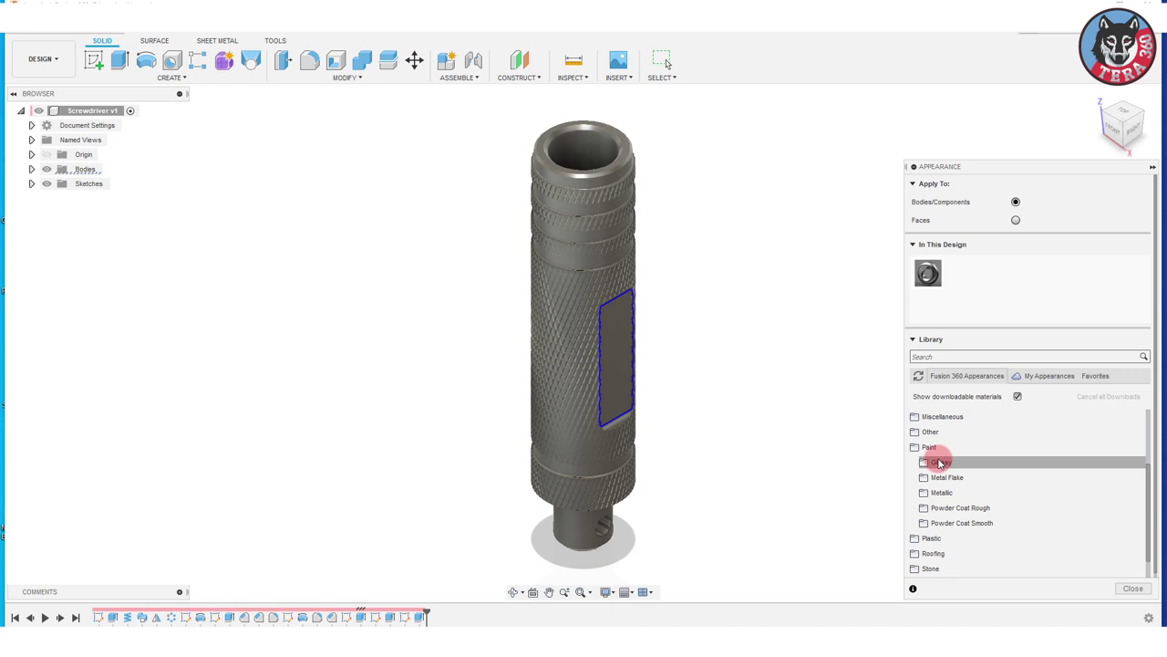
{"action": "left_click", "coordinate": [940, 463]}
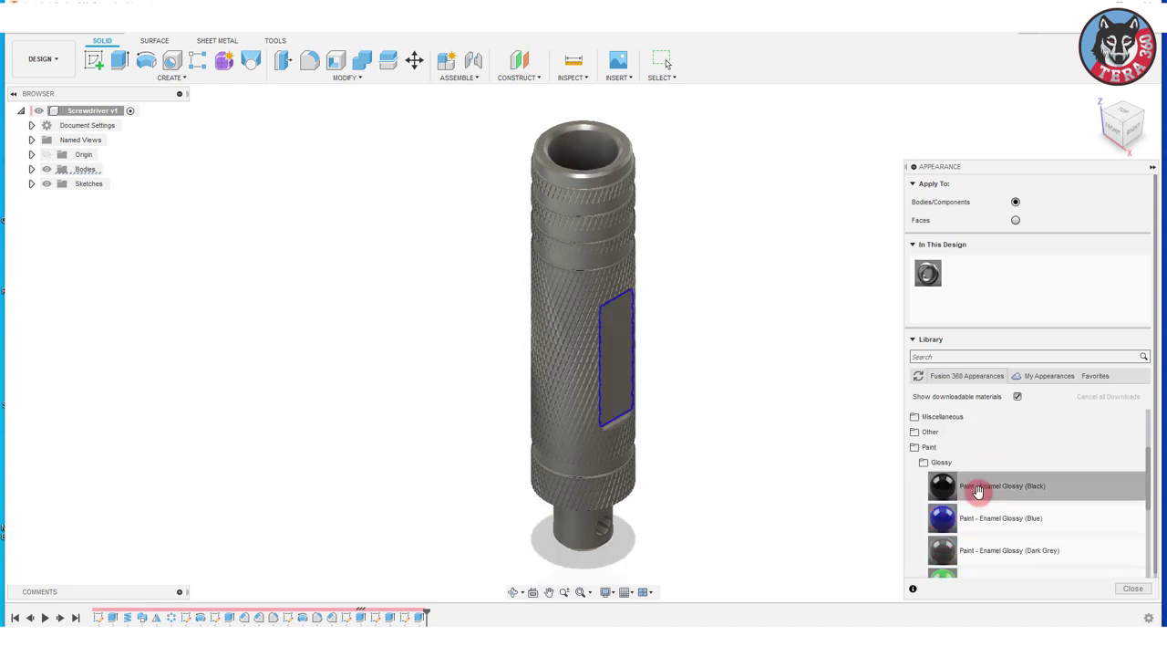
{"action": "left_click_drag", "start_coordinate": [977, 490], "coordinate": [959, 272]}
{"action": "scroll", "coordinate": [967, 459], "scroll_direction": "down", "scroll_amount": 3}
{"action": "left_click_drag", "start_coordinate": [942, 489], "coordinate": [993, 273]}
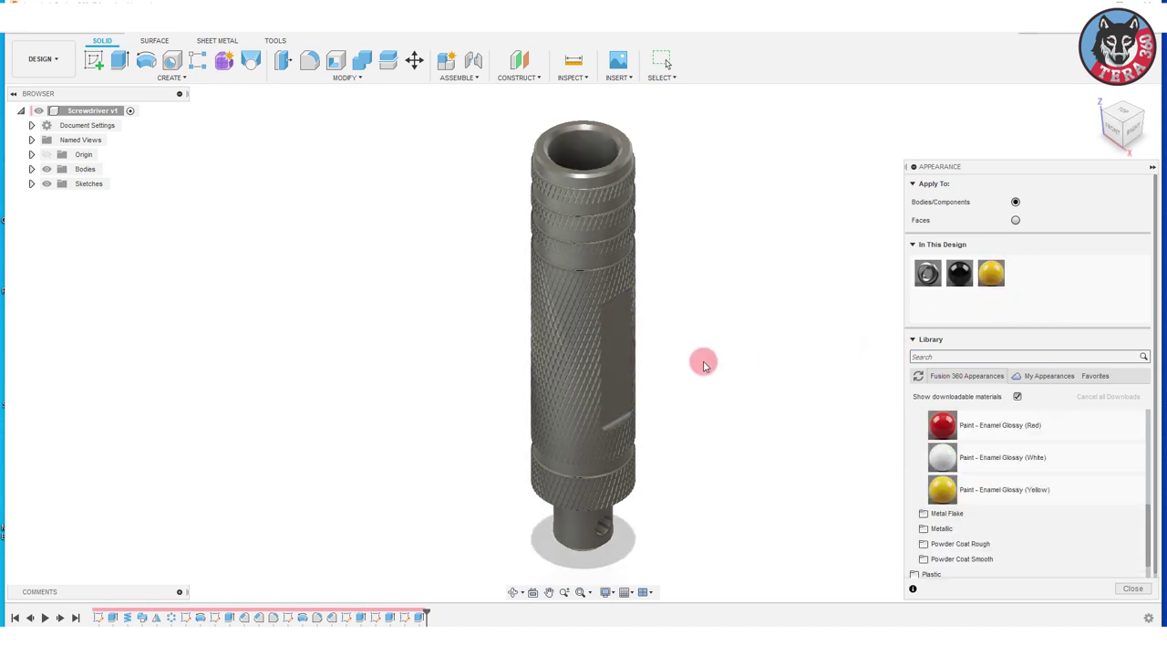
Paint the handle's smooth ring bands with glossy yellow enamel.
{"action": "middle_click_drag", "start_coordinate": [679, 370], "coordinate": [651, 326], "text": "shift"}
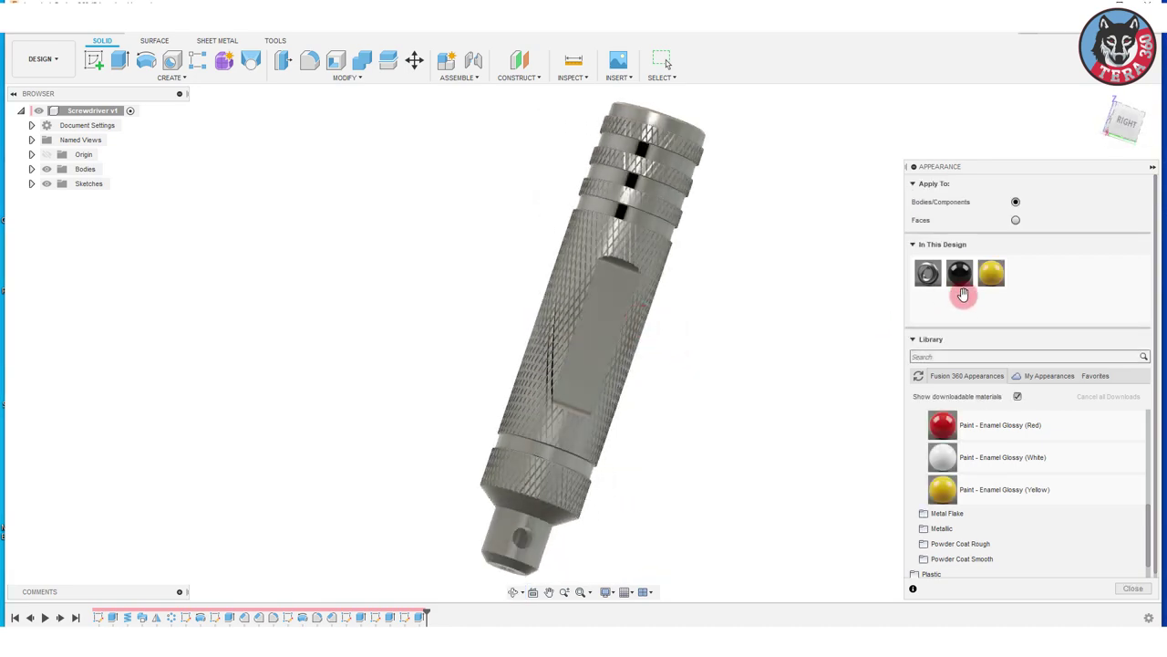
{"action": "left_click_drag", "start_coordinate": [991, 273], "coordinate": [652, 191]}
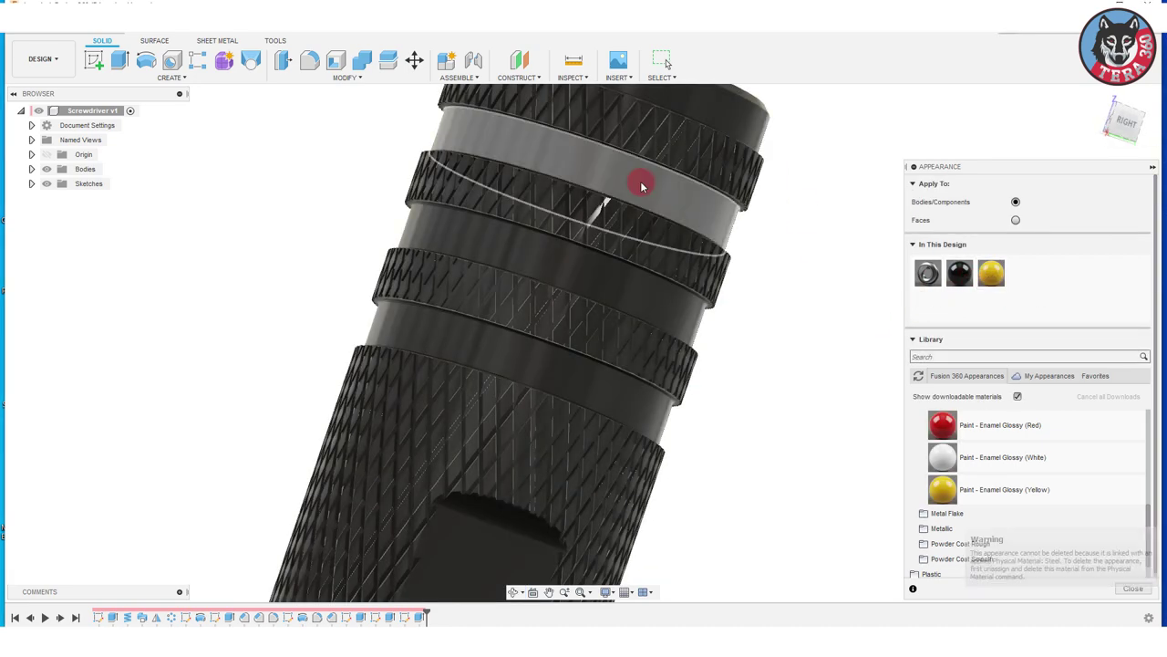
{"action": "left_click_drag", "start_coordinate": [991, 273], "coordinate": [599, 265]}
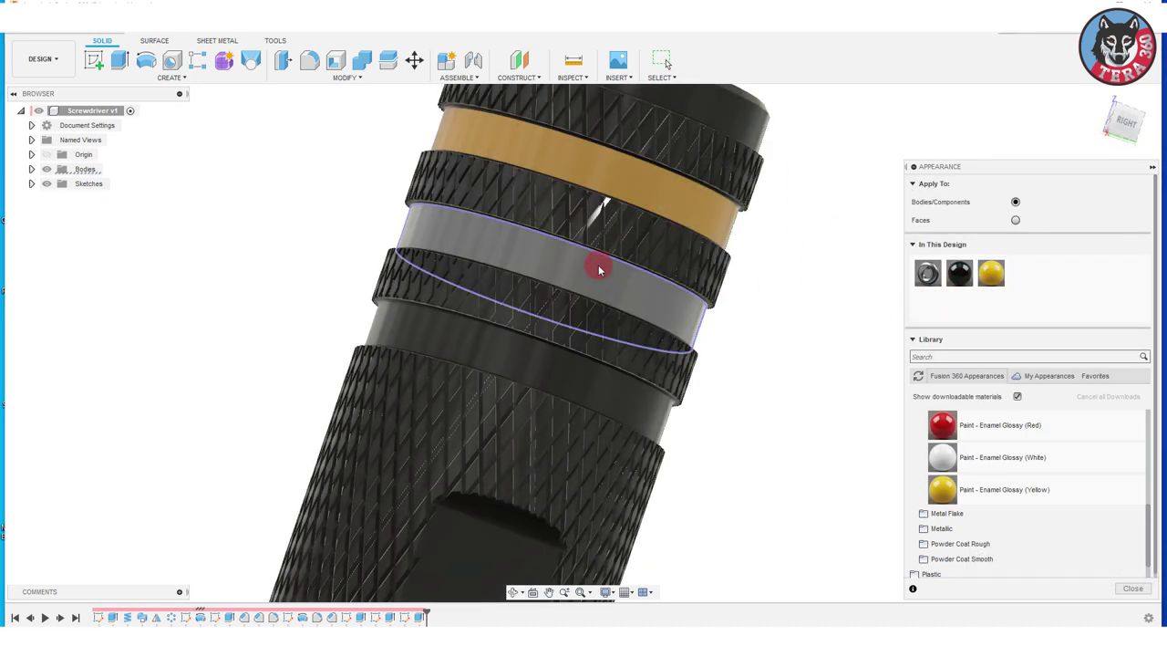
{"action": "mouse_move", "coordinate": [991, 272]}
{"action": "left_mouse_down"}
{"action": "mouse_move", "coordinate": [948, 316]}
{"action": "mouse_move", "coordinate": [555, 425]}
{"action": "left_mouse_up"}
{"action": "scroll", "coordinate": [633, 425], "scroll_direction": "down", "scroll_amount": 5}
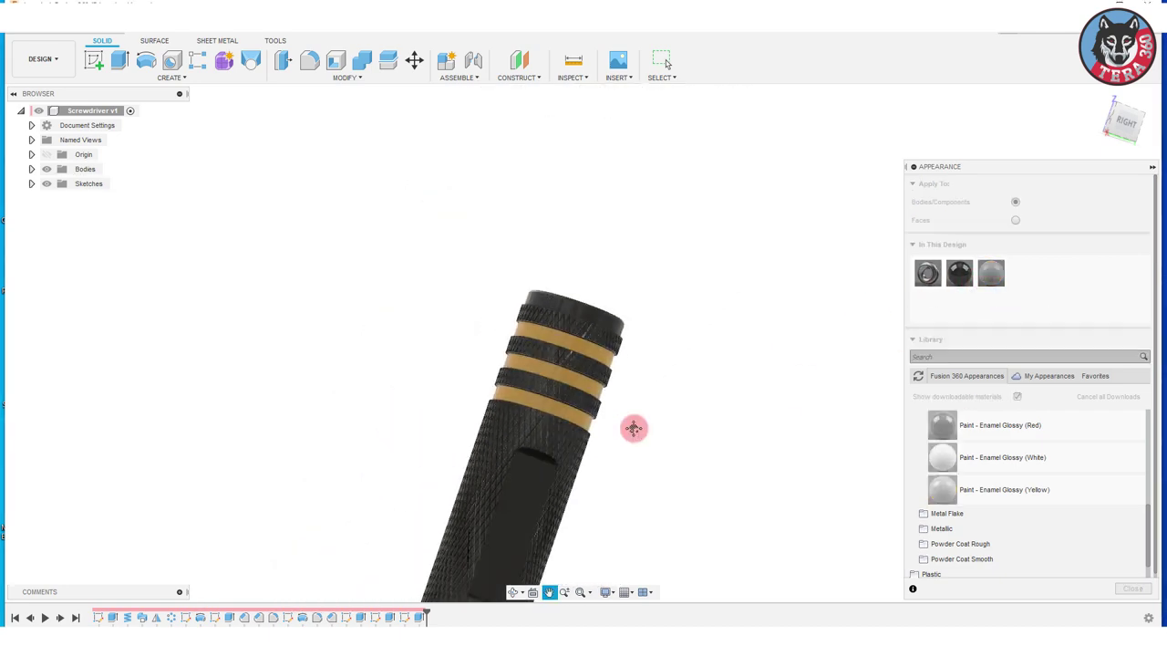
{"action": "middle_click_drag", "start_coordinate": [633, 425], "coordinate": [723, 203]}
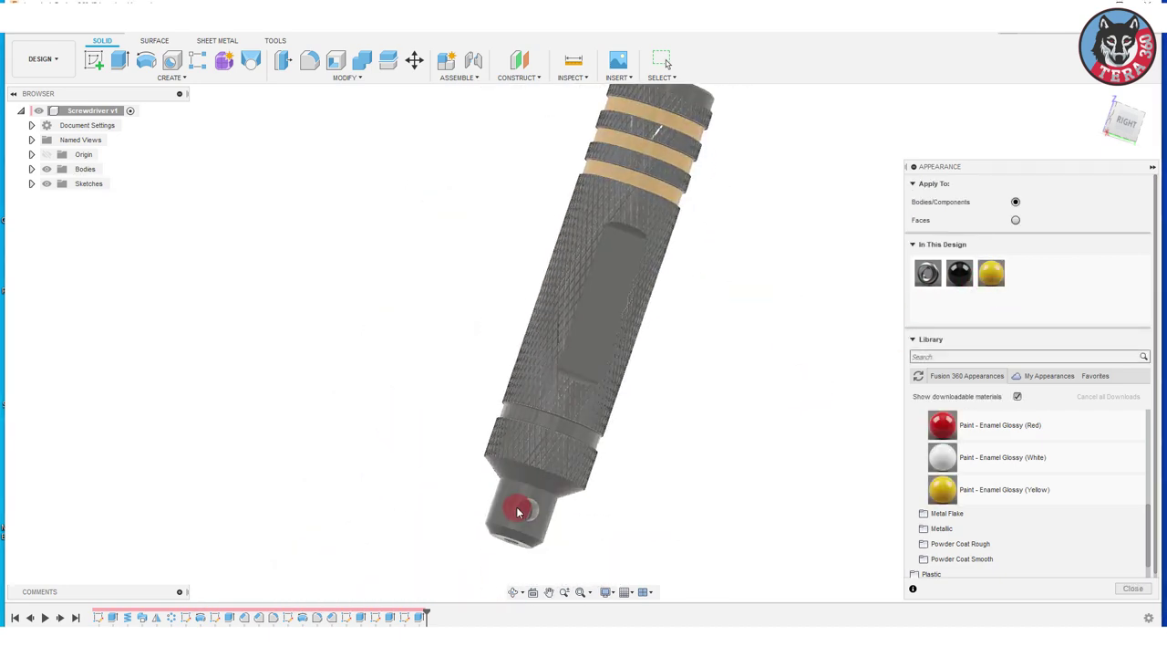
Paint the tip, its collar ring and tip end face yellow, then close the Appearance panel.
{"action": "left_click_drag", "start_coordinate": [991, 273], "coordinate": [552, 507]}
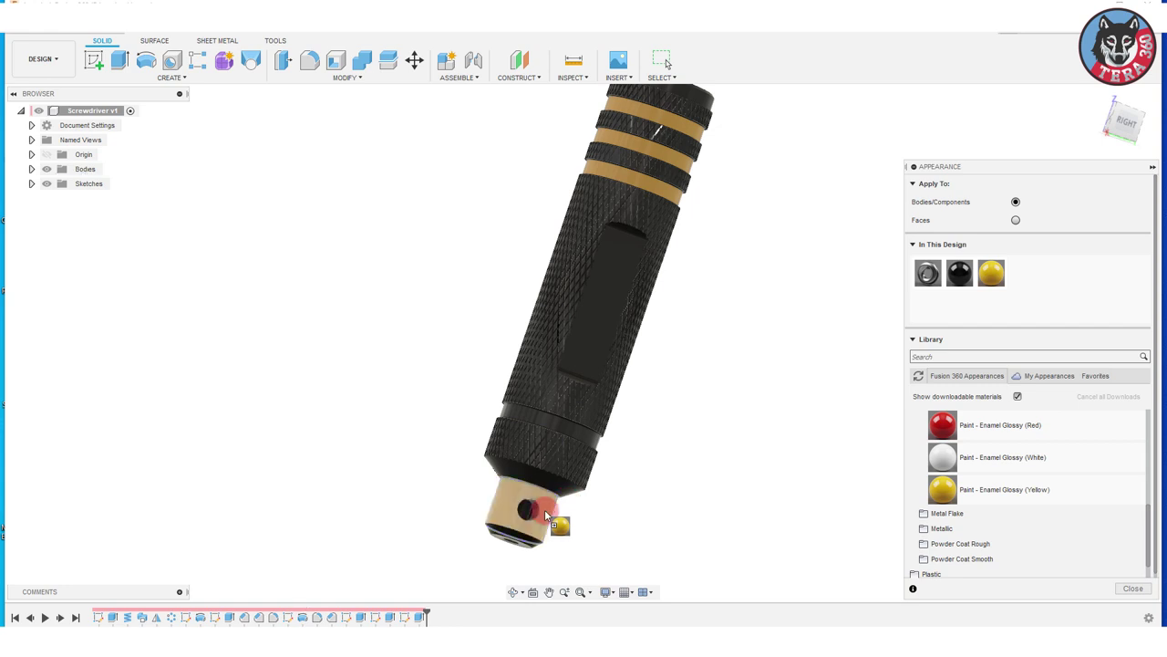
{"action": "middle_click_drag", "start_coordinate": [647, 495], "coordinate": [609, 468], "text": "shift"}
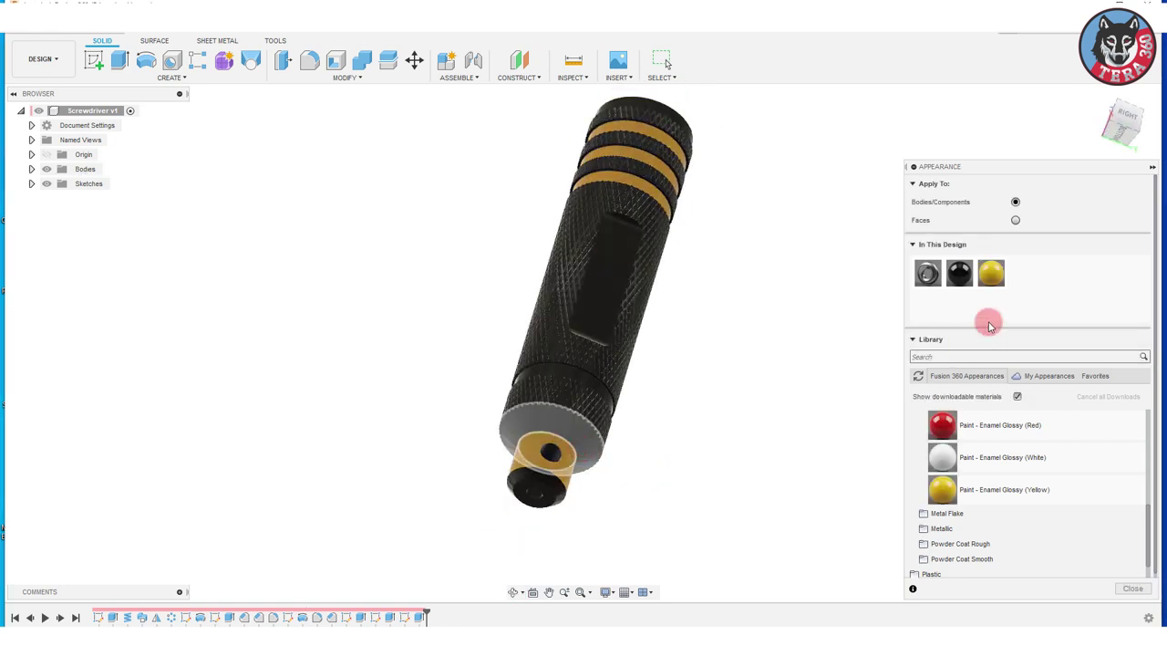
{"action": "left_click_drag", "start_coordinate": [991, 273], "coordinate": [578, 434]}
{"action": "left_click", "coordinate": [560, 492]}
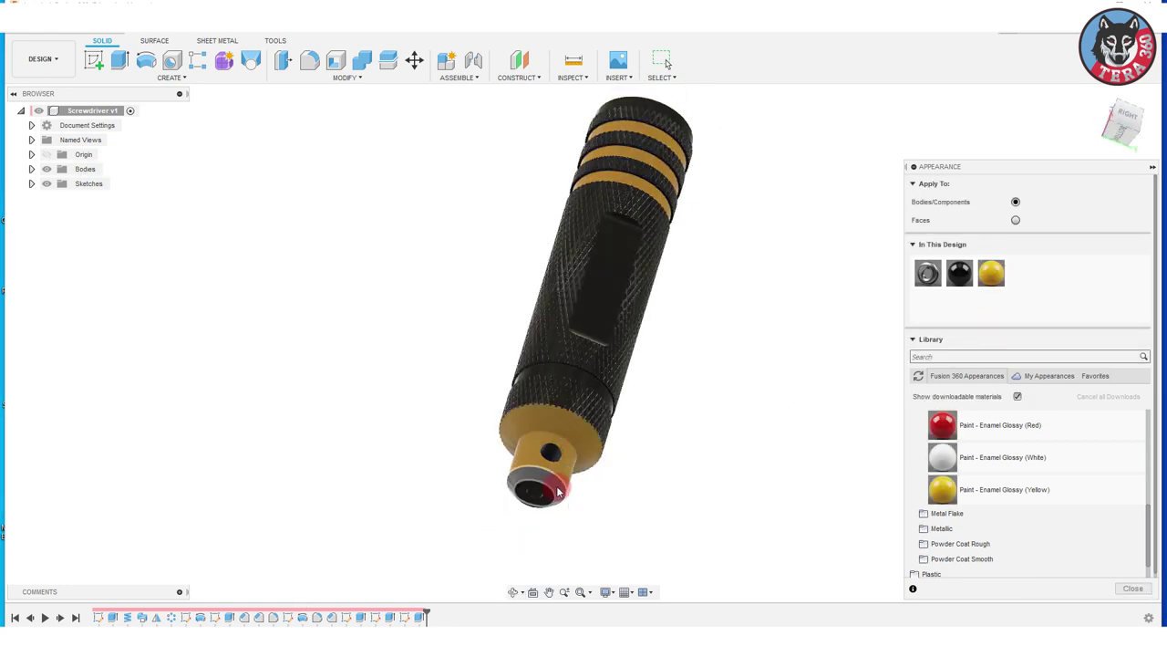
{"action": "left_click_drag", "start_coordinate": [991, 273], "coordinate": [565, 497]}
{"action": "mouse_move", "coordinate": [596, 487]}
{"action": "middle_mouse_down", "text": "shift"}
{"action": "mouse_move", "coordinate": [672, 429]}
{"action": "mouse_move", "coordinate": [663, 481]}
{"action": "middle_mouse_up", "text": "shift"}
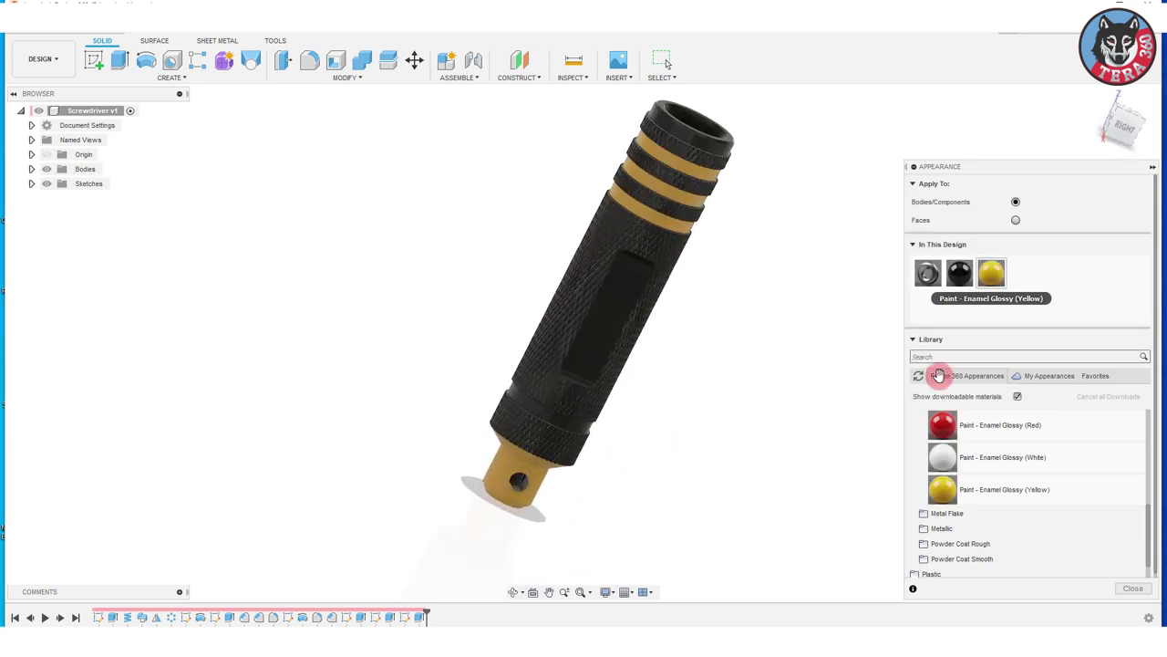
{"action": "mouse_move", "coordinate": [691, 388]}
{"action": "middle_mouse_down", "text": "shift"}
{"action": "mouse_move", "coordinate": [696, 373]}
{"action": "mouse_move", "coordinate": [842, 347]}
{"action": "mouse_move", "coordinate": [912, 319]}
{"action": "middle_mouse_up", "text": "shift"}
{"action": "middle_click_drag", "start_coordinate": [829, 308], "coordinate": [921, 383], "text": "shift"}
{"action": "left_click", "coordinate": [1133, 588]}
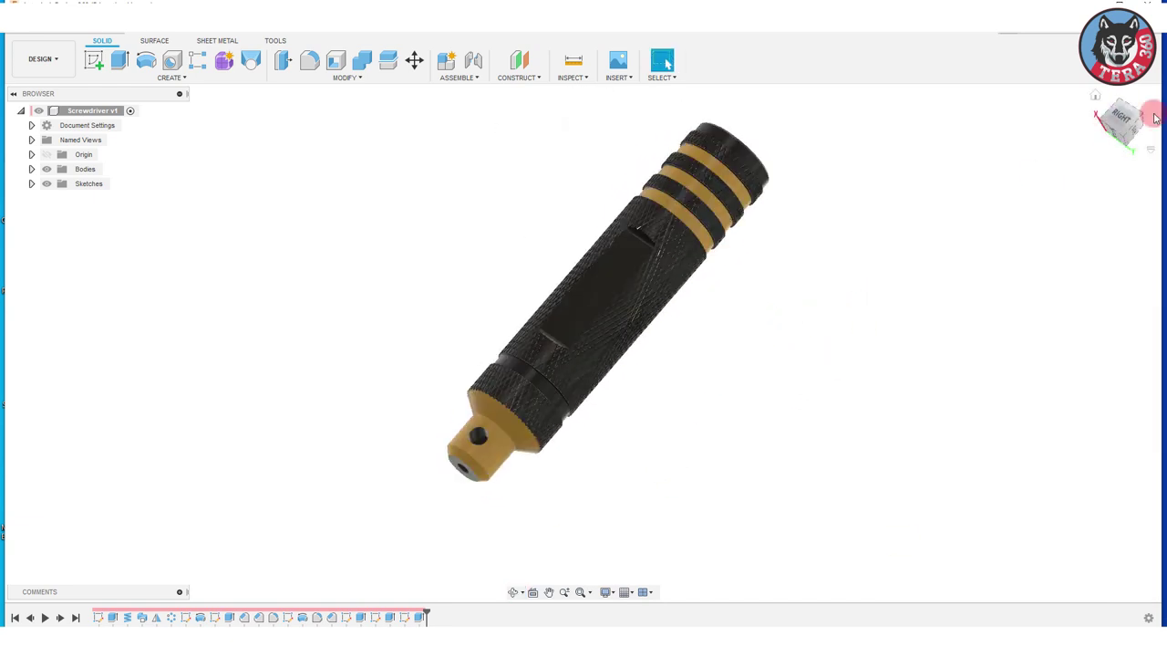
Orient the view to the right side and start a sketch on the handle's flat face.
{"action": "left_click", "coordinate": [1102, 138]}
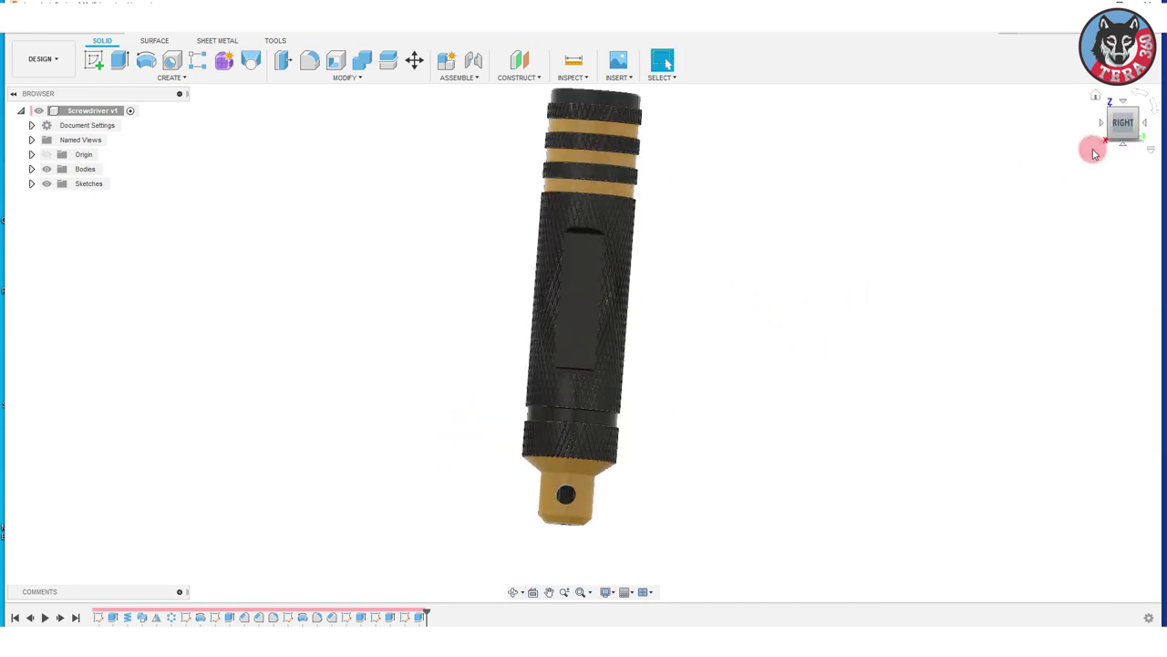
{"action": "left_click", "coordinate": [1153, 108]}
{"action": "left_click", "coordinate": [99, 68]}
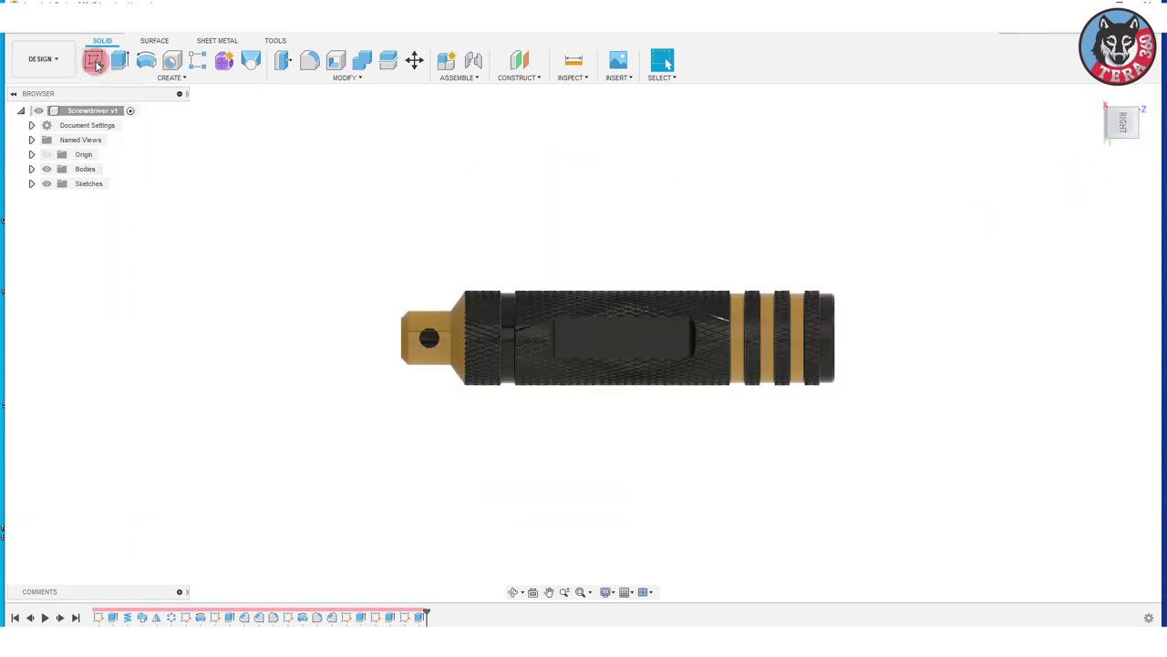
{"action": "left_click", "coordinate": [613, 346]}
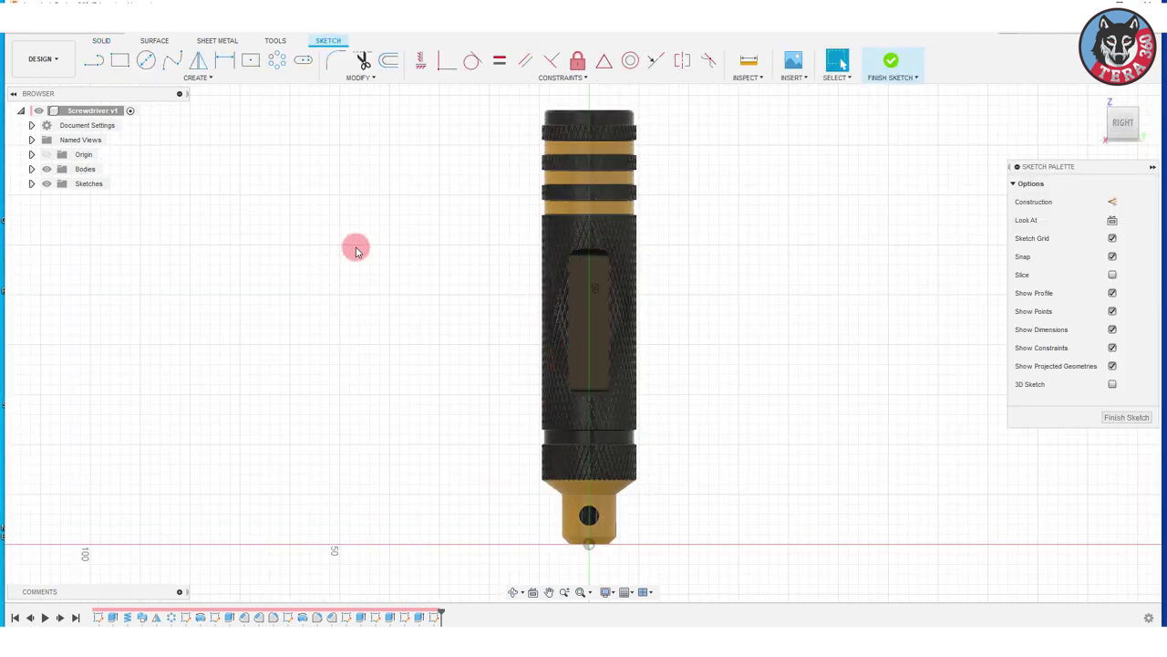
Add 'Tera 360' sketch text in a new font, rotated vertical onto the flat recess.
{"action": "left_click", "coordinate": [197, 77]}
{"action": "left_click", "coordinate": [101, 232]}
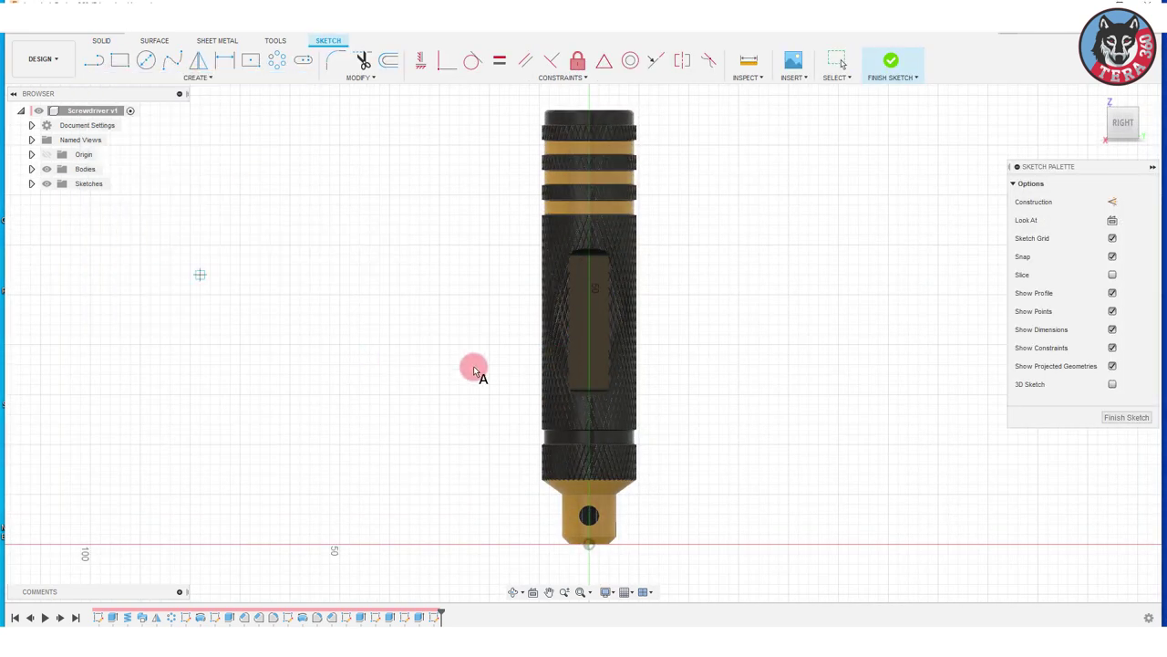
{"action": "left_click", "coordinate": [689, 345]}
{"action": "type", "text": "Tera 3"}
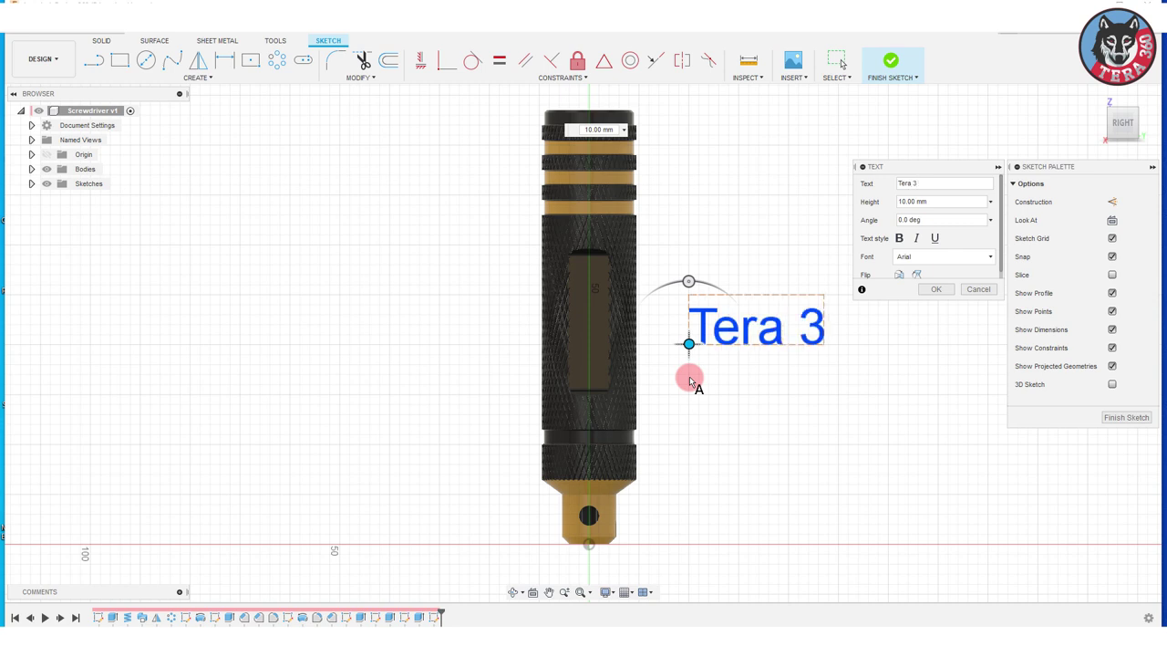
{"action": "type", "text": "60"}
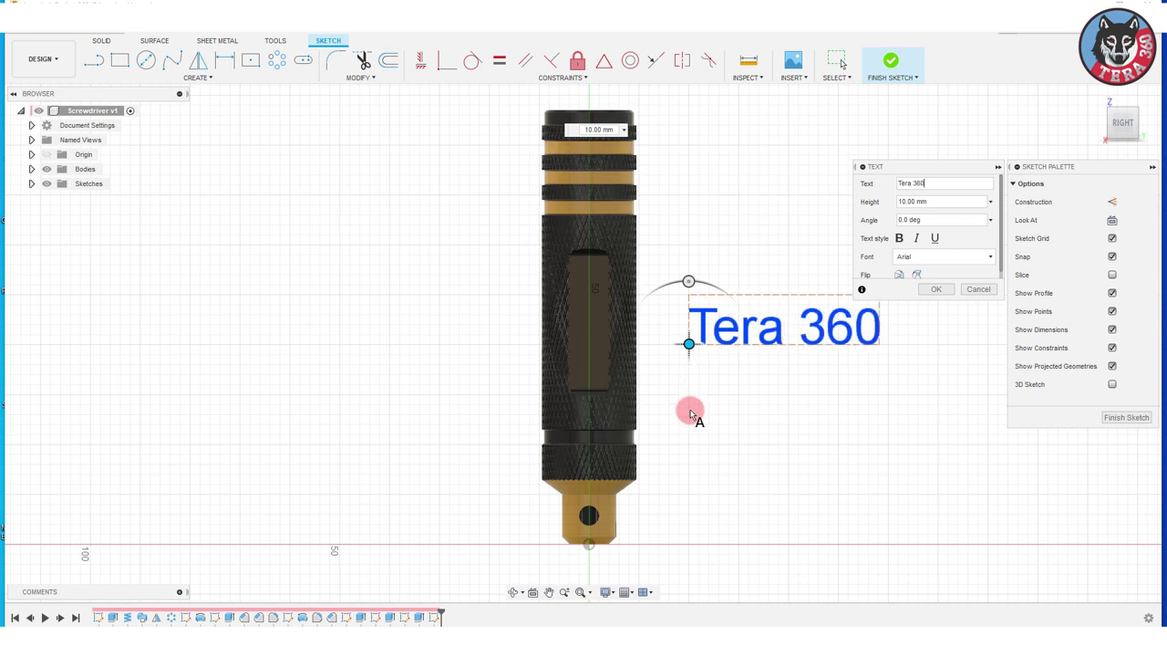
{"action": "left_click", "coordinate": [953, 258]}
{"action": "left_click", "coordinate": [974, 281]}
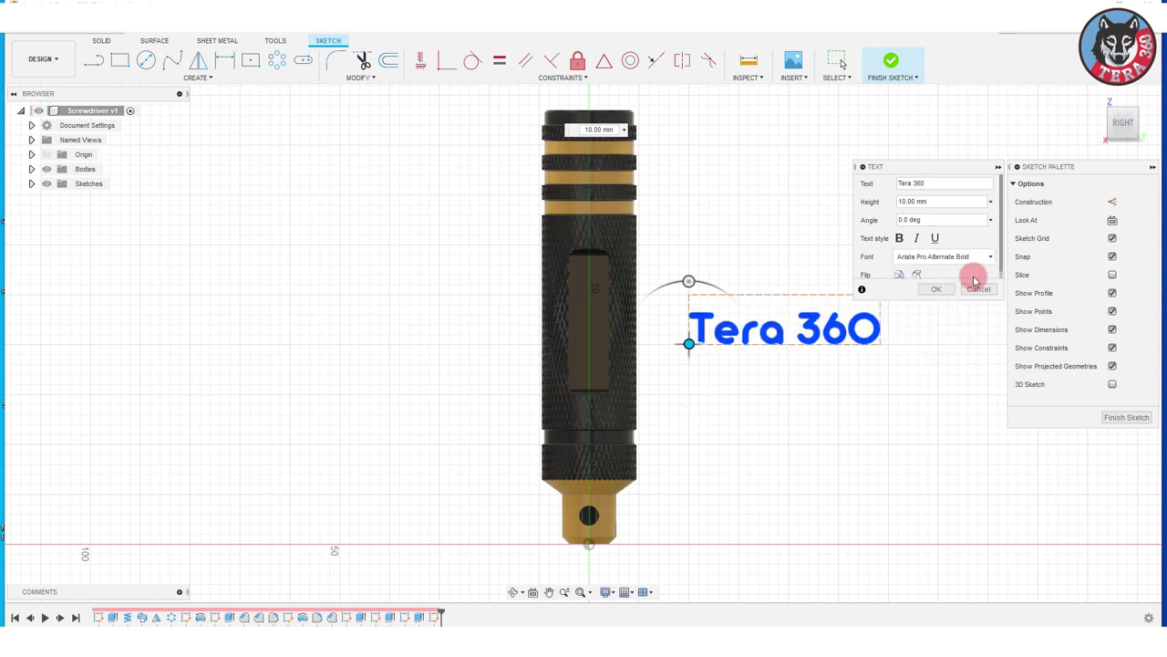
{"action": "left_click_drag", "start_coordinate": [688, 281], "coordinate": [665, 389]}
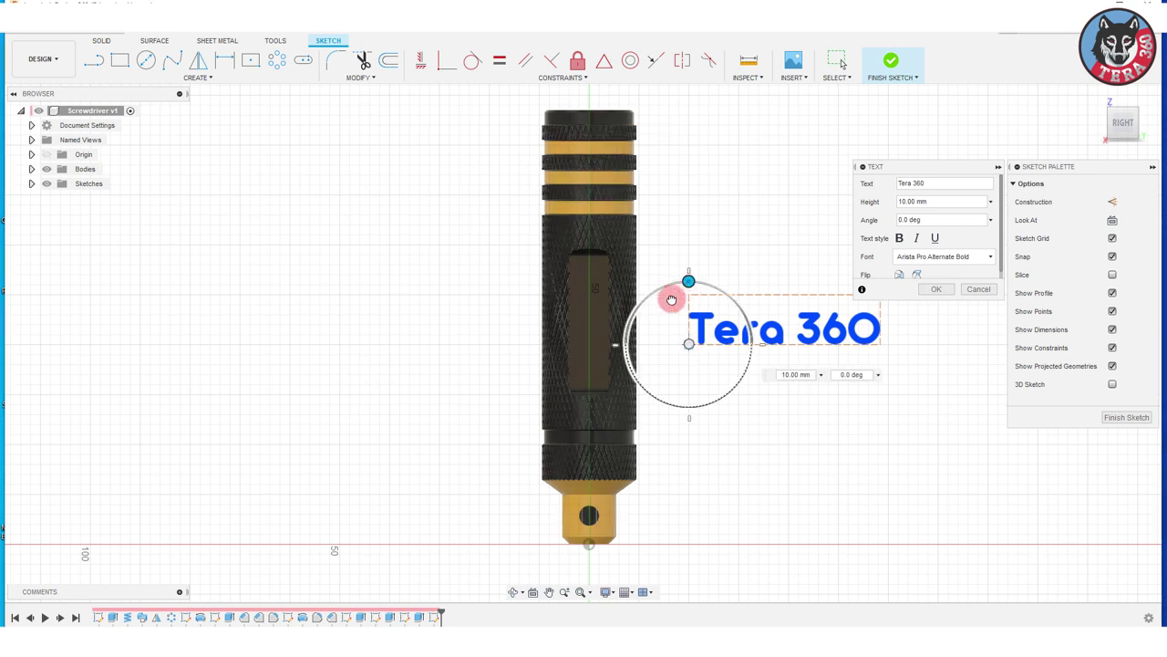
{"action": "left_click_drag", "start_coordinate": [688, 345], "coordinate": [605, 395]}
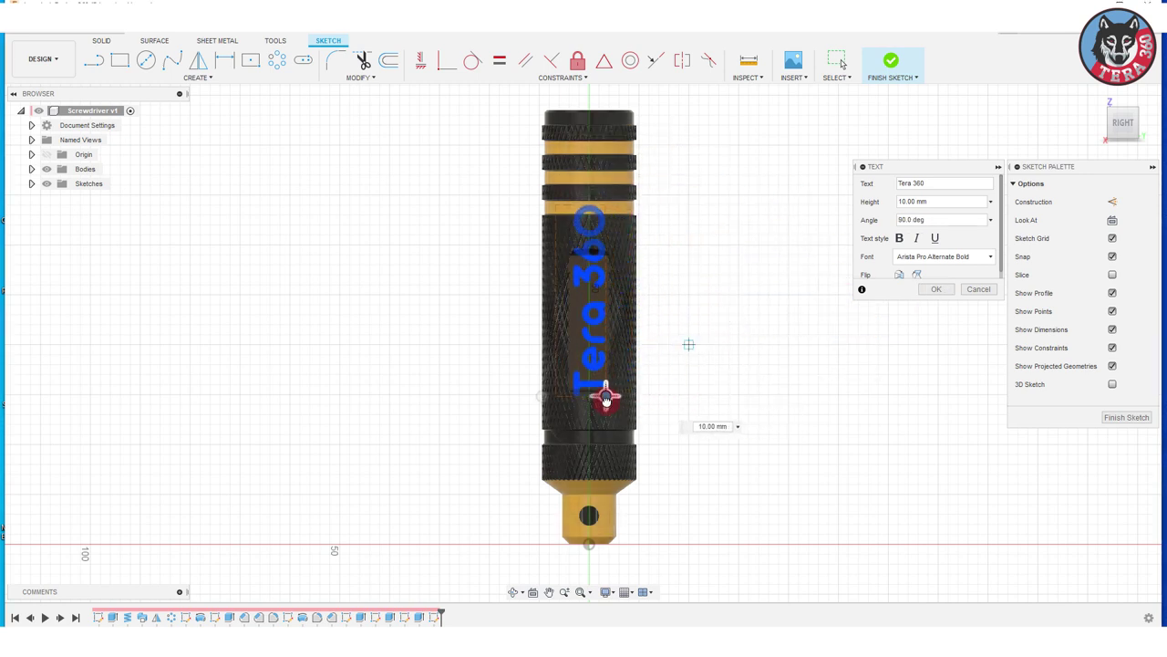
Set the text height to 6 mm, fit it in the recess, and explode it.
{"action": "left_click", "coordinate": [884, 222]}
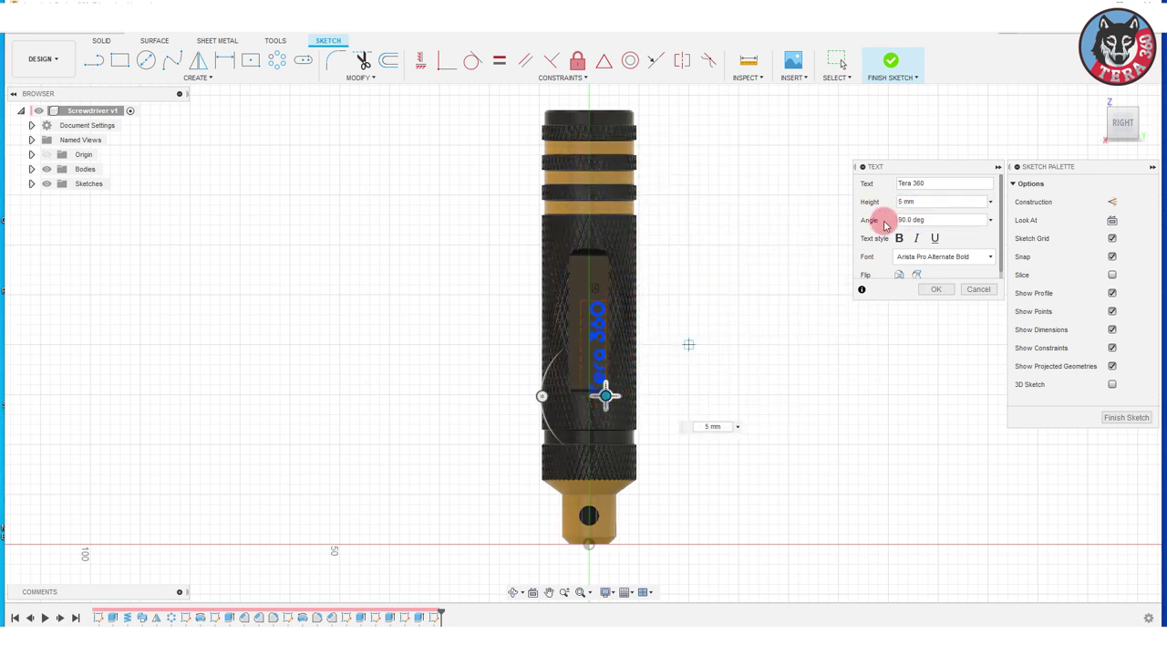
{"action": "type", "text": "6"}
{"action": "left_click_drag", "start_coordinate": [606, 395], "coordinate": [599, 380]}
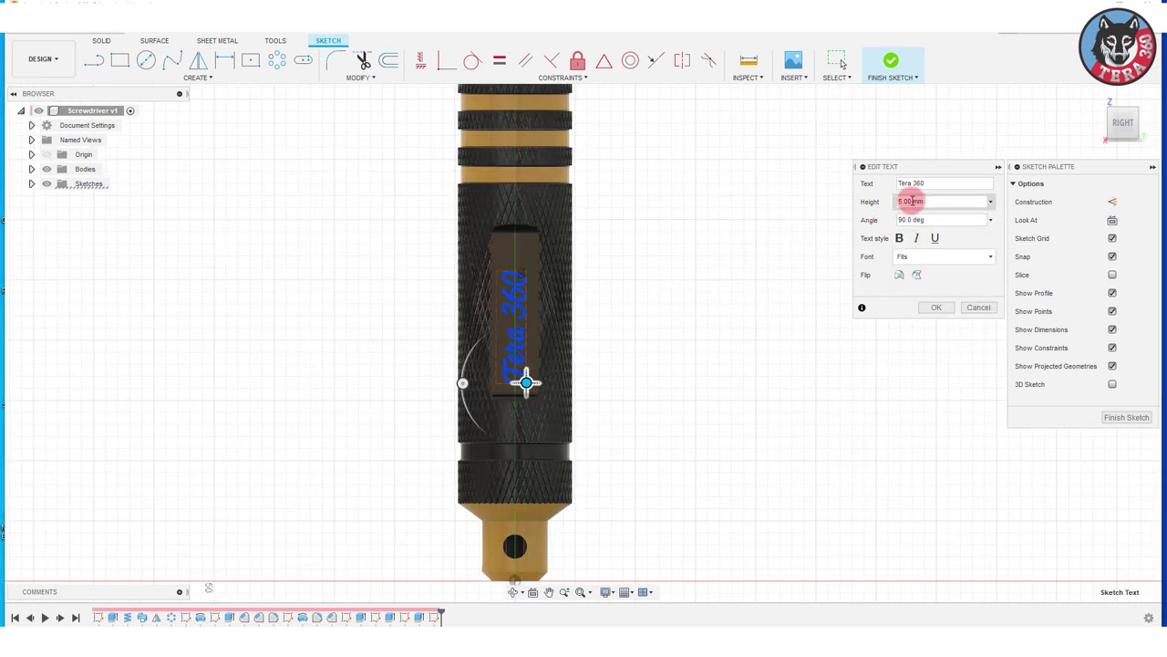
{"action": "left_click_drag", "start_coordinate": [527, 382], "coordinate": [532, 380]}
{"action": "key", "text": "Return"}
{"action": "right_click", "coordinate": [515, 370]}
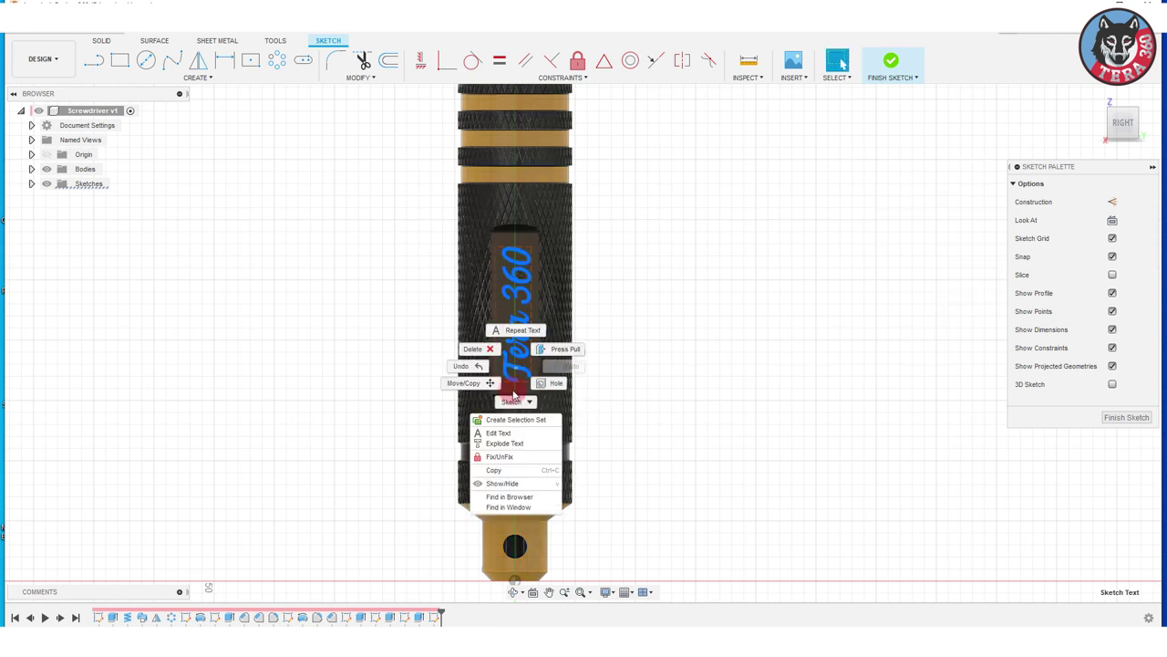
{"action": "left_click", "coordinate": [509, 445]}
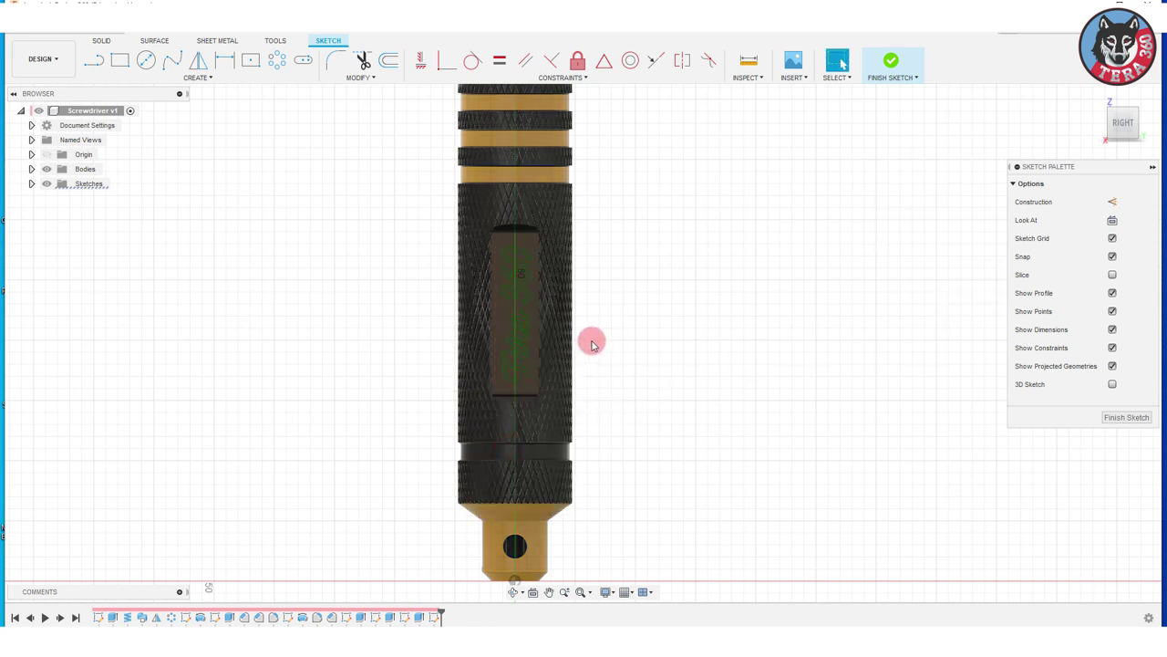
Extrude the nine 'Tera 360' letter profiles -0.2 mm as a shallow cut.
{"action": "key", "text": "e"}
{"action": "left_click", "coordinate": [515, 366]}
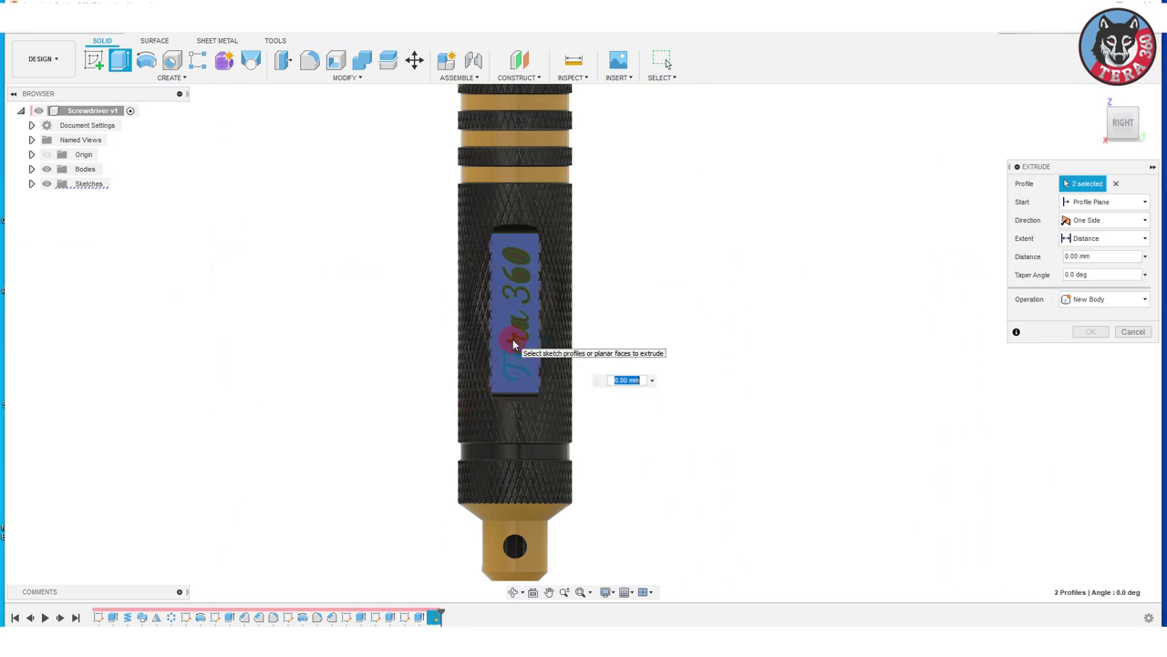
{"action": "scroll", "coordinate": [513, 338], "scroll_direction": "up", "scroll_amount": 2}
{"action": "left_click", "coordinate": [513, 337]}
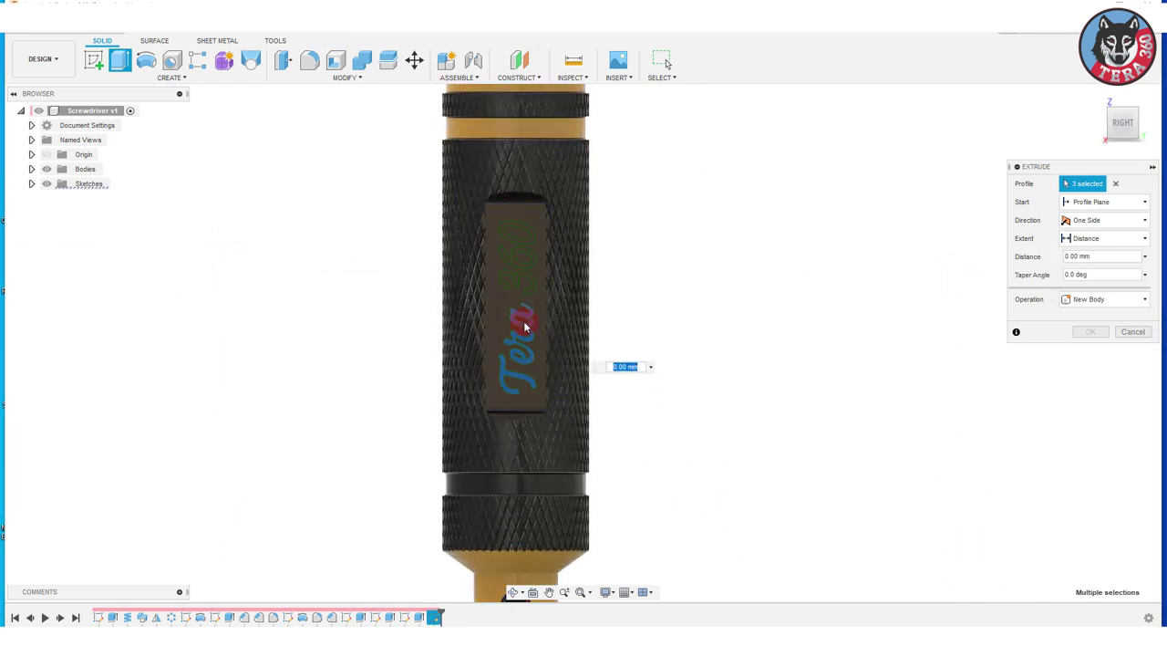
{"action": "left_click", "coordinate": [534, 284]}
{"action": "left_click", "coordinate": [531, 342]}
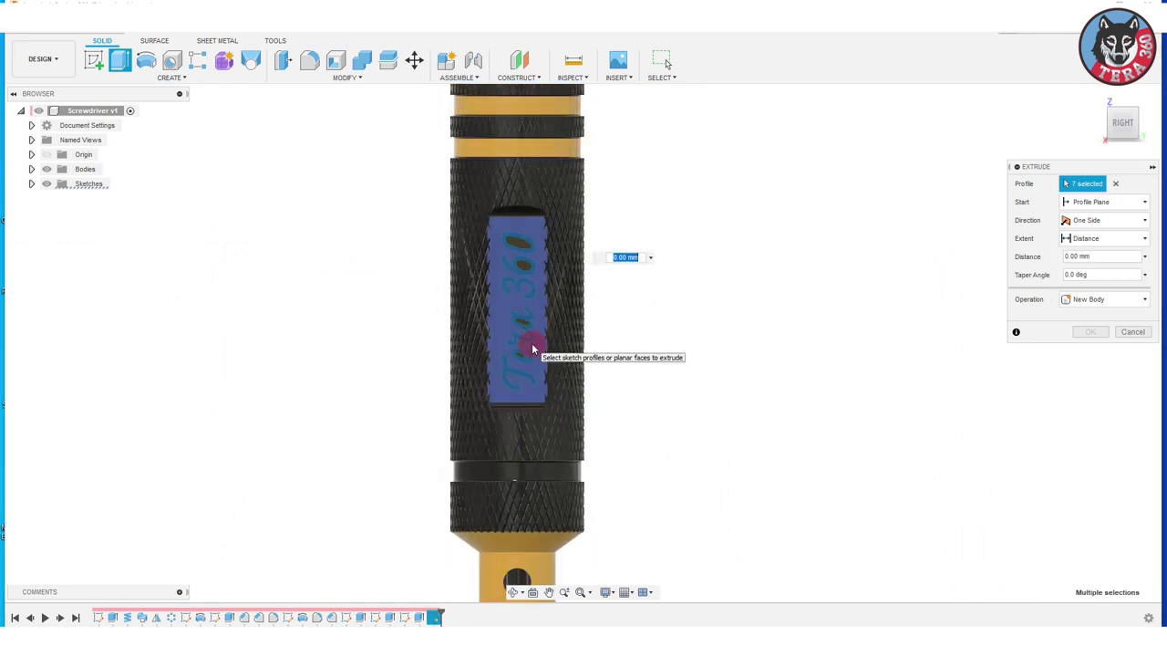
{"action": "scroll", "coordinate": [504, 307], "scroll_direction": "up", "scroll_amount": 3}
{"action": "left_click", "coordinate": [501, 355]}
{"action": "scroll", "coordinate": [550, 376], "scroll_direction": "up", "scroll_amount": 2}
{"action": "scroll", "coordinate": [550, 376], "scroll_direction": "down", "scroll_amount": 3}
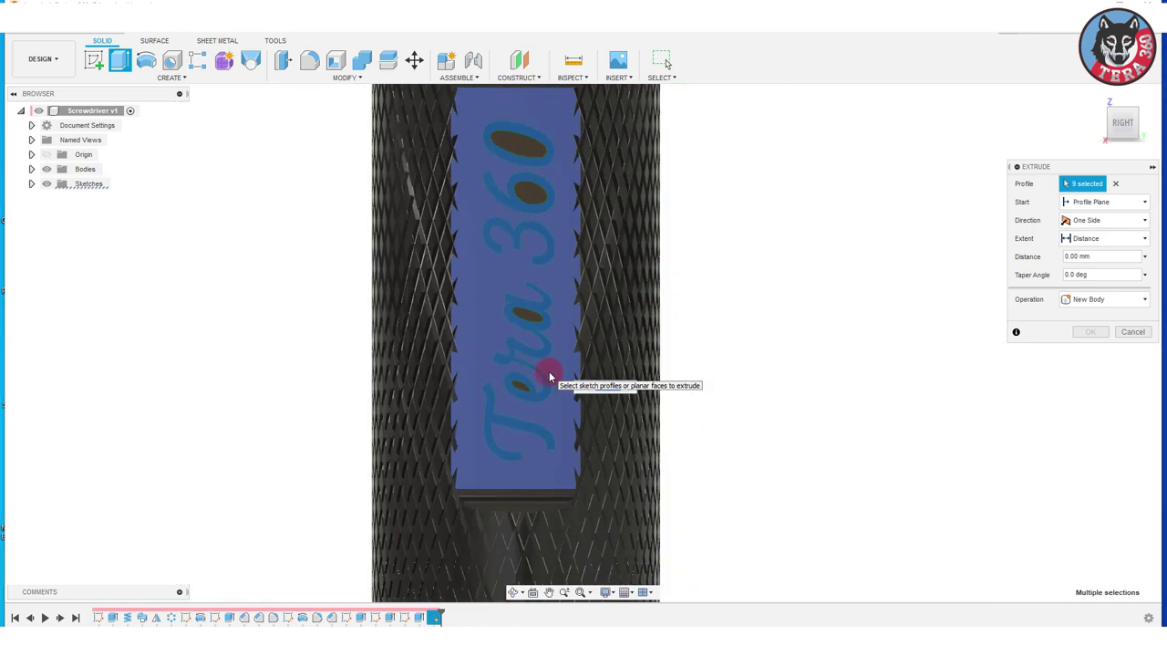
{"action": "left_click", "coordinate": [549, 371]}
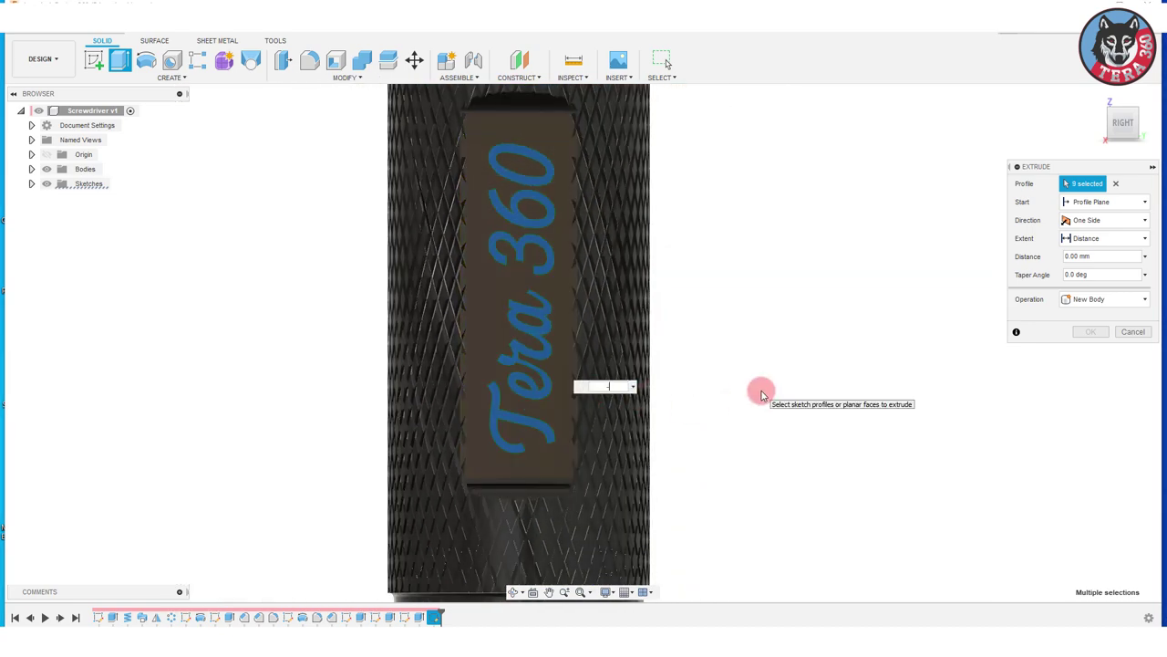
{"action": "type", "text": "-0.2"}
{"action": "key", "text": "Return"}
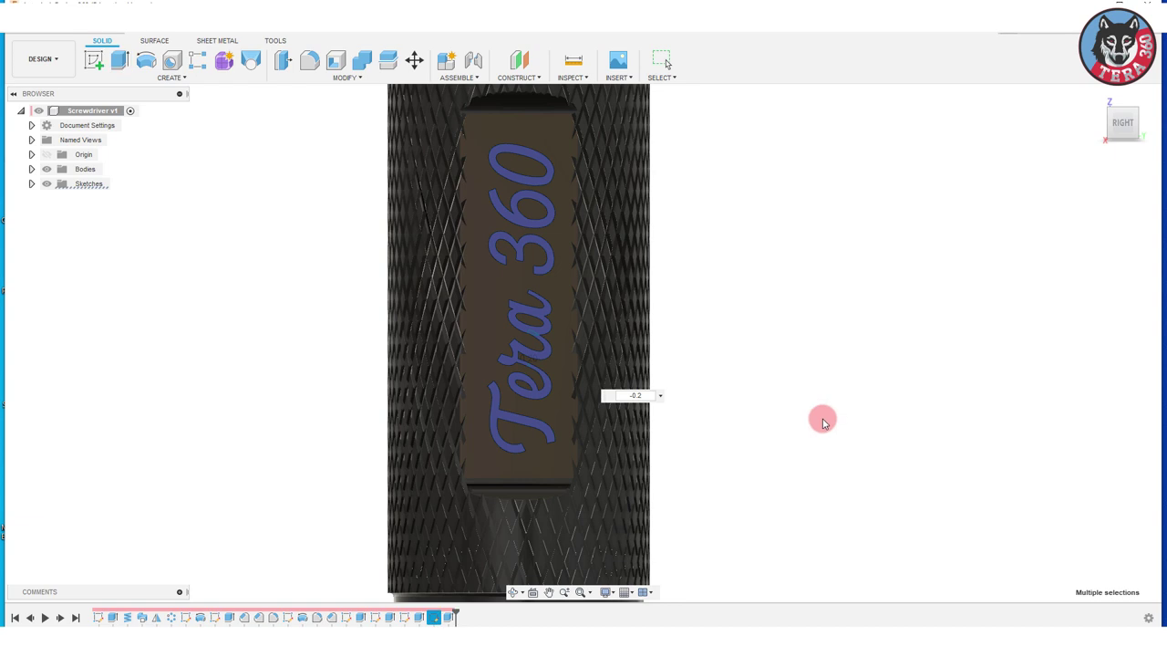
Paint the 'Tera 360' lettering glossy white, close Appearance, and orbit to view the whole handle.
{"action": "right_click", "coordinate": [534, 410]}
{"action": "left_click", "coordinate": [542, 485]}
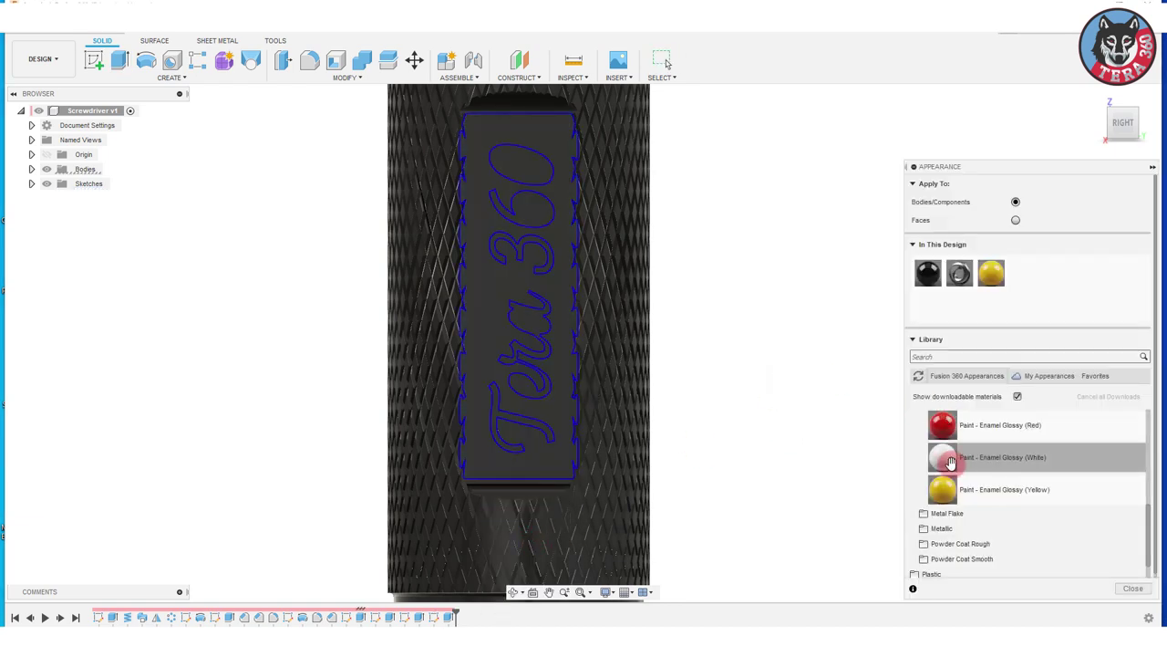
{"action": "scroll", "coordinate": [1094, 461], "scroll_direction": "down", "scroll_amount": 2}
{"action": "scroll", "coordinate": [1034, 505], "scroll_direction": "up", "scroll_amount": 4}
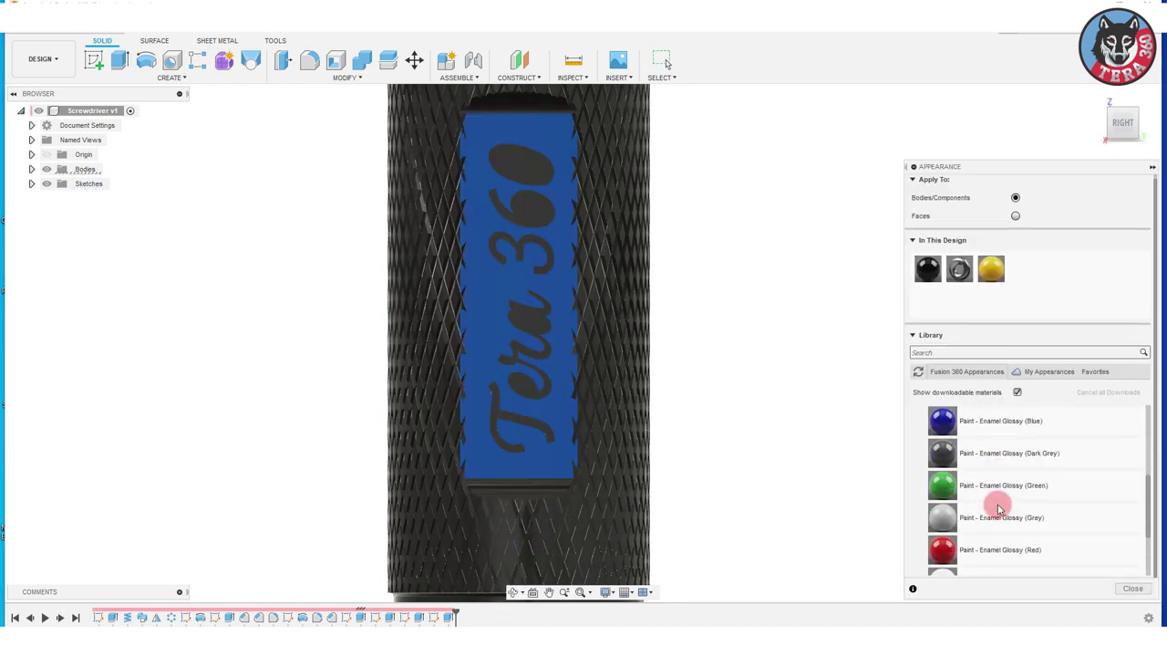
{"action": "scroll", "coordinate": [990, 493], "scroll_direction": "down", "scroll_amount": 1}
{"action": "left_click_drag", "start_coordinate": [990, 492], "coordinate": [521, 420]}
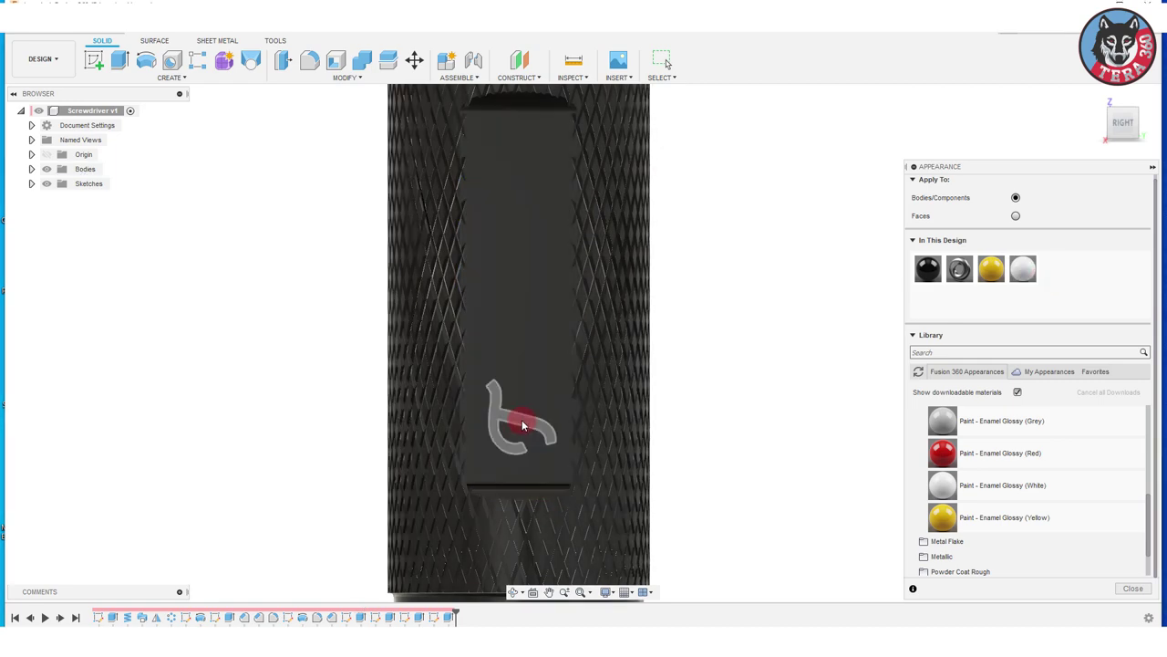
{"action": "left_click", "coordinate": [522, 392]}
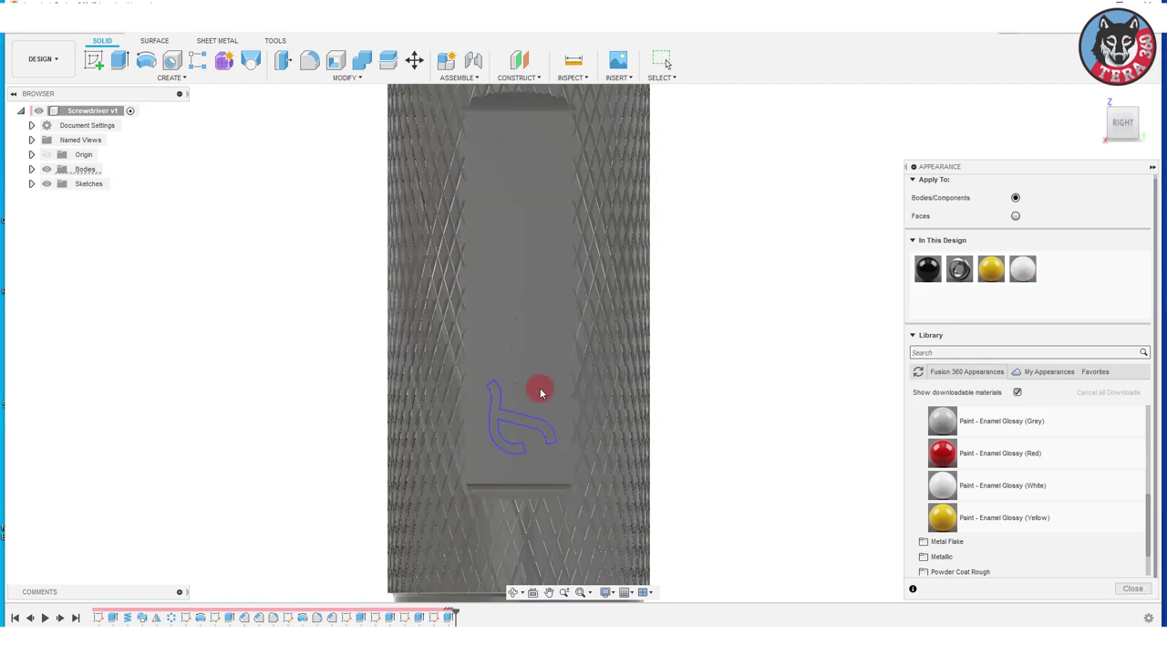
{"action": "scroll", "coordinate": [538, 392], "scroll_direction": "down", "scroll_amount": 1}
{"action": "left_click_drag", "start_coordinate": [522, 394], "coordinate": [532, 434]}
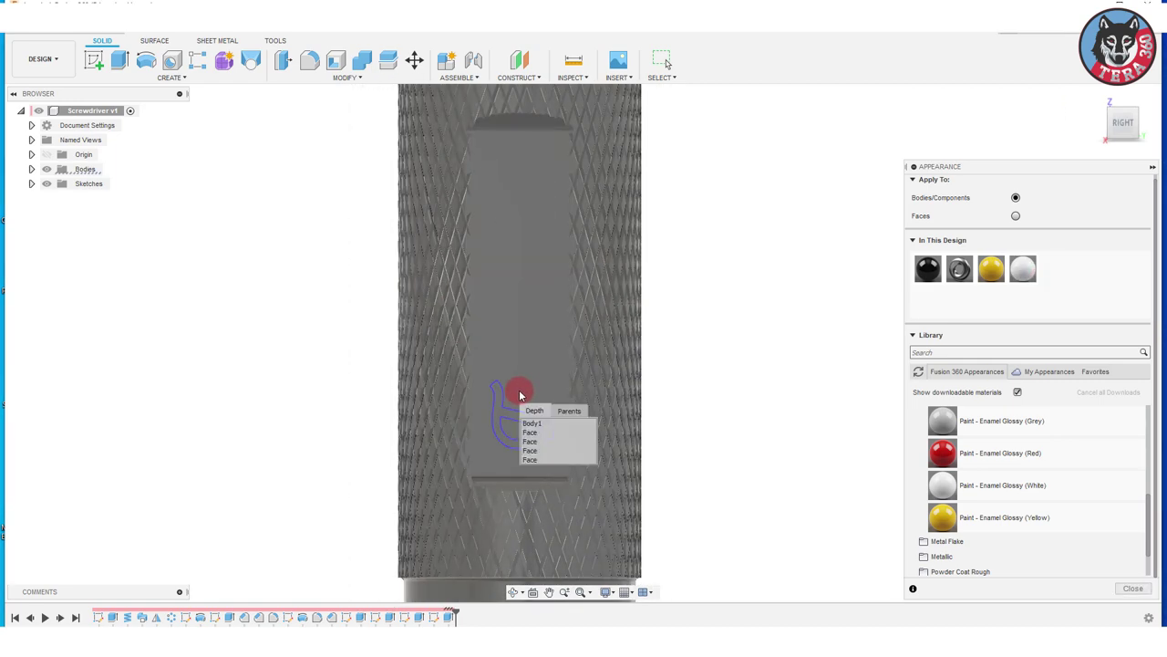
{"action": "mouse_move", "coordinate": [538, 312]}
{"action": "left_mouse_down"}
{"action": "mouse_move", "coordinate": [535, 204]}
{"action": "mouse_move", "coordinate": [550, 236]}
{"action": "mouse_move", "coordinate": [536, 421]}
{"action": "mouse_move", "coordinate": [520, 415]}
{"action": "left_mouse_up"}
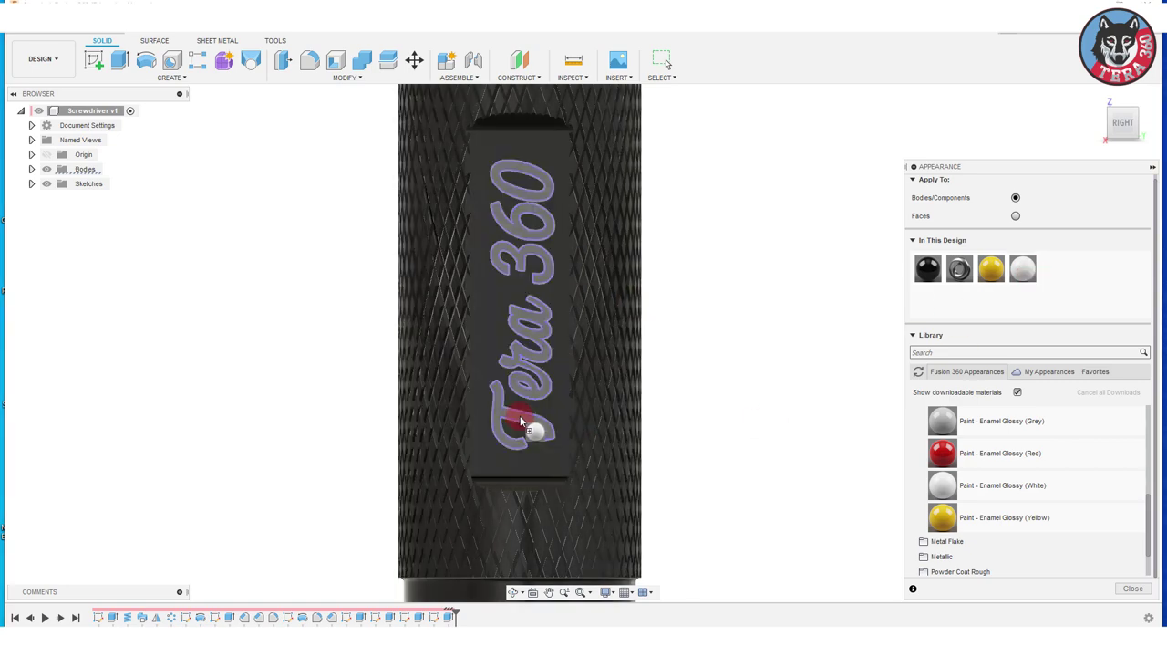
{"action": "left_click", "coordinate": [1133, 588]}
{"action": "mouse_move", "coordinate": [745, 422]}
{"action": "middle_mouse_down", "text": "shift"}
{"action": "mouse_move", "coordinate": [755, 373]}
{"action": "mouse_move", "coordinate": [735, 402]}
{"action": "middle_mouse_up", "text": "shift"}
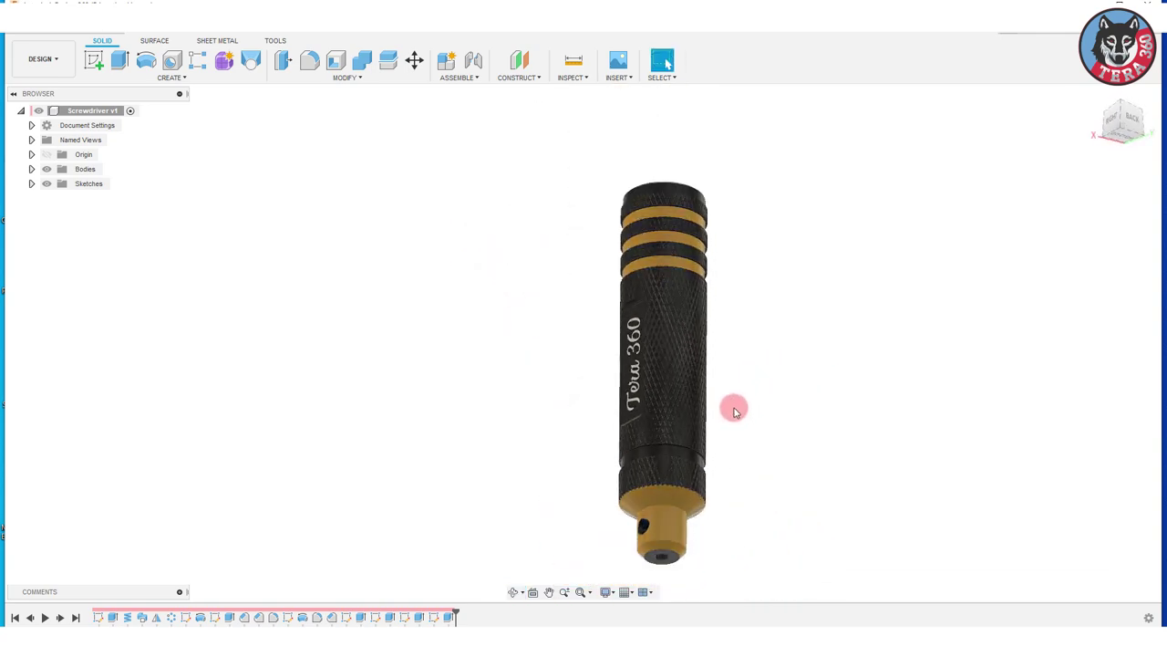
Add a modelled full-length 3.5 mm ISO metric thread (M3.5x0.6, 6H) to the cross hole.
{"action": "scroll", "coordinate": [669, 392], "scroll_direction": "up", "scroll_amount": 3}
{"action": "left_click", "coordinate": [182, 78]}
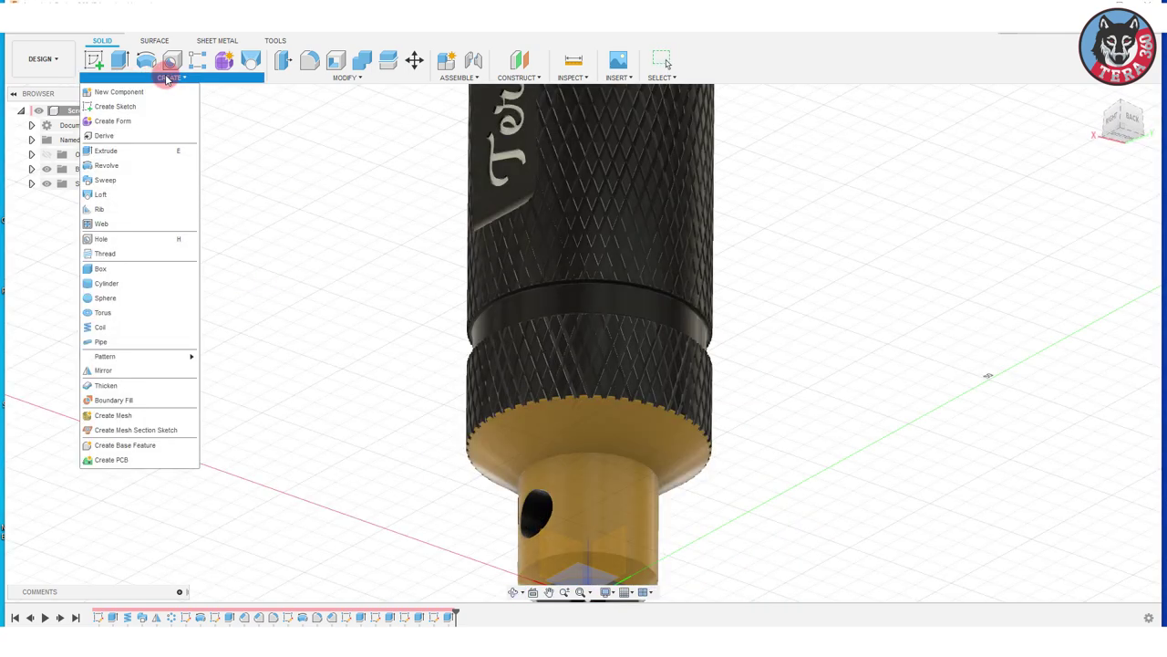
{"action": "left_click", "coordinate": [77, 240]}
{"action": "left_click", "coordinate": [539, 507]}
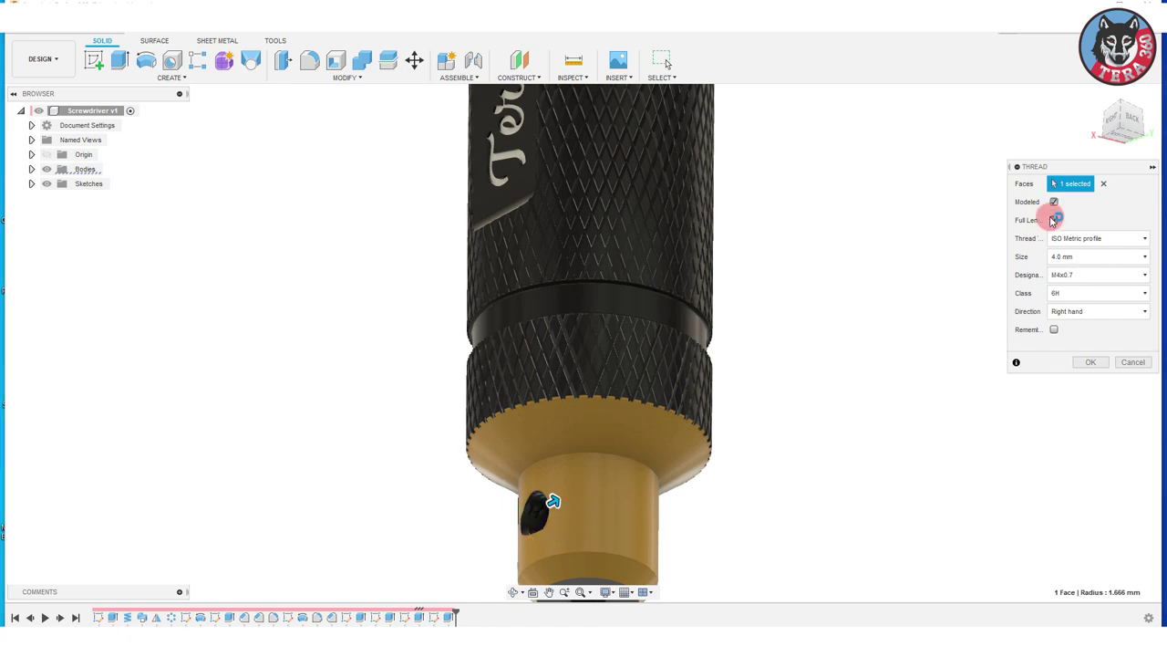
{"action": "mouse_move", "coordinate": [749, 494]}
{"action": "middle_mouse_down", "text": "shift"}
{"action": "mouse_move", "coordinate": [715, 520]}
{"action": "mouse_move", "coordinate": [703, 501]}
{"action": "middle_mouse_up", "text": "shift"}
{"action": "left_click", "coordinate": [1145, 257]}
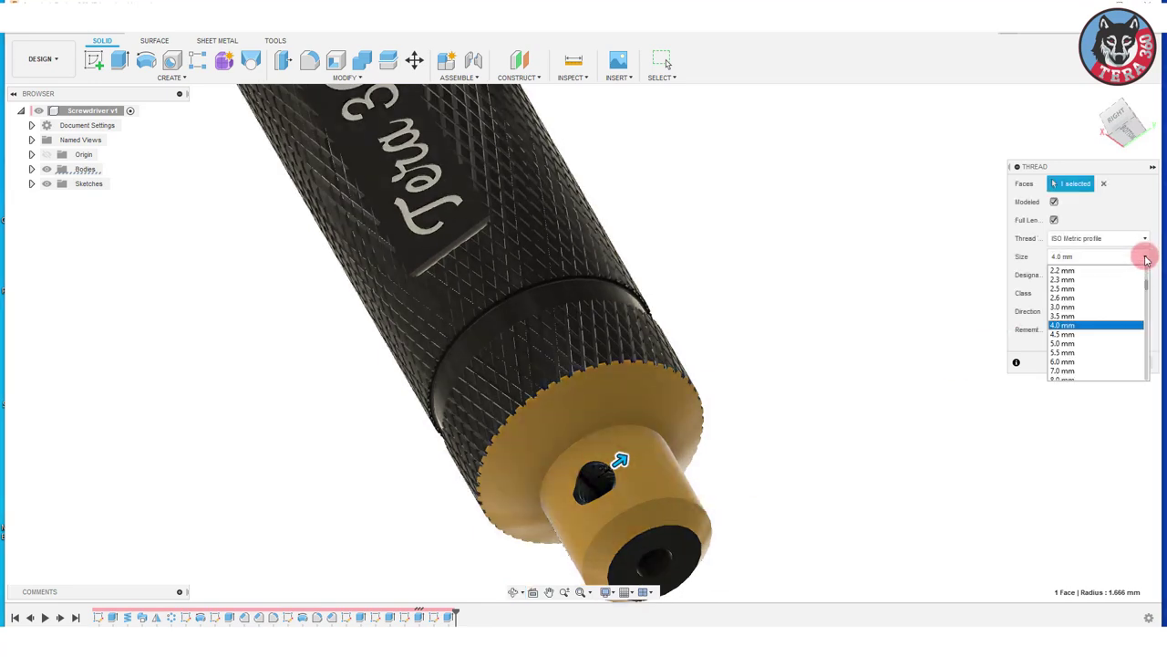
{"action": "left_click", "coordinate": [1061, 316]}
{"action": "left_click", "coordinate": [1087, 362]}
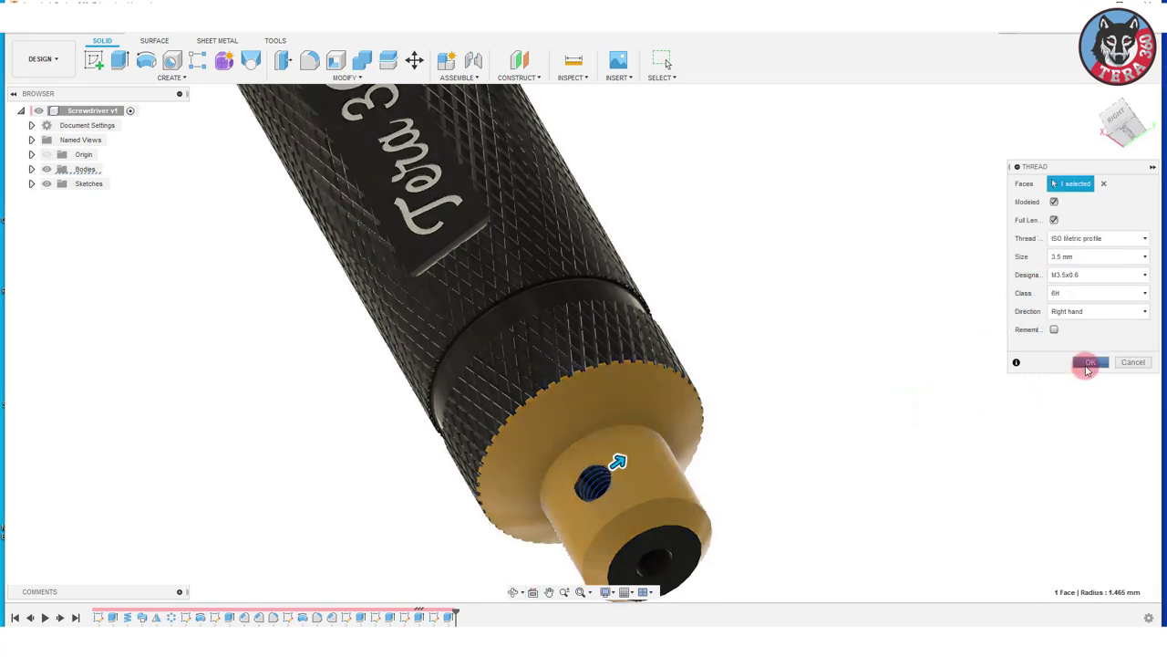
{"action": "scroll", "coordinate": [672, 274], "scroll_direction": "down", "scroll_amount": 5}
{"action": "mouse_move", "coordinate": [672, 242]}
{"action": "middle_mouse_down", "text": "shift"}
{"action": "mouse_move", "coordinate": [737, 404]}
{"action": "mouse_move", "coordinate": [790, 359]}
{"action": "mouse_move", "coordinate": [701, 274]}
{"action": "mouse_move", "coordinate": [899, 214]}
{"action": "mouse_move", "coordinate": [884, 284]}
{"action": "middle_mouse_up", "text": "shift"}
Start a new sketch on the side plane of the handle.
{"action": "left_click", "coordinate": [537, 372]}
{"action": "scroll", "coordinate": [687, 430], "scroll_direction": "up", "scroll_amount": 2}
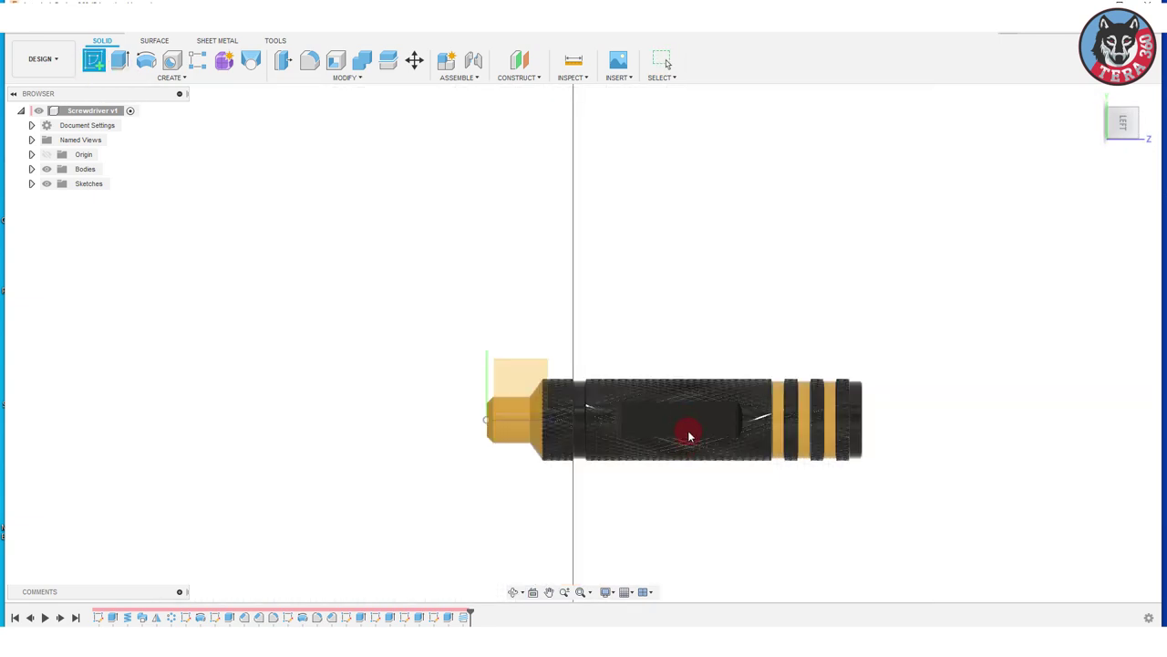
{"action": "scroll", "coordinate": [638, 429], "scroll_direction": "up", "scroll_amount": 3}
{"action": "left_click", "coordinate": [465, 331]}
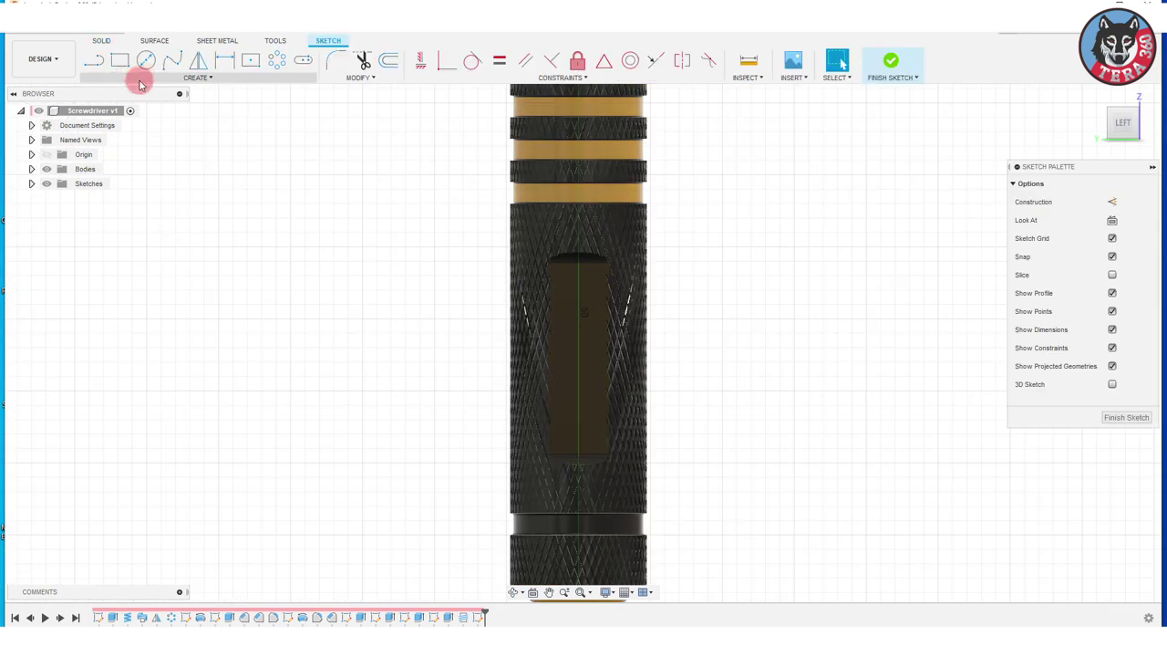
Add '8.0 BOX' text rotated 90° and 7 mm high in the recess.
{"action": "left_click", "coordinate": [194, 77]}
{"action": "left_click", "coordinate": [146, 235]}
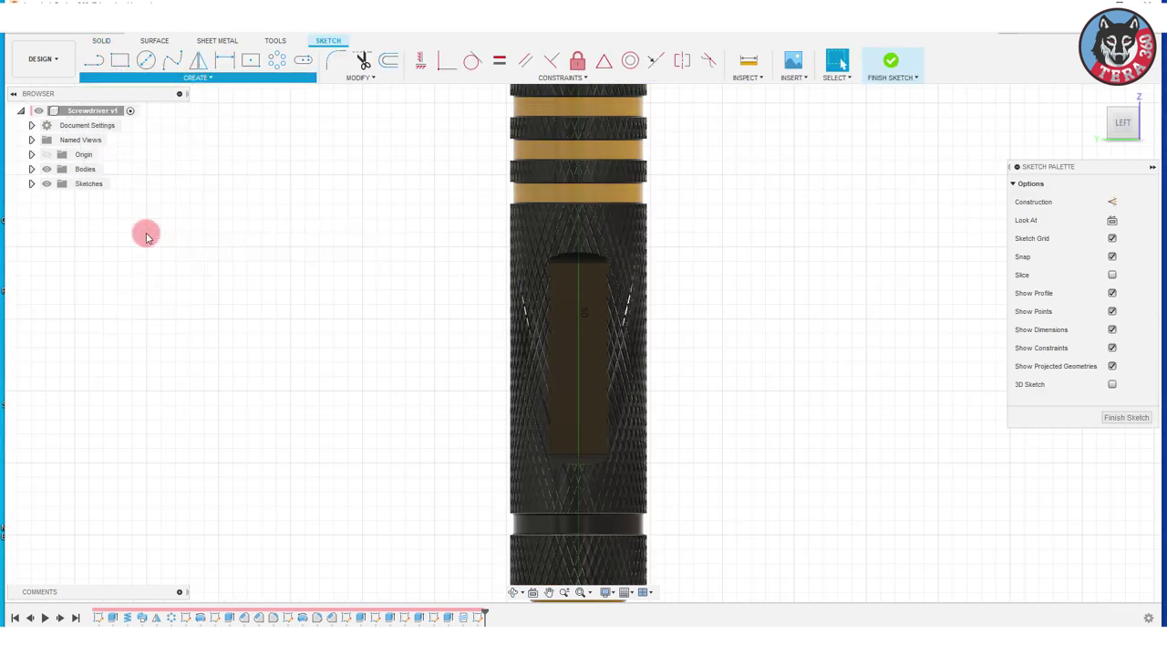
{"action": "left_click", "coordinate": [693, 394]}
{"action": "type", "text": "8.0 8"}
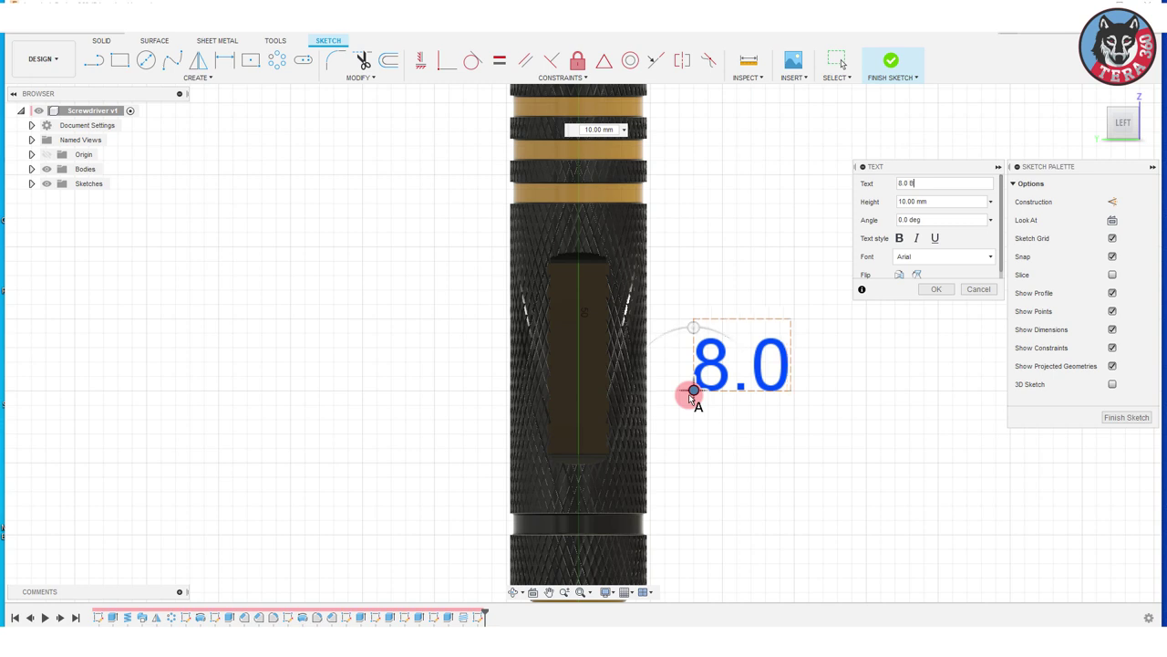
{"action": "type", "text": "OX"}
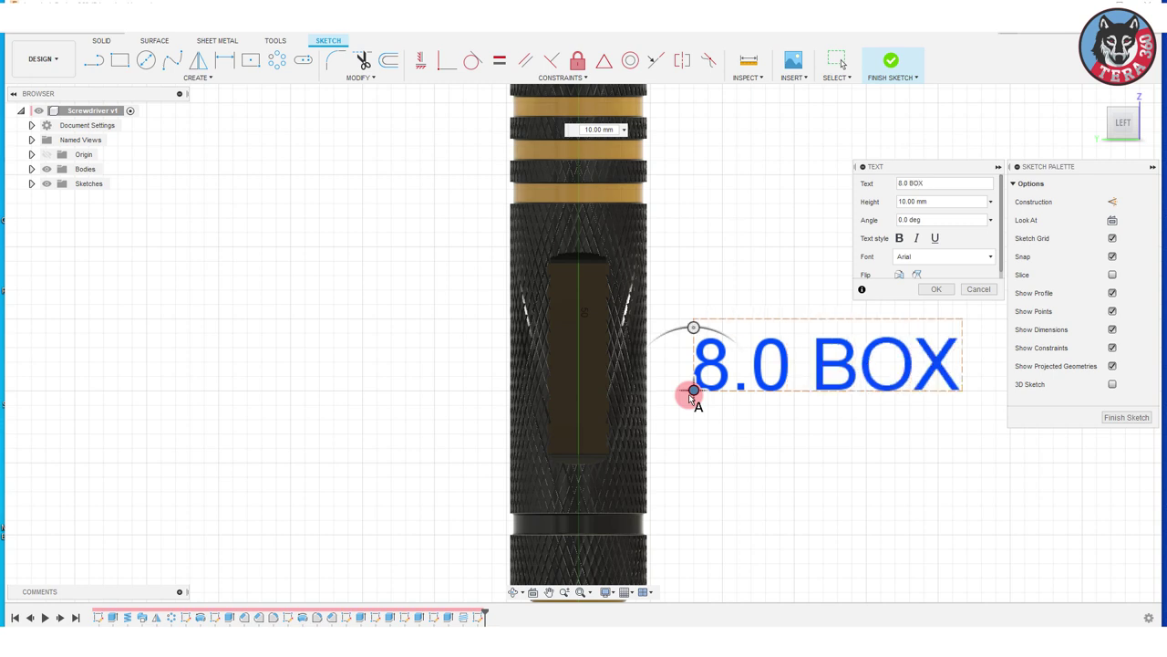
{"action": "mouse_move", "coordinate": [693, 327]}
{"action": "left_mouse_down"}
{"action": "mouse_move", "coordinate": [629, 391]}
{"action": "mouse_move", "coordinate": [599, 450]}
{"action": "left_mouse_up"}
{"action": "double_click", "coordinate": [912, 200]}
{"action": "type", "text": "7"}
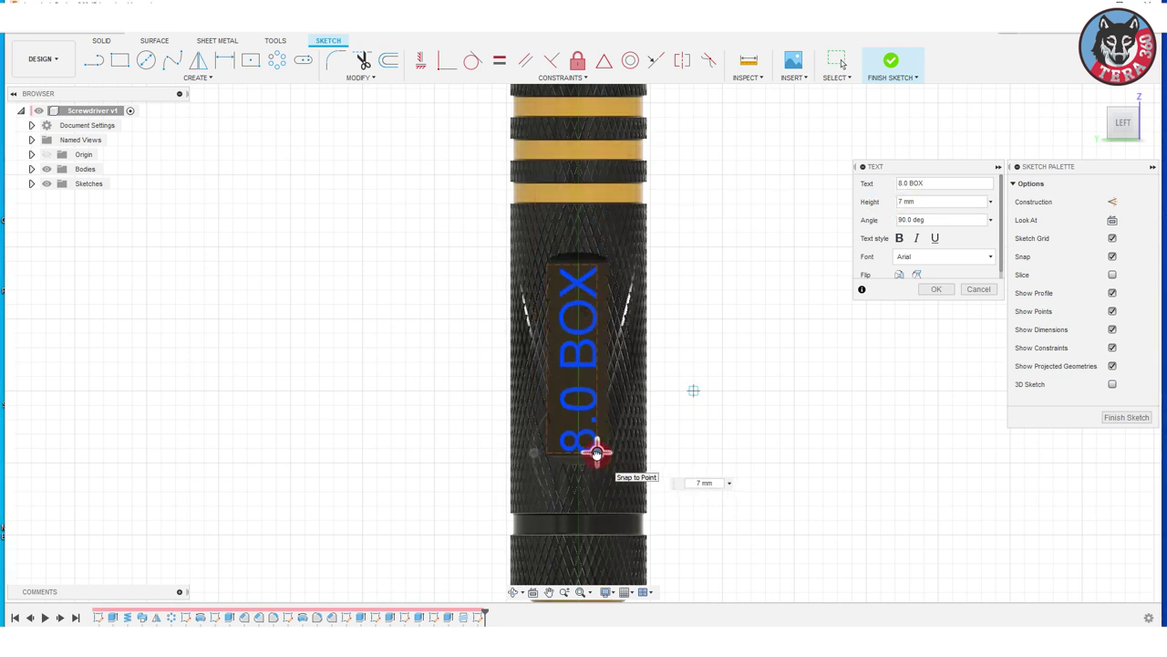
{"action": "key", "text": "Return"}
Finish the text sketch and select the 8 letter profile.
{"action": "right_click", "coordinate": [589, 365]}
{"action": "left_click", "coordinate": [582, 441]}
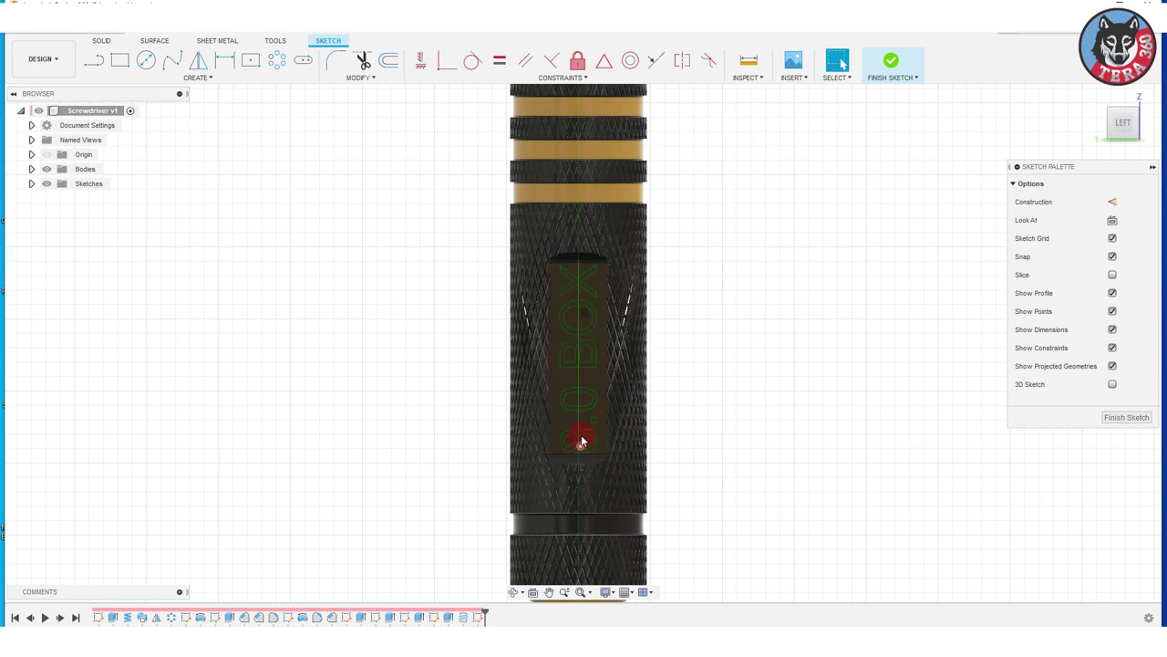
{"action": "scroll", "coordinate": [582, 441], "scroll_direction": "down", "scroll_amount": 3}
{"action": "scroll", "coordinate": [584, 432], "scroll_direction": "up", "scroll_amount": 8}
{"action": "left_click", "coordinate": [609, 448]}
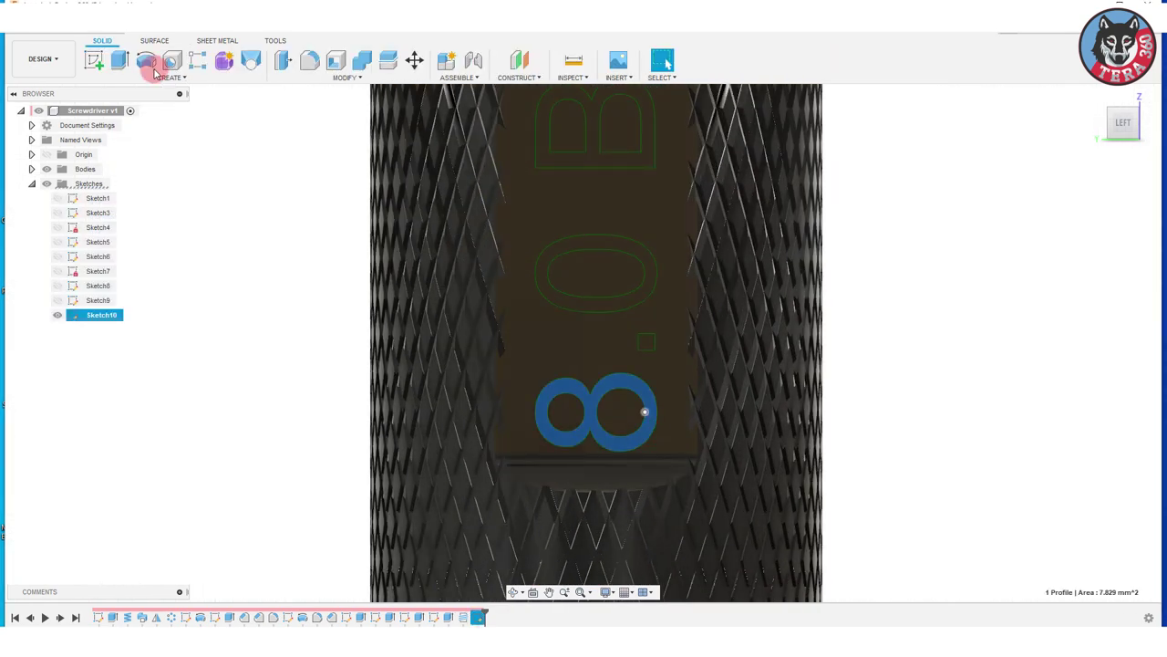
Extrude the '8.0 BOX' letter profiles 0.2 mm in the grip pocket.
{"action": "left_click", "coordinate": [148, 60]}
{"action": "left_click", "coordinate": [646, 343]}
{"action": "left_click", "coordinate": [640, 268]}
{"action": "left_click", "coordinate": [638, 137]}
{"action": "scroll", "coordinate": [835, 334], "scroll_direction": "down", "scroll_amount": 3}
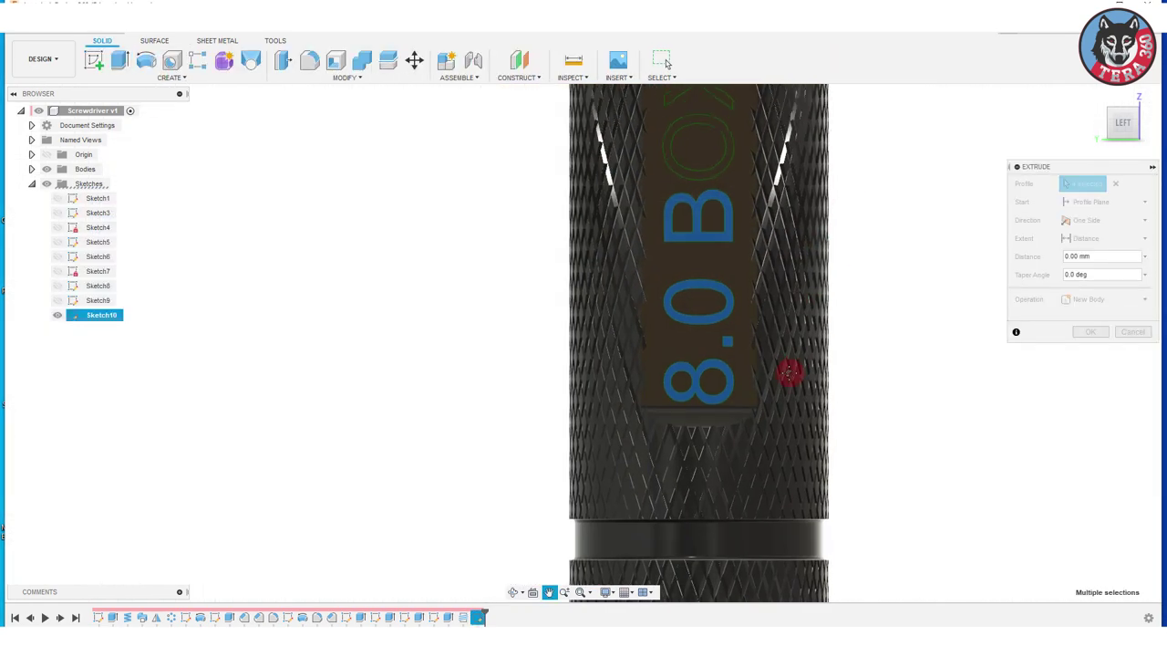
{"action": "type", "text": "0.2"}
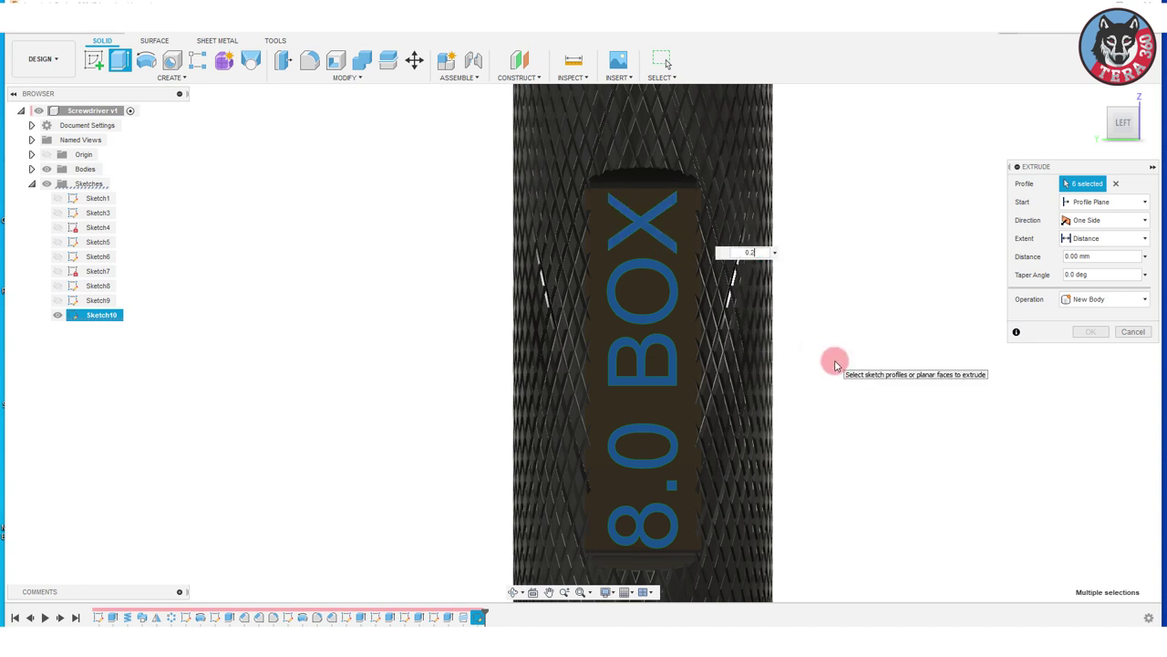
{"action": "key", "text": "BackSpace"}
{"action": "key", "text": "BackSpace"}
{"action": "key", "text": "BackSpace"}
{"action": "key", "text": "Return"}
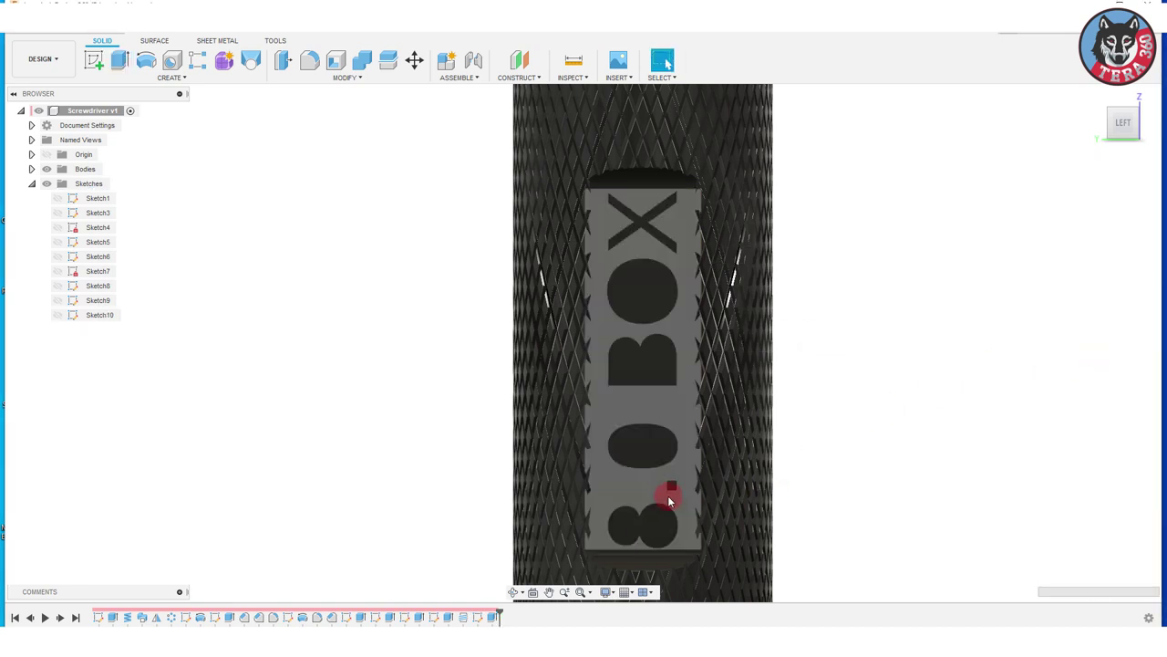
Apply the white appearance to the '8.0 BOX' letter faces.
{"action": "right_click", "coordinate": [668, 501]}
{"action": "left_click", "coordinate": [709, 313]}
{"action": "left_click", "coordinate": [671, 507]}
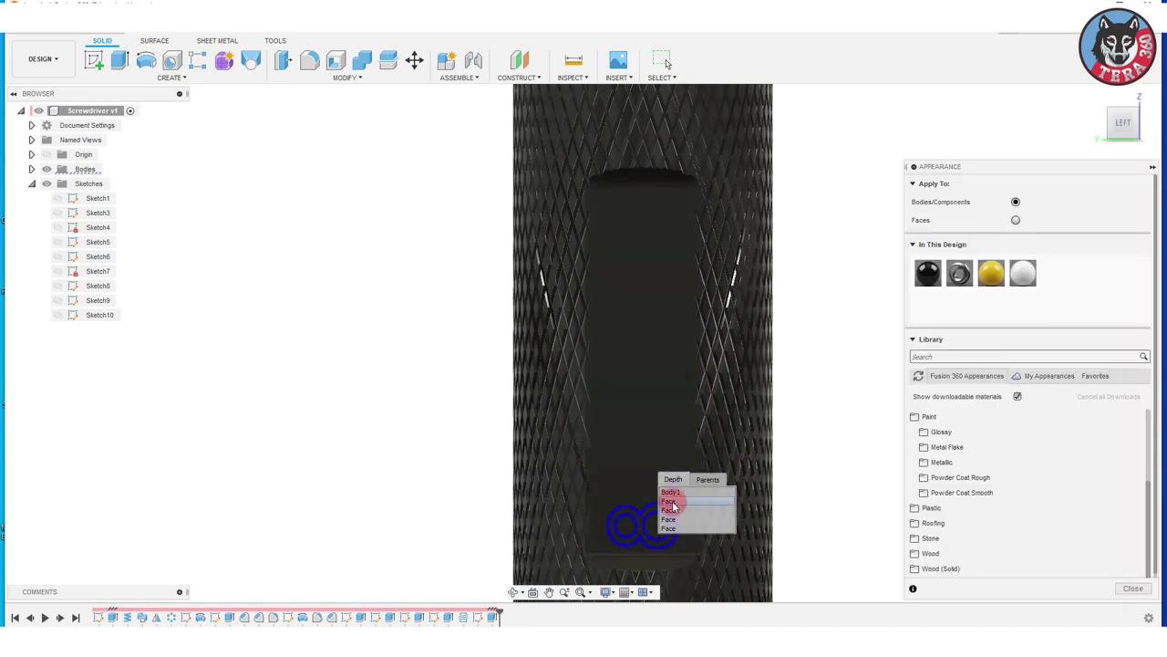
{"action": "left_click", "coordinate": [663, 384]}
{"action": "left_click", "coordinate": [672, 420]}
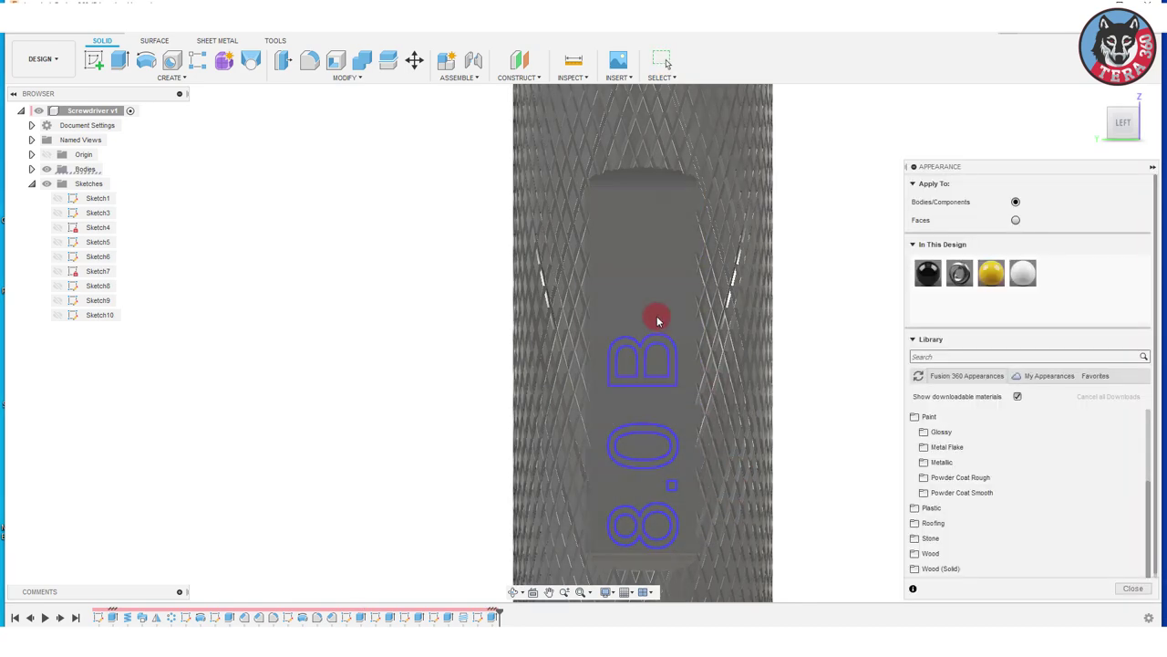
{"action": "left_click", "coordinate": [649, 314]}
{"action": "left_click", "coordinate": [659, 242]}
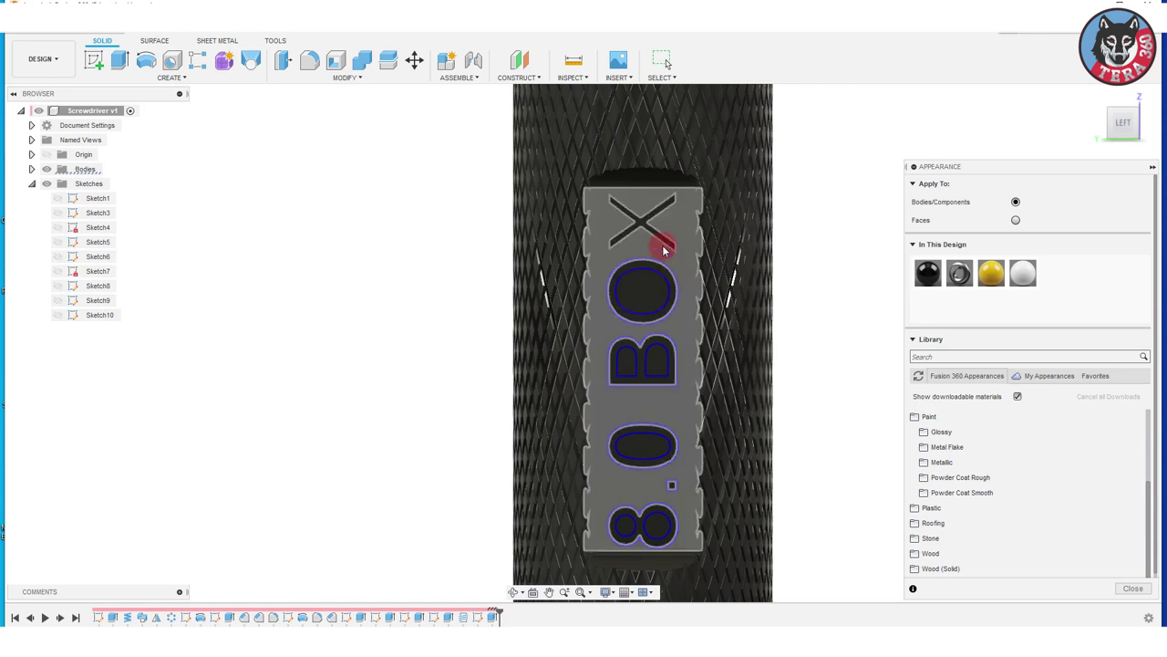
{"action": "left_click_drag", "start_coordinate": [1026, 278], "coordinate": [646, 320]}
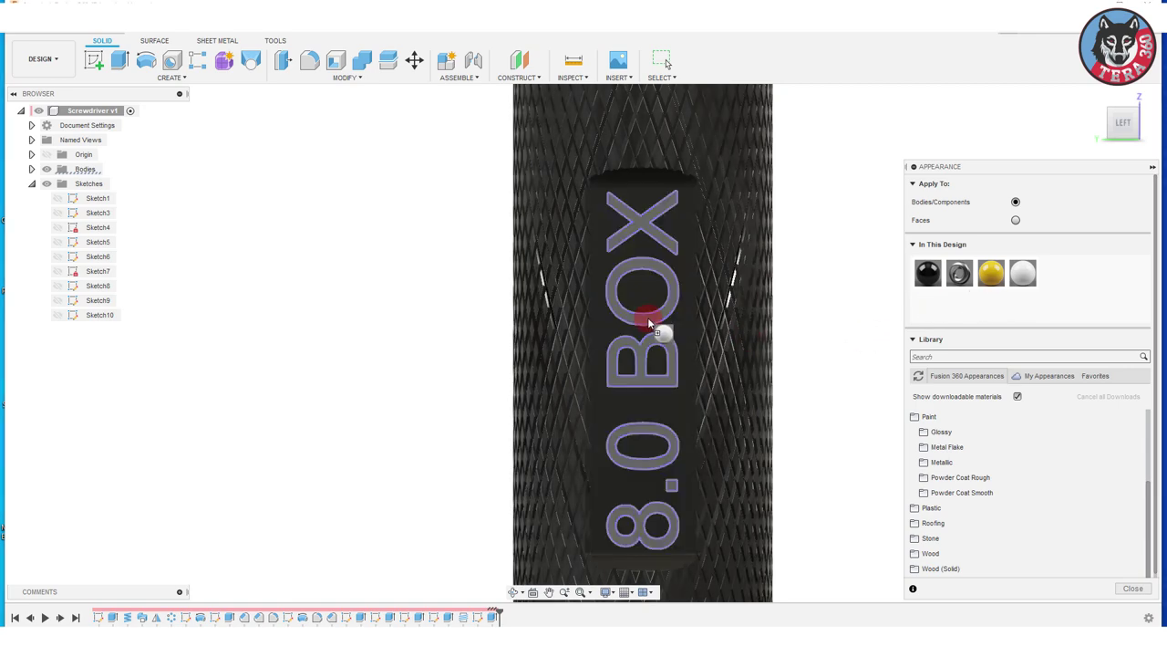
Sketch a 9 × 8 mm rectangle on the side plane beside the tip.
{"action": "left_click", "coordinate": [1152, 168]}
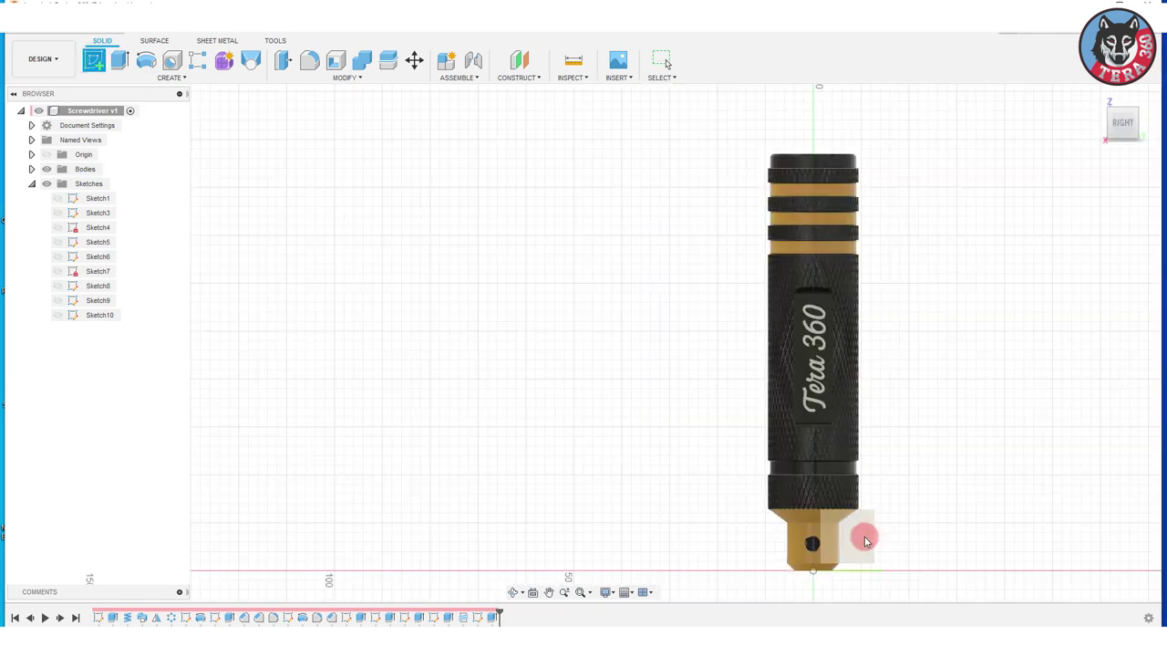
{"action": "key", "text": "r"}
{"action": "left_click", "coordinate": [707, 529]}
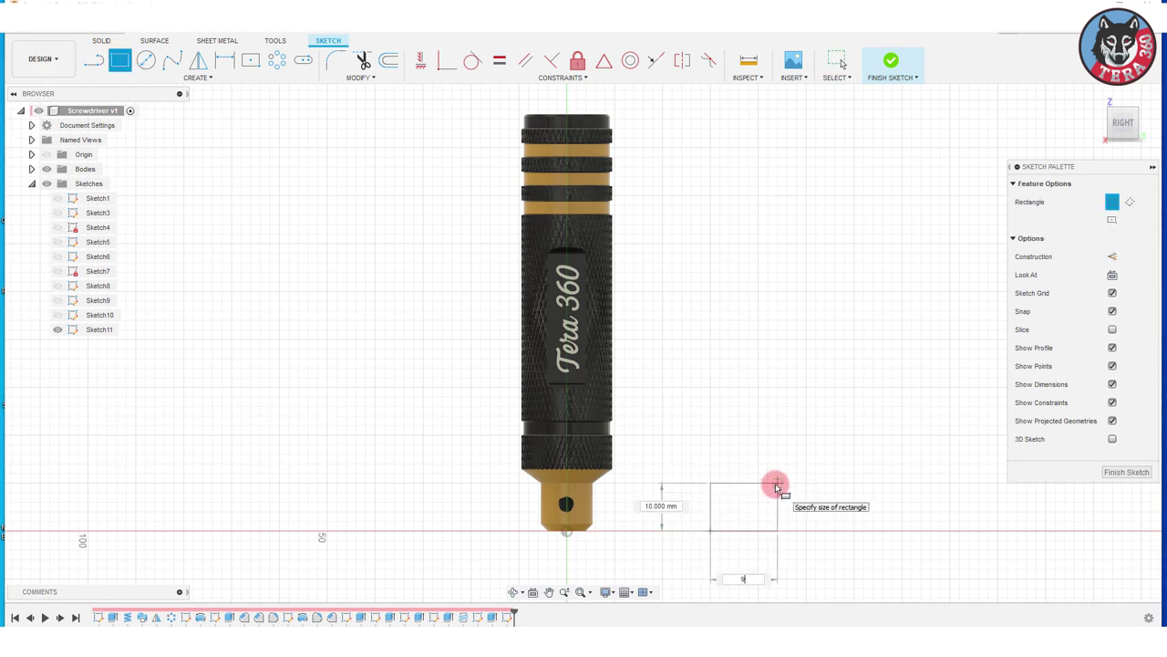
{"action": "key", "text": "Return"}
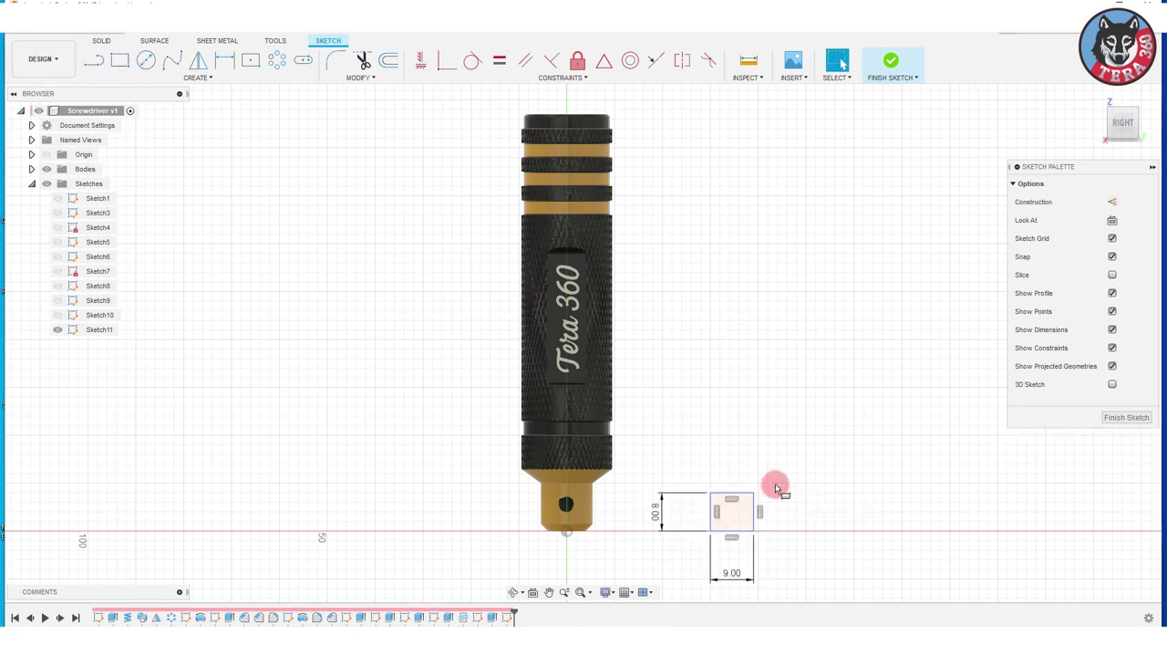
{"action": "scroll", "coordinate": [774, 487], "scroll_direction": "up", "scroll_amount": 3}
{"action": "scroll", "coordinate": [774, 487], "scroll_direction": "up", "scroll_amount": 3}
{"action": "scroll", "coordinate": [771, 492], "scroll_direction": "down", "scroll_amount": 2}
{"action": "middle_click_drag", "start_coordinate": [775, 478], "coordinate": [795, 500]}
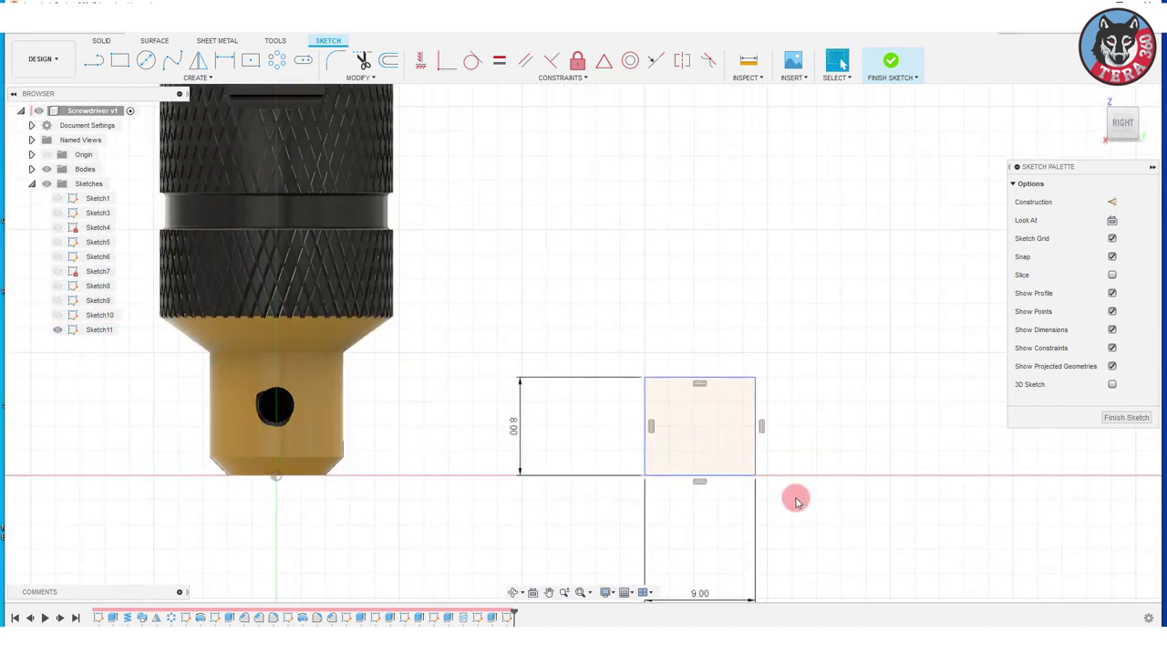
Draw a 2 mm line from the rectangle's lower corner along its bottom.
{"action": "key", "text": "l"}
{"action": "left_click", "coordinate": [755, 475]}
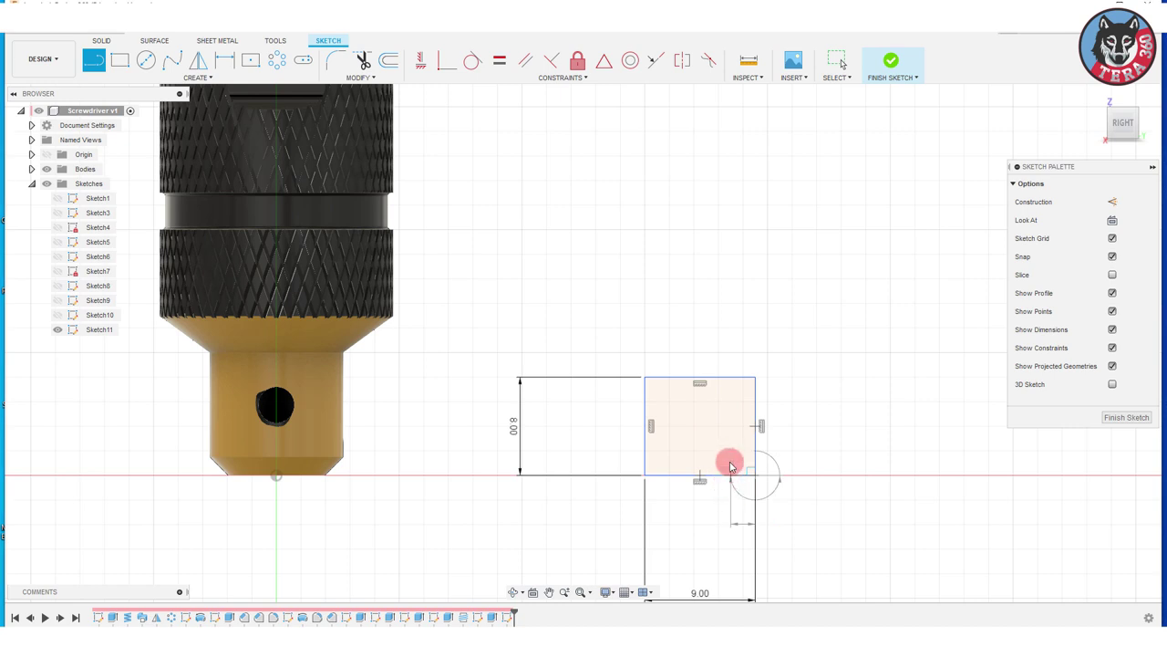
{"action": "double_click", "coordinate": [732, 475]}
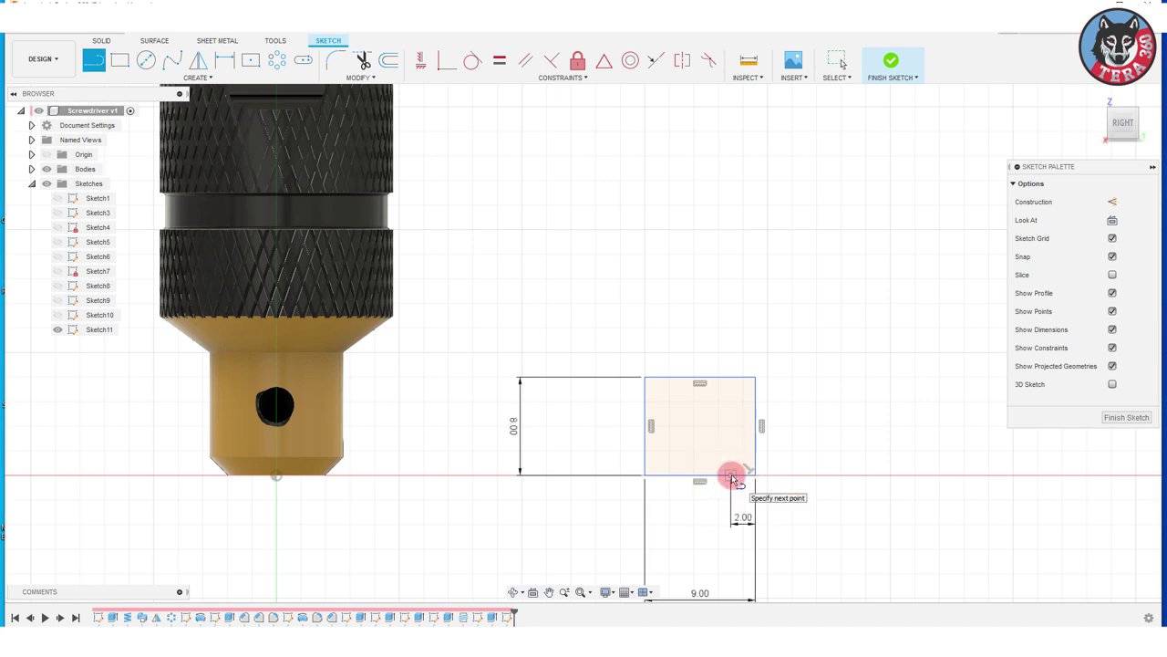
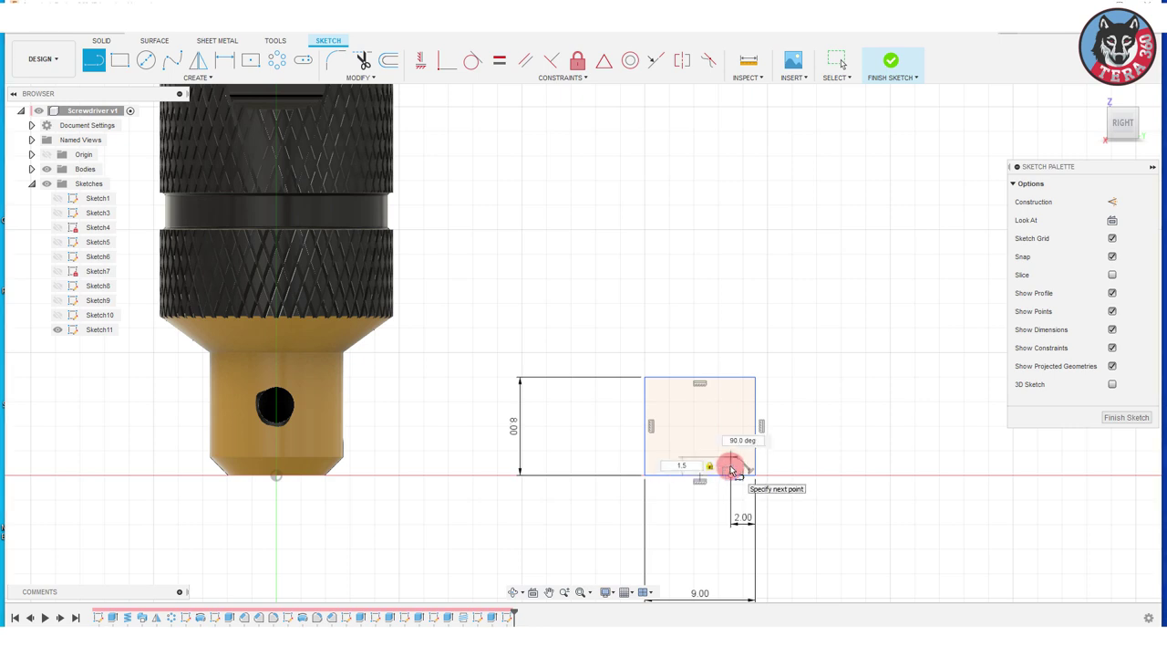
Complete the 1.5 mm line, then draw the first 2 mm horizontal and vertical step lines.
{"action": "key", "text": "Return"}
{"action": "key", "text": "Escape"}
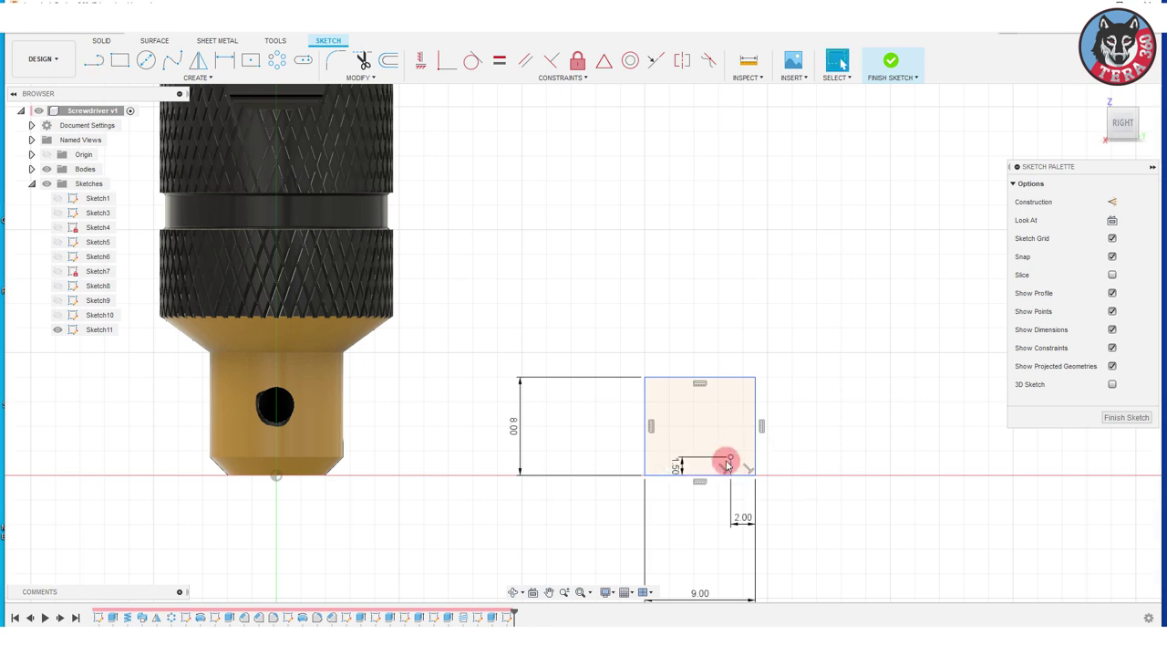
{"action": "key", "text": "l"}
{"action": "left_click", "coordinate": [730, 458]}
{"action": "type", "text": "2"}
{"action": "key", "text": "Return"}
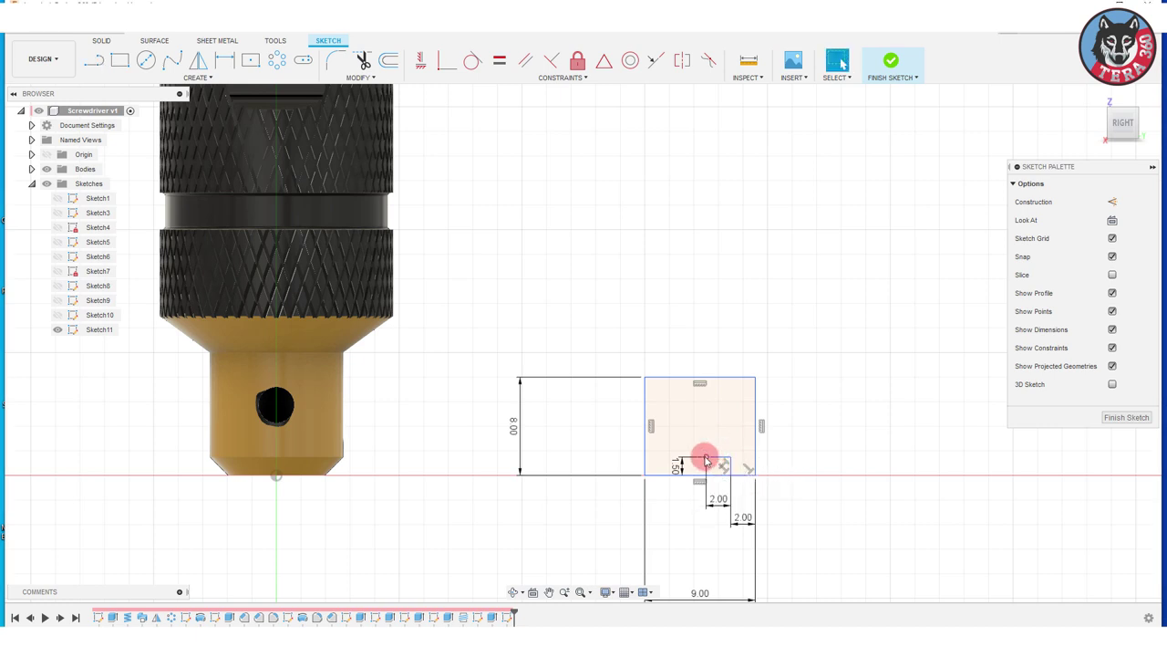
{"action": "key", "text": "l"}
{"action": "left_click", "coordinate": [705, 458]}
{"action": "type", "text": "2"}
{"action": "key", "text": "Return"}
{"action": "key", "text": "Escape"}
Draw the remaining 2 mm step lines and the right edge line up to the top.
{"action": "key", "text": "l"}
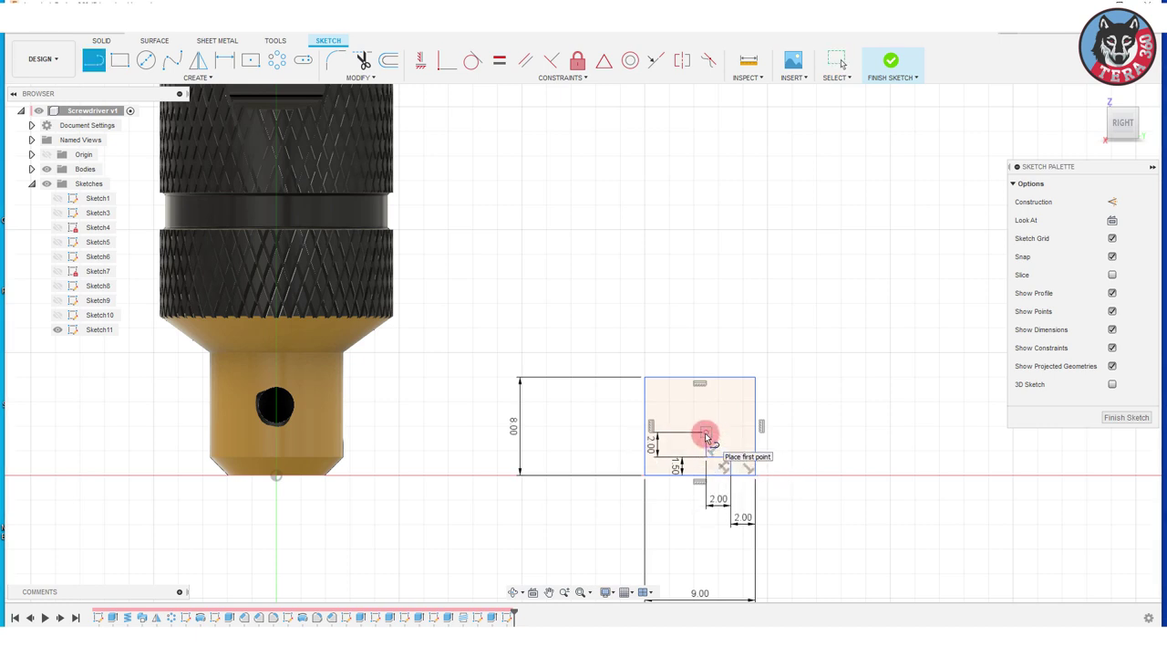
{"action": "left_click", "coordinate": [706, 433]}
{"action": "key", "text": "Return"}
{"action": "key", "text": "Escape"}
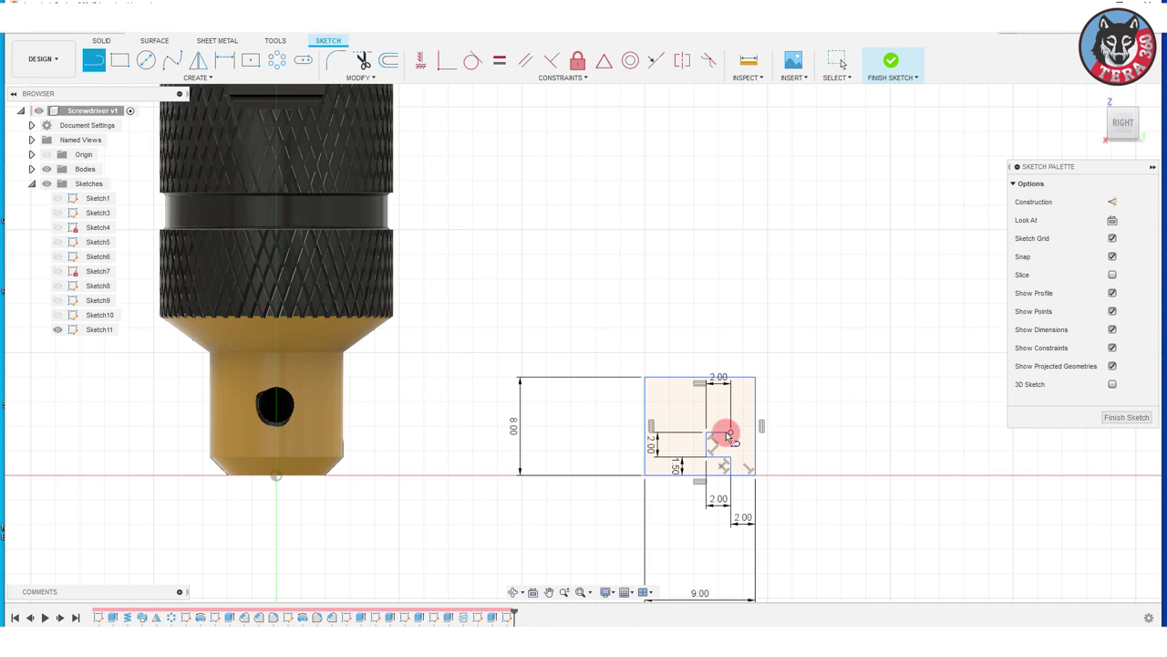
{"action": "left_click", "coordinate": [730, 433]}
{"action": "key", "text": "Return"}
{"action": "key", "text": "Escape"}
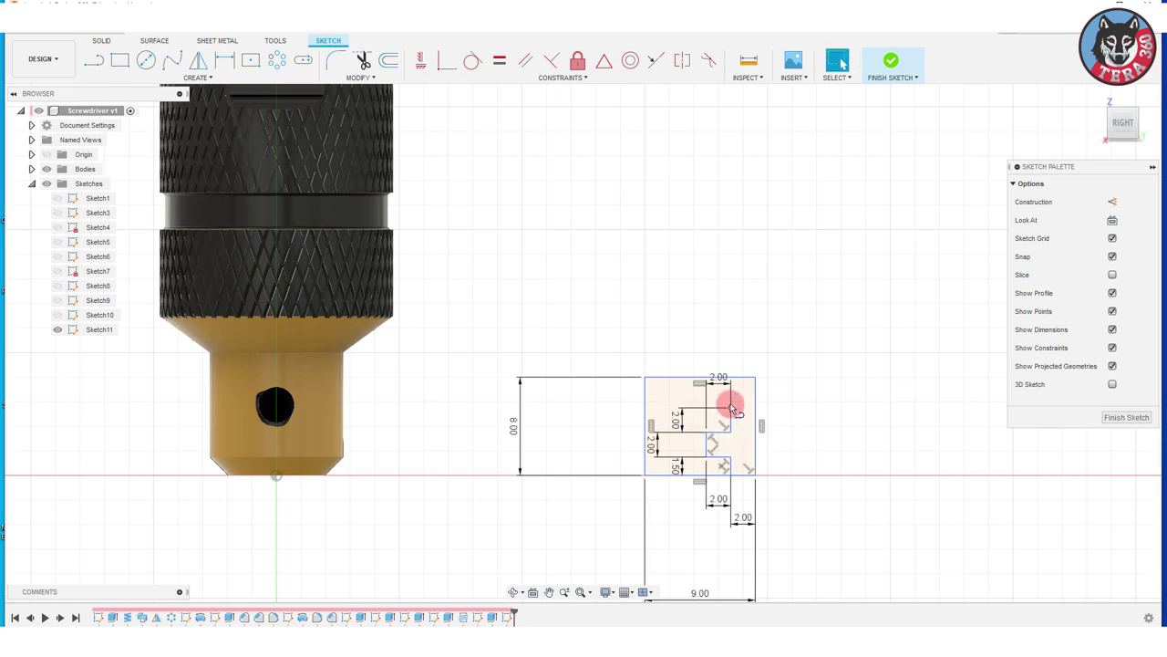
{"action": "key", "text": "l"}
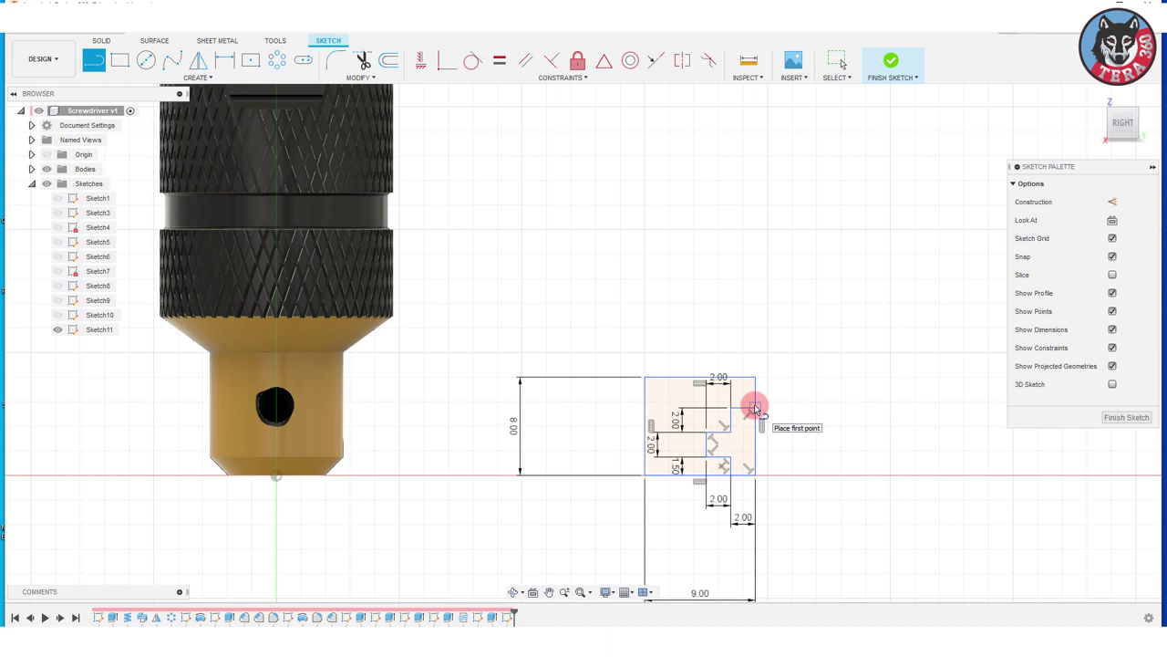
{"action": "left_click", "coordinate": [754, 408]}
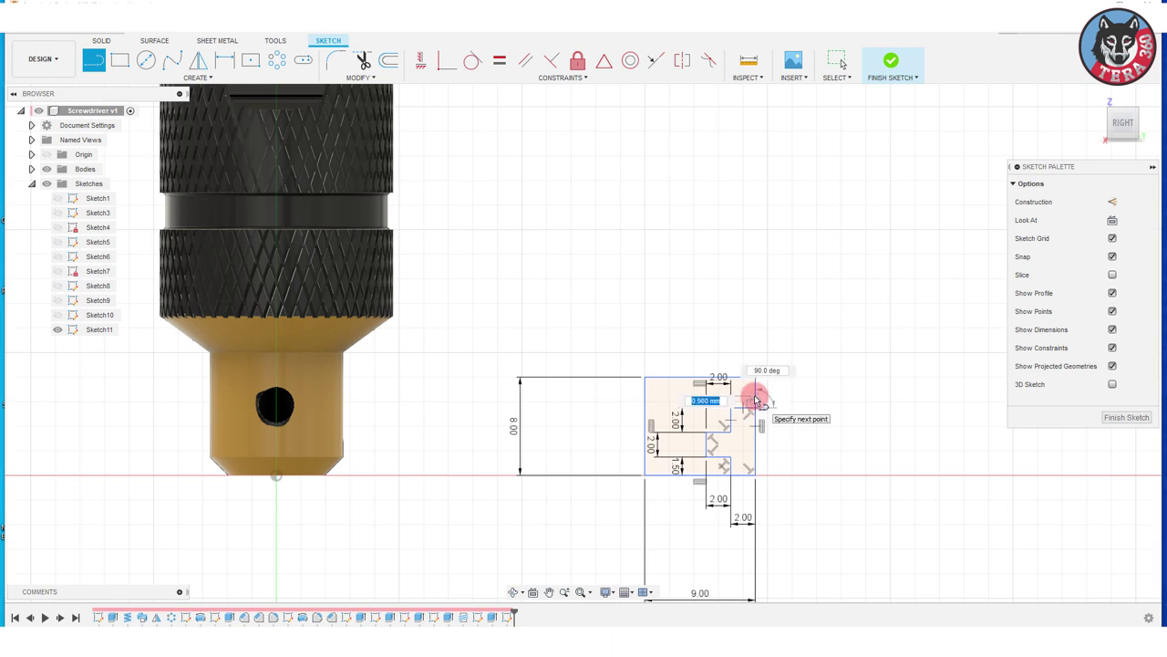
{"action": "left_click", "coordinate": [754, 378]}
{"action": "key", "text": "Escape"}
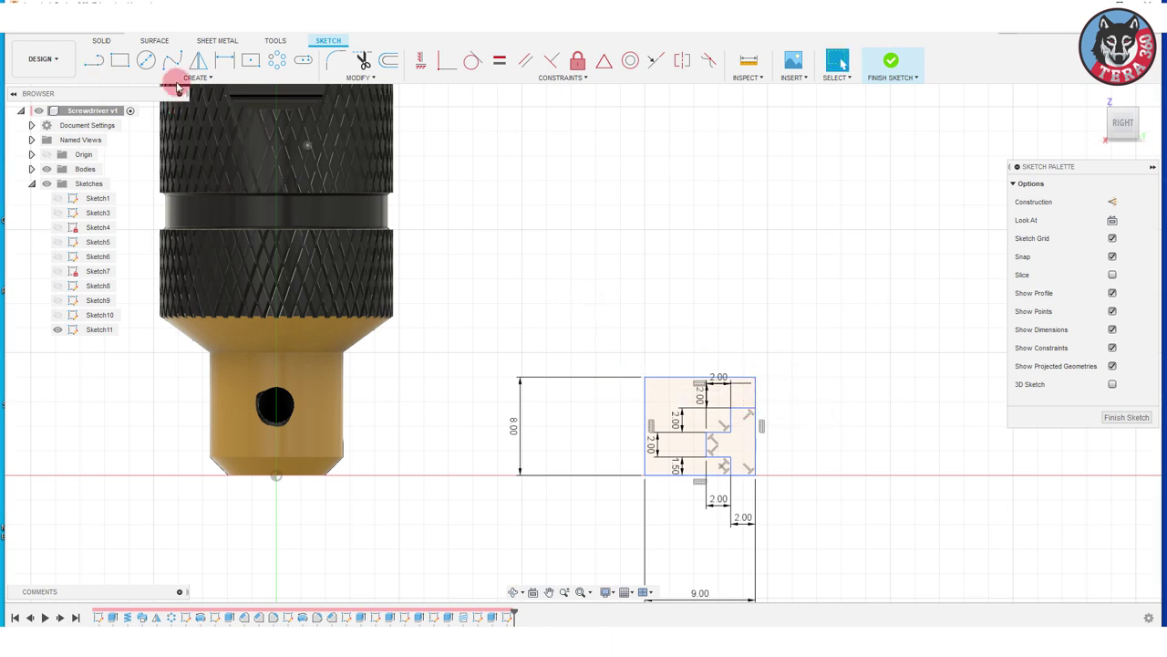
Add a 3-point arc across the top from the right corner to the left corner.
{"action": "left_click", "coordinate": [178, 88]}
{"action": "left_click", "coordinate": [123, 130]}
{"action": "scroll", "coordinate": [755, 394], "scroll_direction": "up", "scroll_amount": 3}
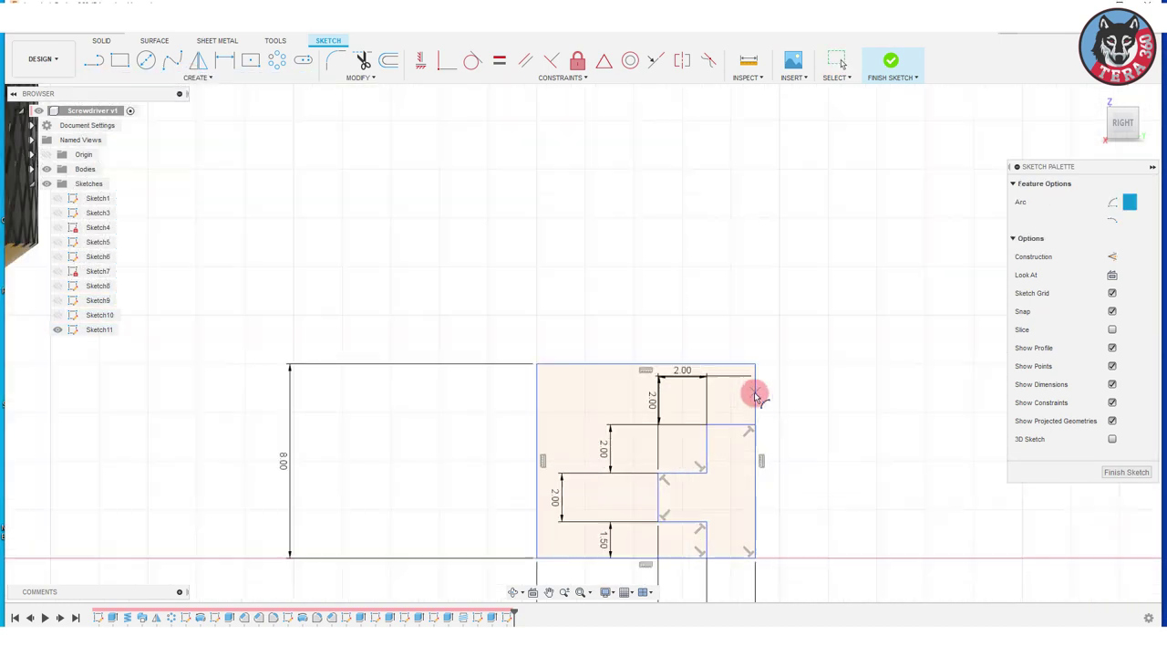
{"action": "scroll", "coordinate": [755, 394], "scroll_direction": "up", "scroll_amount": 1}
{"action": "left_click", "coordinate": [754, 374]}
{"action": "left_click", "coordinate": [513, 361]}
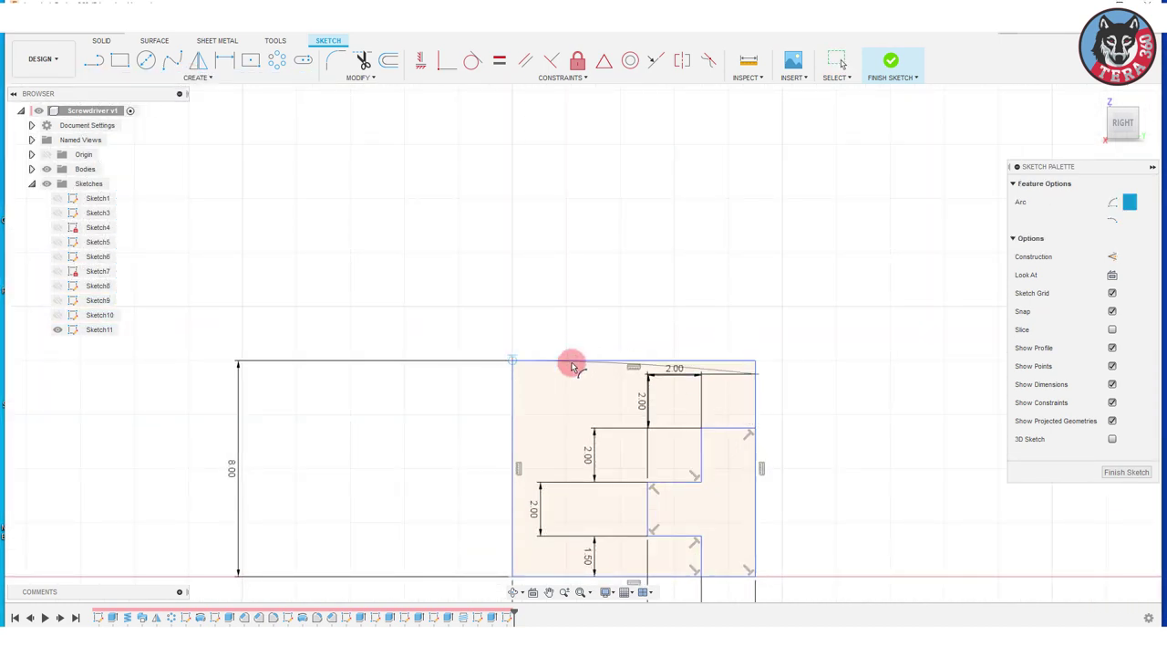
{"action": "left_click", "coordinate": [716, 363]}
{"action": "scroll", "coordinate": [716, 363], "scroll_direction": "down", "scroll_amount": 3}
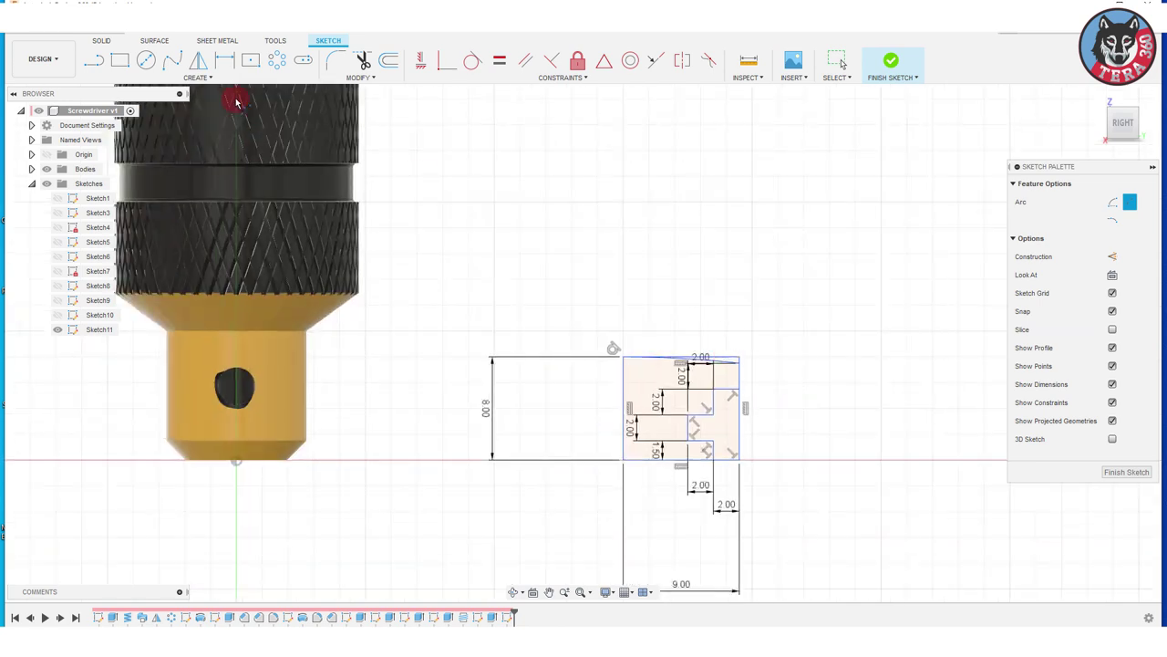
Finish the sketch and revolve the stepped profile 360° about its edge into a cap.
{"action": "left_click", "coordinate": [101, 40]}
{"action": "left_click", "coordinate": [119, 60]}
{"action": "left_click", "coordinate": [168, 78]}
{"action": "left_click", "coordinate": [106, 165]}
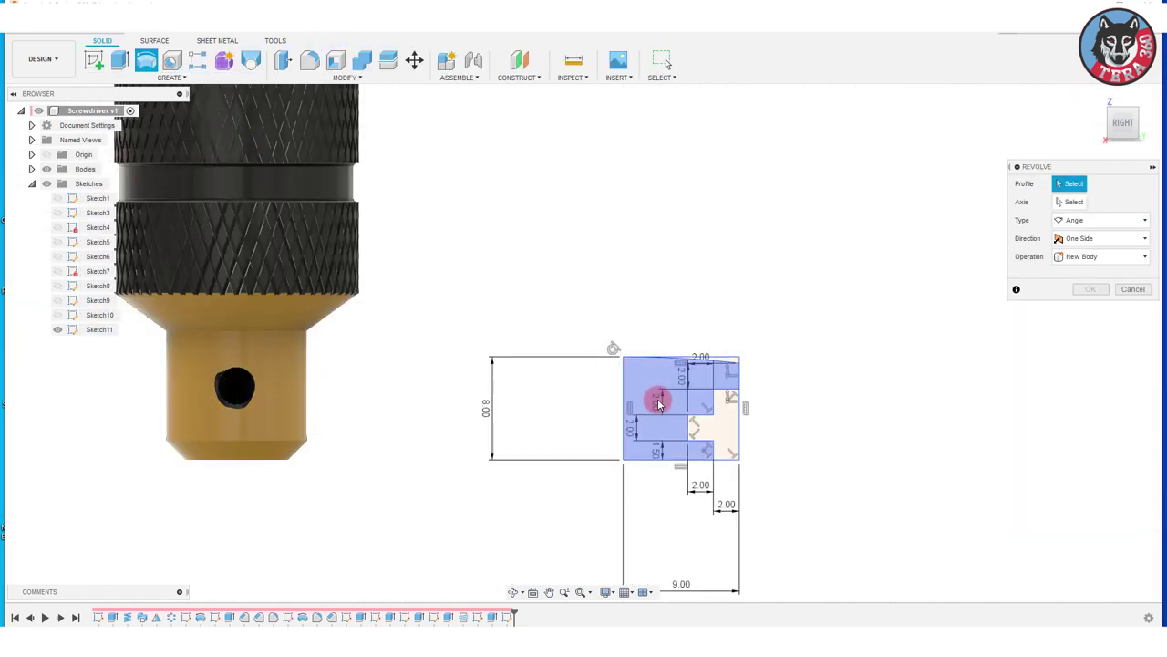
{"action": "left_click", "coordinate": [659, 401]}
{"action": "left_click", "coordinate": [624, 411]}
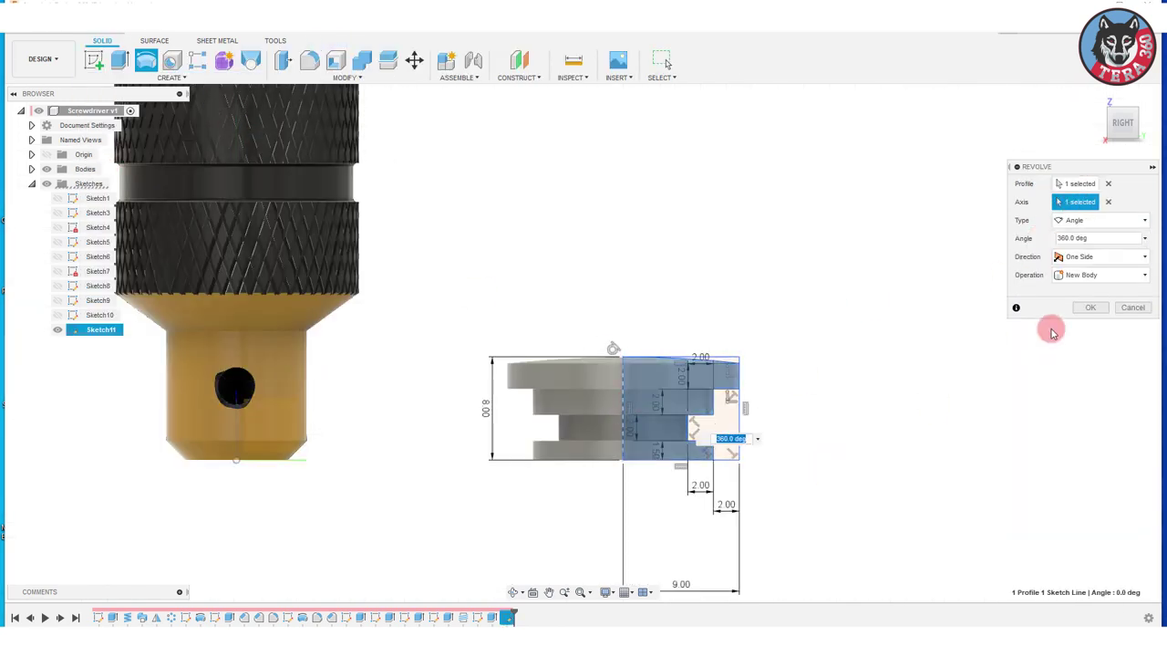
{"action": "left_click", "coordinate": [1090, 305]}
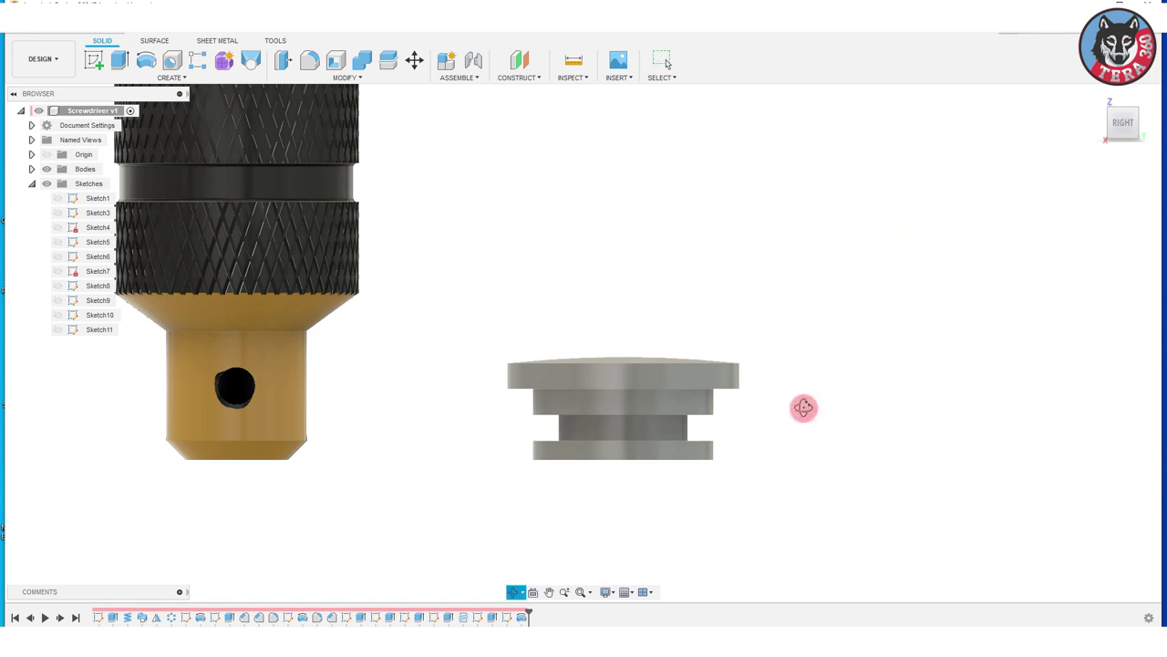
{"action": "mouse_move", "coordinate": [805, 406]}
{"action": "middle_mouse_down", "text": "shift"}
{"action": "mouse_move", "coordinate": [776, 469]}
{"action": "mouse_move", "coordinate": [776, 428]}
{"action": "middle_mouse_up", "text": "shift"}
Fillet five edges of the cap at 0.3 mm.
{"action": "left_click", "coordinate": [310, 60]}
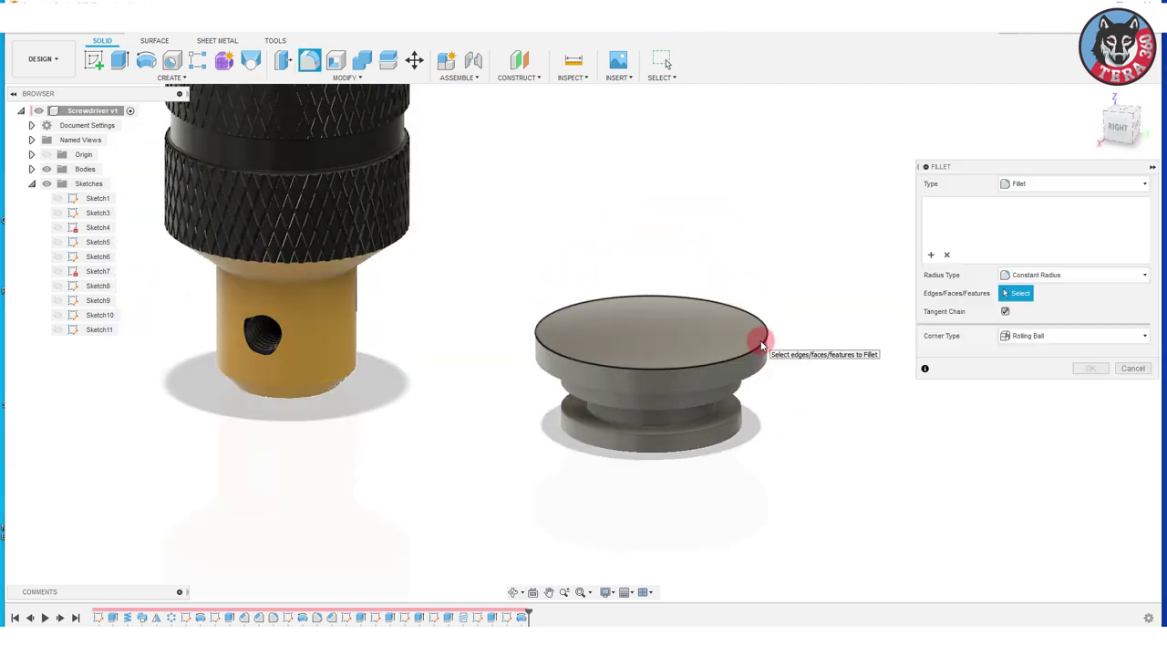
{"action": "left_click", "coordinate": [762, 351]}
{"action": "left_click", "coordinate": [760, 376]}
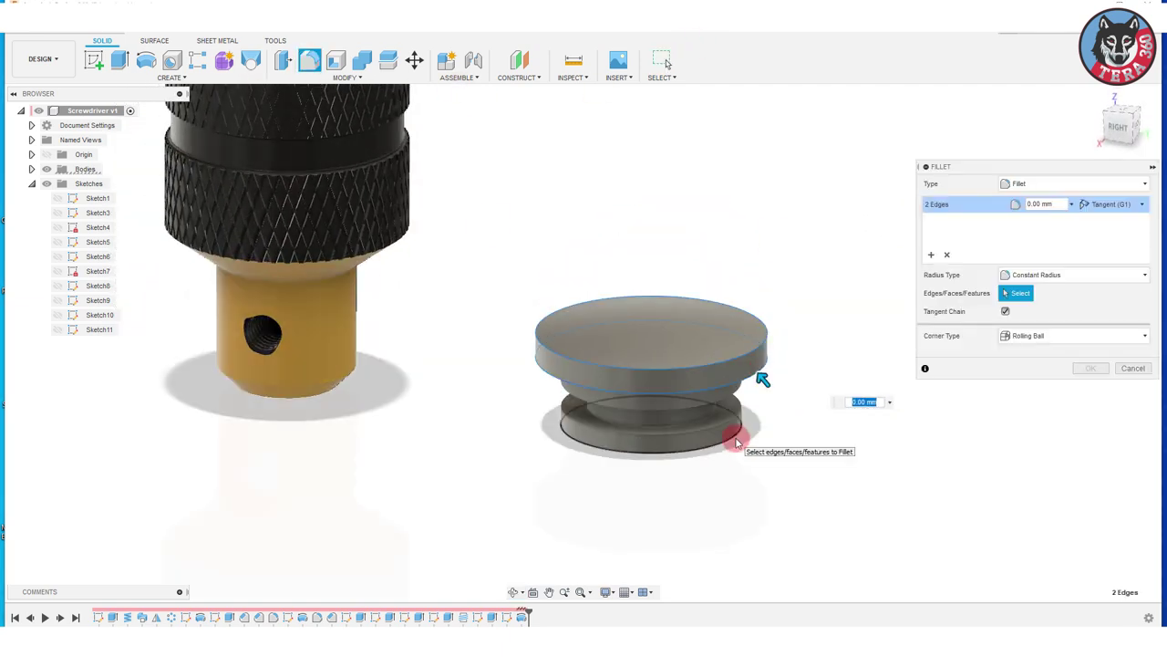
{"action": "left_click", "coordinate": [737, 430]}
{"action": "left_click", "coordinate": [734, 419]}
{"action": "left_click", "coordinate": [729, 395]}
{"action": "type", "text": "0.3"}
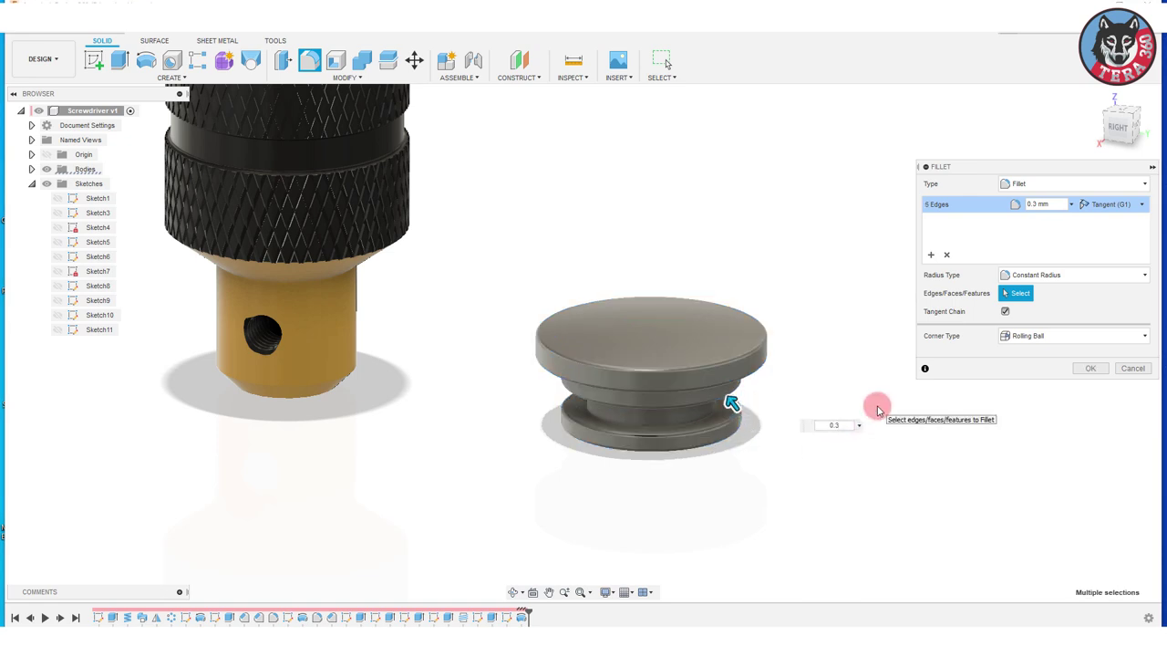
{"action": "left_click", "coordinate": [1090, 367]}
Apply Paint - Enamel Glossy (Yellow) appearance to the cap.
{"action": "right_click", "coordinate": [652, 347]}
{"action": "left_click", "coordinate": [644, 444]}
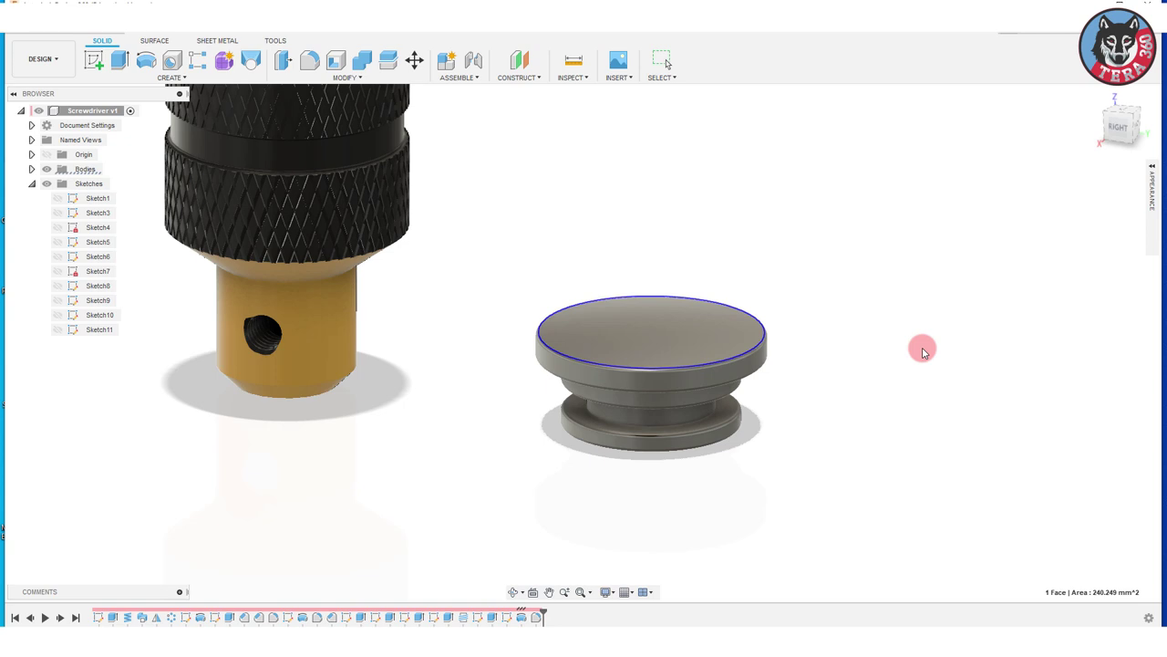
{"action": "left_click", "coordinate": [1152, 183]}
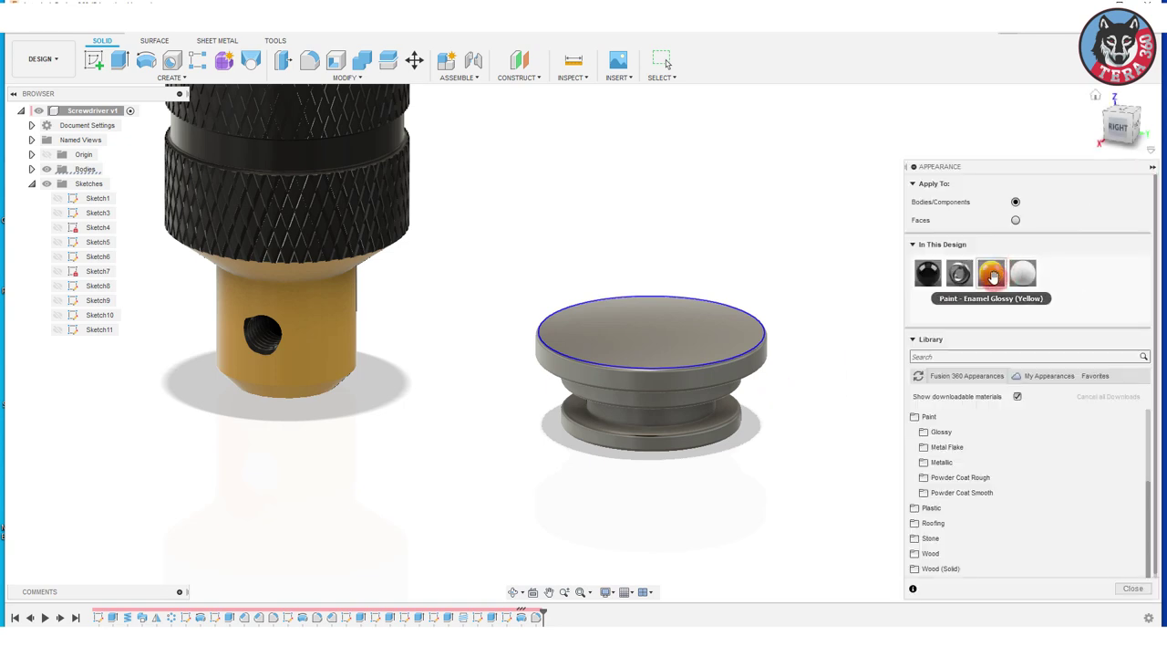
{"action": "left_click_drag", "start_coordinate": [992, 273], "coordinate": [734, 402]}
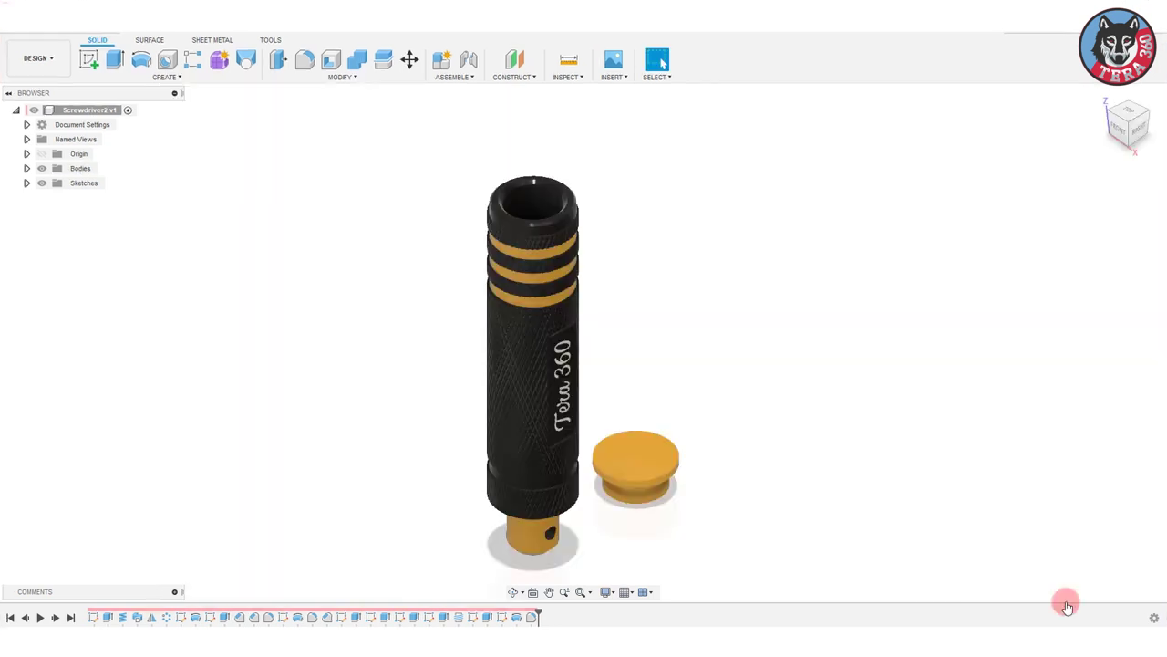
Align the cap's edge to the handle's top opening edge so the cap sits on the handle.
{"action": "left_click", "coordinate": [310, 77]}
{"action": "left_click", "coordinate": [313, 284]}
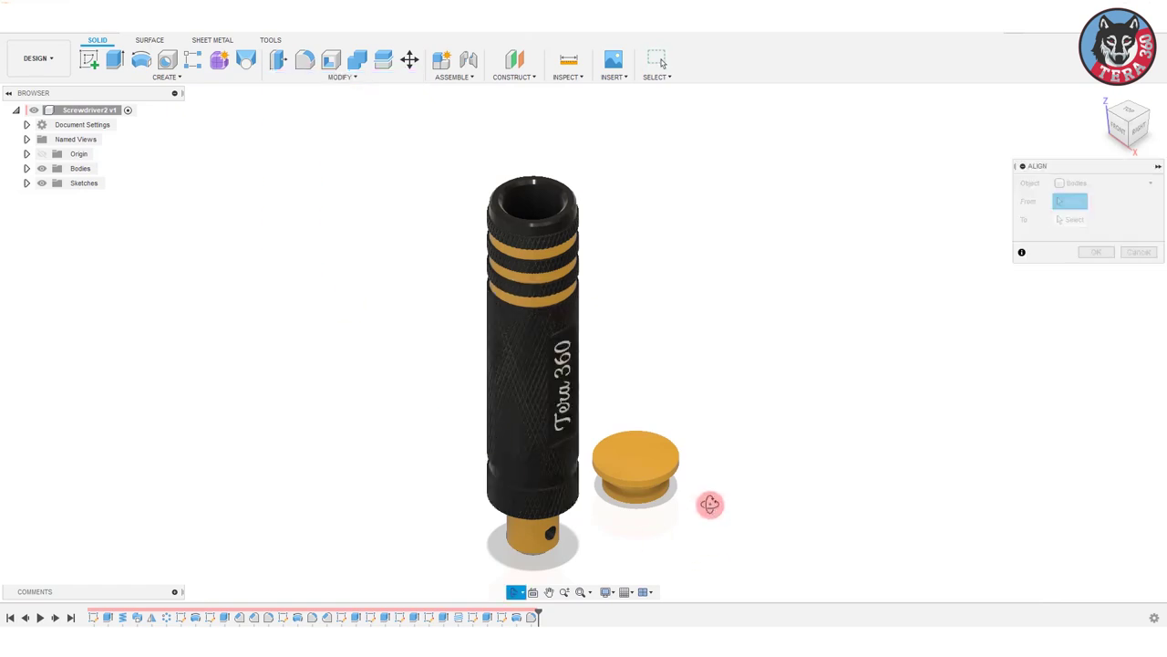
{"action": "mouse_move", "coordinate": [708, 502]}
{"action": "middle_mouse_down", "text": "shift"}
{"action": "mouse_move", "coordinate": [695, 404]}
{"action": "mouse_move", "coordinate": [703, 516]}
{"action": "middle_mouse_up", "text": "shift"}
{"action": "left_click", "coordinate": [664, 480]}
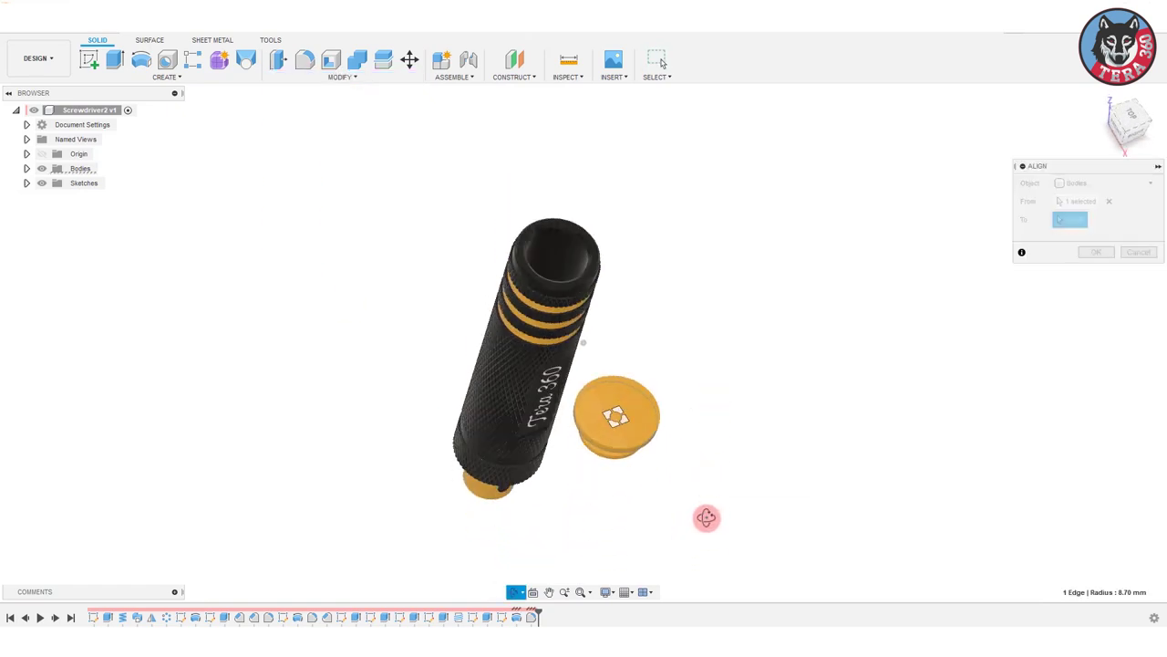
{"action": "left_click", "coordinate": [593, 272]}
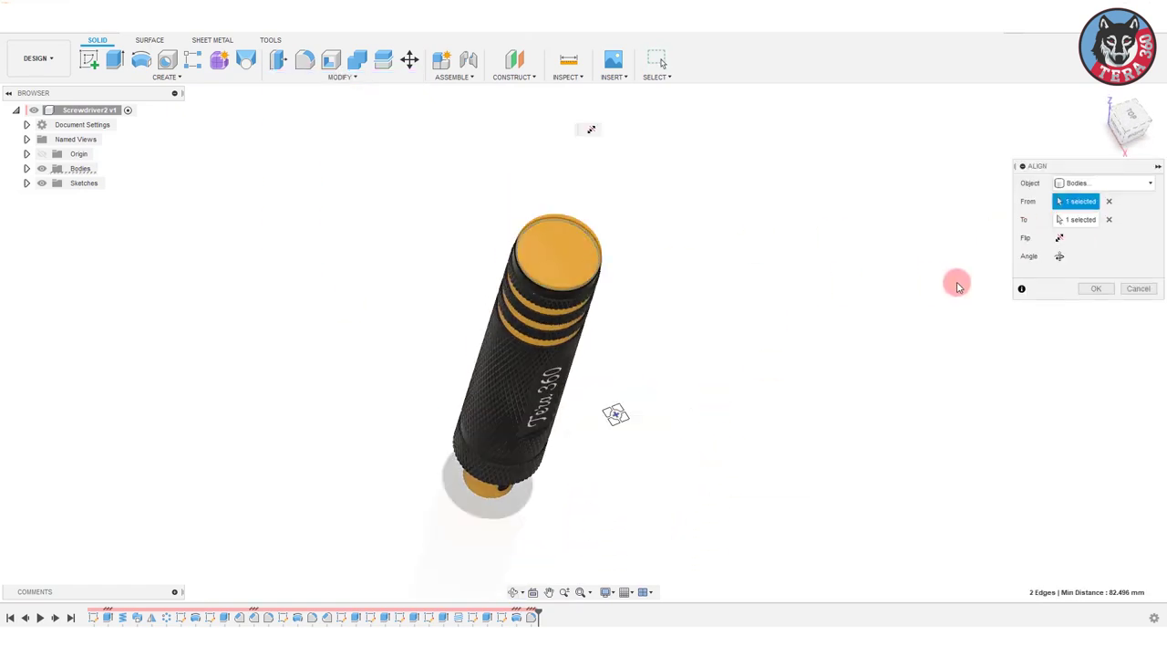
{"action": "left_click", "coordinate": [1089, 292]}
{"action": "middle_click_drag", "start_coordinate": [729, 402], "coordinate": [706, 331], "text": "shift"}
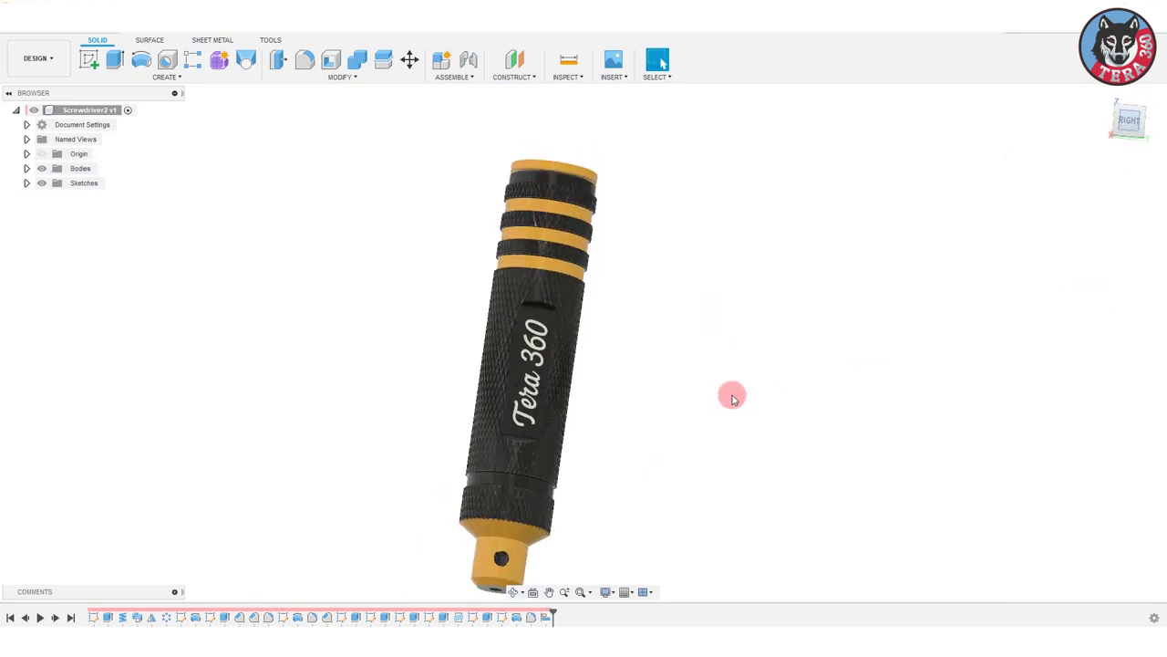
Start a sketch on the vertical origin plane with a 110 mm construction line along the axis.
{"action": "left_click", "coordinate": [89, 60]}
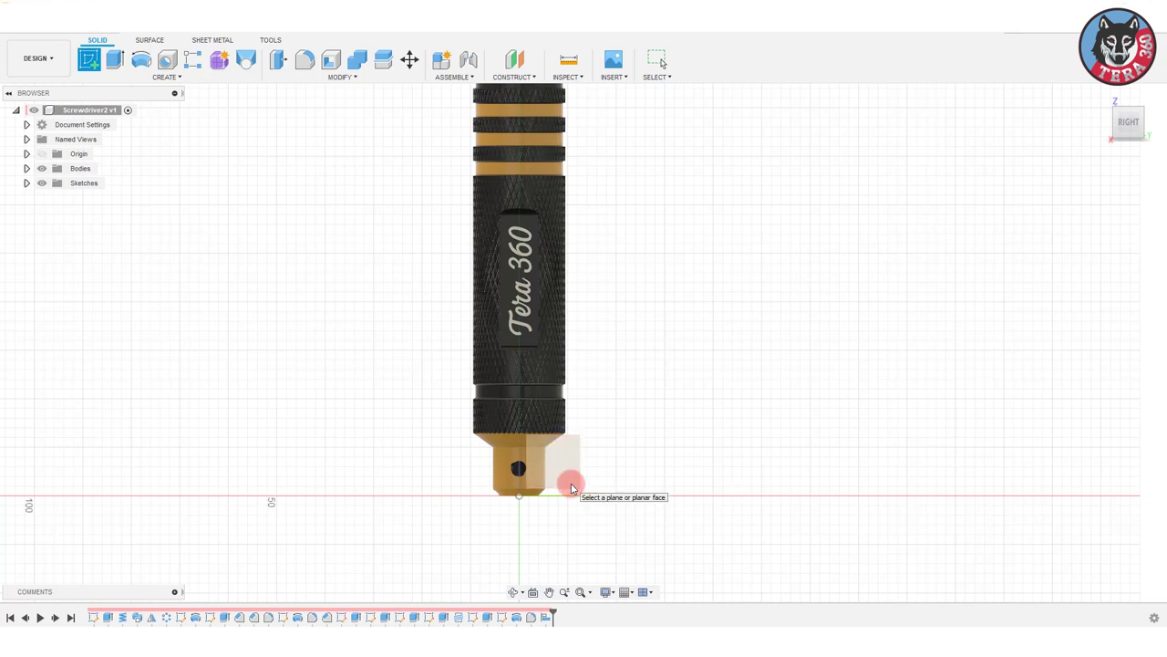
{"action": "left_click", "coordinate": [569, 482]}
{"action": "key", "text": "l"}
{"action": "key", "text": "x"}
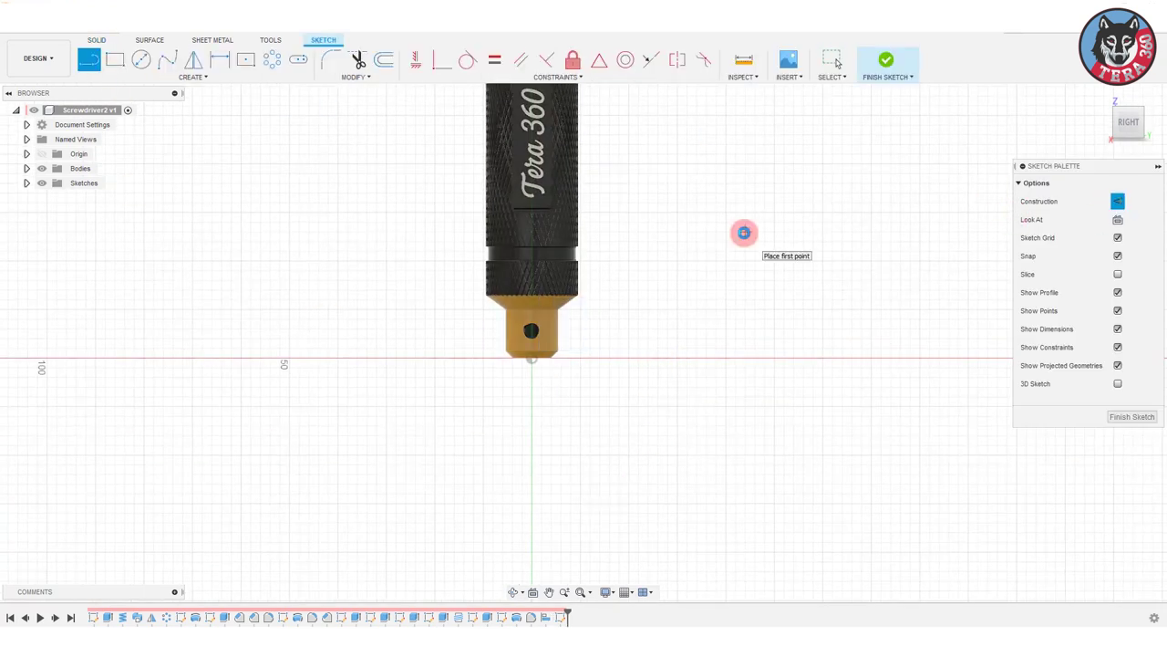
{"action": "left_click", "coordinate": [773, 357]}
{"action": "type", "text": "11"}
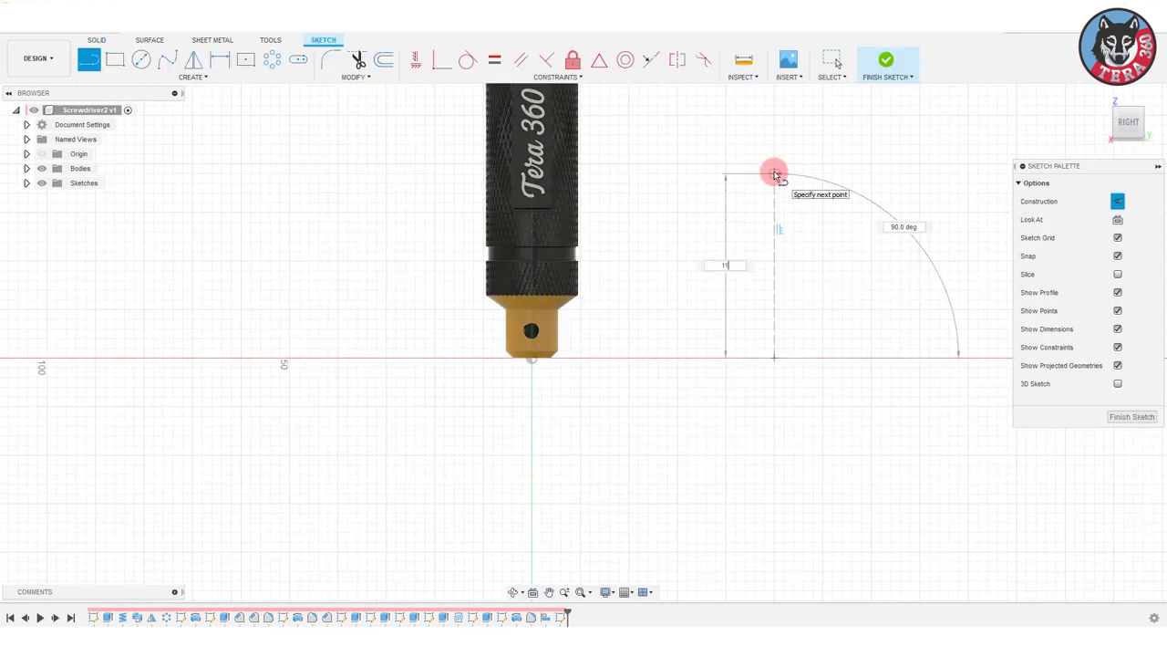
{"action": "type", "text": "0"}
{"action": "key", "text": "Return"}
{"action": "key", "text": "Escape"}
{"action": "scroll", "coordinate": [797, 477], "scroll_direction": "up", "scroll_amount": 4}
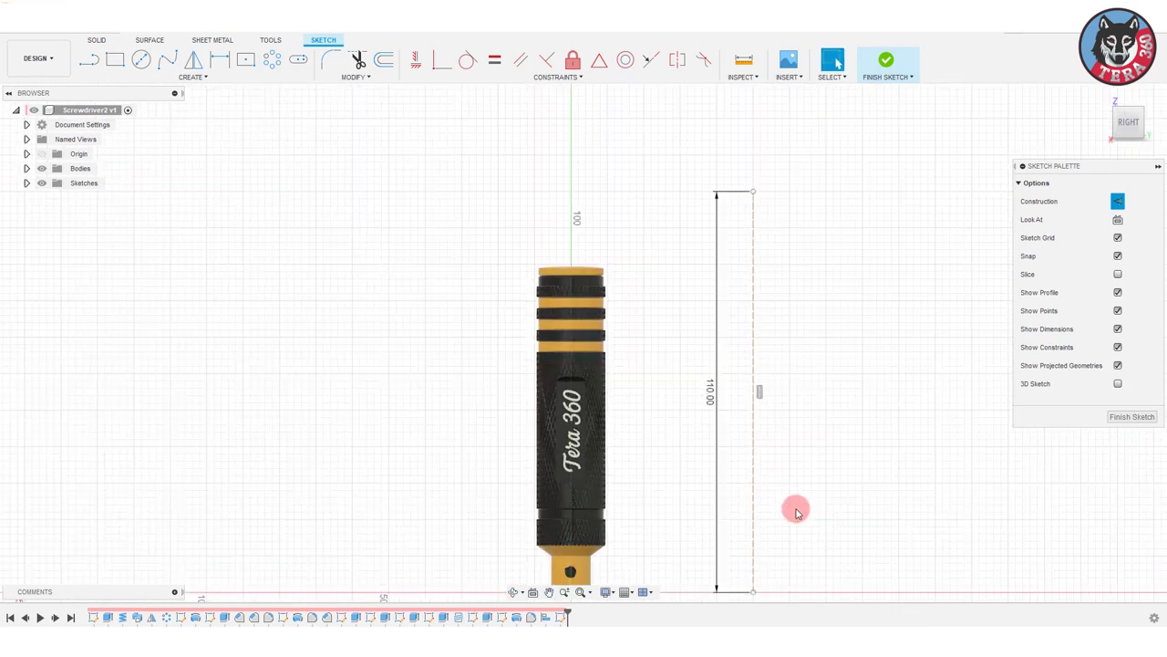
{"action": "scroll", "coordinate": [788, 470], "scroll_direction": "down", "scroll_amount": 1}
Draw the profile lines: 2.5 mm top, long vertical, 6 mm bottom step and 25 mm vertical.
{"action": "key", "text": "l"}
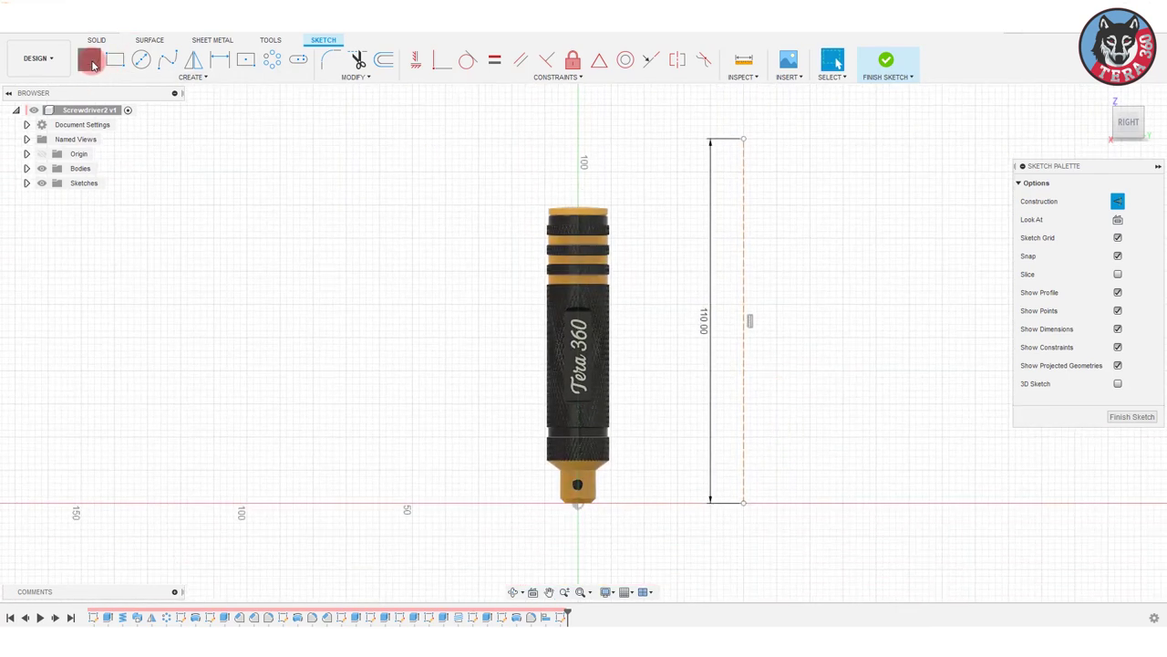
{"action": "left_click", "coordinate": [1118, 200]}
{"action": "left_click", "coordinate": [744, 139]}
{"action": "type", "text": "2.5"}
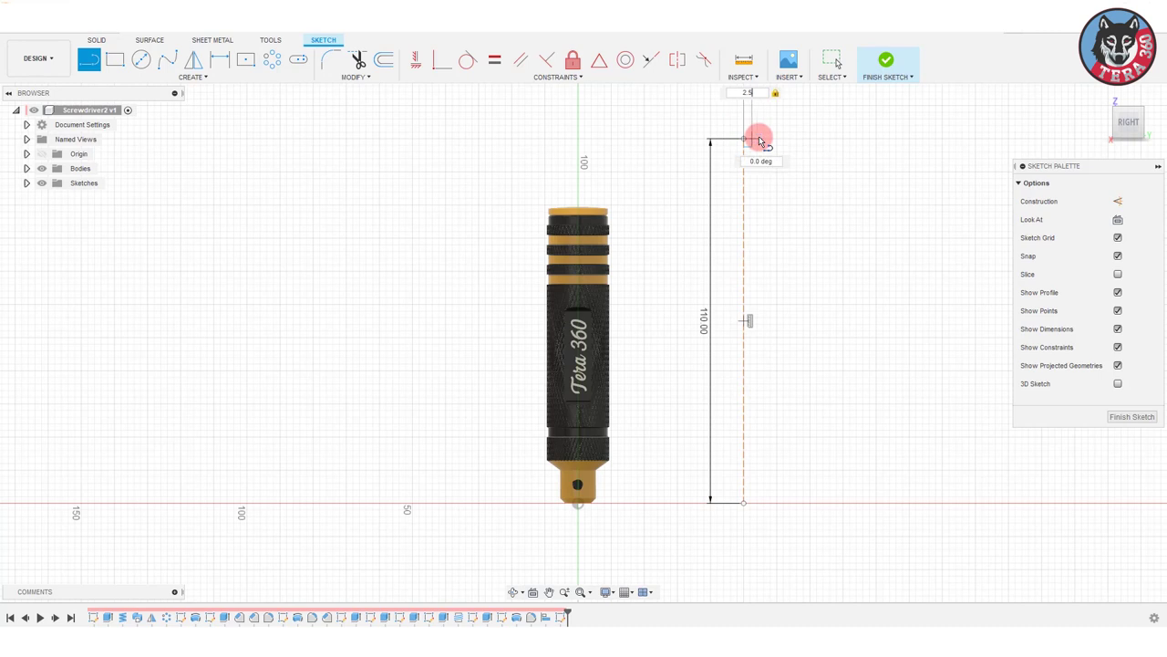
{"action": "key", "text": "Return"}
{"action": "key", "text": "Escape"}
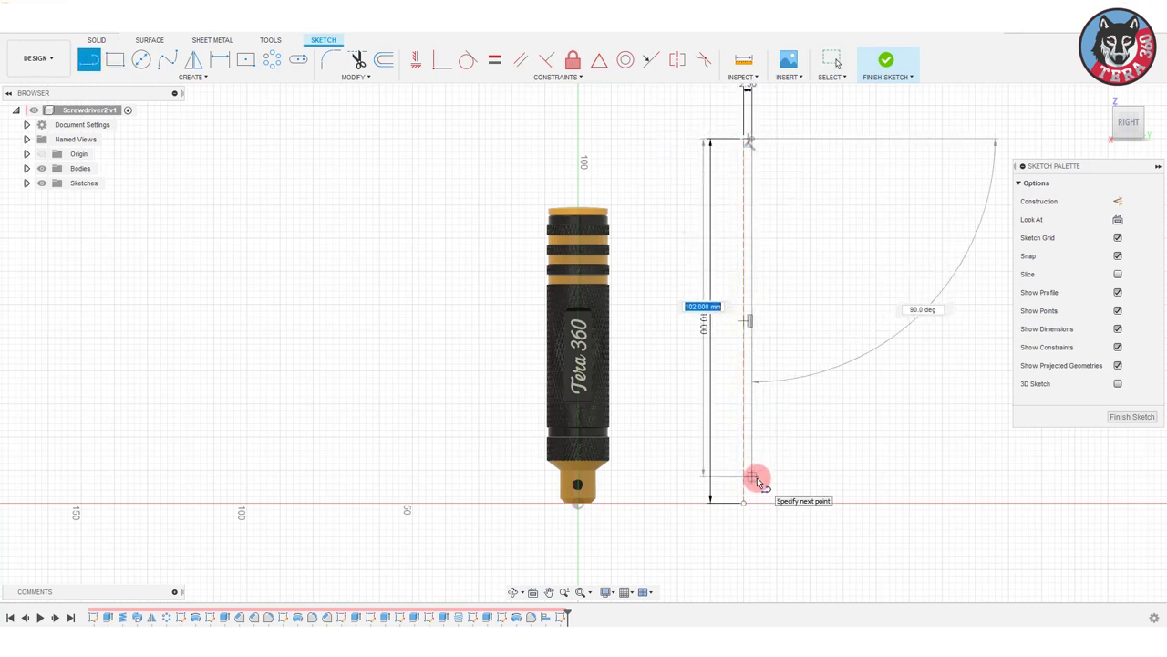
{"action": "left_click", "coordinate": [755, 504]}
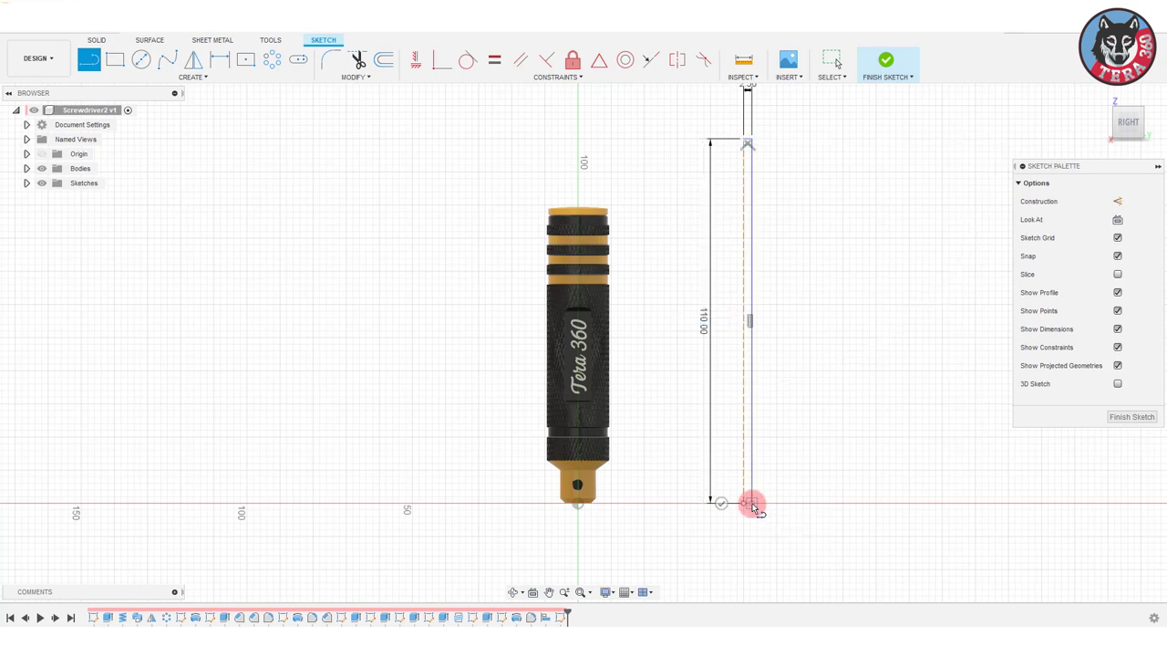
{"action": "key", "text": "Escape"}
{"action": "left_click", "coordinate": [753, 505]}
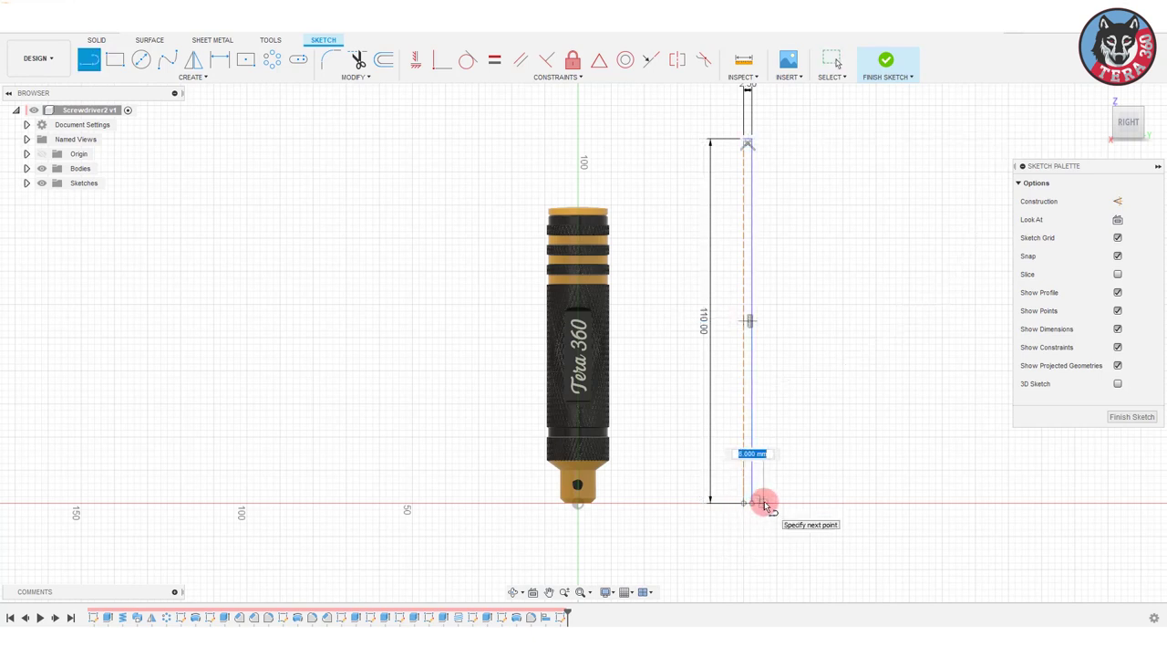
{"action": "type", "text": "8"}
{"action": "key", "text": "Return"}
{"action": "type", "text": "2"}
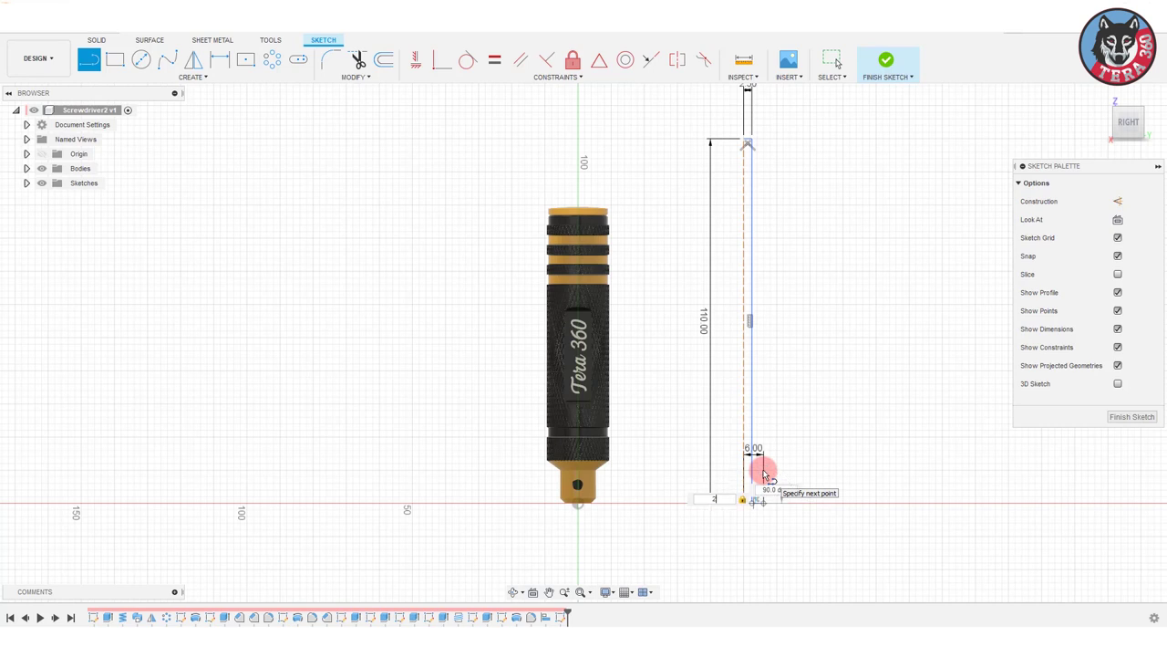
{"action": "type", "text": "5"}
{"action": "key", "text": "Return"}
{"action": "key", "text": "Escape"}
Add a diagonal taper line from the 25 mm segment's top to the long vertical line.
{"action": "key", "text": "l"}
{"action": "left_click", "coordinate": [762, 422]}
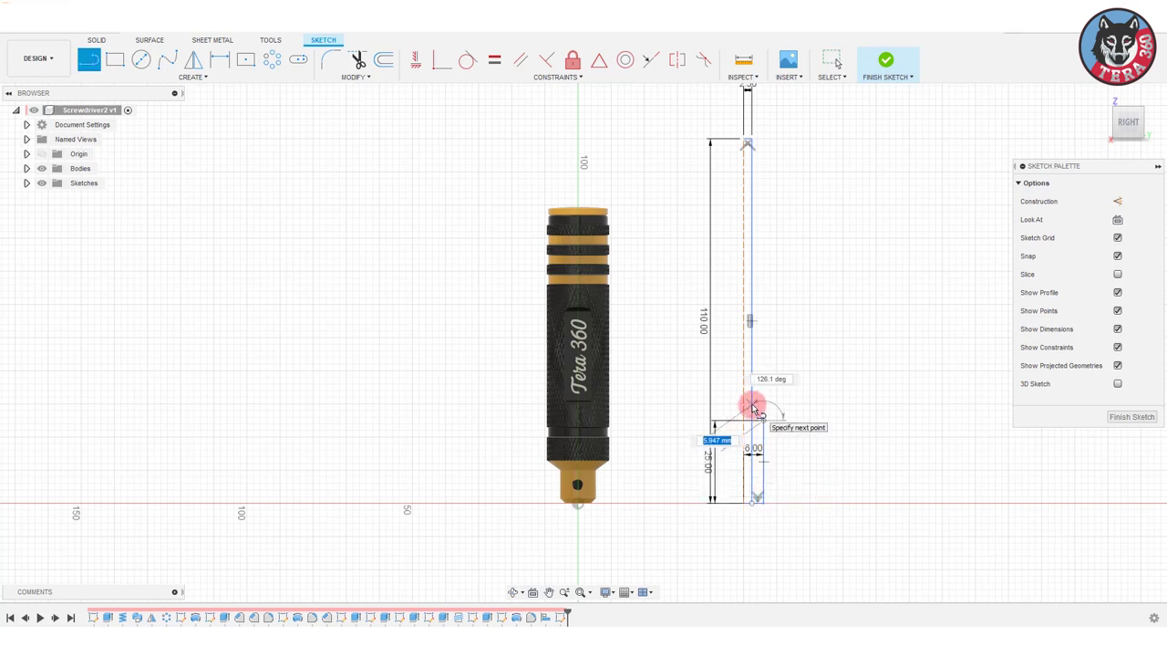
{"action": "left_click", "coordinate": [753, 402]}
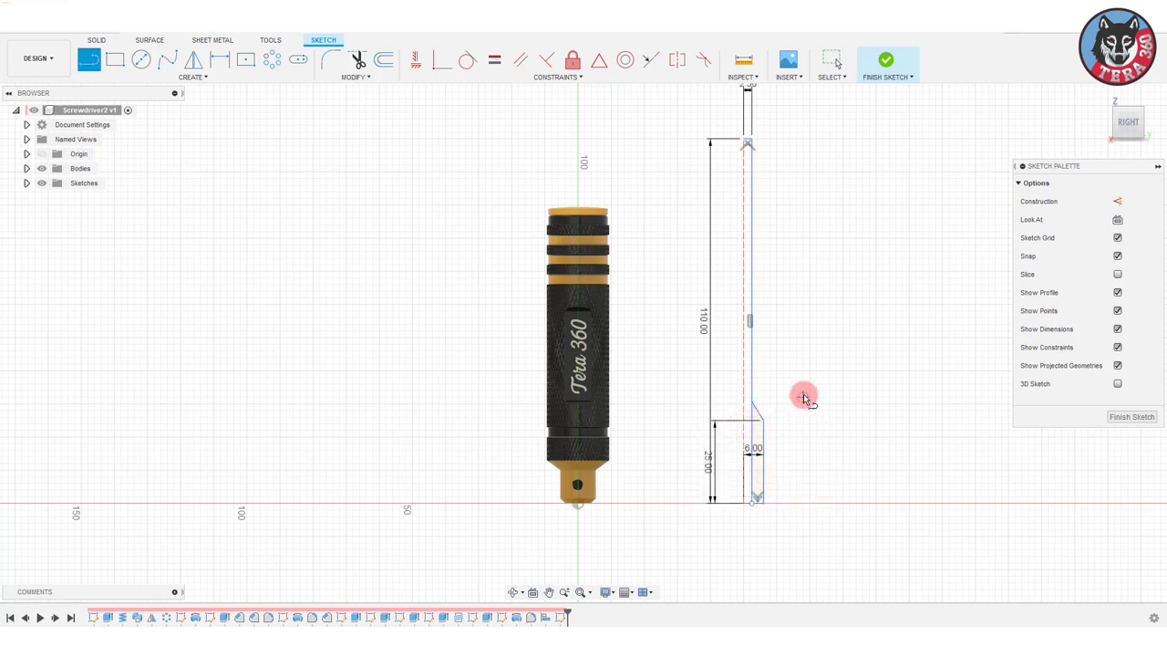
{"action": "left_click", "coordinate": [358, 59]}
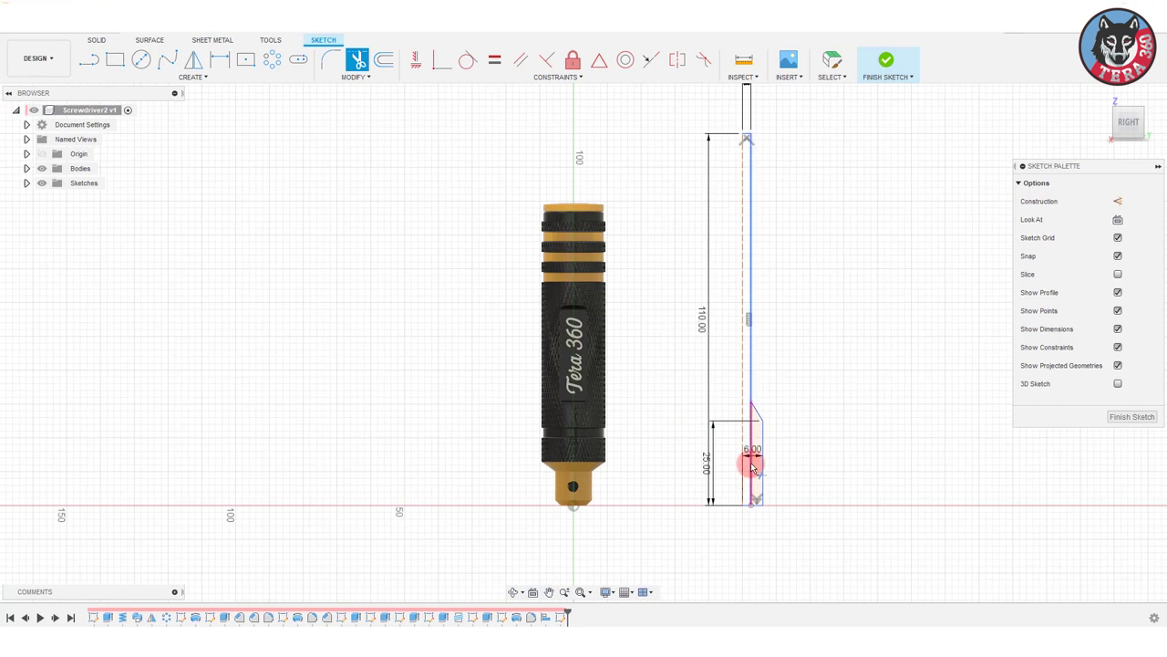
Make the 110 mm line a normal line and revolve the shaft profile 360° around it.
{"action": "key", "text": "Escape"}
{"action": "right_click", "coordinate": [743, 160]}
{"action": "left_click", "coordinate": [741, 245]}
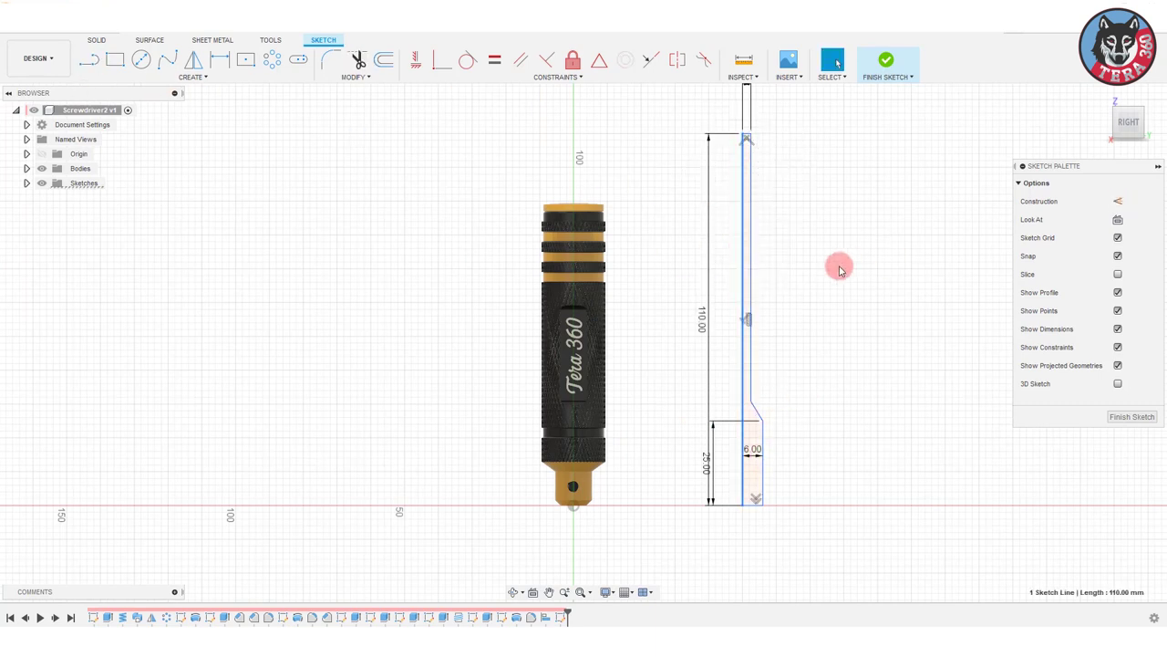
{"action": "left_click", "coordinate": [97, 40]}
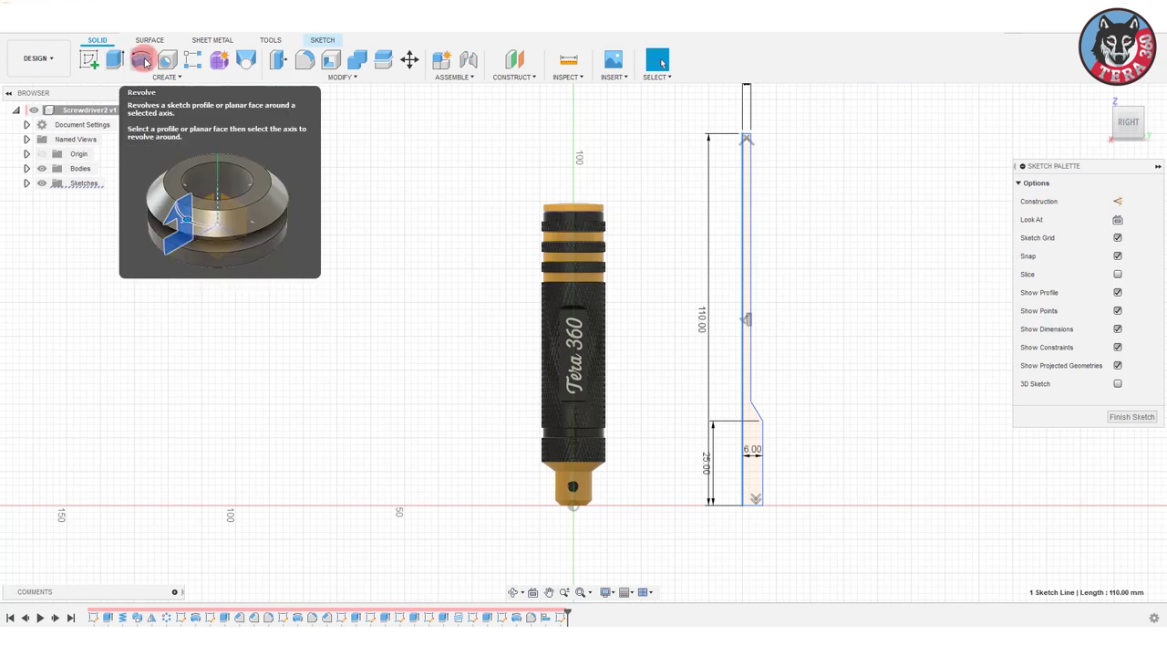
{"action": "left_click", "coordinate": [141, 59]}
{"action": "left_click", "coordinate": [751, 458]}
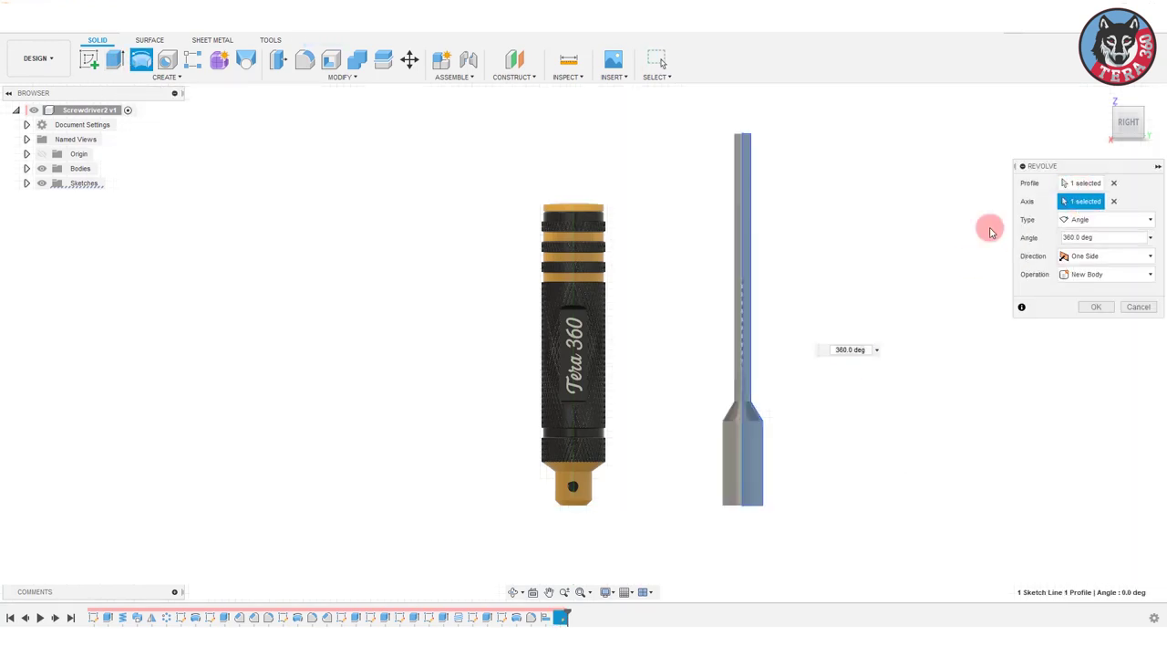
{"action": "left_click", "coordinate": [1091, 308]}
{"action": "middle_click_drag", "start_coordinate": [811, 459], "coordinate": [806, 369], "text": "shift"}
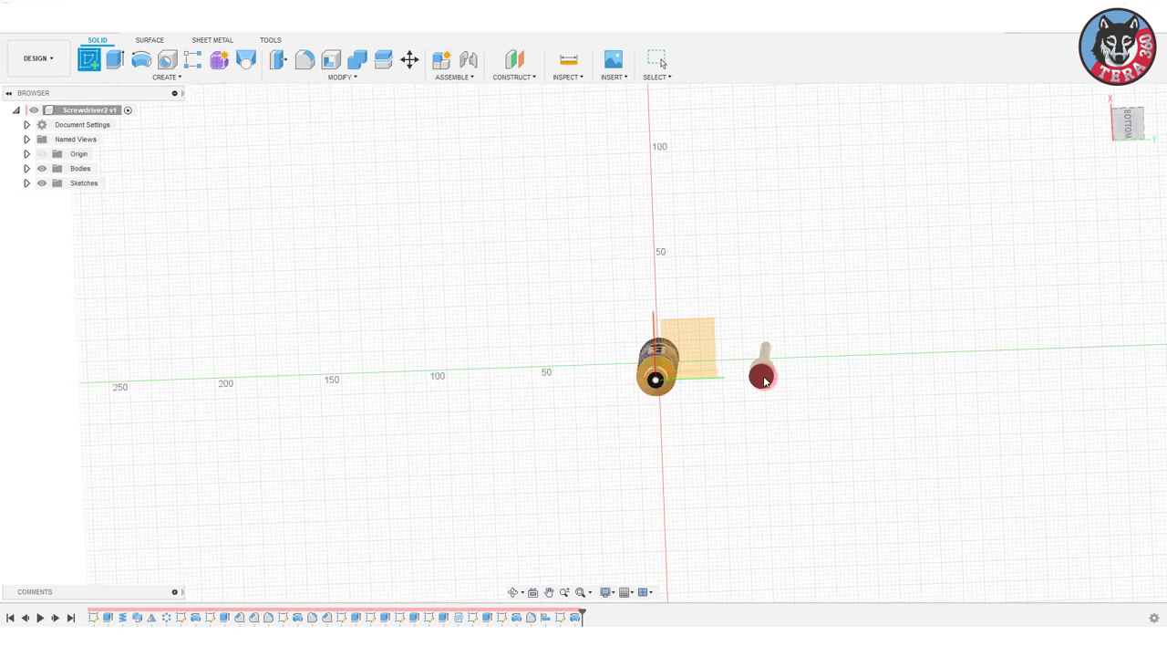
{"action": "left_click", "coordinate": [758, 374]}
Sketch a circumscribed hexagon of size 3.5 centred on the shaft's end face.
{"action": "left_click", "coordinate": [192, 76]}
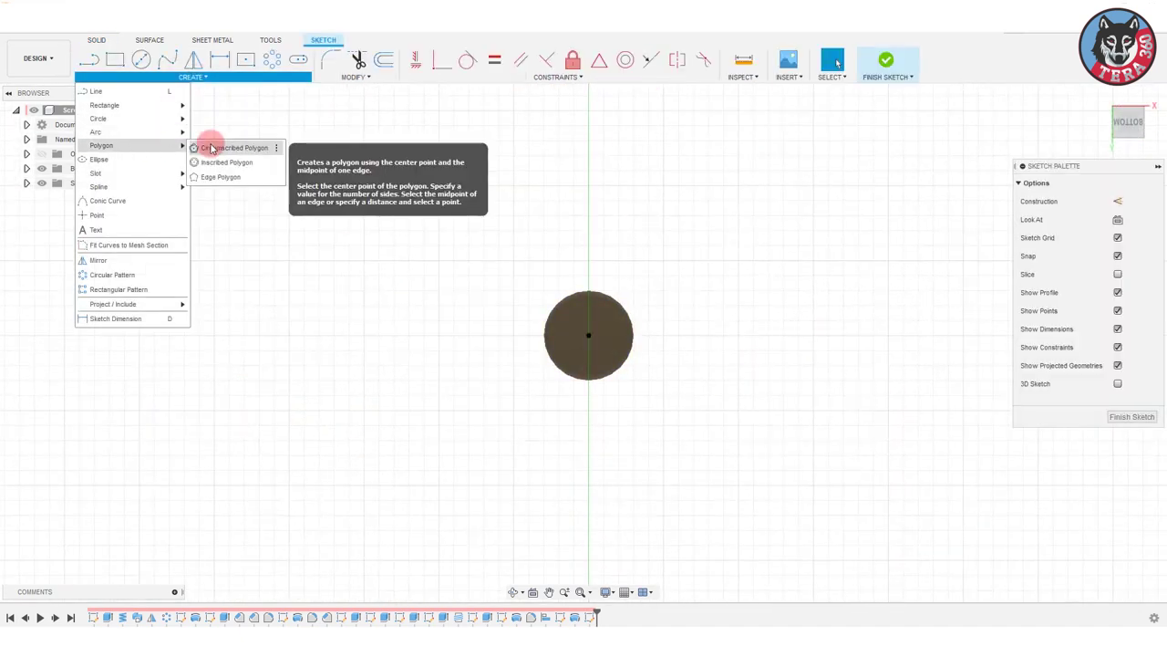
{"action": "left_click", "coordinate": [214, 144]}
{"action": "left_click", "coordinate": [588, 335]}
{"action": "type", "text": "3.5"}
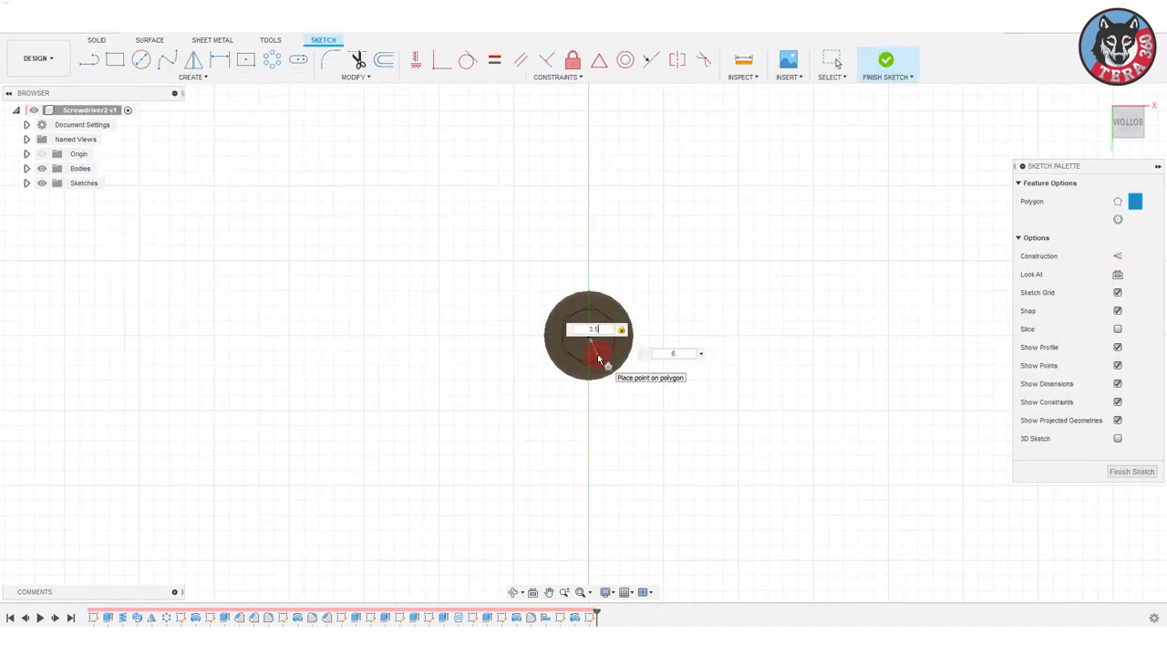
{"action": "key", "text": "Return"}
{"action": "key", "text": "d"}
{"action": "left_click", "coordinate": [561, 347]}
{"action": "left_click", "coordinate": [616, 323]}
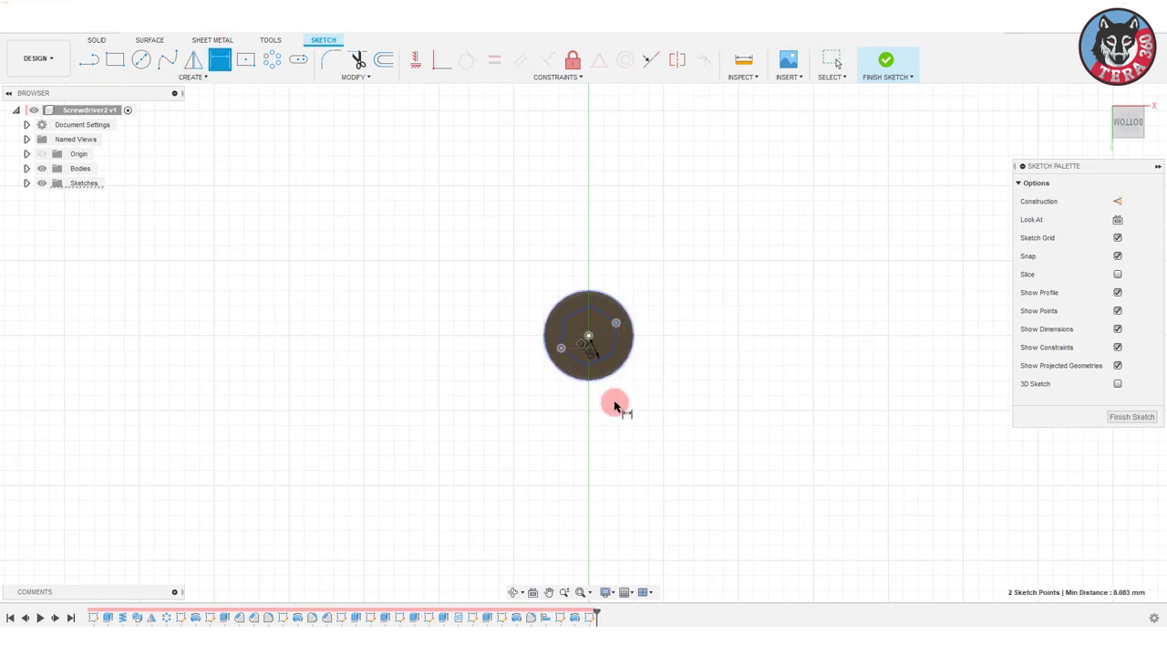
{"action": "key", "text": "Escape"}
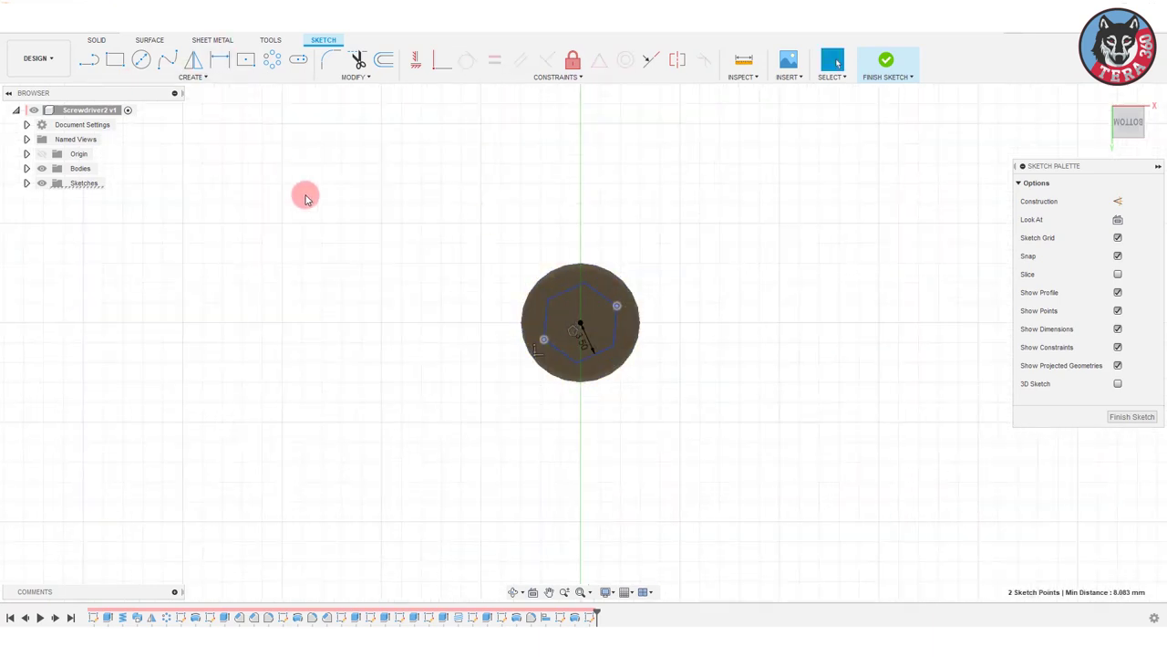
Finish the sketch and extrude the hexagon downward as a cut into the shaft.
{"action": "left_click", "coordinate": [119, 46]}
{"action": "left_click", "coordinate": [115, 59]}
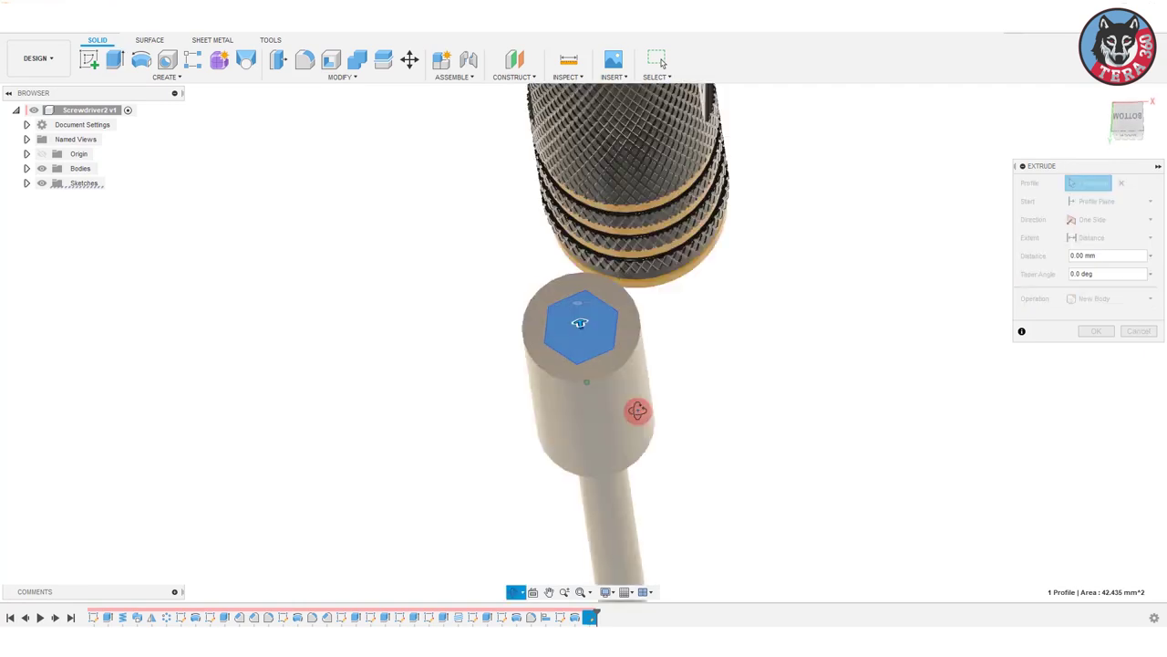
{"action": "left_click_drag", "start_coordinate": [593, 357], "coordinate": [609, 405]}
{"action": "key", "text": "Return"}
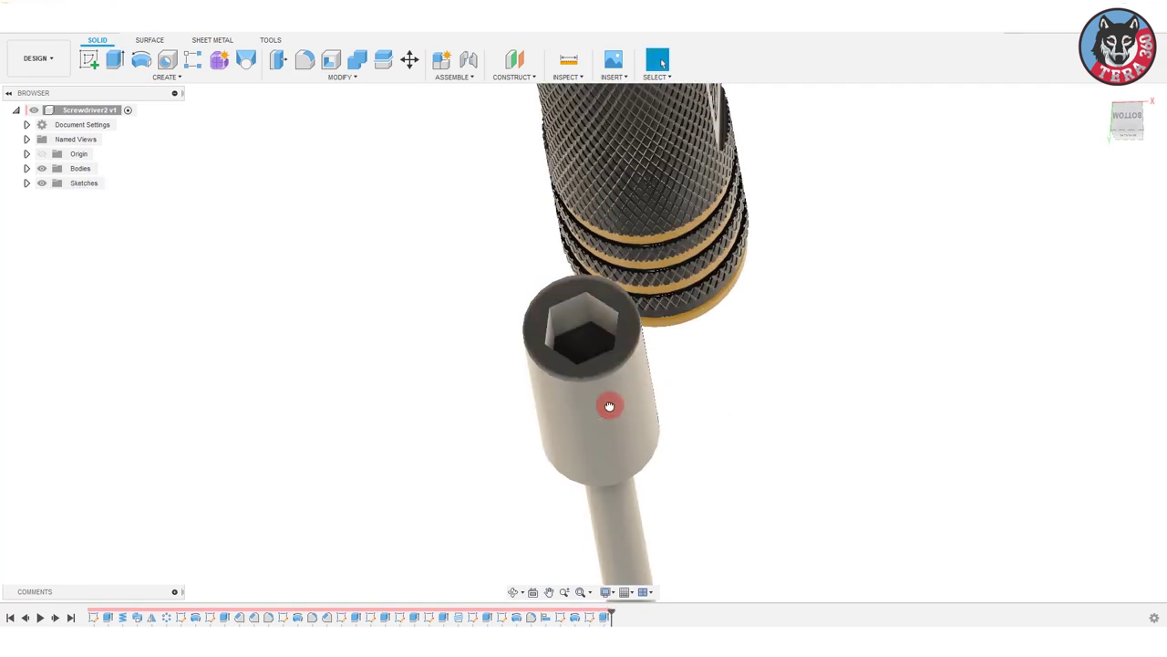
Fillet the hex pocket's bottom and rim edges at 0.5 mm.
{"action": "left_click", "coordinate": [307, 69]}
{"action": "left_click", "coordinate": [585, 338]}
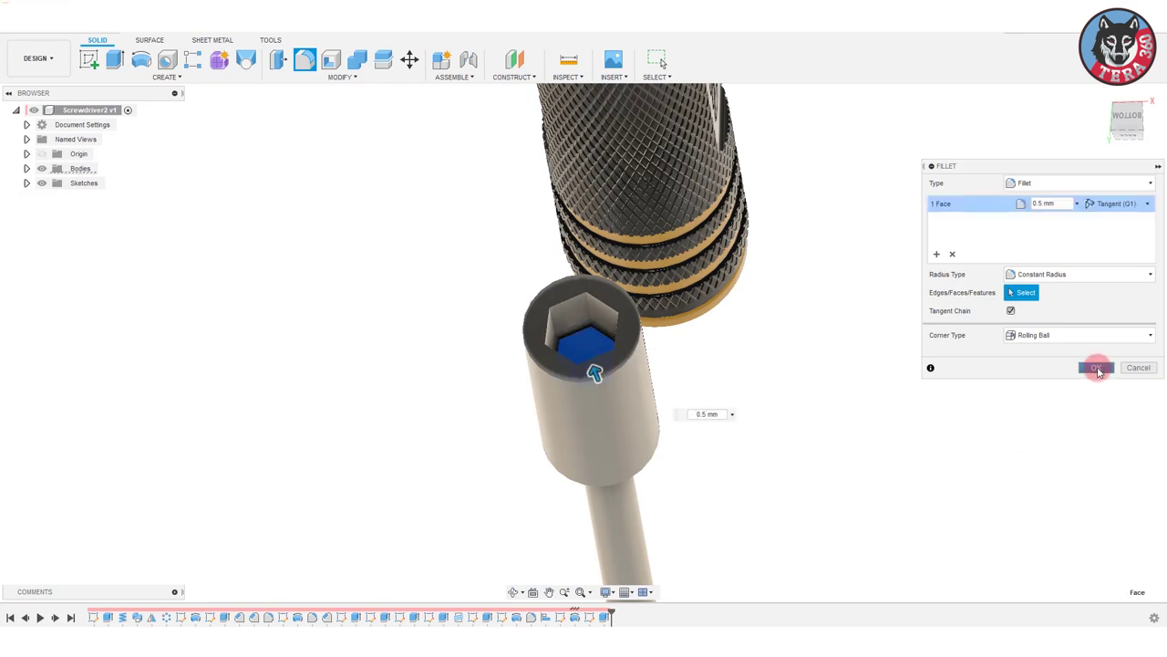
{"action": "left_click", "coordinate": [1095, 365]}
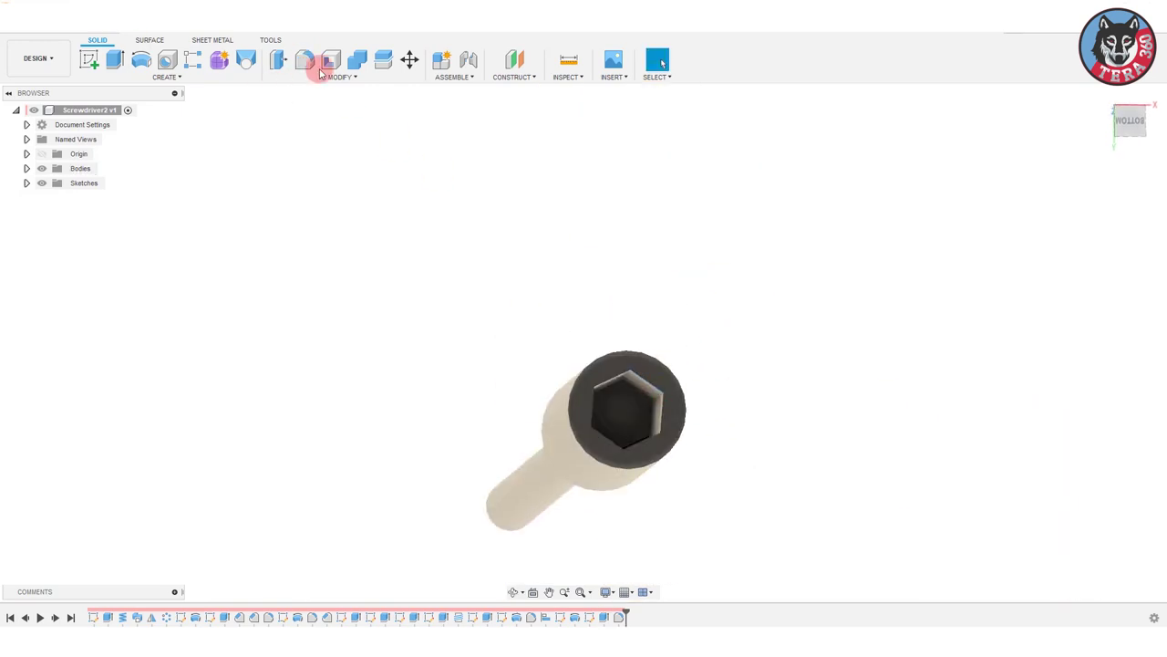
{"action": "left_click", "coordinate": [304, 60]}
{"action": "left_click", "coordinate": [664, 386]}
{"action": "left_click", "coordinate": [594, 402]}
{"action": "left_click", "coordinate": [644, 443]}
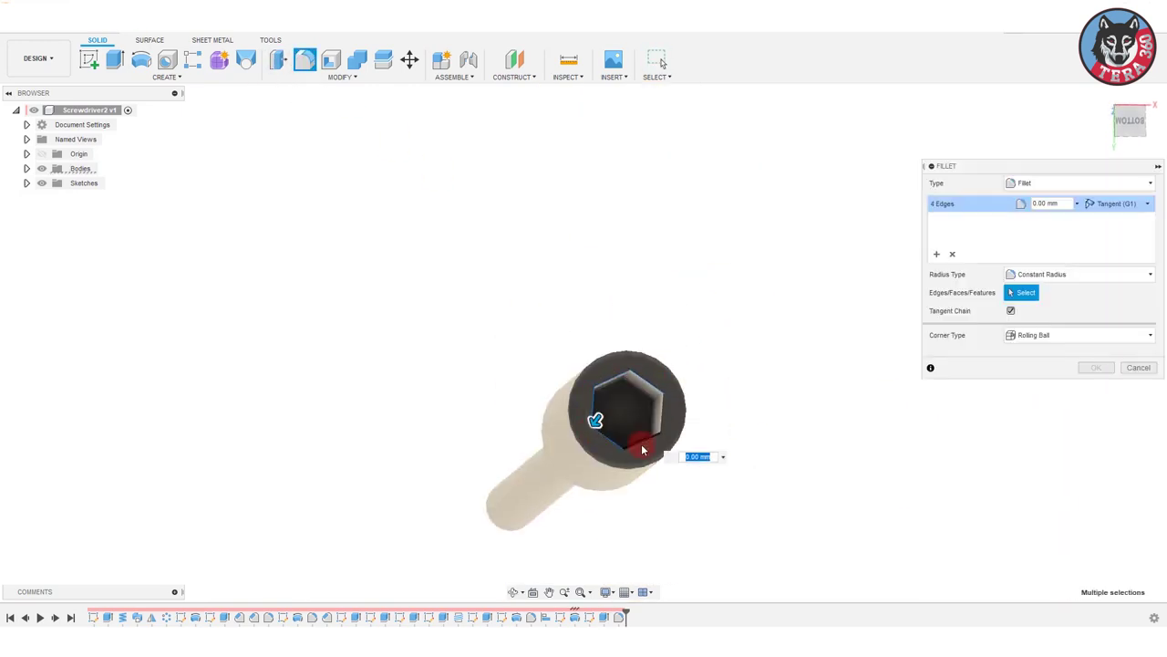
{"action": "left_click", "coordinate": [659, 430]}
{"action": "left_click", "coordinate": [662, 437]}
{"action": "type", "text": "0.5"}
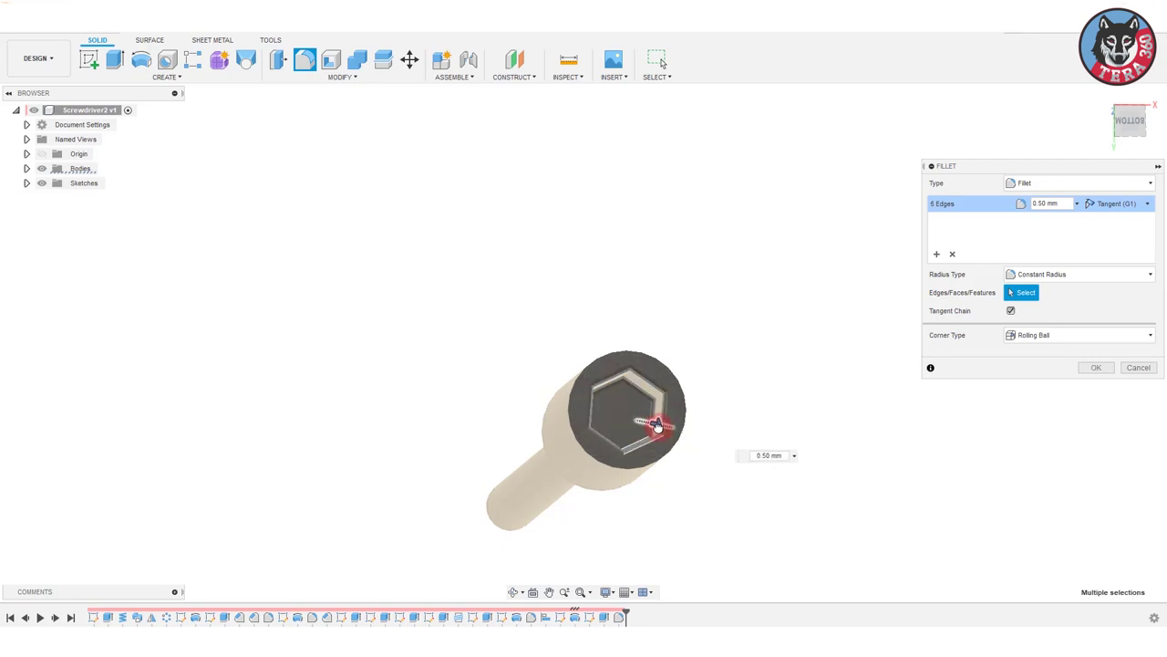
{"action": "left_click", "coordinate": [785, 456]}
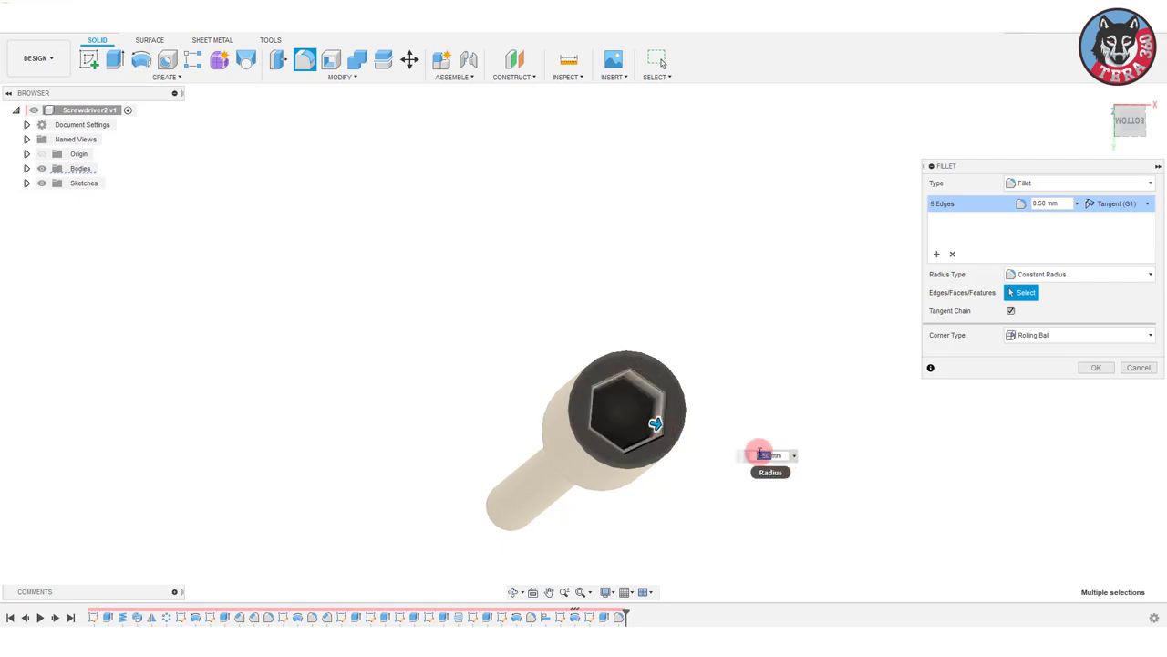
{"action": "key", "text": "Return"}
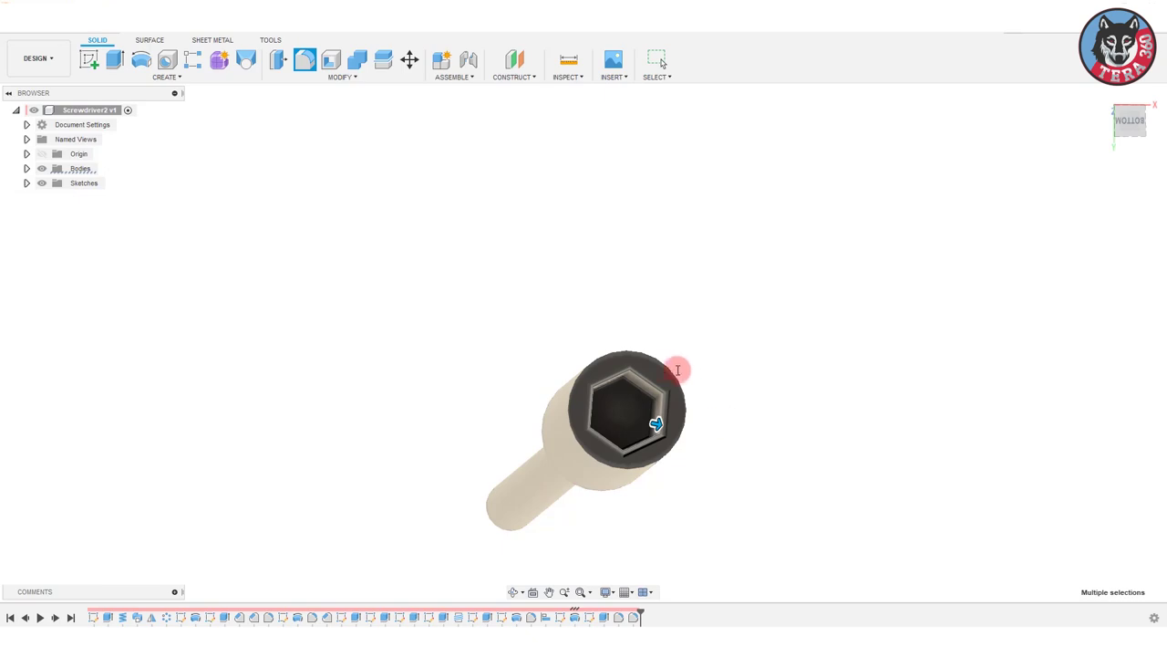
Fillet the outer edge of the shaft's socket end.
{"action": "left_click", "coordinate": [339, 78]}
{"action": "left_click", "coordinate": [280, 114]}
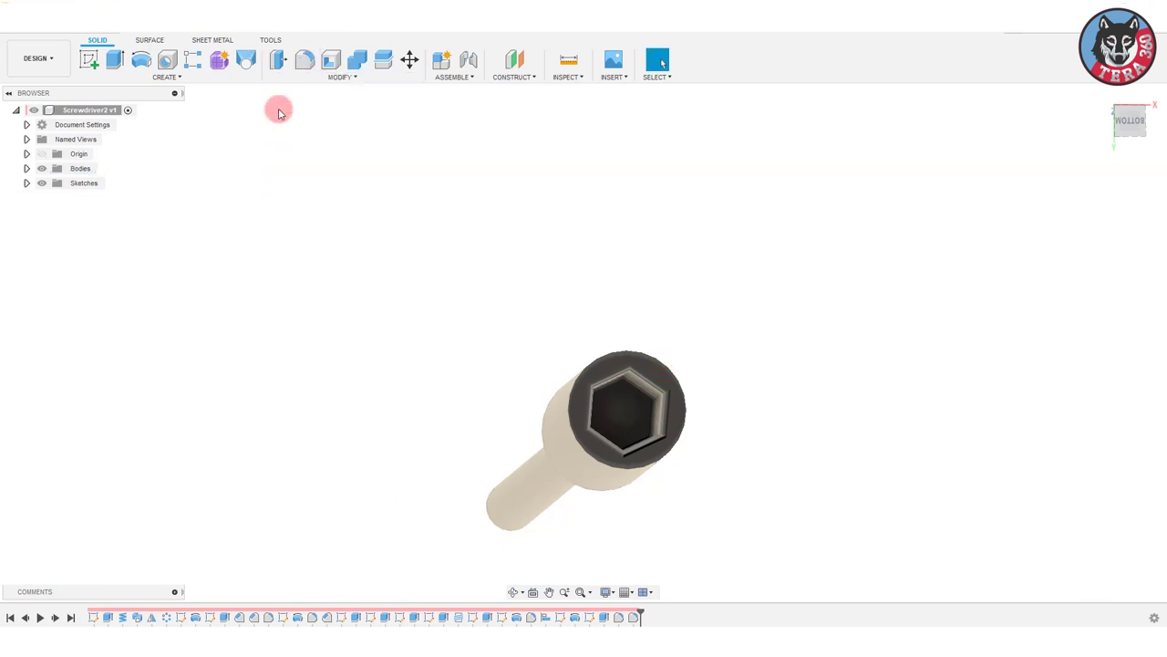
{"action": "left_click", "coordinate": [597, 425]}
{"action": "key", "text": "Return"}
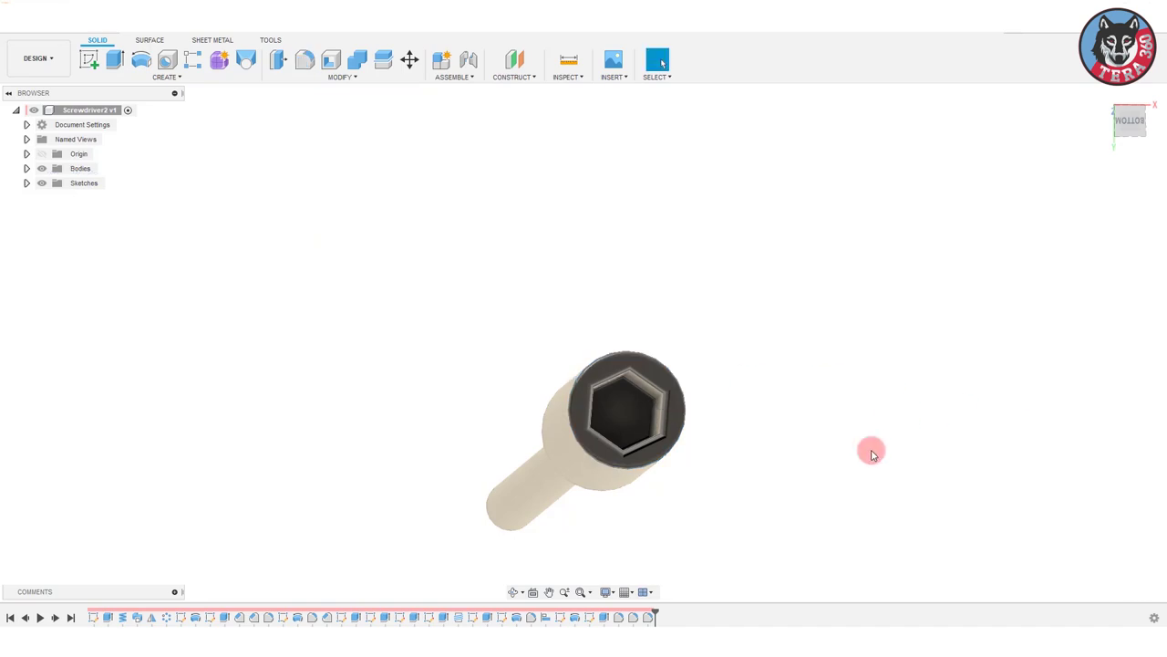
Fillet the edges where the cone meets the socket at 0.2 mm.
{"action": "middle_click_drag", "start_coordinate": [724, 508], "coordinate": [781, 529], "text": "shift"}
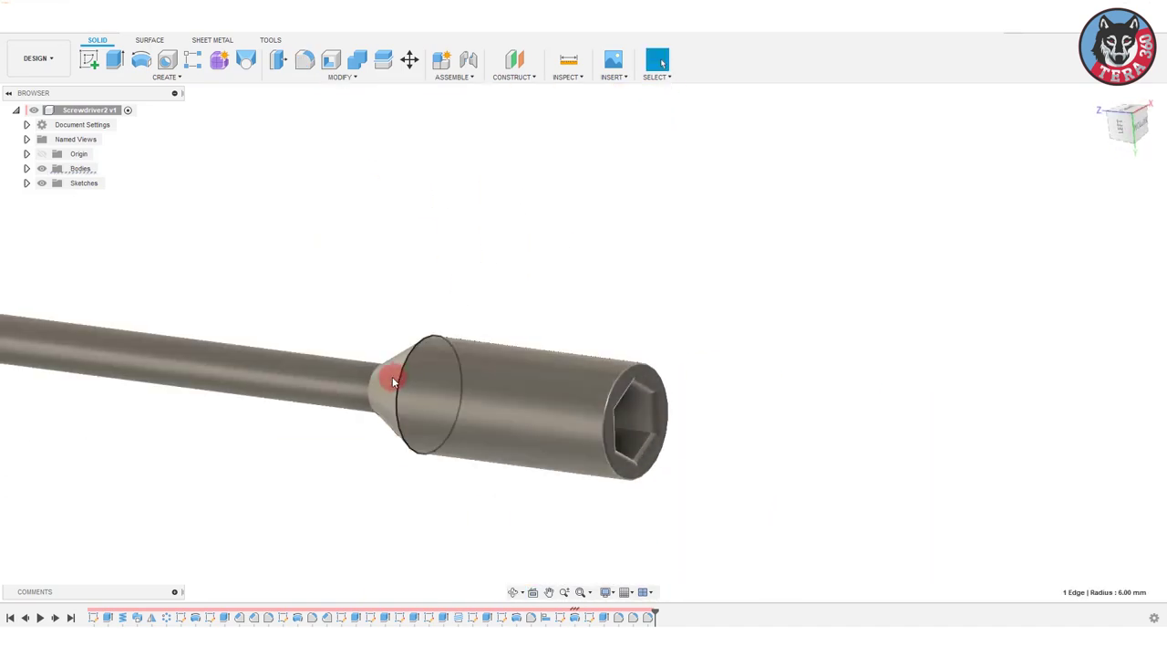
{"action": "left_click", "coordinate": [392, 376]}
{"action": "key", "text": "f"}
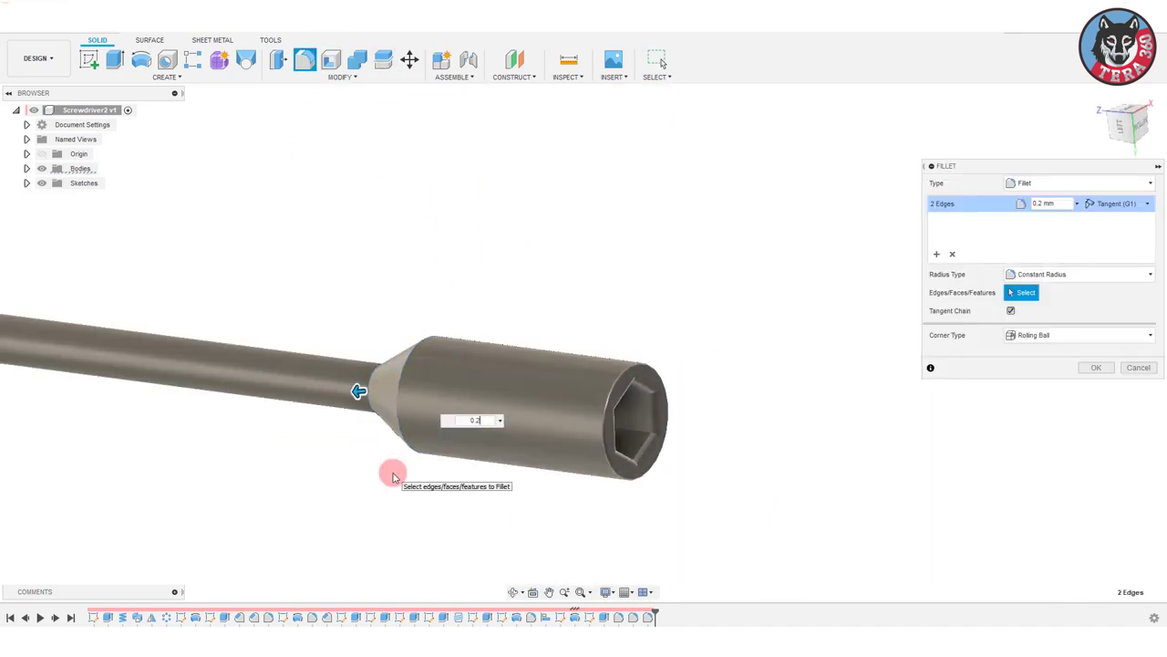
{"action": "left_click", "coordinate": [1096, 367]}
{"action": "scroll", "coordinate": [487, 539], "scroll_direction": "down", "scroll_amount": 5}
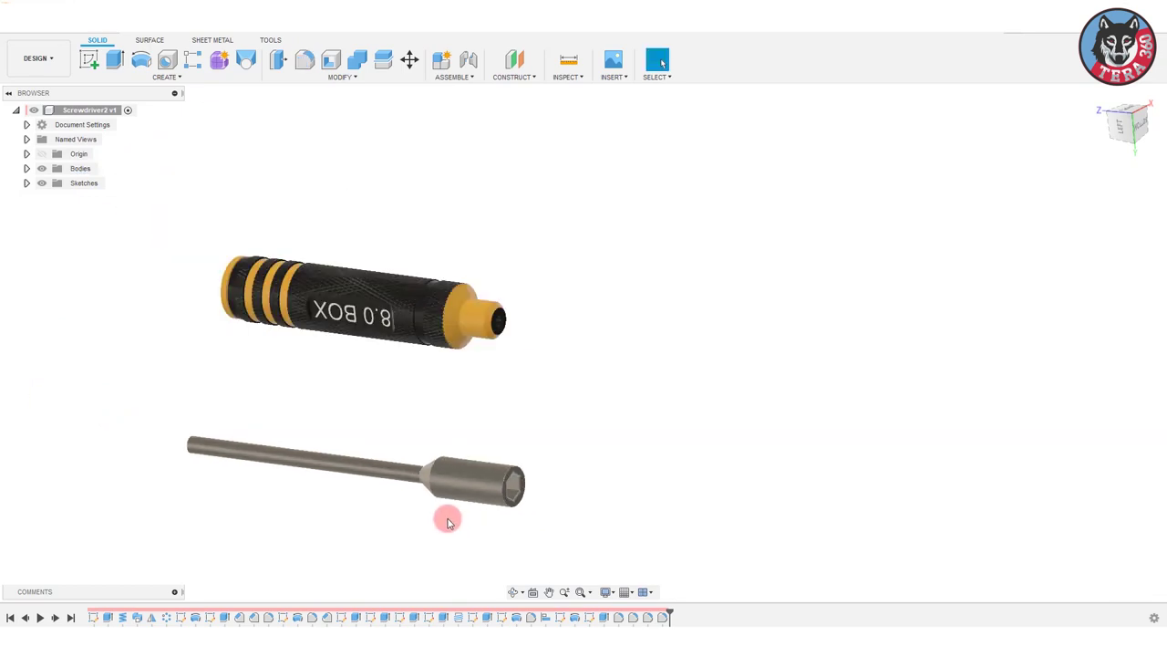
Sketch a center-diameter circle at the origin on the handle's end face.
{"action": "mouse_move", "coordinate": [524, 333]}
{"action": "middle_mouse_down", "text": "shift"}
{"action": "mouse_move", "coordinate": [448, 338]}
{"action": "mouse_move", "coordinate": [666, 341]}
{"action": "middle_mouse_up", "text": "shift"}
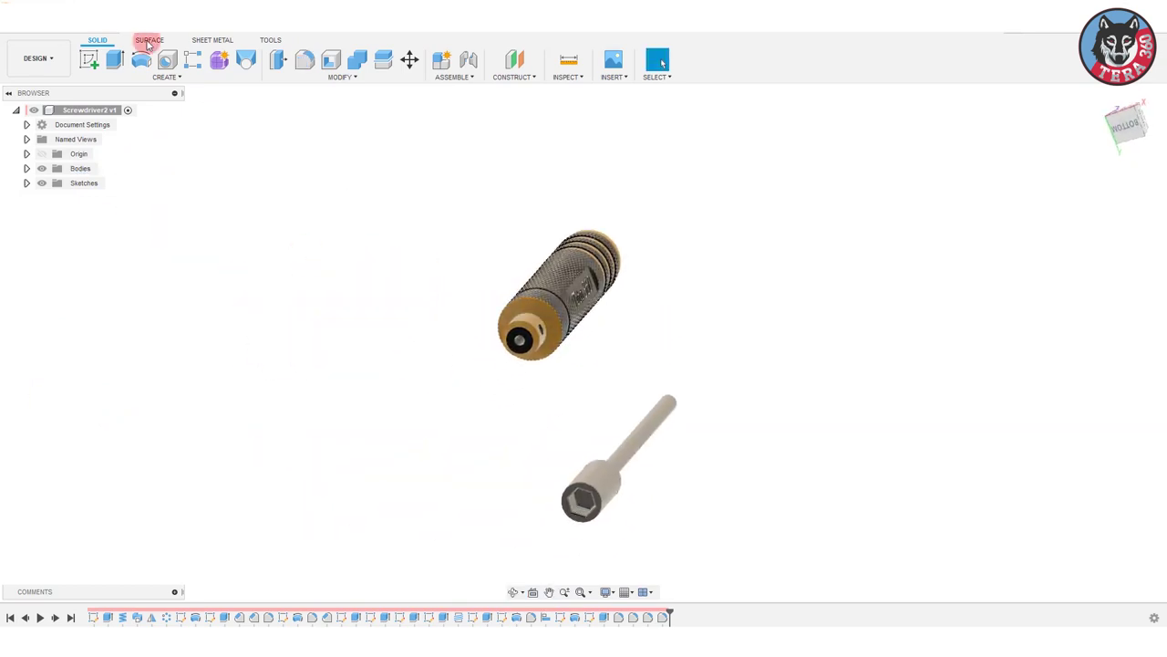
{"action": "left_click", "coordinate": [89, 60]}
{"action": "scroll", "coordinate": [516, 339], "scroll_direction": "up", "scroll_amount": 2}
{"action": "scroll", "coordinate": [506, 356], "scroll_direction": "up", "scroll_amount": 4}
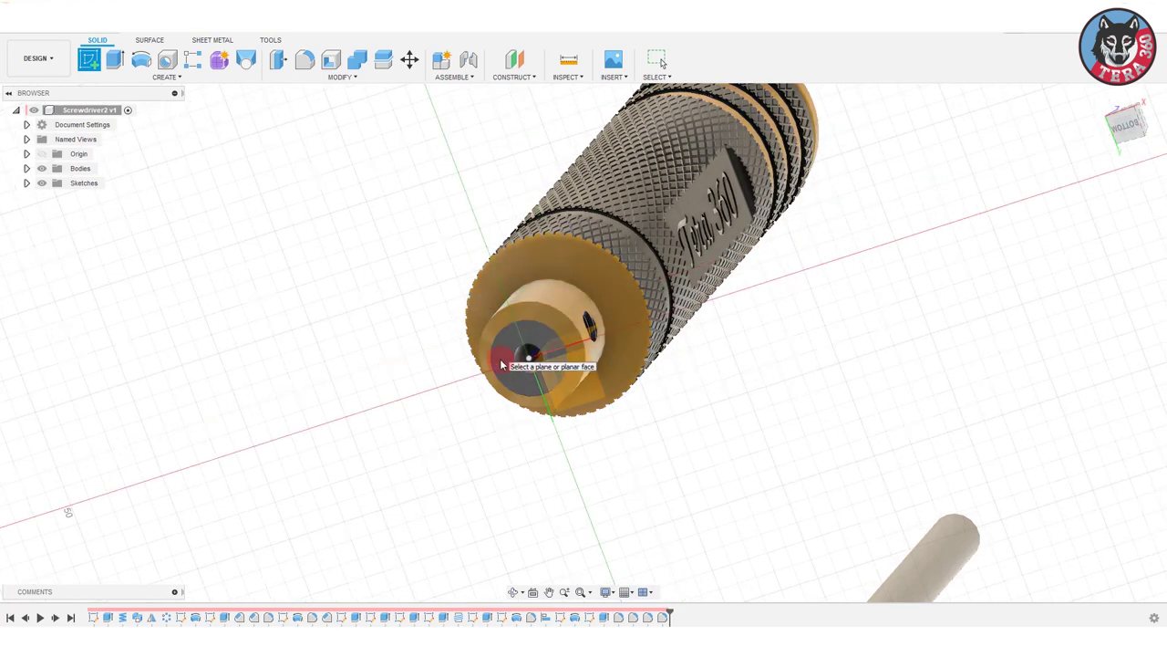
{"action": "left_click", "coordinate": [508, 391]}
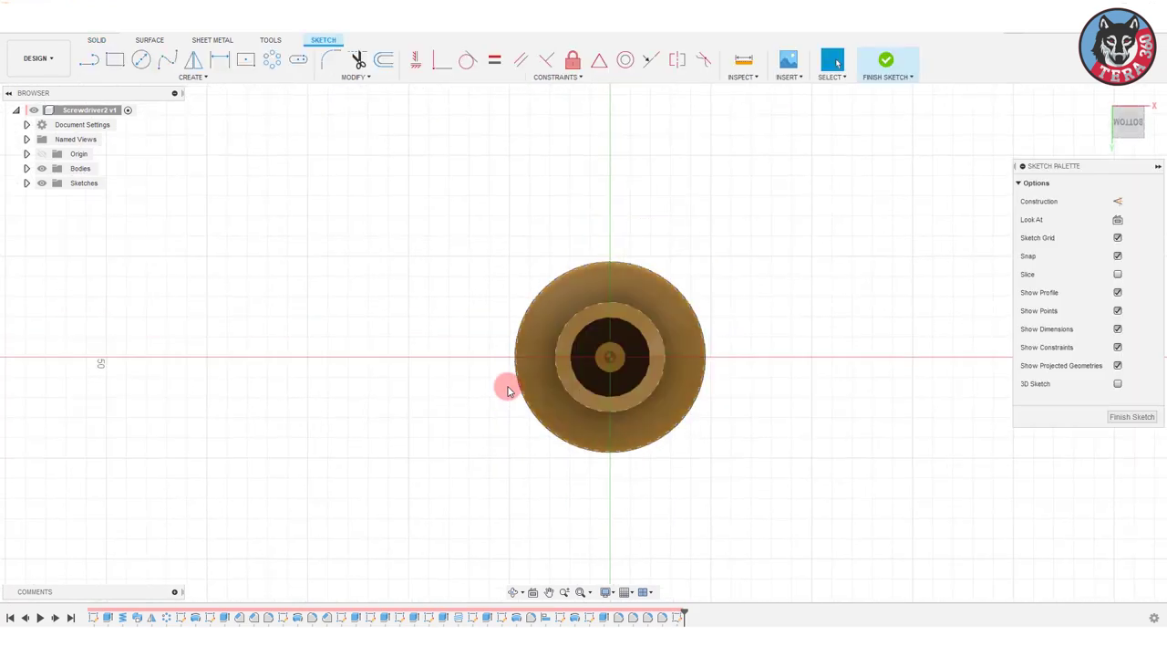
{"action": "left_click", "coordinate": [142, 59]}
{"action": "left_click", "coordinate": [610, 356]}
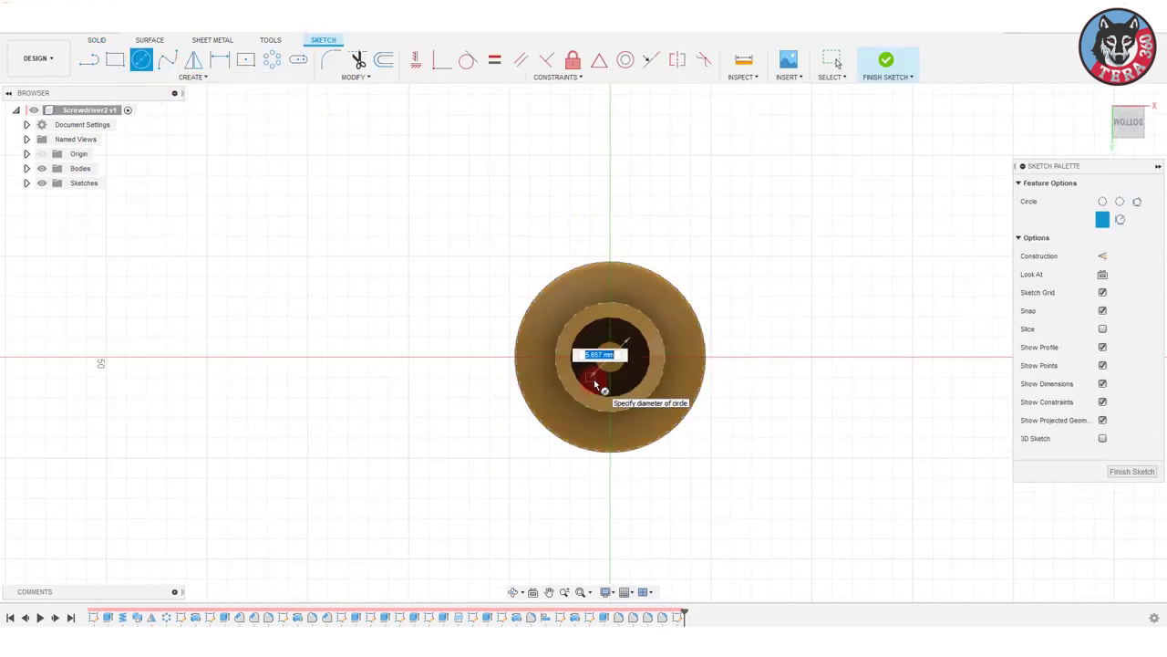
{"action": "type", "text": "5"}
{"action": "key", "text": "Return"}
{"action": "key", "text": "Escape"}
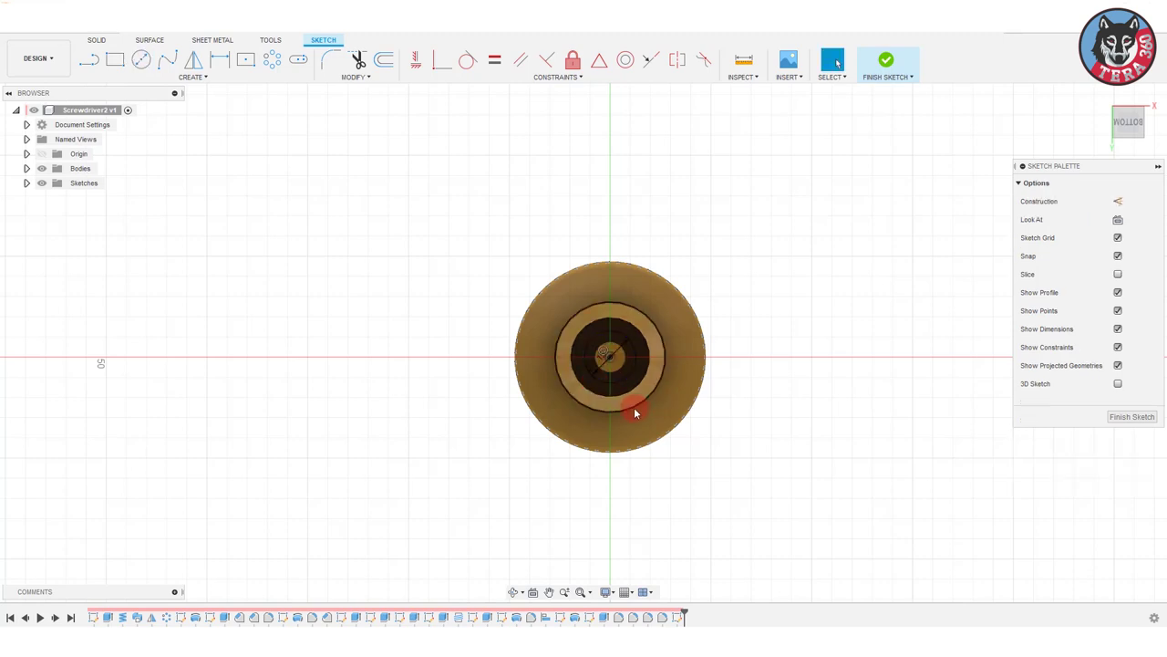
{"action": "left_click", "coordinate": [97, 39]}
Extrude the circle into the handle as a cut to -71 mm.
{"action": "left_click", "coordinate": [115, 60]}
{"action": "left_click", "coordinate": [617, 370]}
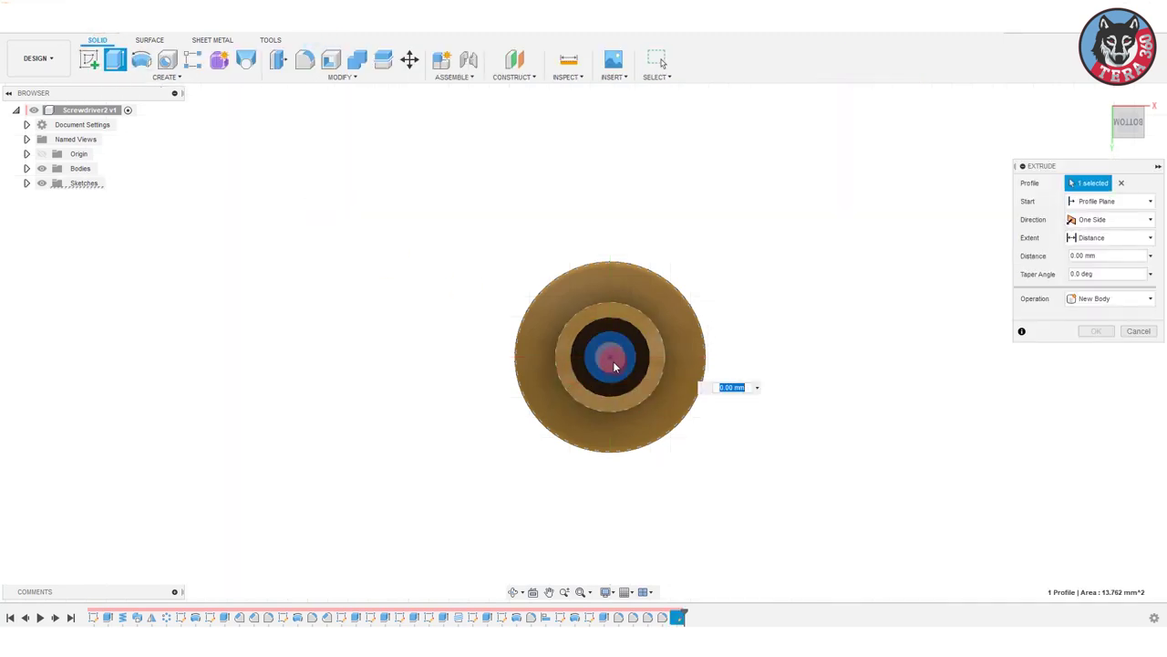
{"action": "mouse_move", "coordinate": [631, 420]}
{"action": "middle_mouse_down", "text": "shift"}
{"action": "mouse_move", "coordinate": [674, 482]}
{"action": "mouse_move", "coordinate": [584, 383]}
{"action": "middle_mouse_up", "text": "shift"}
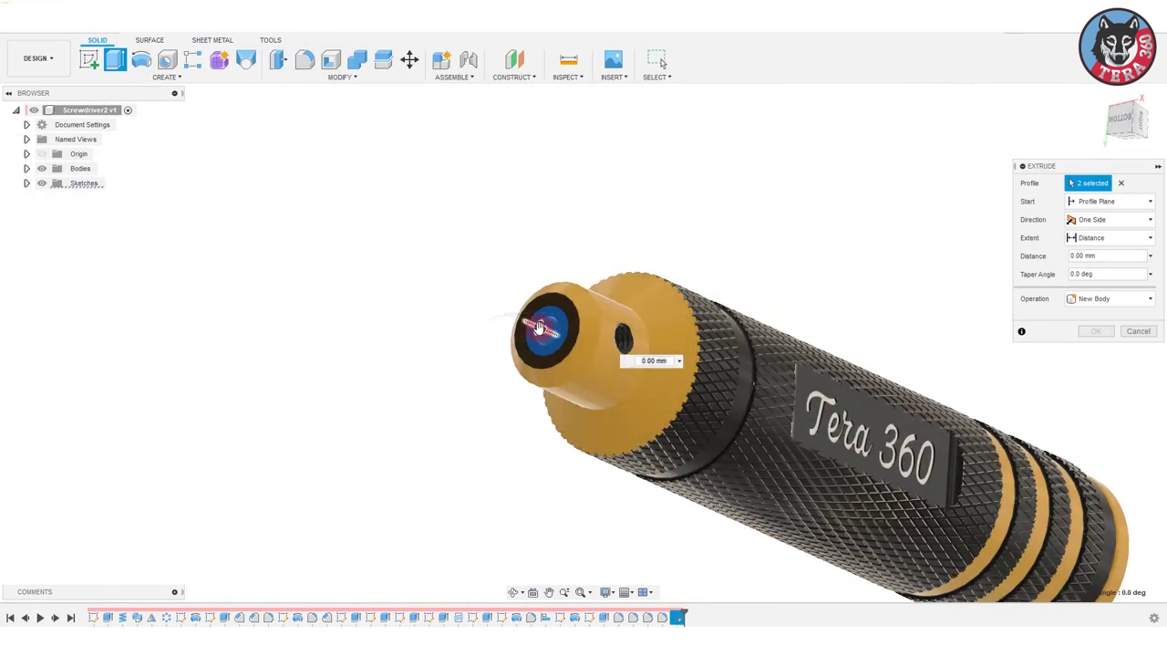
{"action": "mouse_move", "coordinate": [552, 335]}
{"action": "left_mouse_down"}
{"action": "mouse_move", "coordinate": [880, 504]}
{"action": "mouse_move", "coordinate": [964, 536]}
{"action": "mouse_move", "coordinate": [959, 517]}
{"action": "left_mouse_up"}
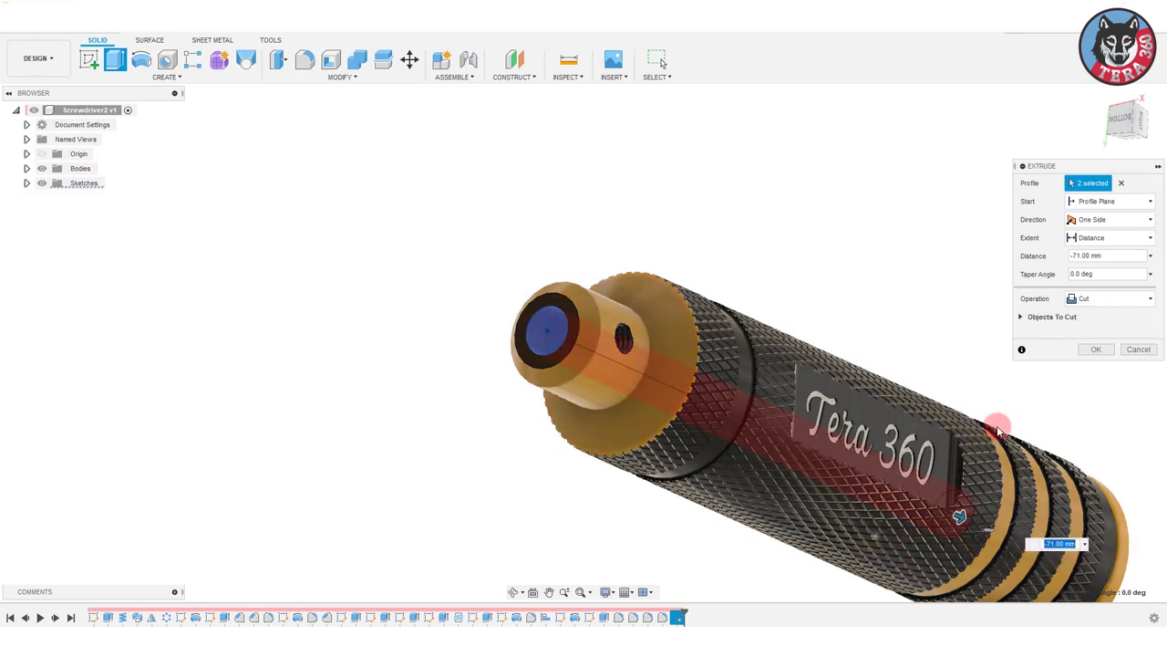
{"action": "key", "text": "Return"}
{"action": "left_click", "coordinate": [1137, 118]}
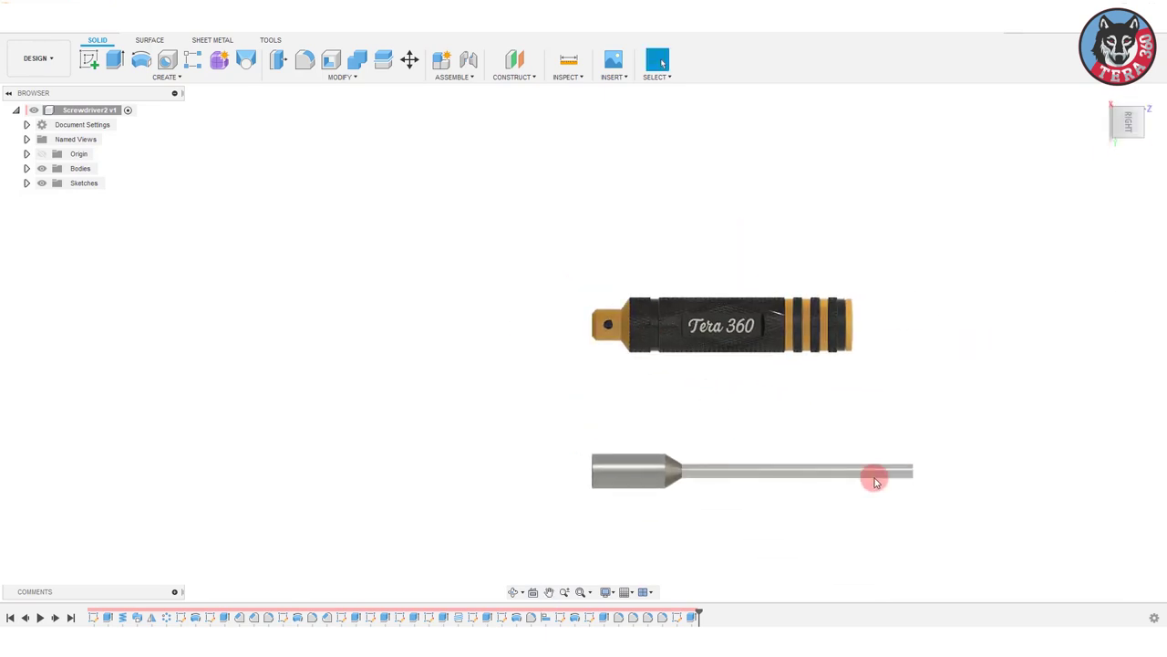
Sketch a 4 x 8 mm rectangle on the Left origin plane over the shaft near its tip.
{"action": "mouse_move", "coordinate": [896, 487]}
{"action": "middle_mouse_down", "text": "shift"}
{"action": "mouse_move", "coordinate": [891, 359]}
{"action": "mouse_move", "coordinate": [850, 379]}
{"action": "mouse_move", "coordinate": [885, 401]}
{"action": "middle_mouse_up", "text": "shift"}
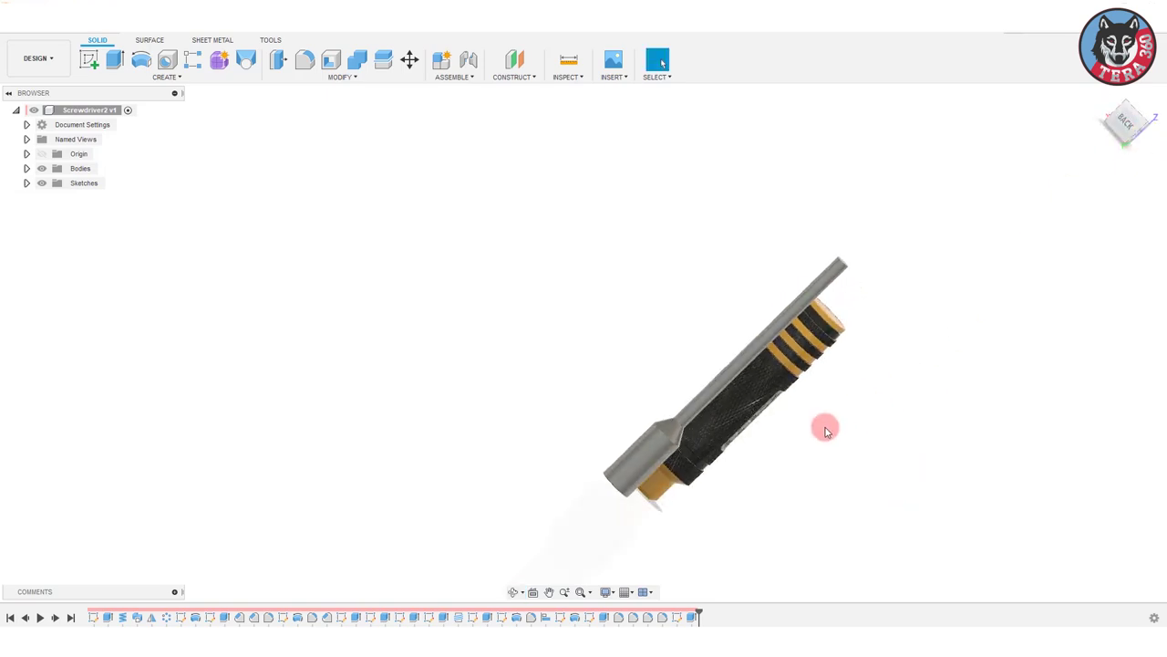
{"action": "left_click", "coordinate": [1104, 151]}
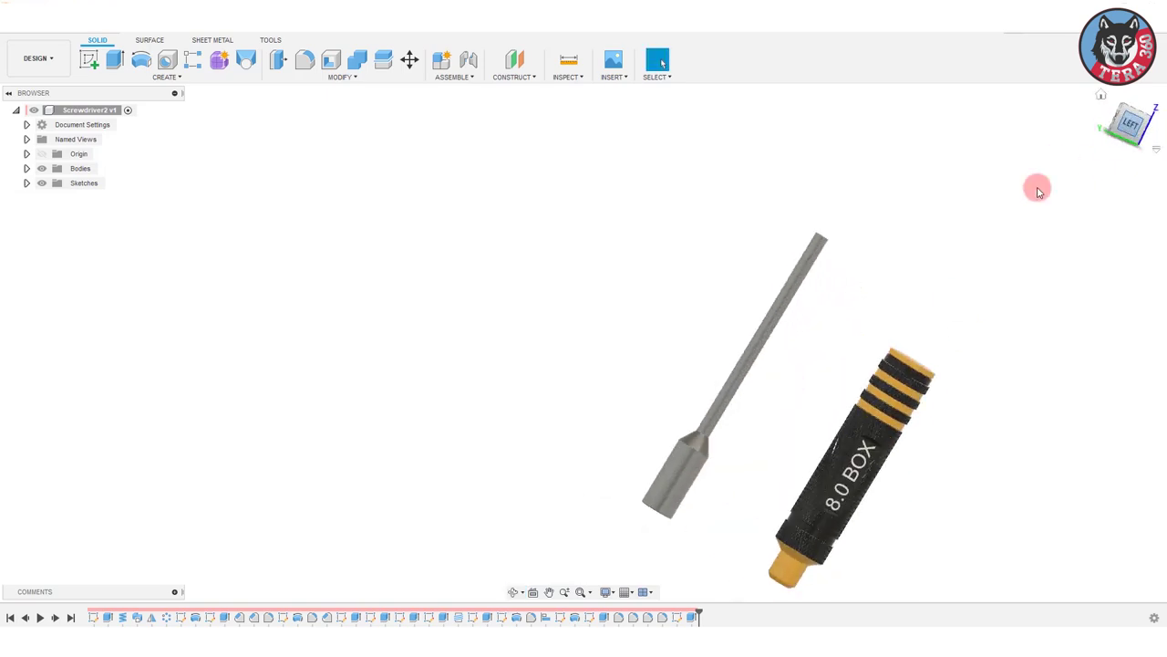
{"action": "left_click", "coordinate": [88, 59]}
{"action": "left_click", "coordinate": [849, 417]}
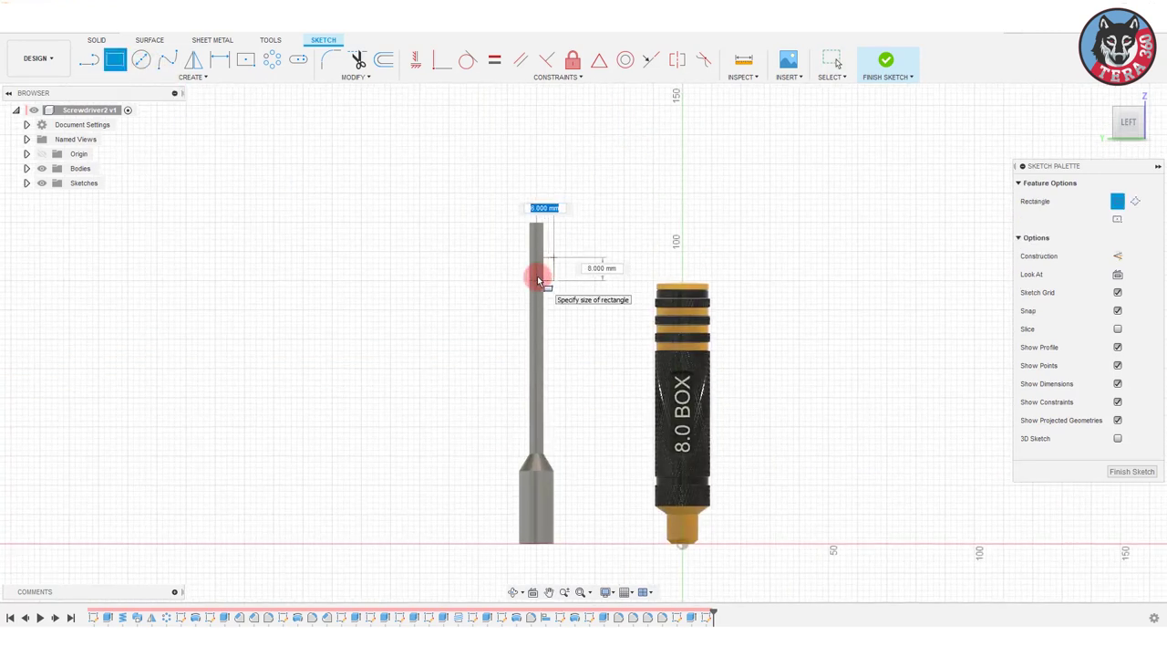
{"action": "scroll", "coordinate": [538, 279], "scroll_direction": "up", "scroll_amount": 2}
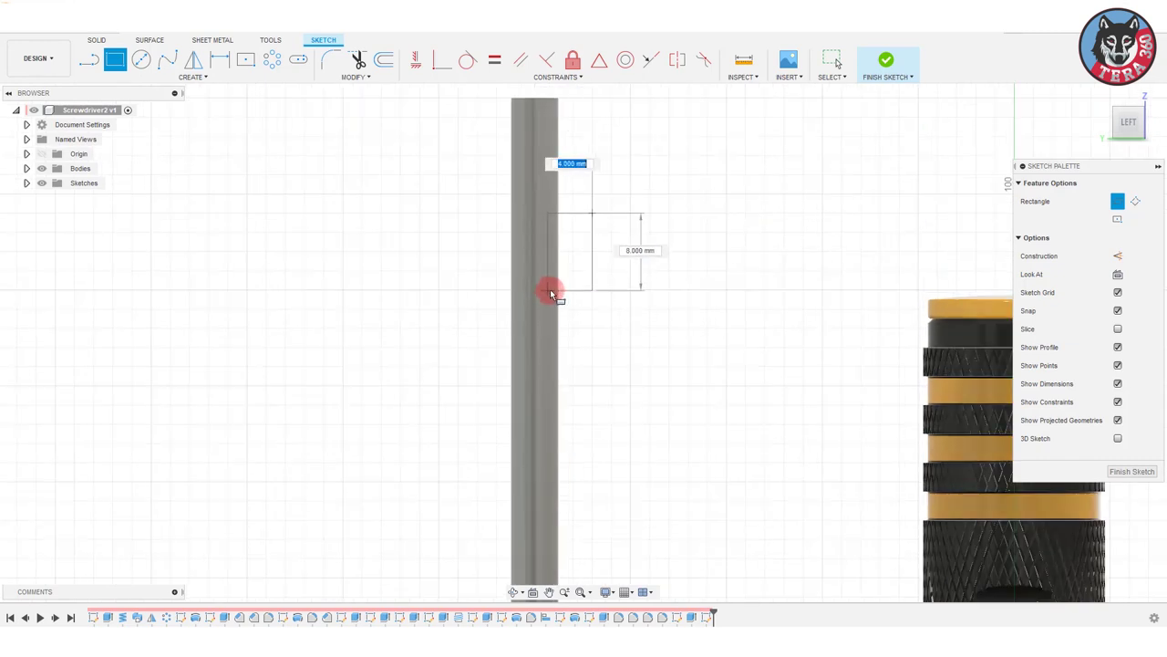
{"action": "key", "text": "Return"}
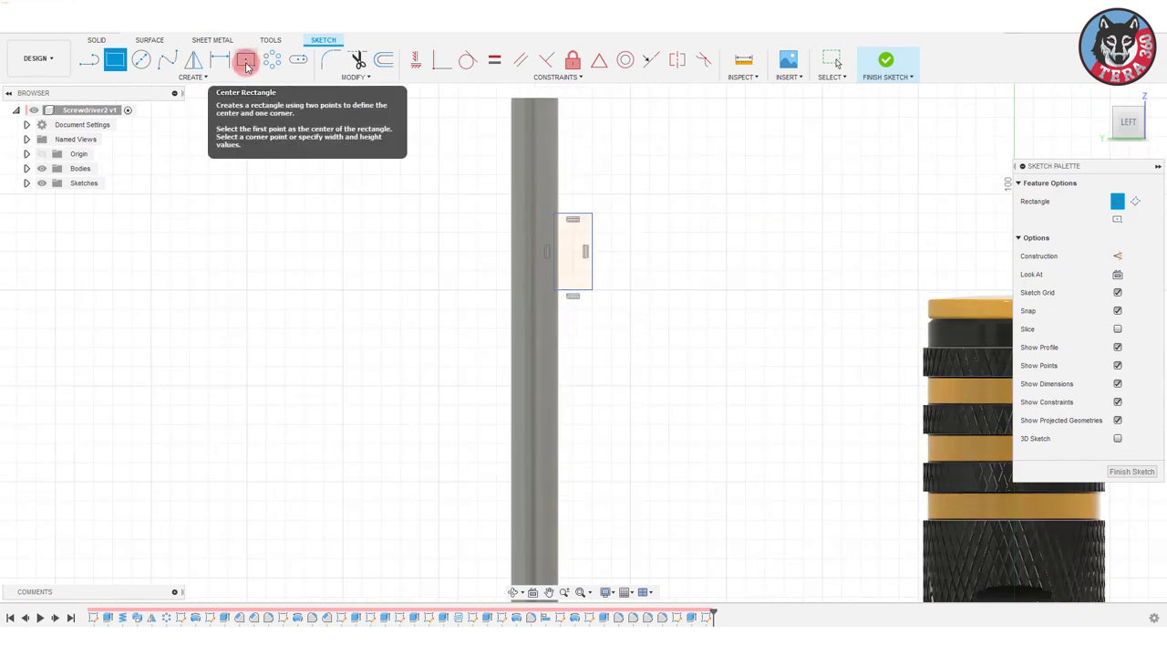
Extrude the rectangle Symmetric as a Cut through the shaft to form the notch.
{"action": "key", "text": "e"}
{"action": "left_click", "coordinate": [571, 252]}
{"action": "left_click", "coordinate": [107, 62]}
{"action": "left_click", "coordinate": [565, 253]}
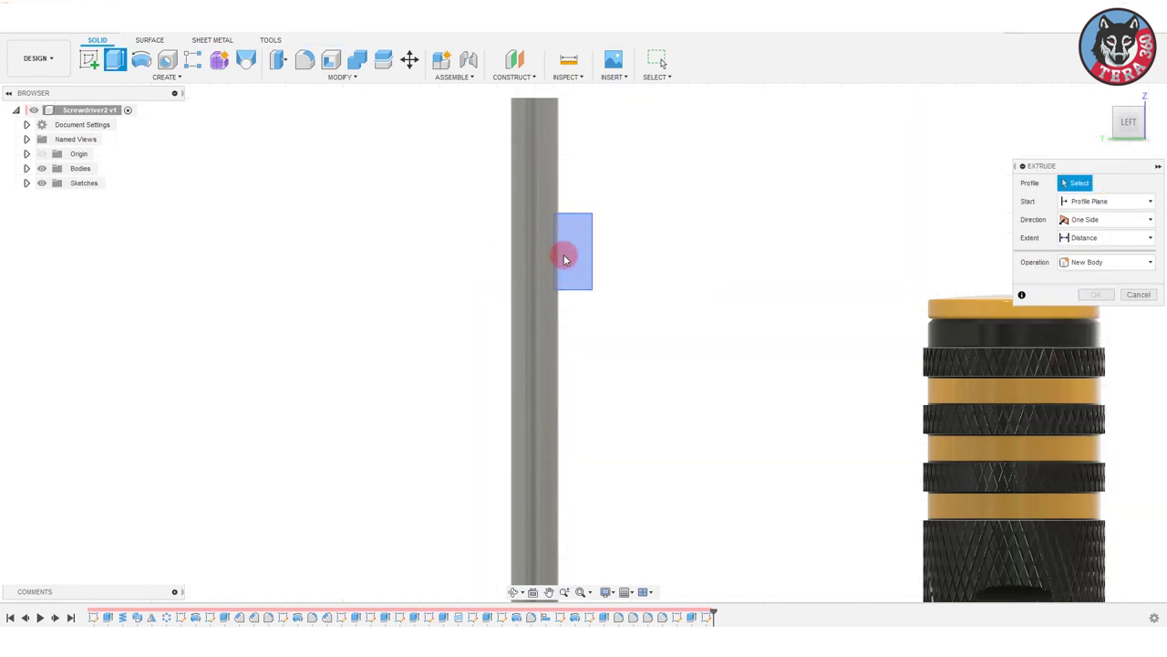
{"action": "middle_click_drag", "start_coordinate": [623, 378], "coordinate": [575, 341], "text": "shift"}
{"action": "left_click", "coordinate": [1151, 223]}
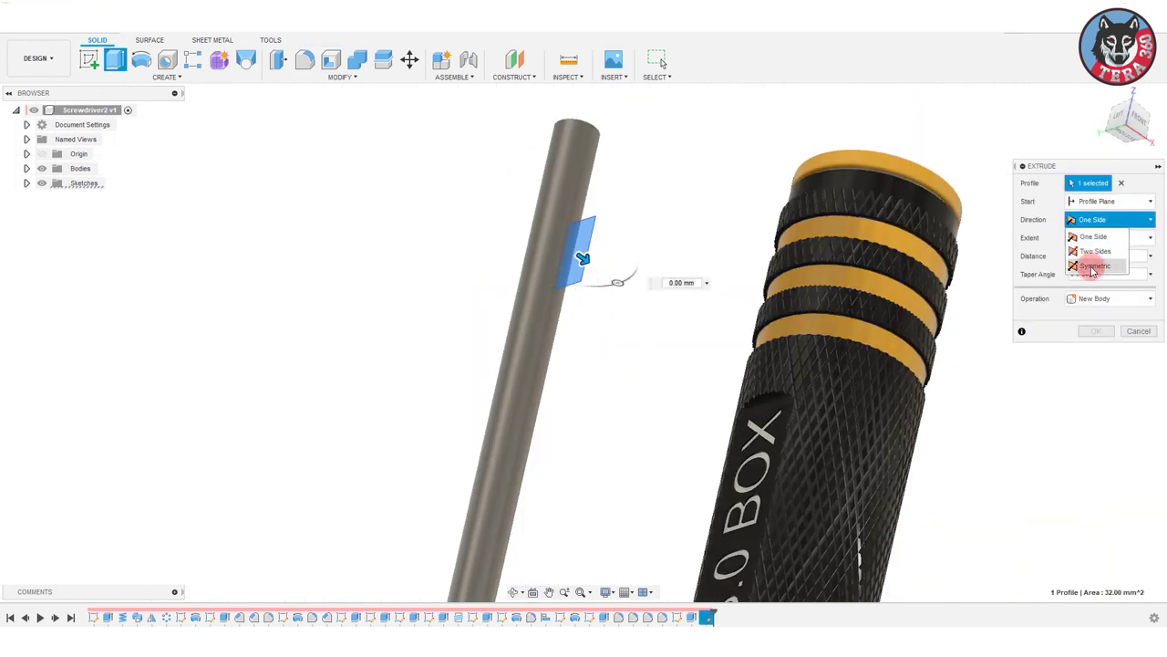
{"action": "left_click", "coordinate": [1094, 272]}
{"action": "left_click_drag", "start_coordinate": [584, 258], "coordinate": [654, 308]}
{"action": "left_click", "coordinate": [1096, 368]}
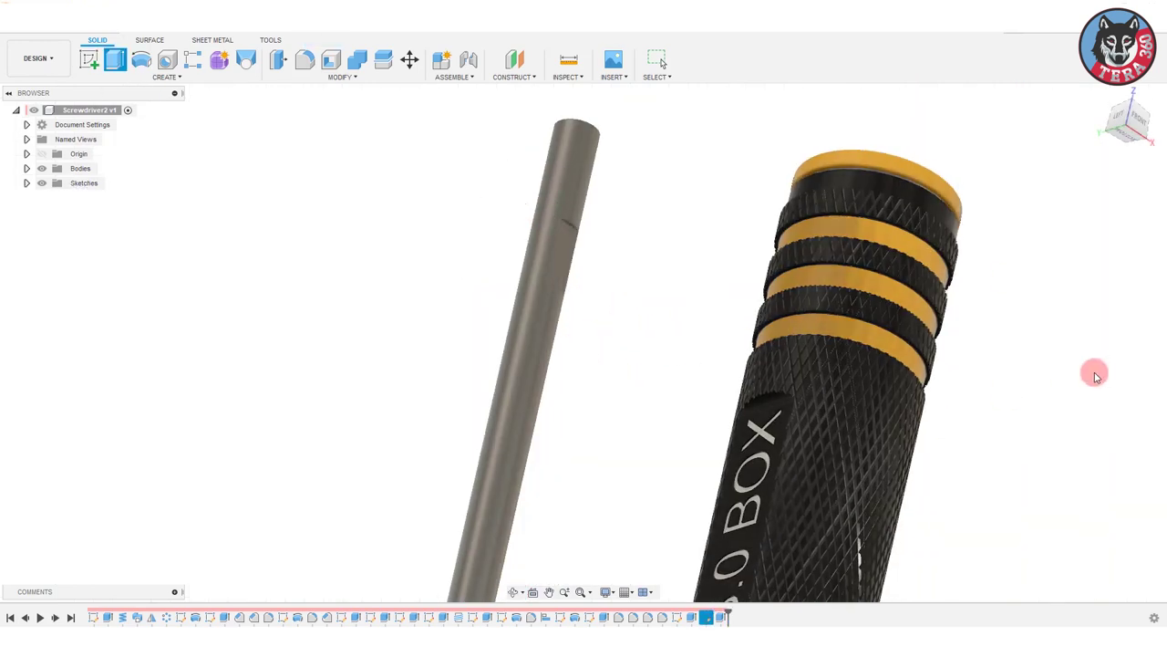
{"action": "scroll", "coordinate": [559, 401], "scroll_direction": "down", "scroll_amount": 5}
{"action": "scroll", "coordinate": [565, 398], "scroll_direction": "down", "scroll_amount": 5}
{"action": "mouse_move", "coordinate": [1135, 128]}
{"action": "left_mouse_down"}
{"action": "mouse_move", "coordinate": [727, 396]}
{"action": "mouse_move", "coordinate": [620, 396]}
{"action": "left_mouse_up"}
Paint the shaft Paint - Enamel Glossy (Yellow) and the notch near its tip black.
{"action": "right_click", "coordinate": [647, 365]}
{"action": "left_click", "coordinate": [634, 471]}
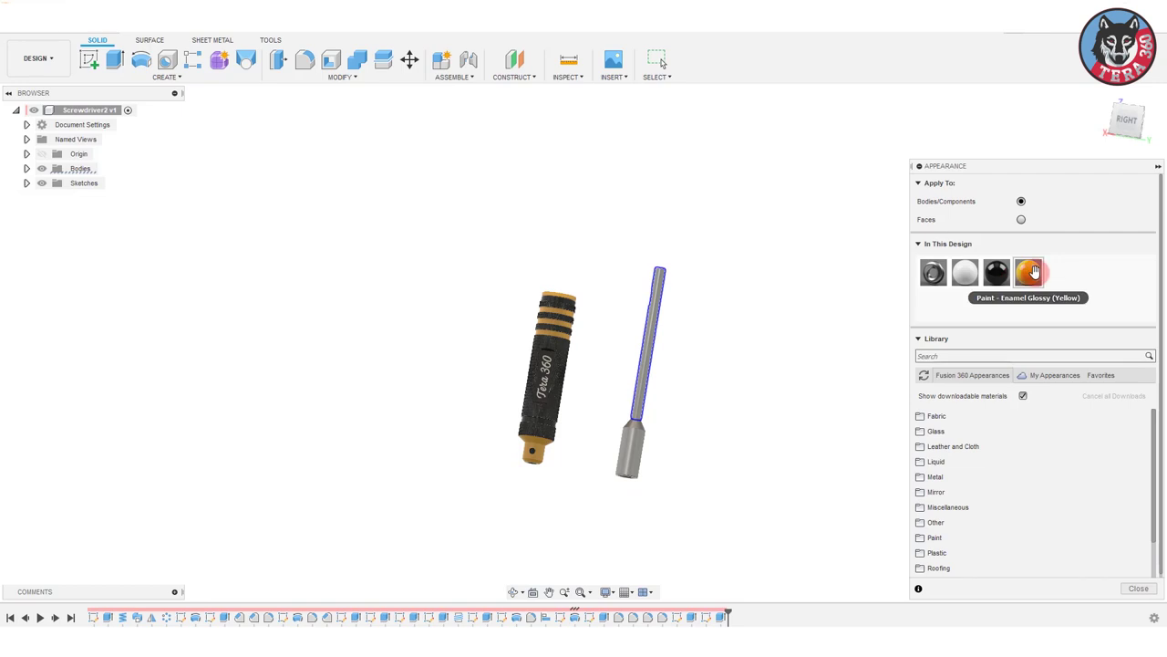
{"action": "left_click_drag", "start_coordinate": [1029, 271], "coordinate": [627, 374]}
{"action": "scroll", "coordinate": [587, 297], "scroll_direction": "up", "scroll_amount": 5}
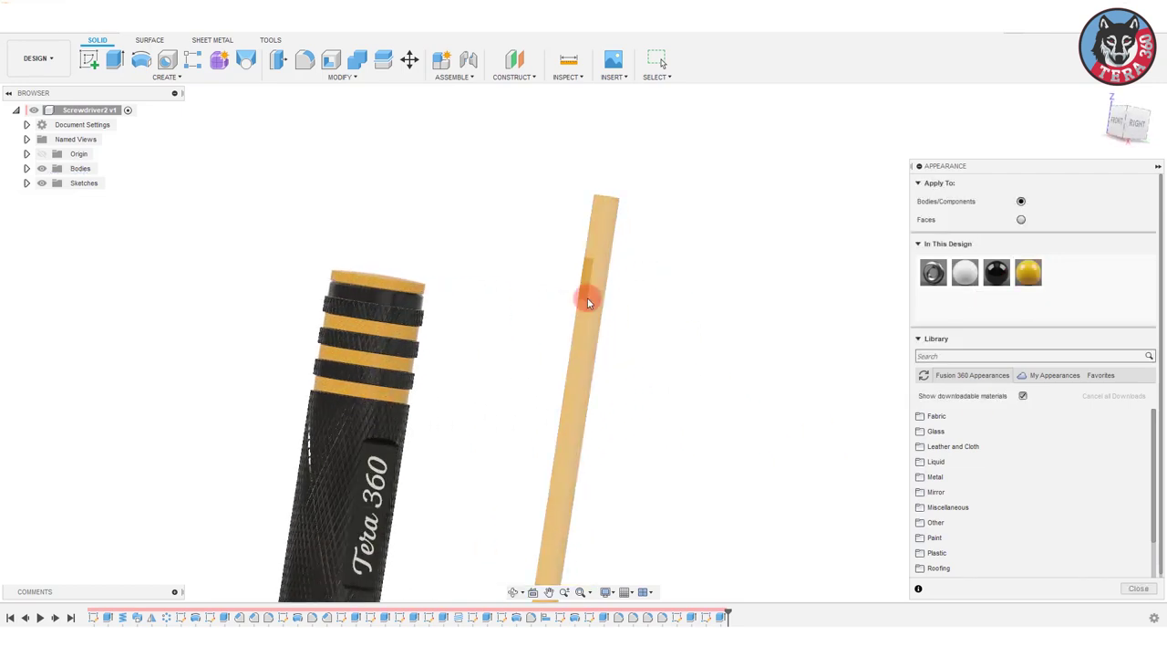
{"action": "left_click_drag", "start_coordinate": [996, 271], "coordinate": [660, 307]}
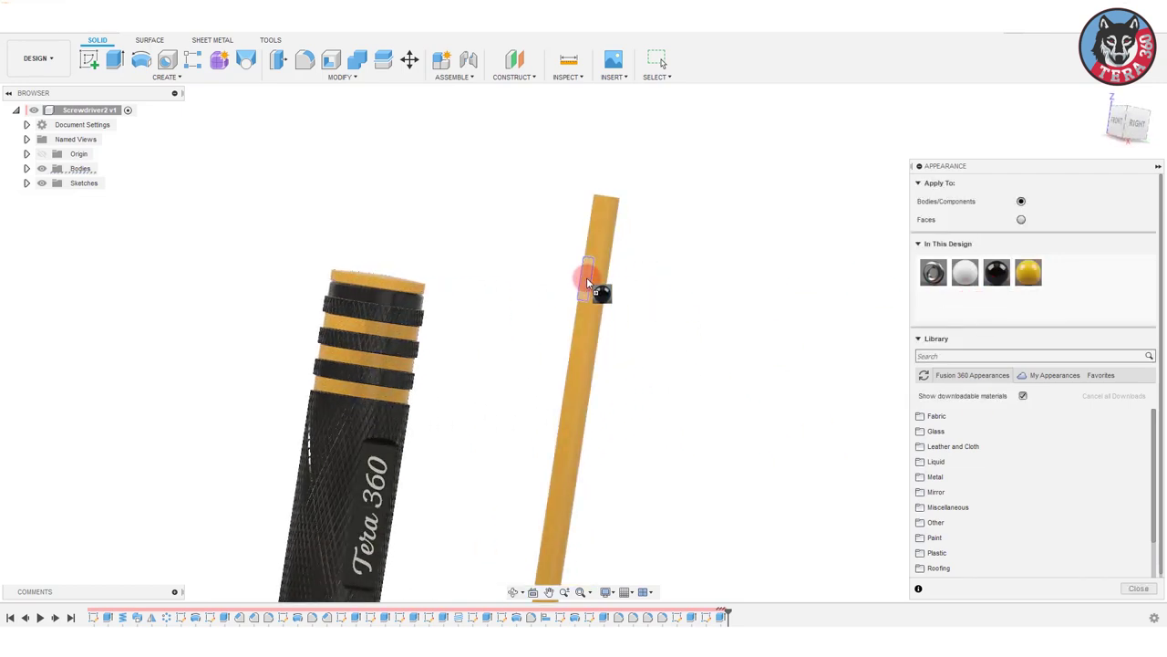
{"action": "left_click_drag", "start_coordinate": [586, 277], "coordinate": [587, 277]}
Close the appearance library and view the screwdriver from the front and above.
{"action": "scroll", "coordinate": [586, 277], "scroll_direction": "down", "scroll_amount": 5}
{"action": "key", "text": "Escape"}
{"action": "scroll", "coordinate": [645, 269], "scroll_direction": "down", "scroll_amount": 3}
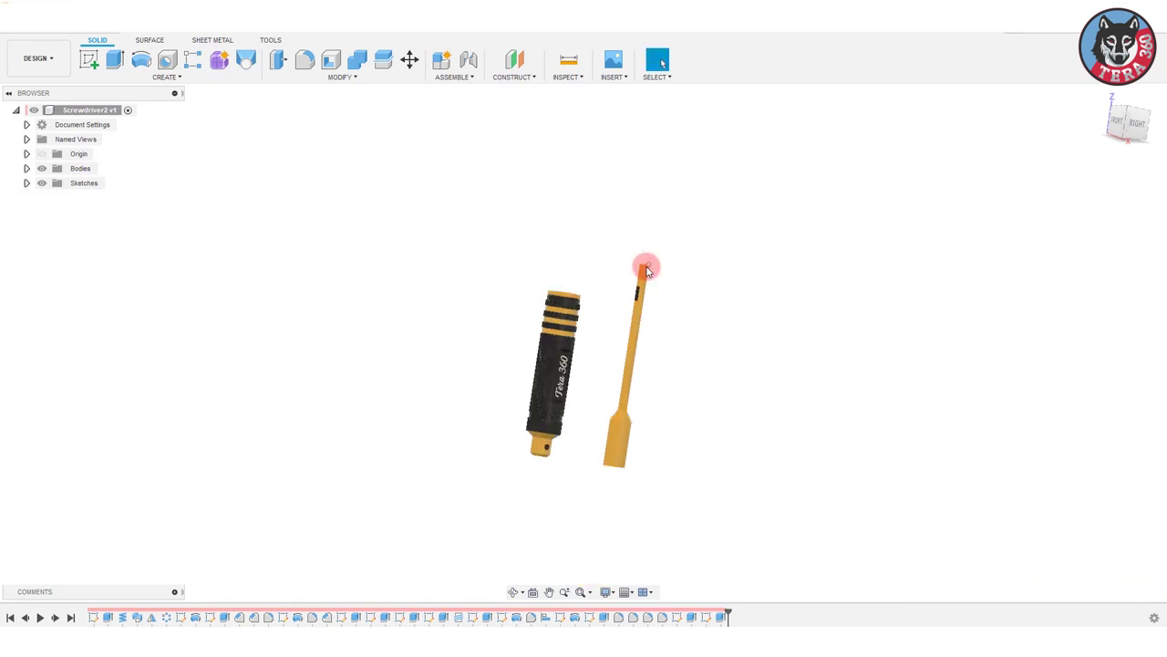
{"action": "scroll", "coordinate": [645, 269], "scroll_direction": "up", "scroll_amount": 5}
{"action": "scroll", "coordinate": [664, 271], "scroll_direction": "down", "scroll_amount": 4}
{"action": "left_click", "coordinate": [1138, 125]}
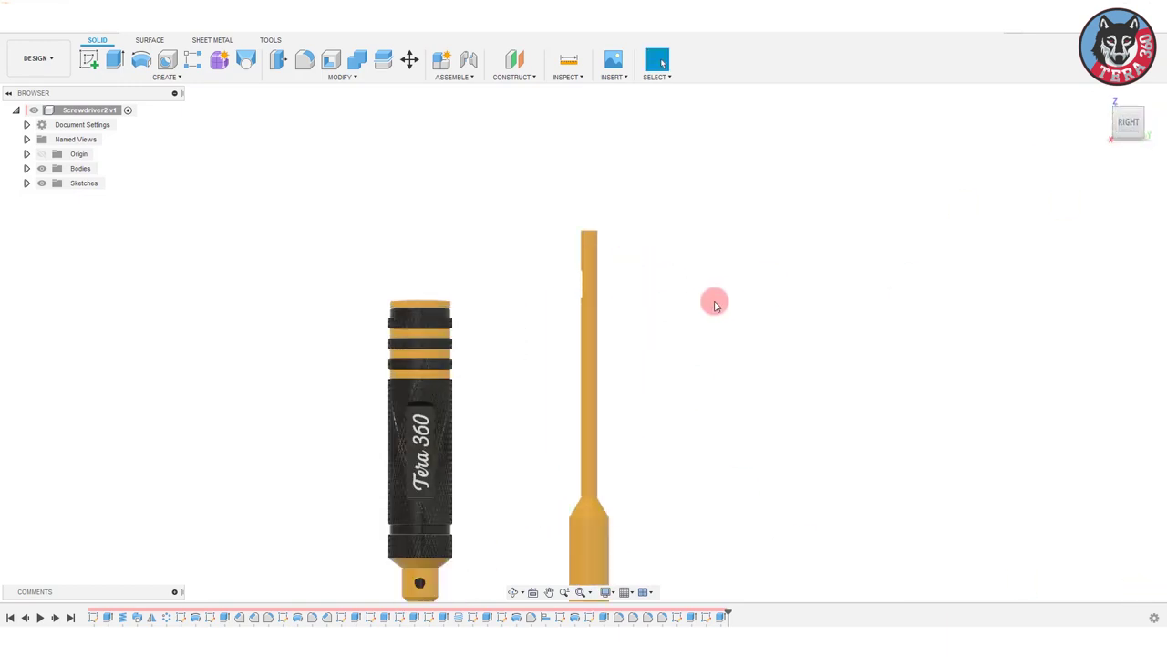
{"action": "scroll", "coordinate": [623, 227], "scroll_direction": "up", "scroll_amount": 2}
{"action": "middle_click_drag", "start_coordinate": [623, 228], "coordinate": [630, 273], "text": "shift"}
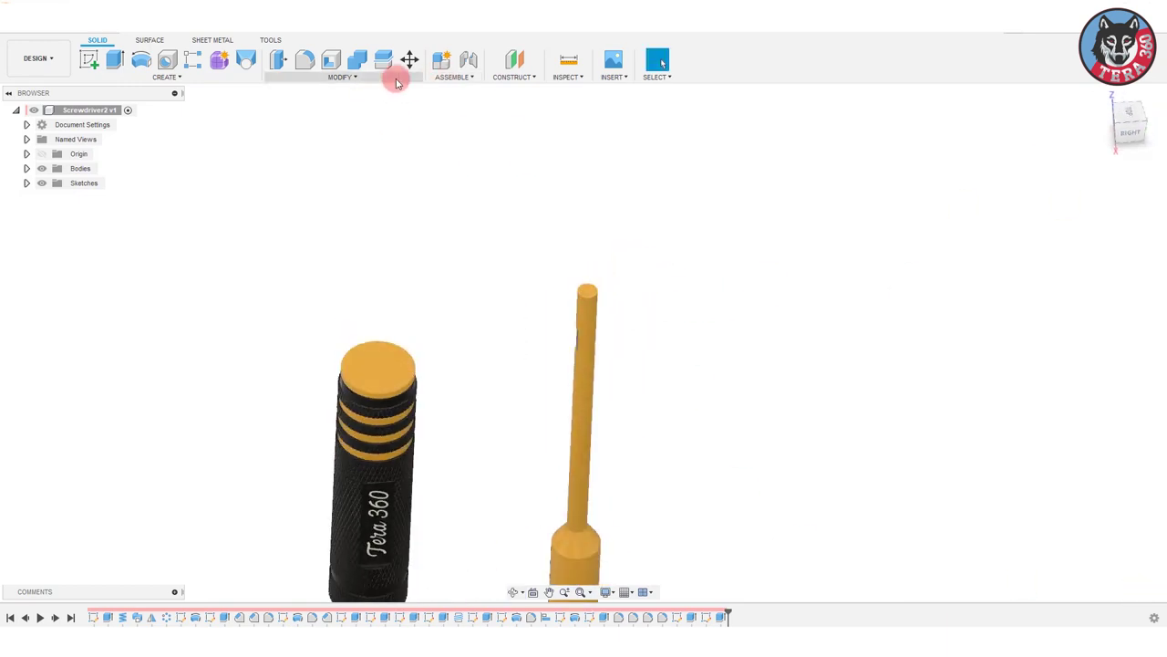
Align the shaft to the handle edge using Modify > Align.
{"action": "left_click", "coordinate": [342, 77]}
{"action": "left_click", "coordinate": [301, 313]}
{"action": "scroll", "coordinate": [521, 323], "scroll_direction": "down", "scroll_amount": 3}
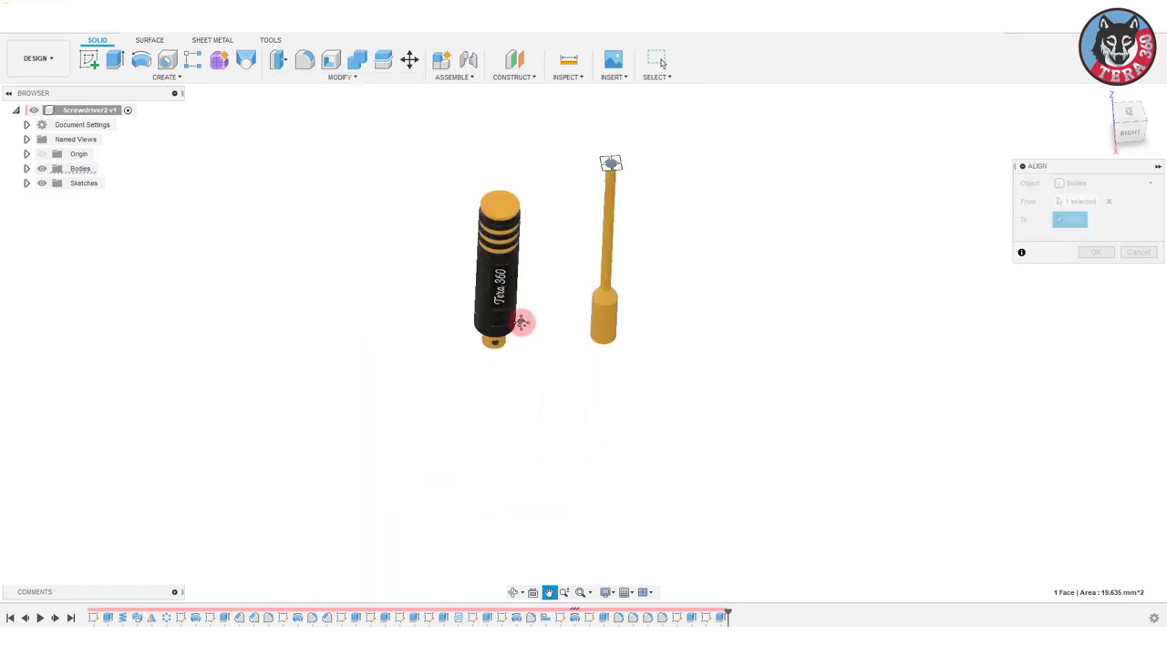
{"action": "middle_click_drag", "start_coordinate": [523, 334], "coordinate": [506, 293], "text": "shift"}
{"action": "scroll", "coordinate": [506, 294], "scroll_direction": "up", "scroll_amount": 2}
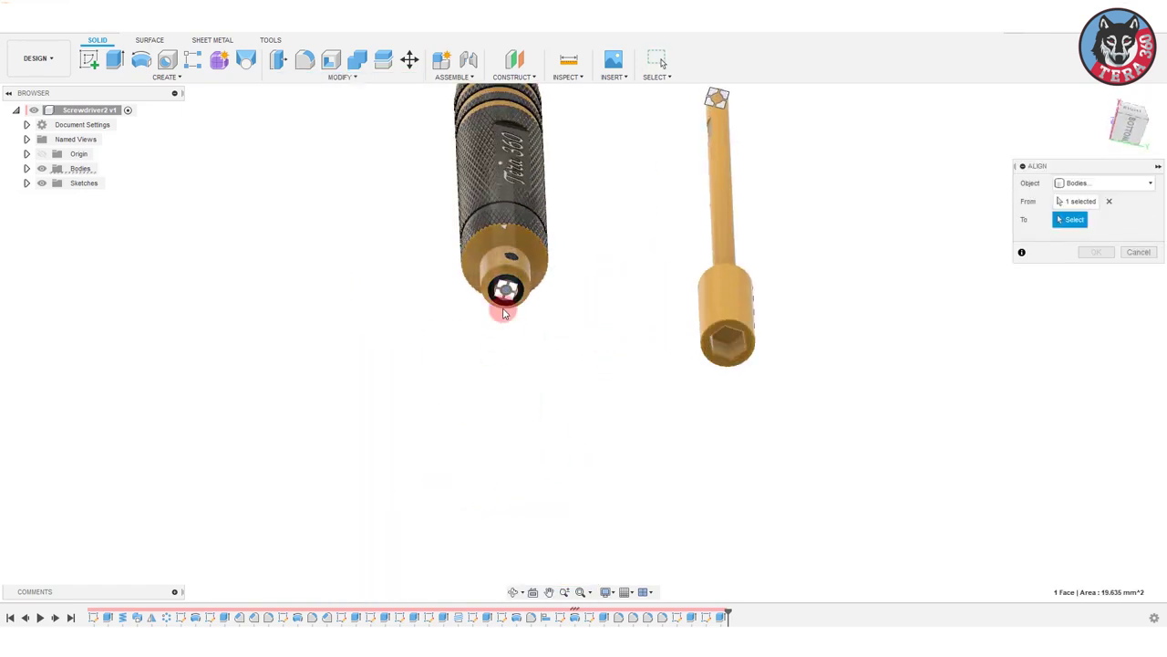
{"action": "scroll", "coordinate": [511, 282], "scroll_direction": "up", "scroll_amount": 3}
{"action": "left_click", "coordinate": [515, 264]}
{"action": "scroll", "coordinate": [602, 365], "scroll_direction": "down", "scroll_amount": 3}
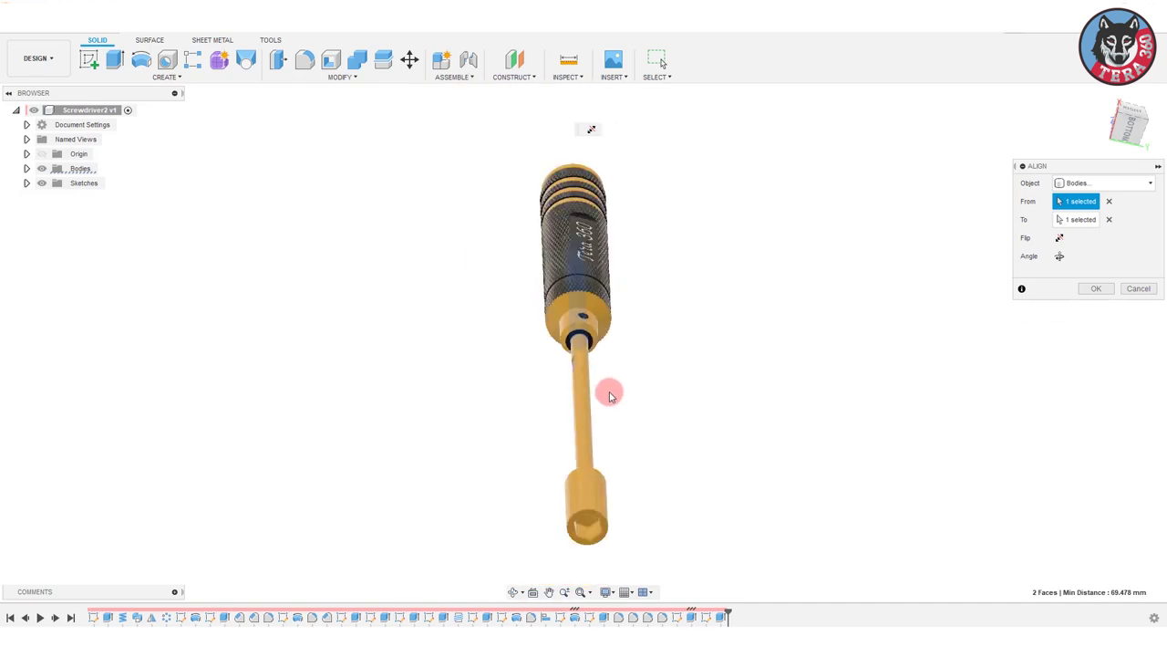
{"action": "right_click", "coordinate": [593, 487]}
{"action": "left_click", "coordinate": [594, 501]}
Rotate Body4 90° about the Z axis with Move/Copy.
{"action": "left_click", "coordinate": [28, 169]}
{"action": "right_click", "coordinate": [60, 227]}
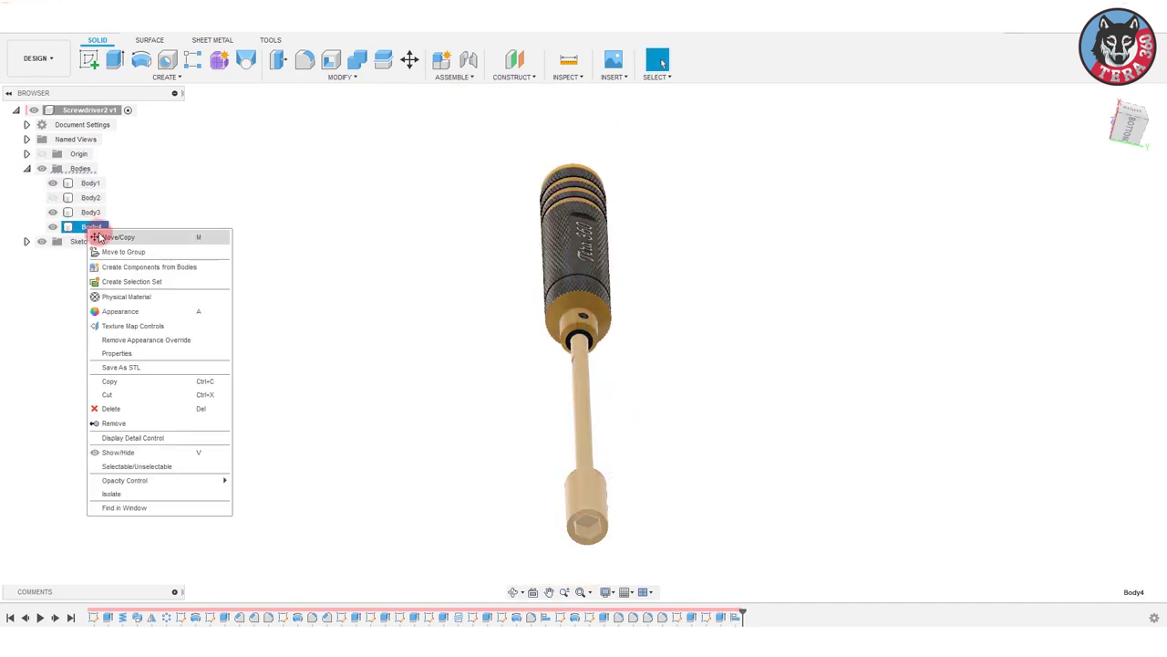
{"action": "left_click", "coordinate": [82, 235]}
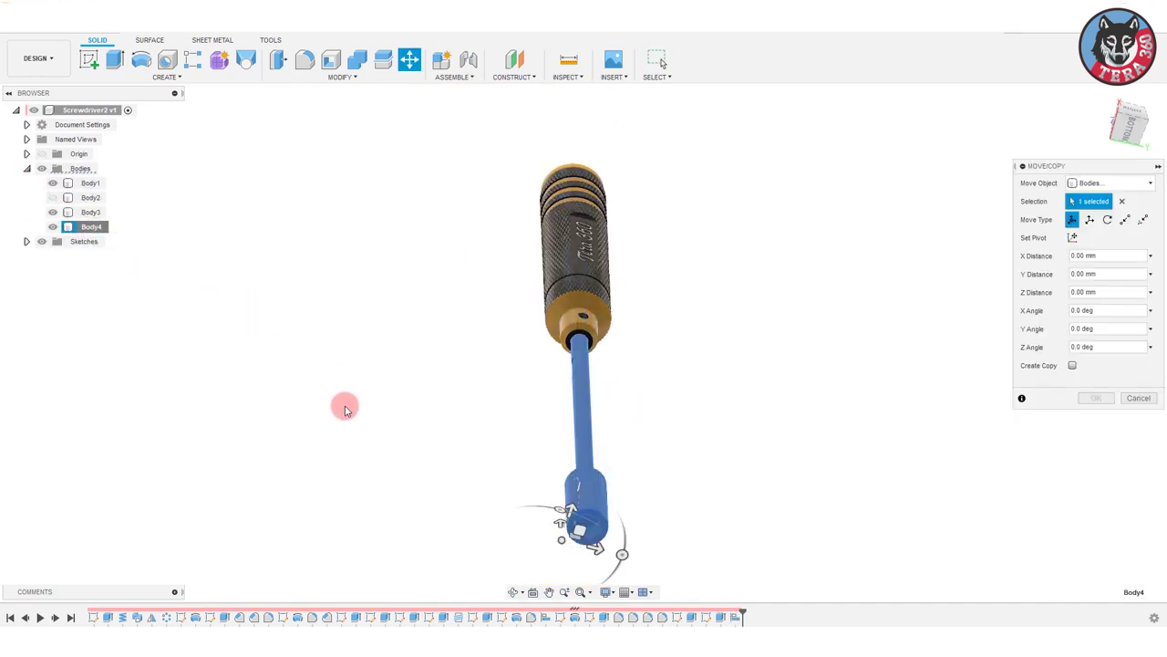
{"action": "left_click", "coordinate": [1130, 134]}
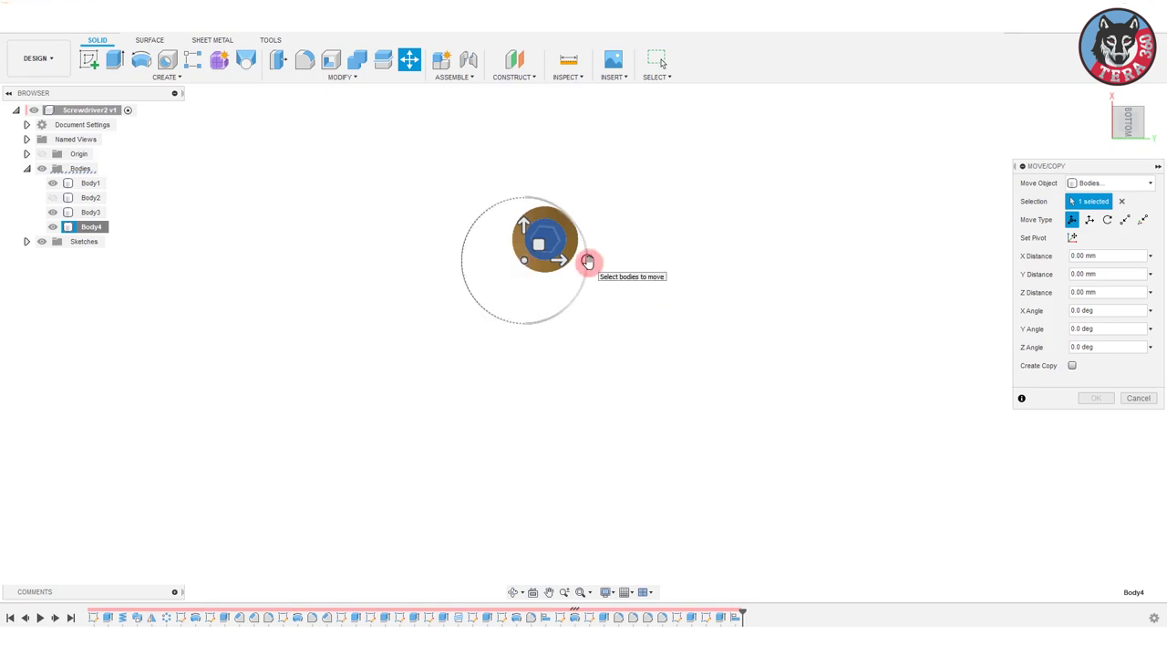
{"action": "left_click_drag", "start_coordinate": [588, 262], "coordinate": [523, 322]}
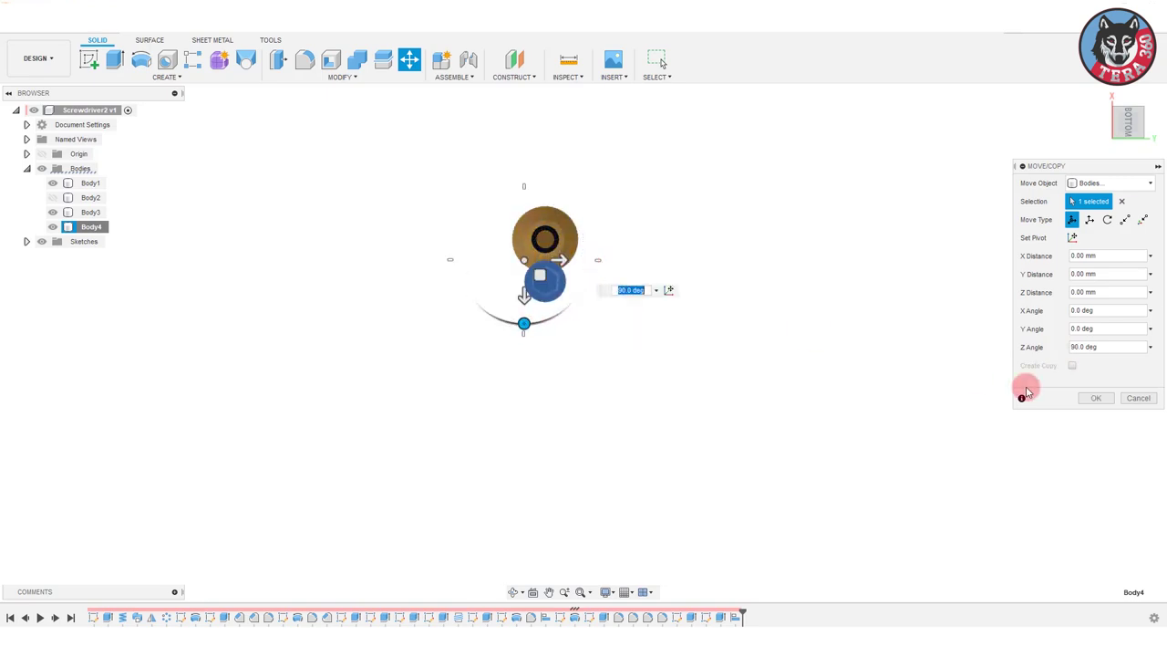
{"action": "key", "text": "Return"}
{"action": "middle_click_drag", "start_coordinate": [660, 295], "coordinate": [620, 411], "text": "shift"}
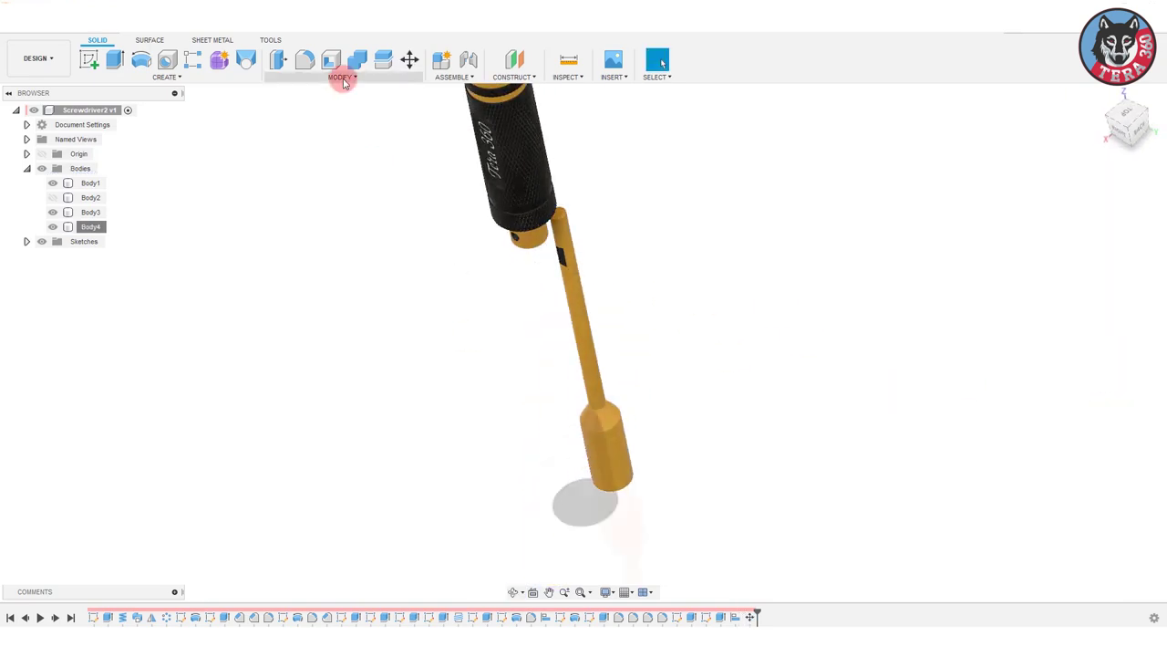
Align the rotated shaft's edge to the matching handle edge.
{"action": "left_click", "coordinate": [345, 78]}
{"action": "left_click", "coordinate": [308, 162]}
{"action": "left_click", "coordinate": [513, 253]}
{"action": "mouse_move", "coordinate": [529, 308]}
{"action": "middle_mouse_down"}
{"action": "mouse_move", "coordinate": [512, 277]}
{"action": "mouse_move", "coordinate": [508, 307]}
{"action": "mouse_move", "coordinate": [495, 253]}
{"action": "middle_mouse_up"}
{"action": "left_click", "coordinate": [550, 325]}
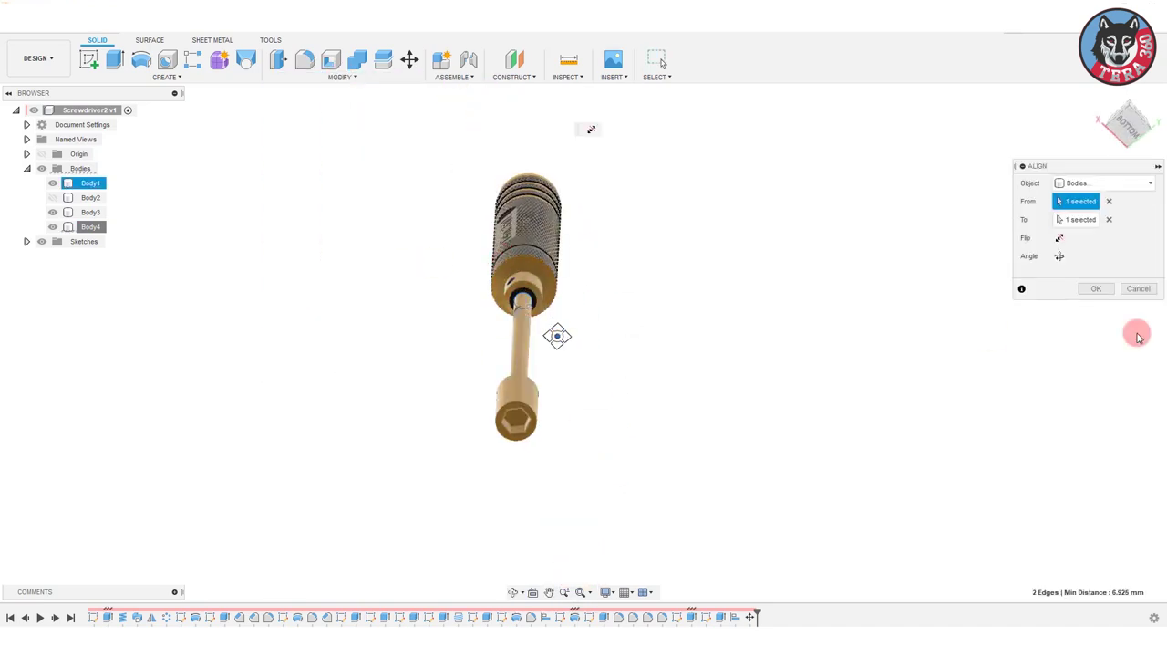
{"action": "left_click", "coordinate": [1129, 128]}
{"action": "left_click", "coordinate": [1127, 116]}
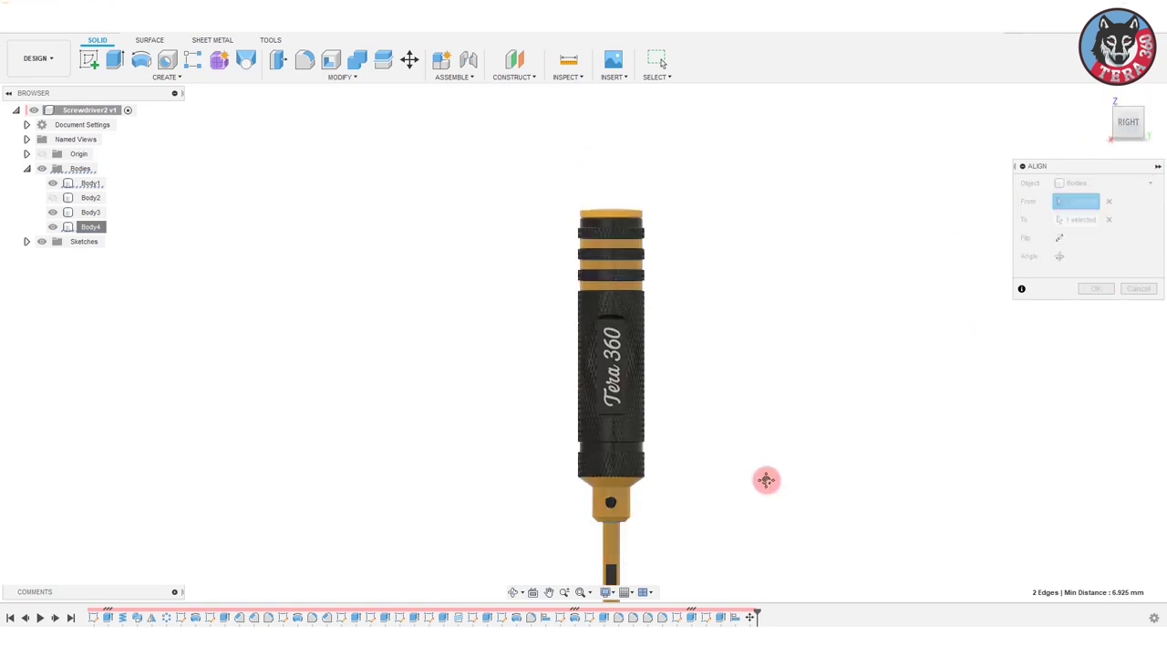
{"action": "key", "text": "Return"}
{"action": "scroll", "coordinate": [597, 423], "scroll_direction": "up", "scroll_amount": 4}
Move Body4 20 mm along Z into the handle.
{"action": "right_click", "coordinate": [90, 226]}
{"action": "key", "text": "Escape"}
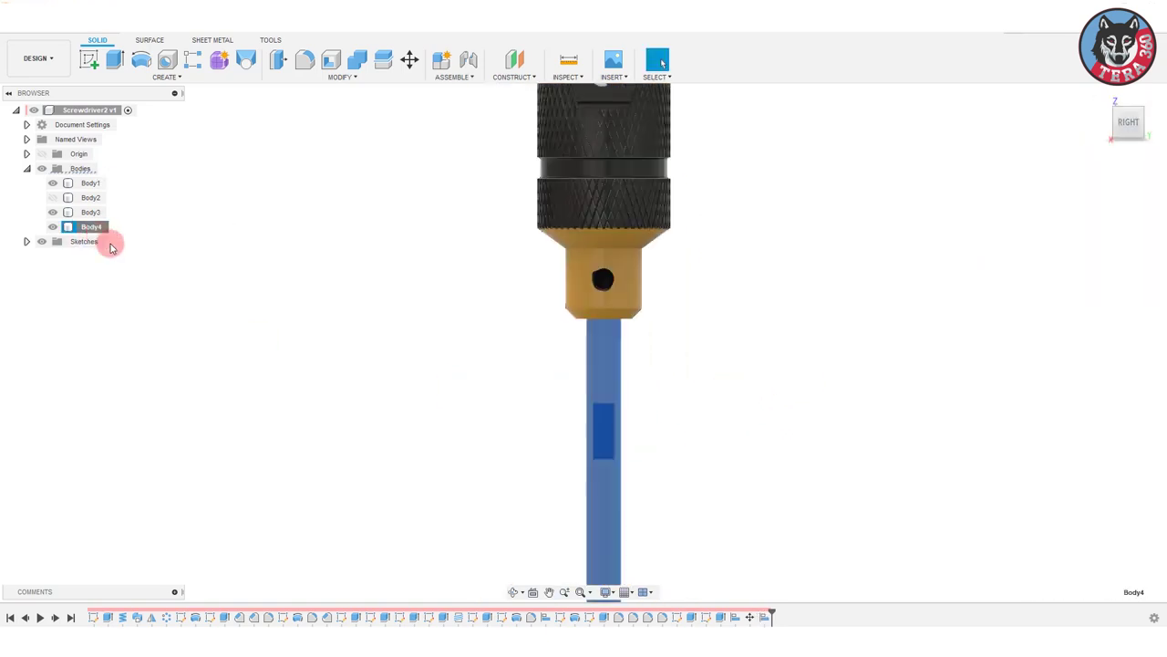
{"action": "key", "text": "m"}
{"action": "scroll", "coordinate": [416, 346], "scroll_direction": "down", "scroll_amount": 2}
{"action": "scroll", "coordinate": [675, 304], "scroll_direction": "down", "scroll_amount": 3}
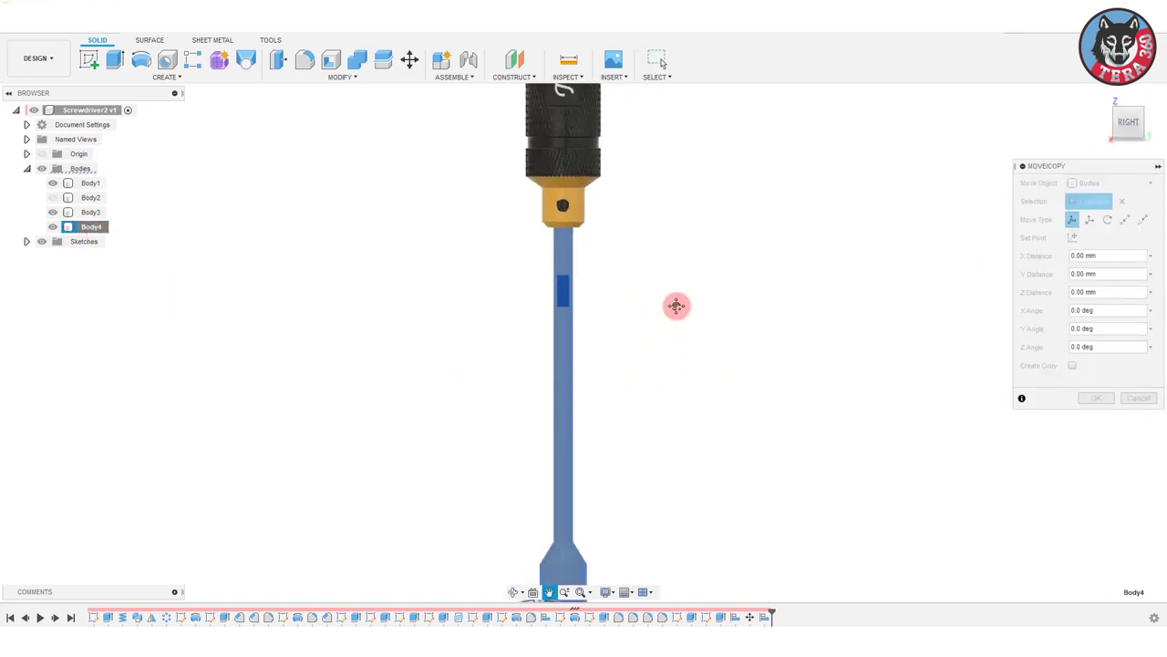
{"action": "scroll", "coordinate": [696, 276], "scroll_direction": "down", "scroll_amount": 2}
{"action": "scroll", "coordinate": [574, 566], "scroll_direction": "down", "scroll_amount": 2}
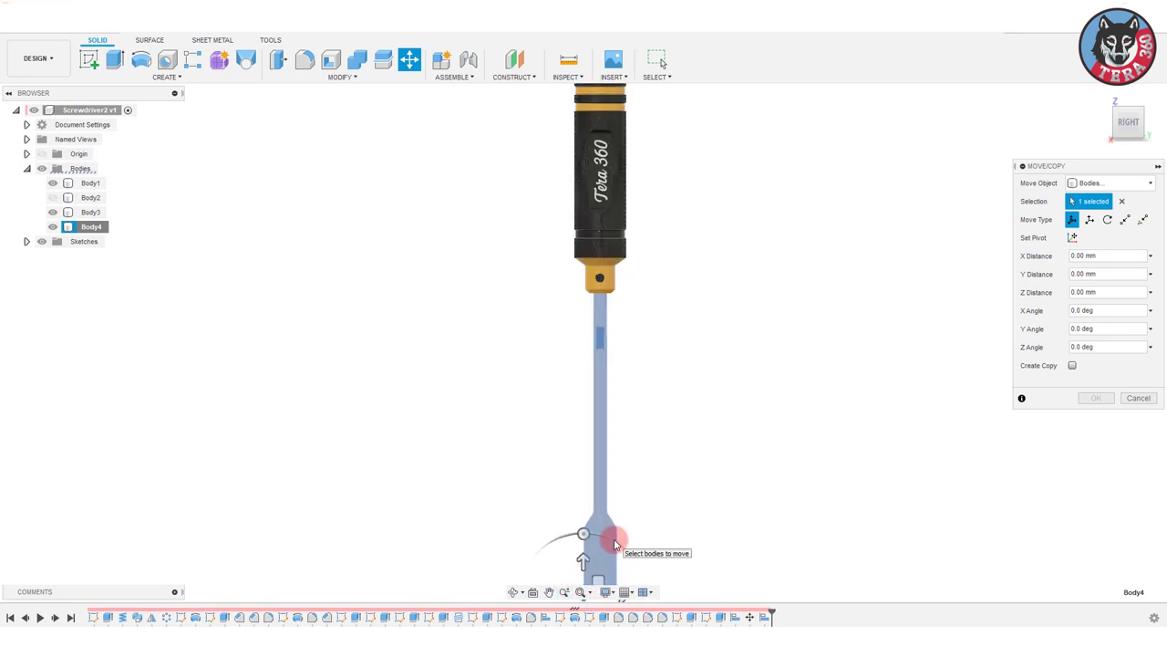
{"action": "left_click_drag", "start_coordinate": [584, 548], "coordinate": [583, 509]}
{"action": "scroll", "coordinate": [660, 347], "scroll_direction": "up", "scroll_amount": 2}
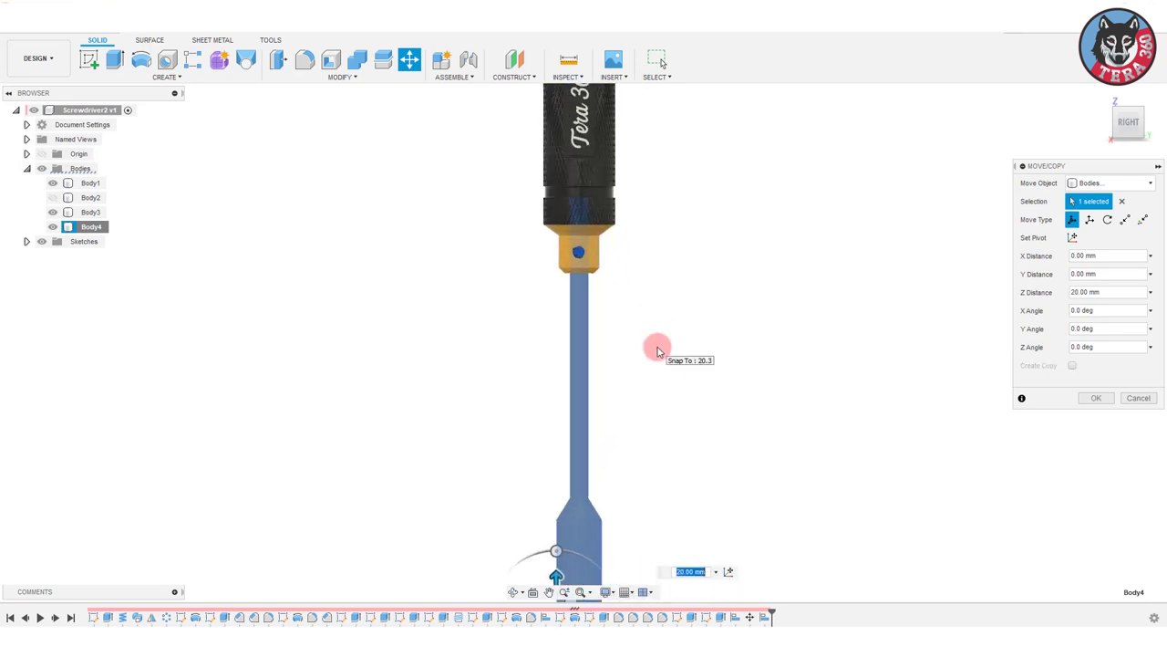
{"action": "scroll", "coordinate": [618, 234], "scroll_direction": "up", "scroll_amount": 3}
{"action": "scroll", "coordinate": [553, 268], "scroll_direction": "up", "scroll_amount": 2}
{"action": "key", "text": "Return"}
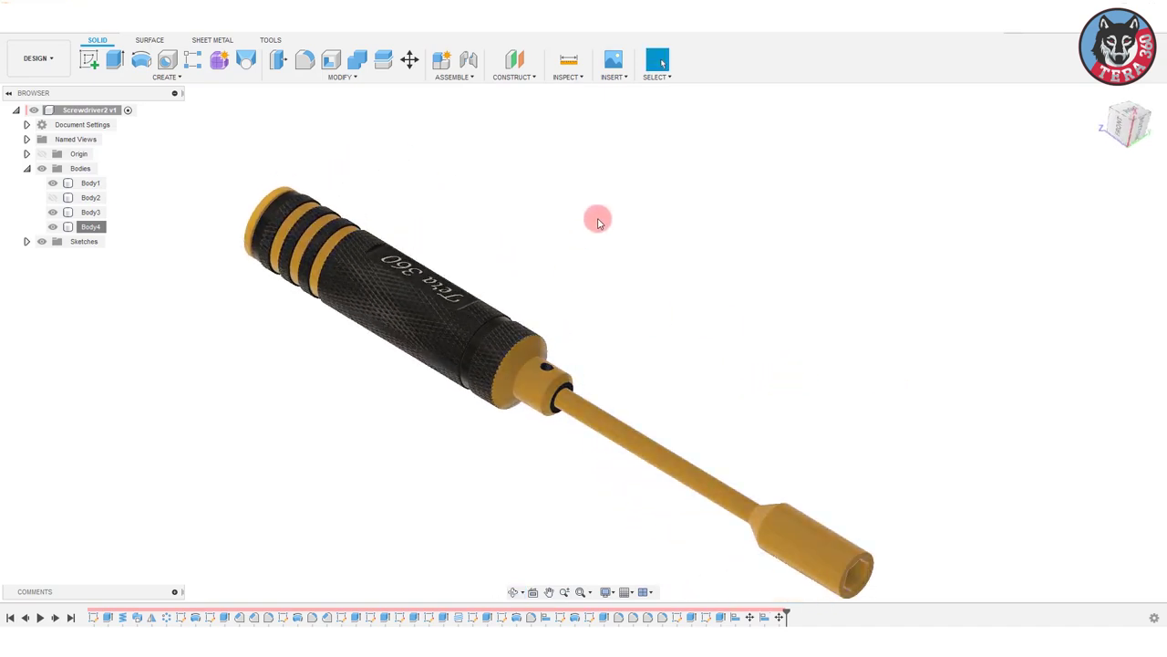
Switch to the Render workspace.
{"action": "left_click", "coordinate": [38, 57]}
{"action": "left_click", "coordinate": [46, 110]}
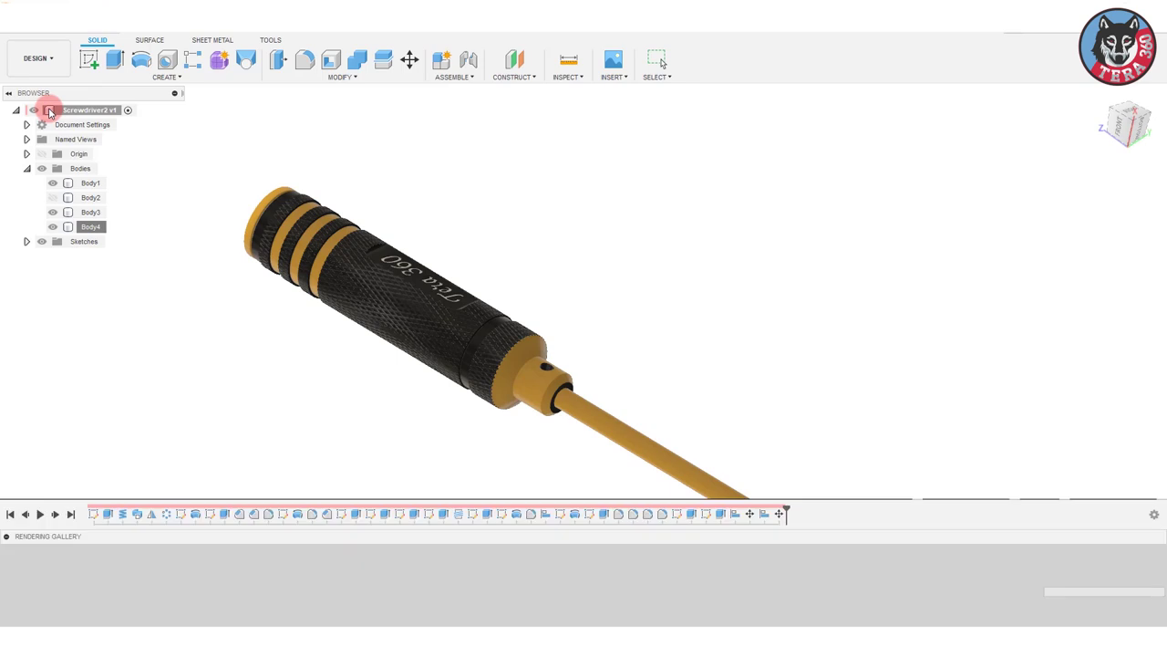
{"action": "scroll", "coordinate": [385, 340], "scroll_direction": "down", "scroll_amount": 3}
{"action": "scroll", "coordinate": [377, 310], "scroll_direction": "down", "scroll_amount": 2}
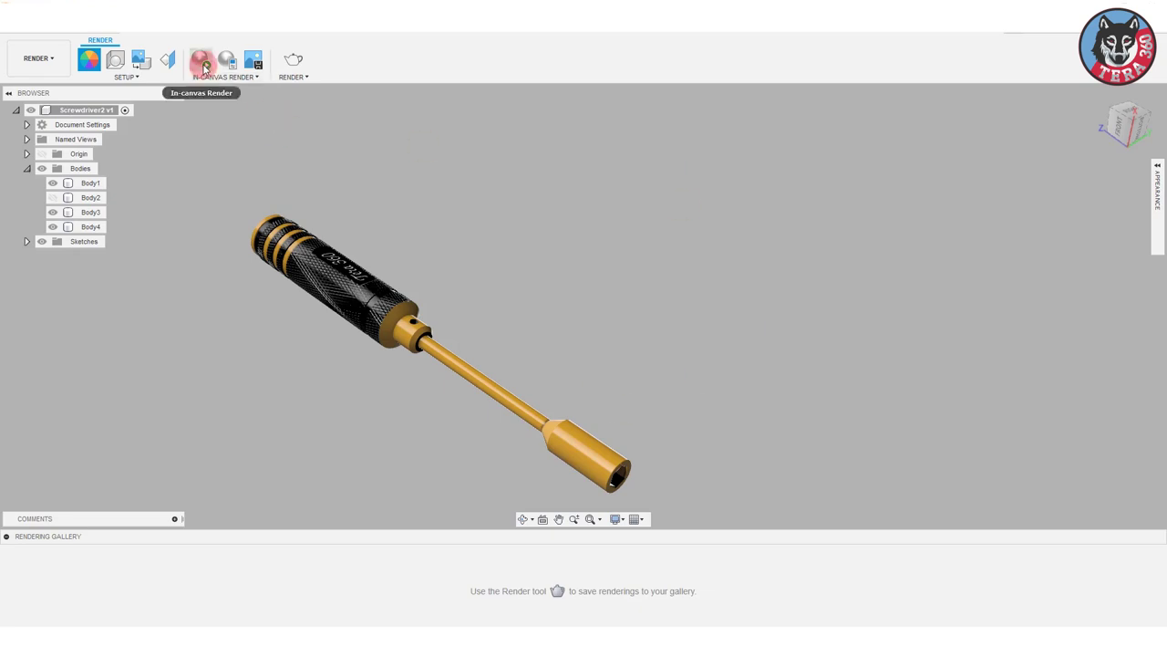
Set the Scene Settings background to black and rotate the environment position.
{"action": "left_click", "coordinate": [125, 76]}
{"action": "left_click", "coordinate": [118, 122]}
{"action": "left_click", "coordinate": [1080, 288]}
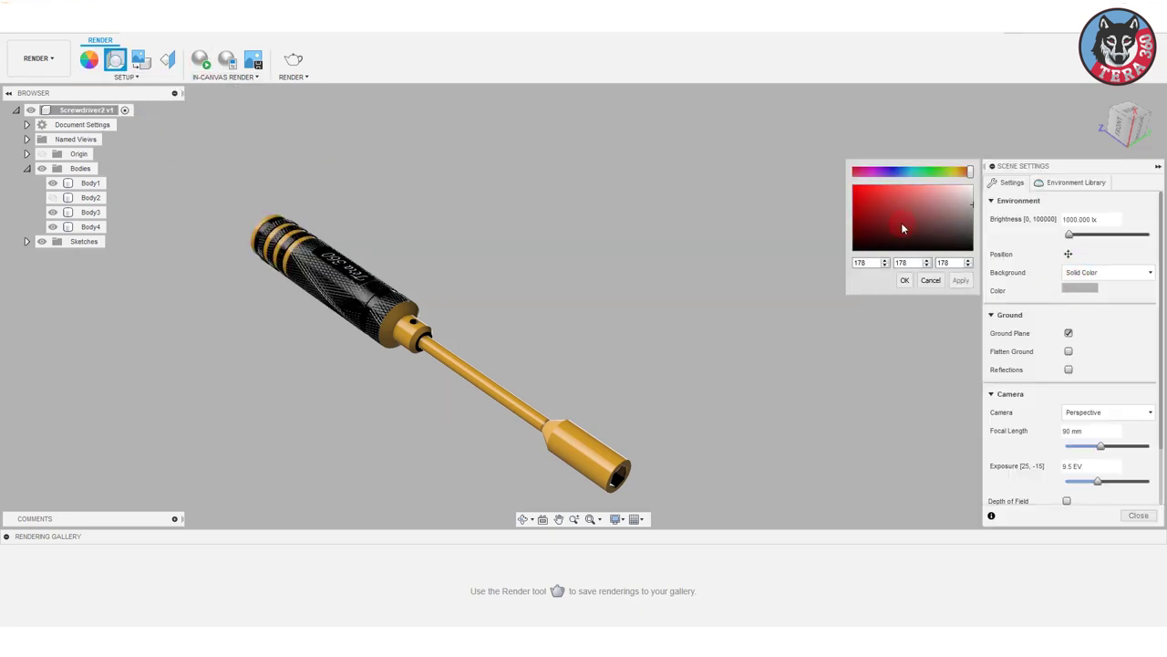
{"action": "left_click", "coordinate": [962, 285]}
{"action": "left_click", "coordinate": [1068, 253]}
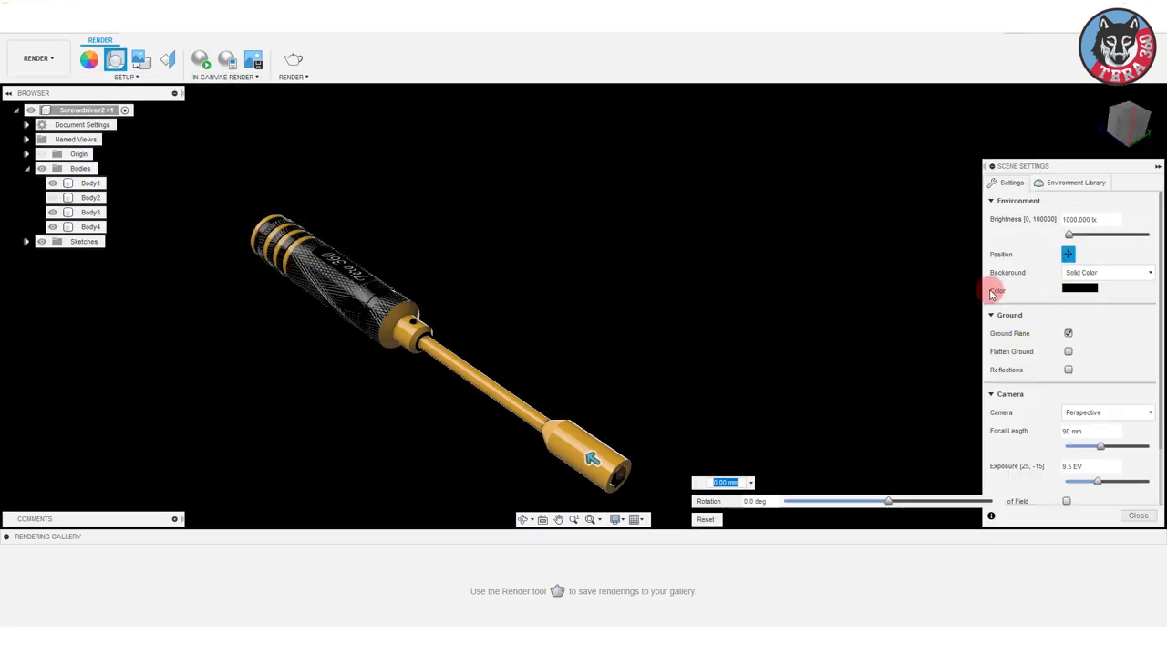
{"action": "left_click_drag", "start_coordinate": [885, 500], "coordinate": [844, 500]}
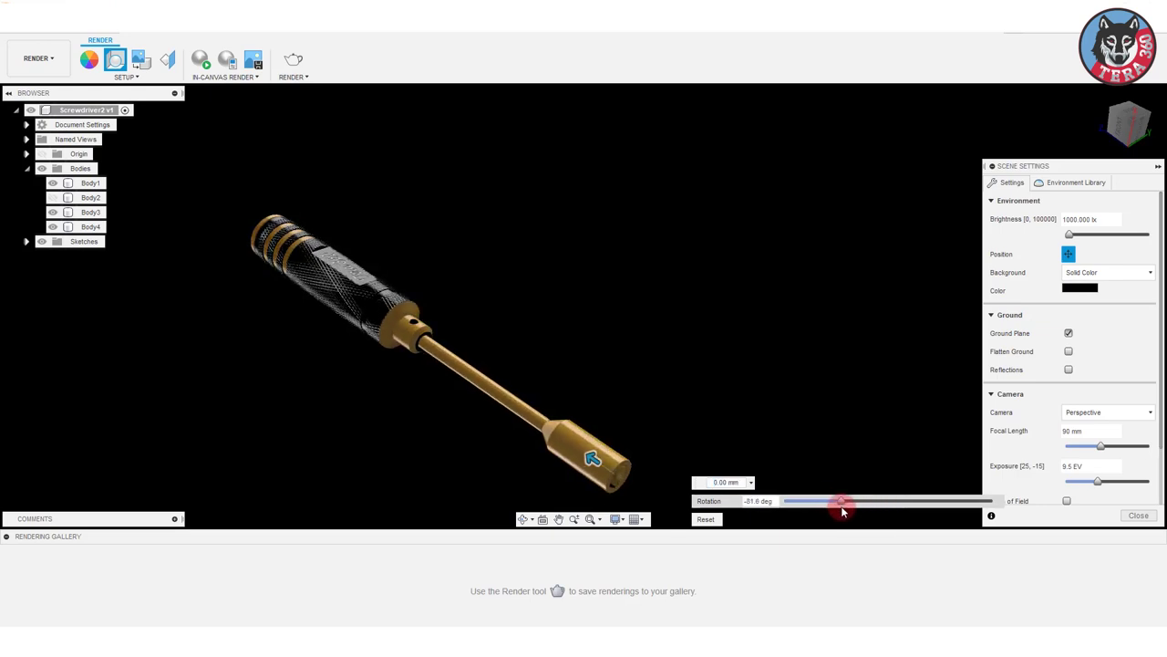
{"action": "scroll", "coordinate": [542, 363], "scroll_direction": "up", "scroll_amount": 3}
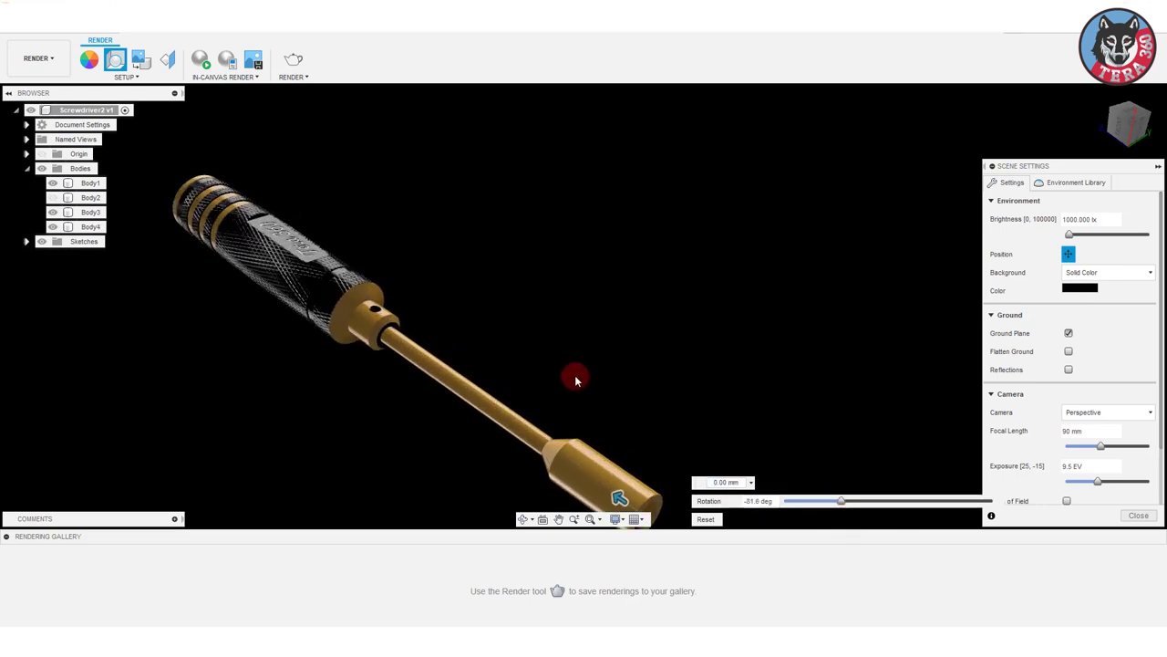
{"action": "middle_click_drag", "start_coordinate": [574, 380], "coordinate": [693, 336]}
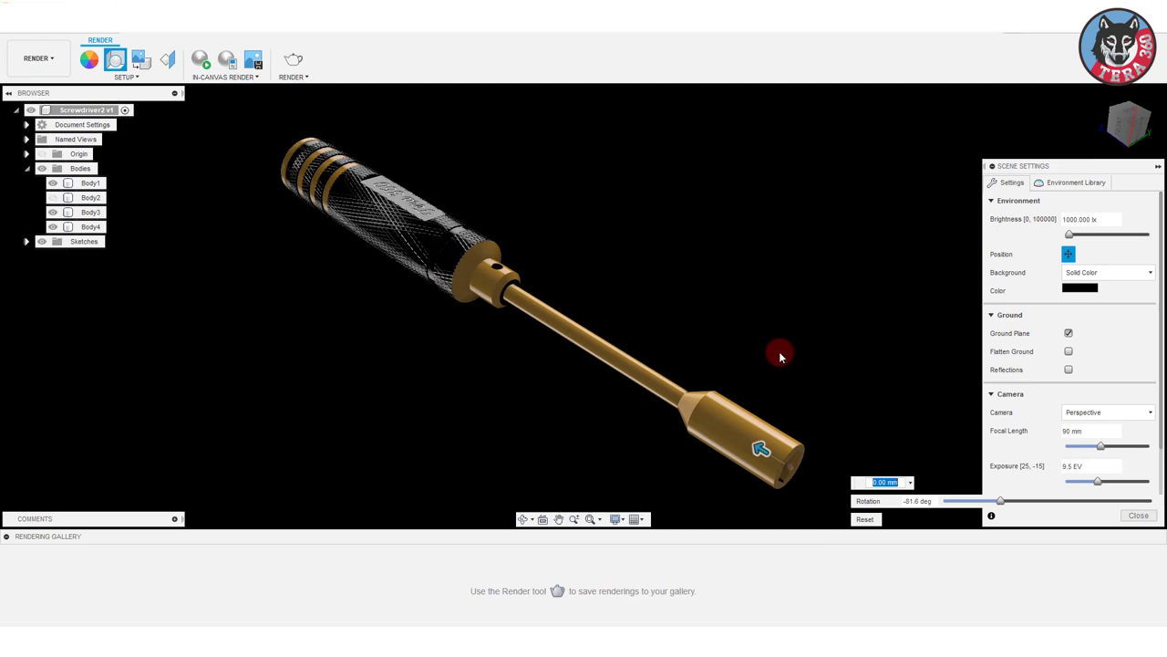
Apply Brass - Polished from the appearance library to the handle Body1.
{"action": "left_click", "coordinate": [1076, 182]}
{"action": "key", "text": "a"}
{"action": "left_click", "coordinate": [985, 448]}
{"action": "scroll", "coordinate": [985, 456], "scroll_direction": "down", "scroll_amount": 5}
{"action": "mouse_move", "coordinate": [948, 489]}
{"action": "left_mouse_down"}
{"action": "mouse_move", "coordinate": [877, 474]}
{"action": "mouse_move", "coordinate": [369, 199]}
{"action": "mouse_move", "coordinate": [444, 370]}
{"action": "left_mouse_up"}
{"action": "scroll", "coordinate": [464, 245], "scroll_direction": "up", "scroll_amount": 5}
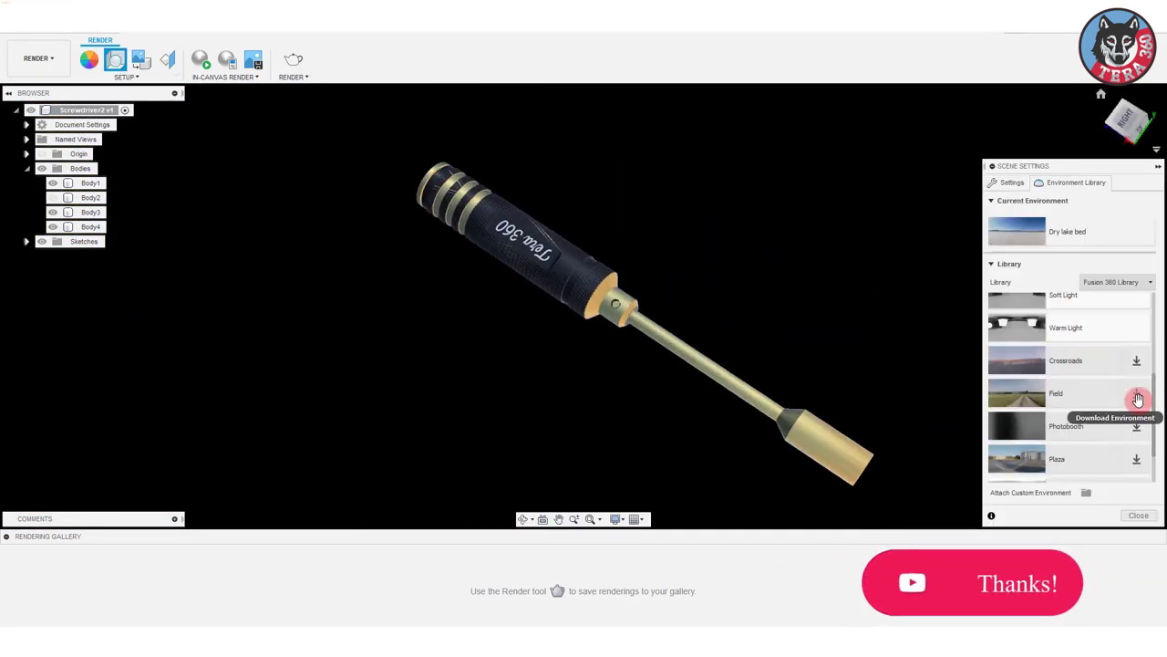
Set Crossroads from the Environment Library as the scene environment.
{"action": "left_click_drag", "start_coordinate": [1017, 360], "coordinate": [818, 294]}
{"action": "mouse_move", "coordinate": [818, 294]}
{"action": "middle_mouse_down", "text": "shift"}
{"action": "mouse_move", "coordinate": [763, 247]}
{"action": "mouse_move", "coordinate": [764, 298]}
{"action": "mouse_move", "coordinate": [410, 268]}
{"action": "mouse_move", "coordinate": [586, 372]}
{"action": "middle_mouse_up", "text": "shift"}
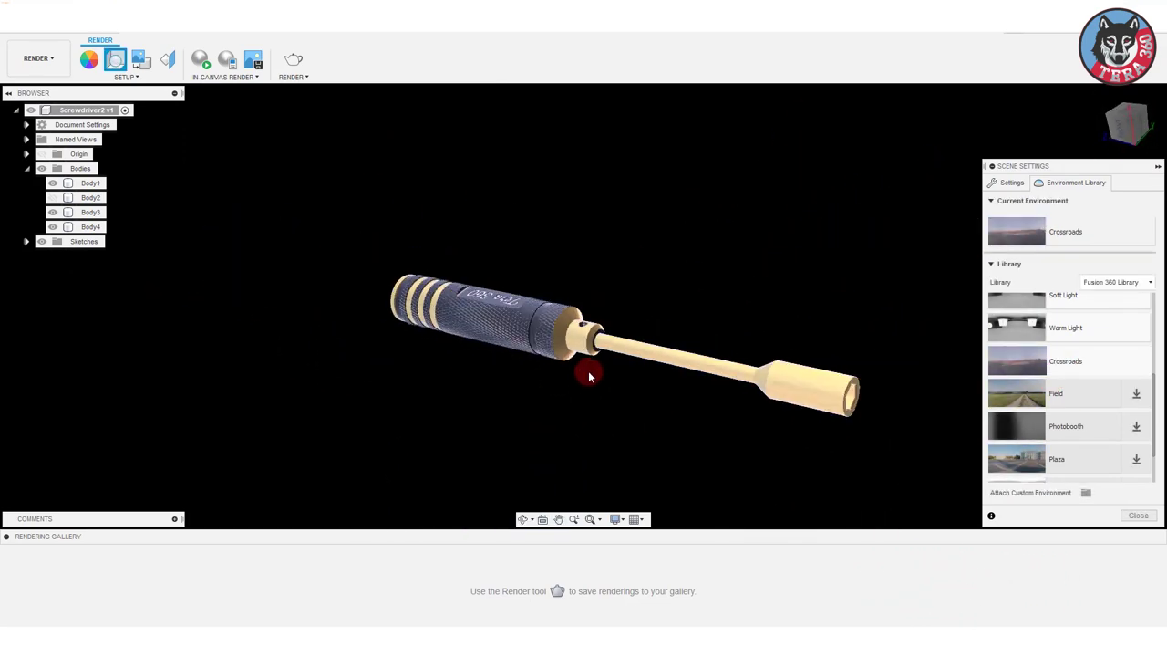
{"action": "scroll", "coordinate": [587, 372], "scroll_direction": "up", "scroll_amount": 3}
Rotate the environment lighting position, close Scene Settings, and start an in-canvas render.
{"action": "left_click", "coordinate": [1012, 183]}
{"action": "left_click", "coordinate": [1068, 254]}
{"action": "left_click_drag", "start_coordinate": [1047, 436], "coordinate": [967, 444]}
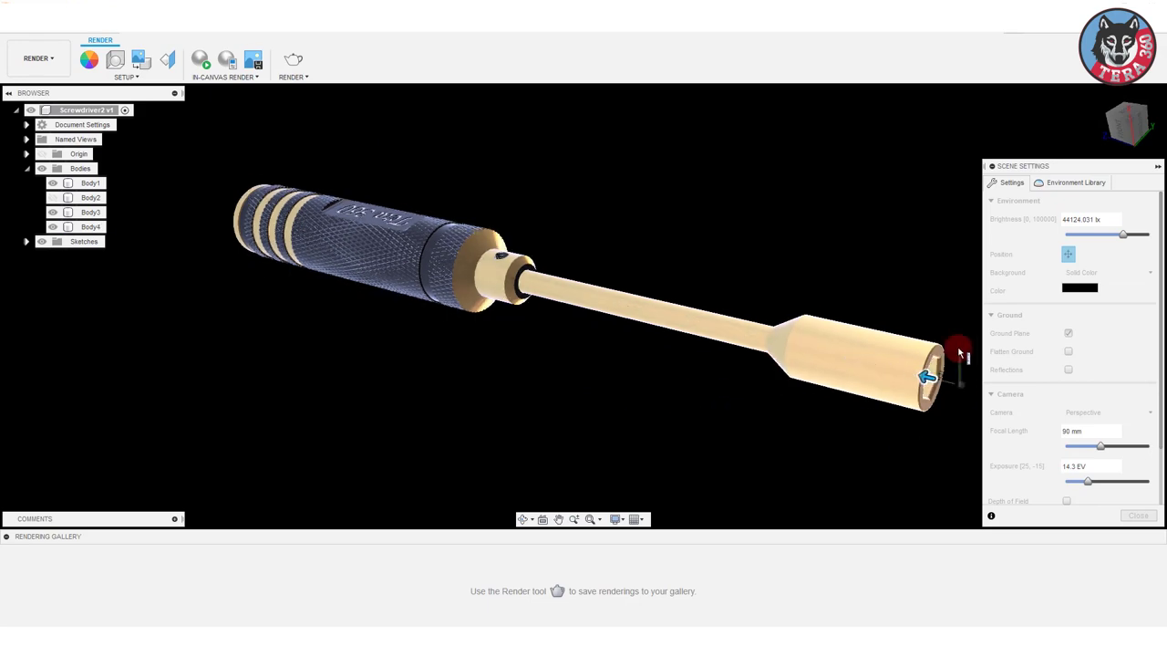
{"action": "left_click_drag", "start_coordinate": [925, 378], "coordinate": [1094, 448]}
{"action": "mouse_move", "coordinate": [1095, 448]}
{"action": "middle_mouse_down", "text": "shift"}
{"action": "mouse_move", "coordinate": [788, 427]}
{"action": "mouse_move", "coordinate": [912, 379]}
{"action": "middle_mouse_up", "text": "shift"}
{"action": "key", "text": "Escape"}
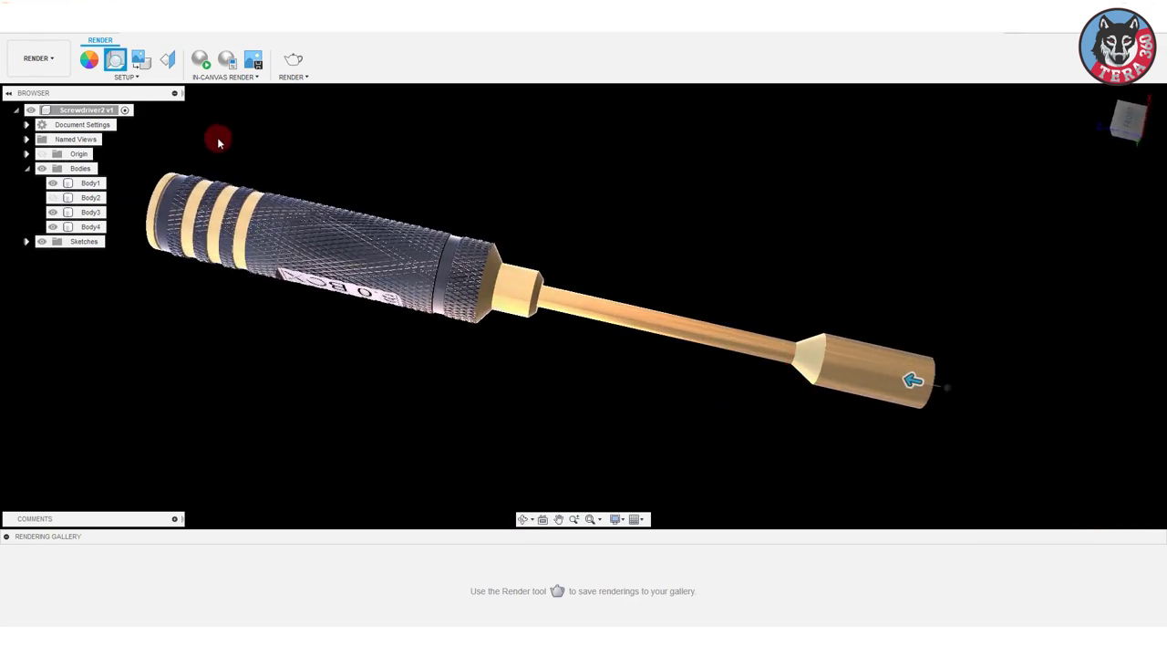
{"action": "left_click", "coordinate": [205, 66]}
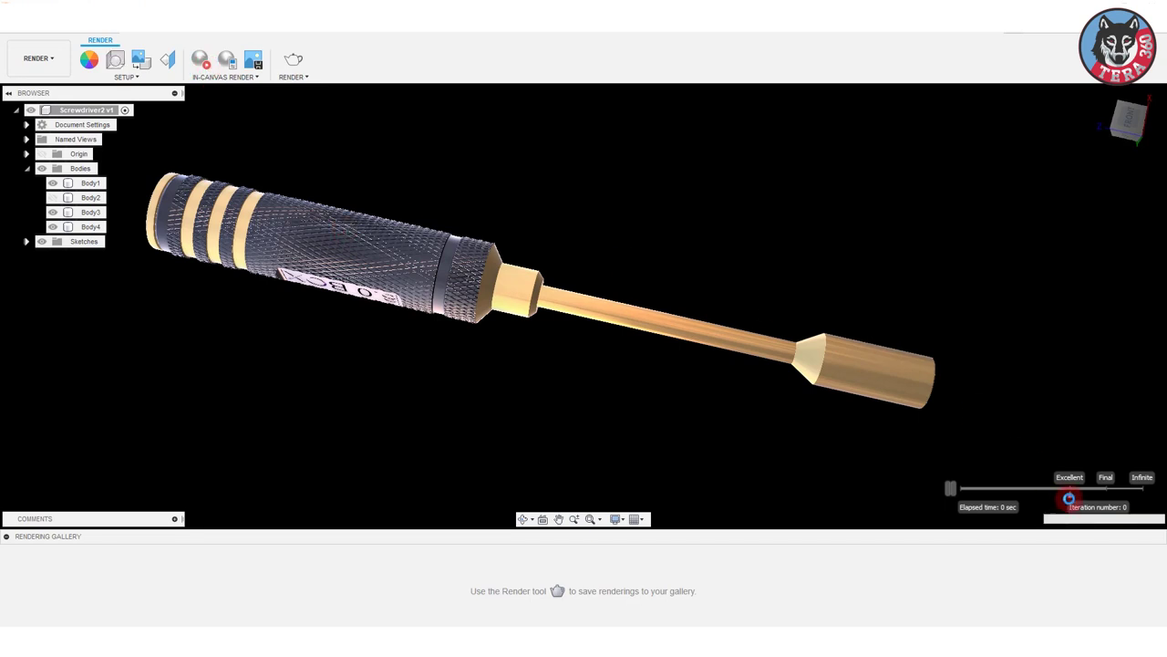